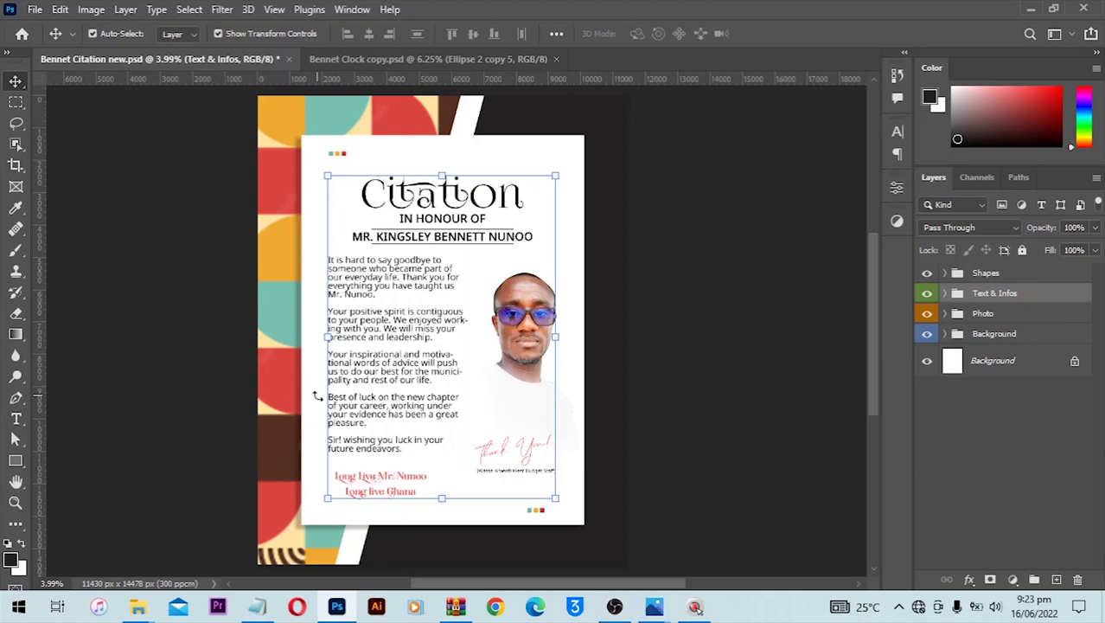
Review the finished citation and clock designs, view the revival flyer and birthday mug images in Photos, and return to Photoshop.
click(382, 61)
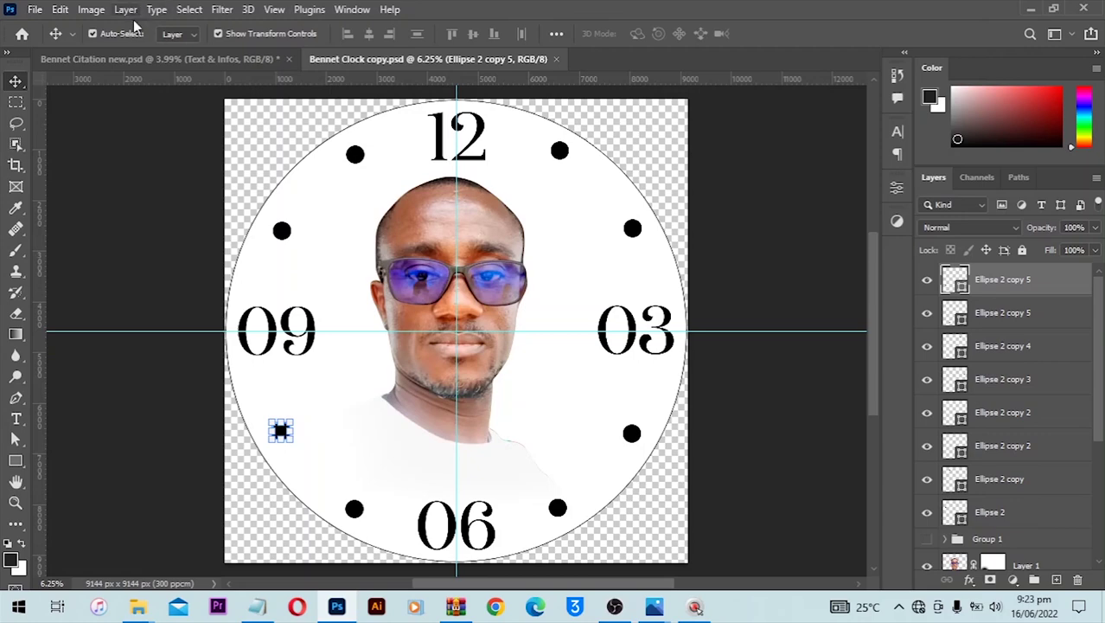
click(133, 60)
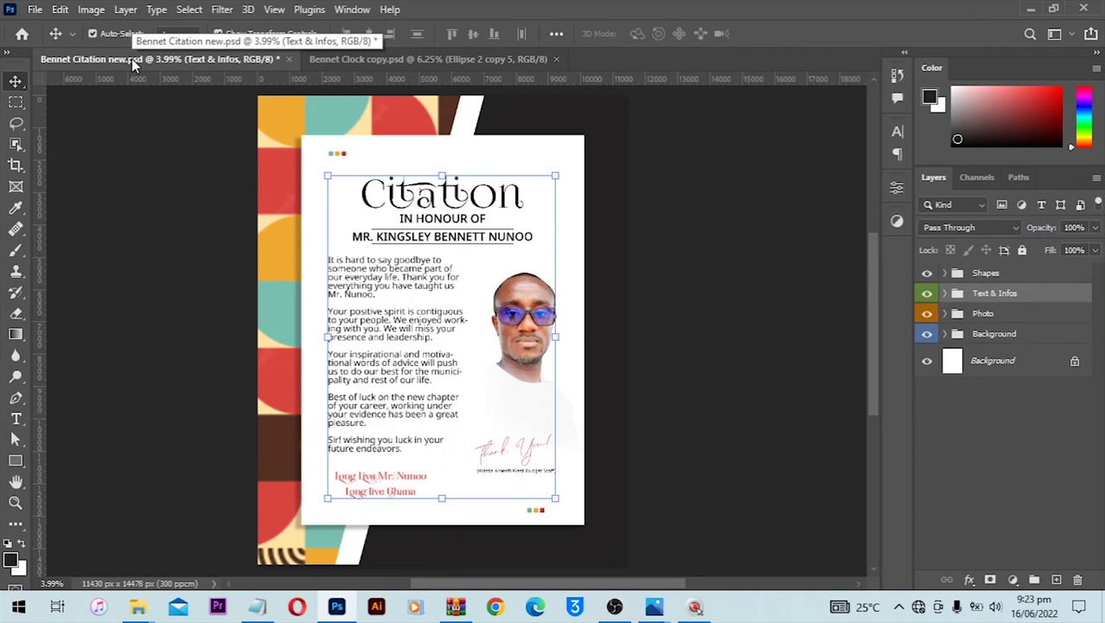
click(339, 58)
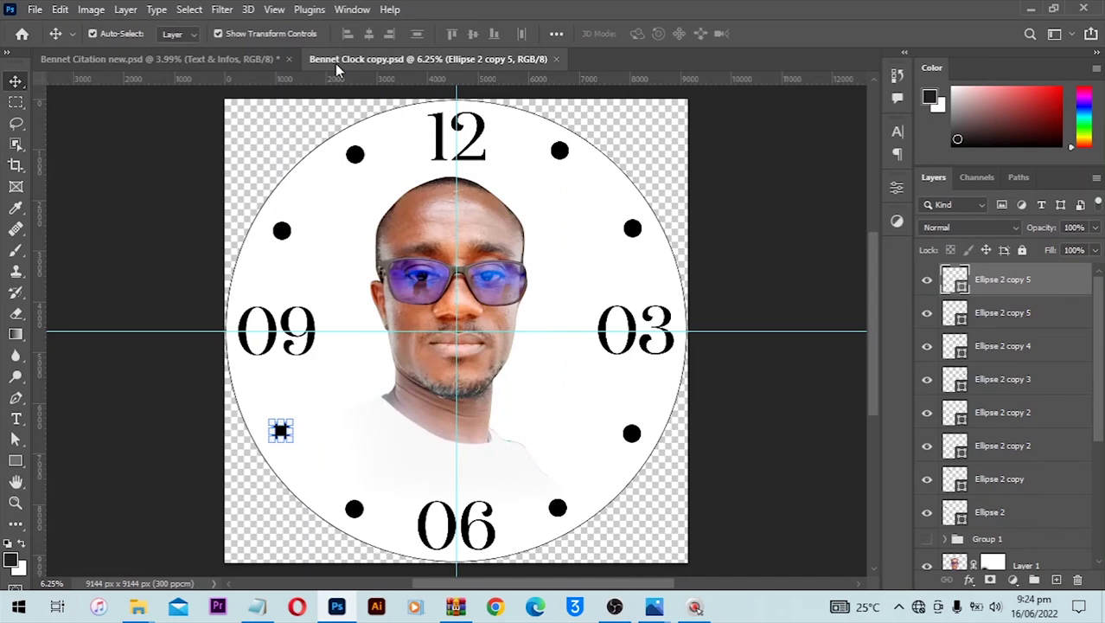
mouse_move(654, 606)
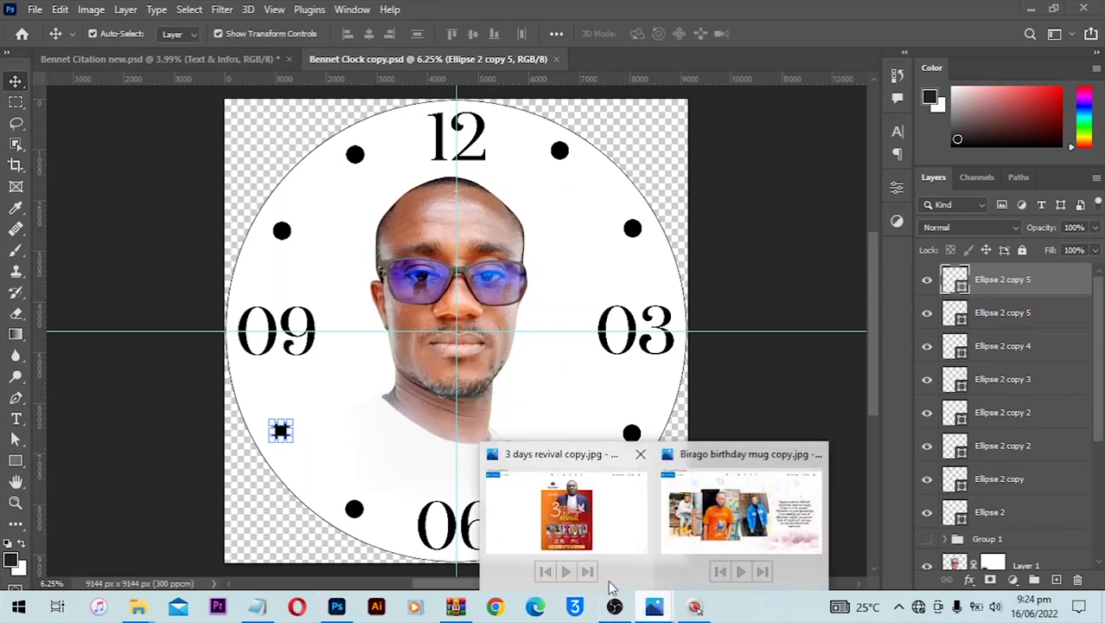
click(568, 522)
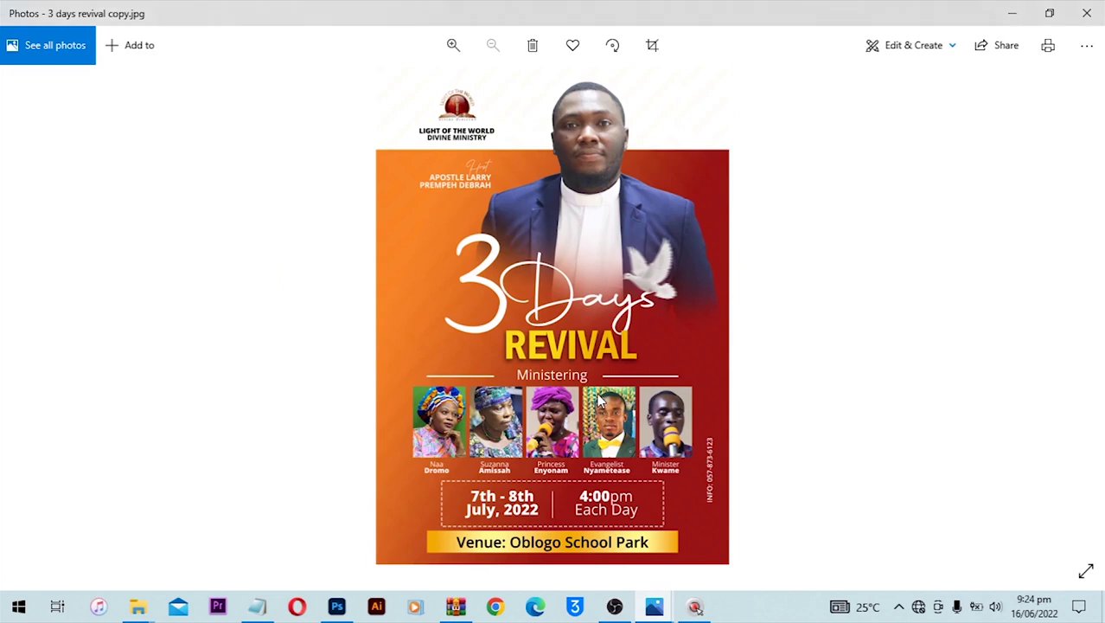
mouse_move(662, 610)
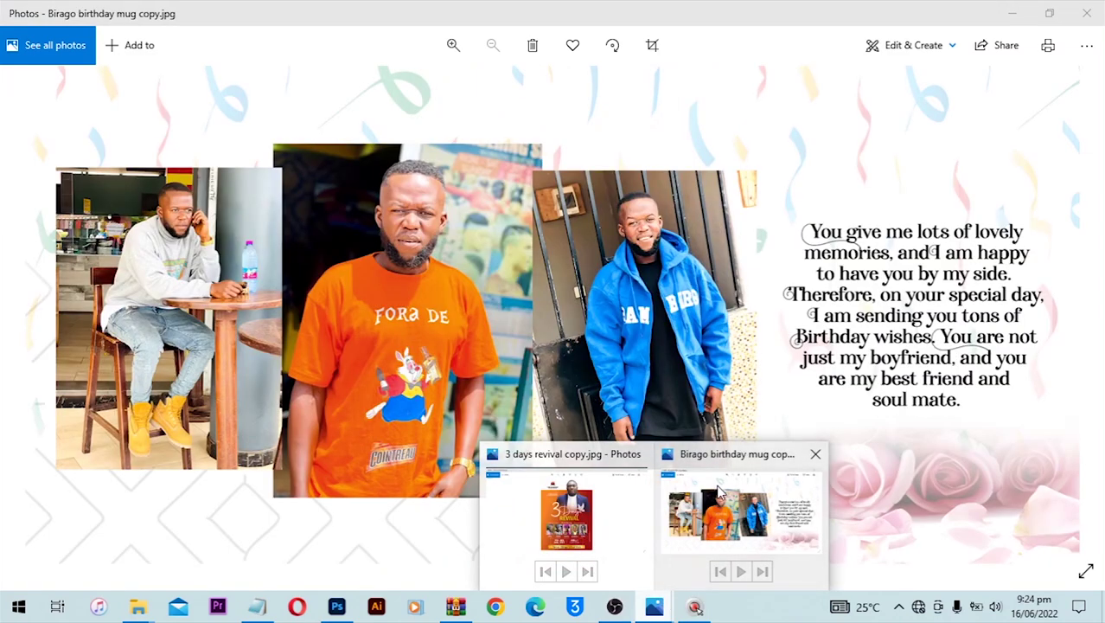
click(713, 501)
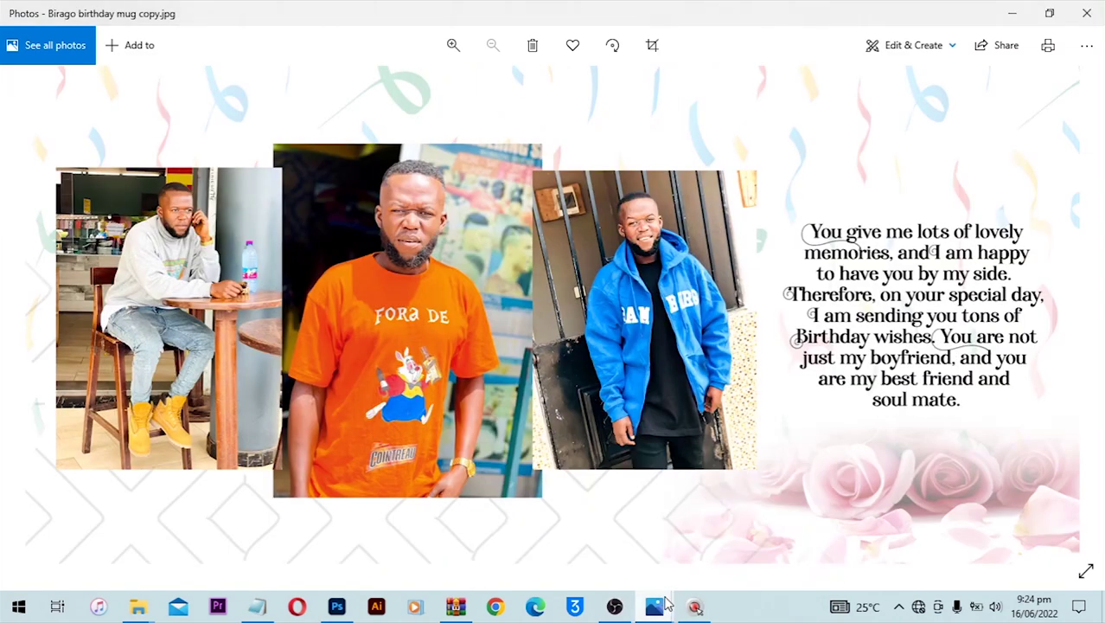
mouse_move(662, 607)
click(336, 606)
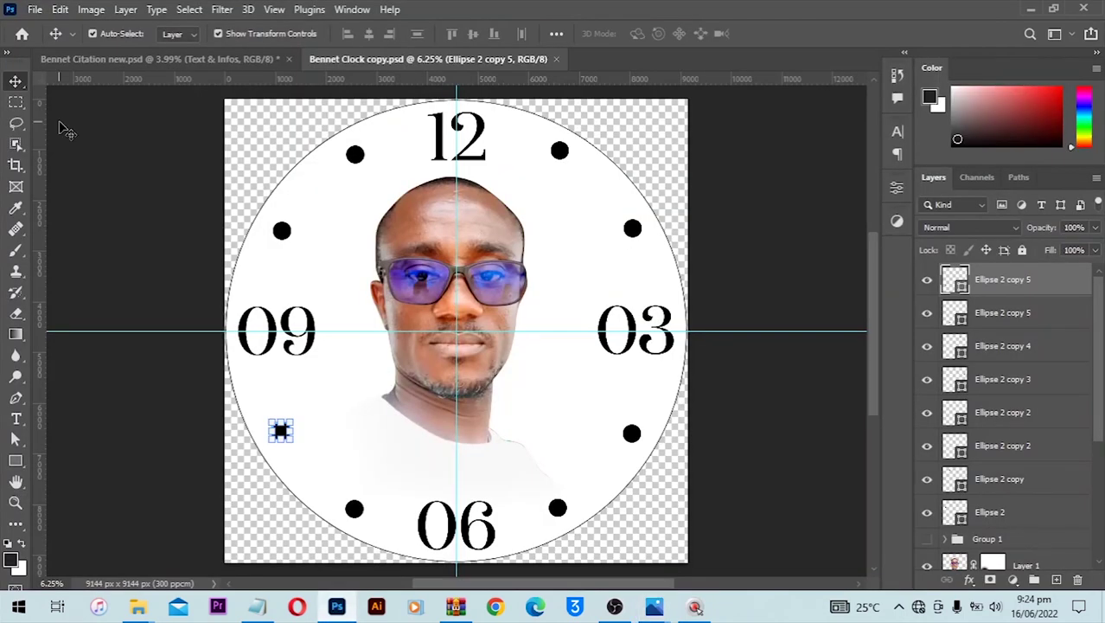
Start a new document and name it Citation.
click(36, 10)
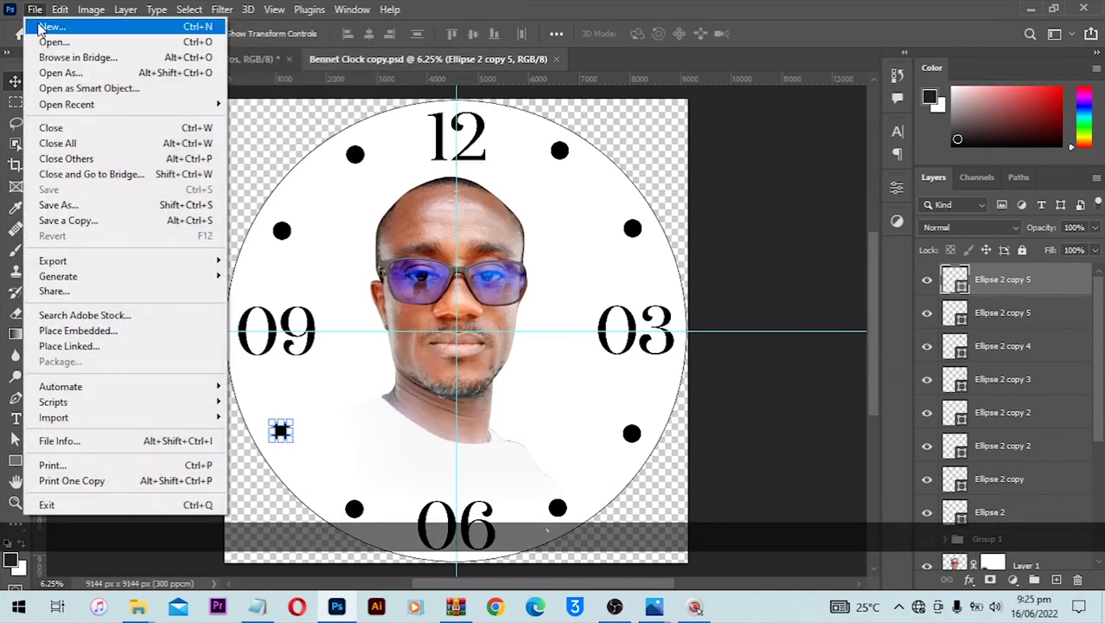
click(48, 27)
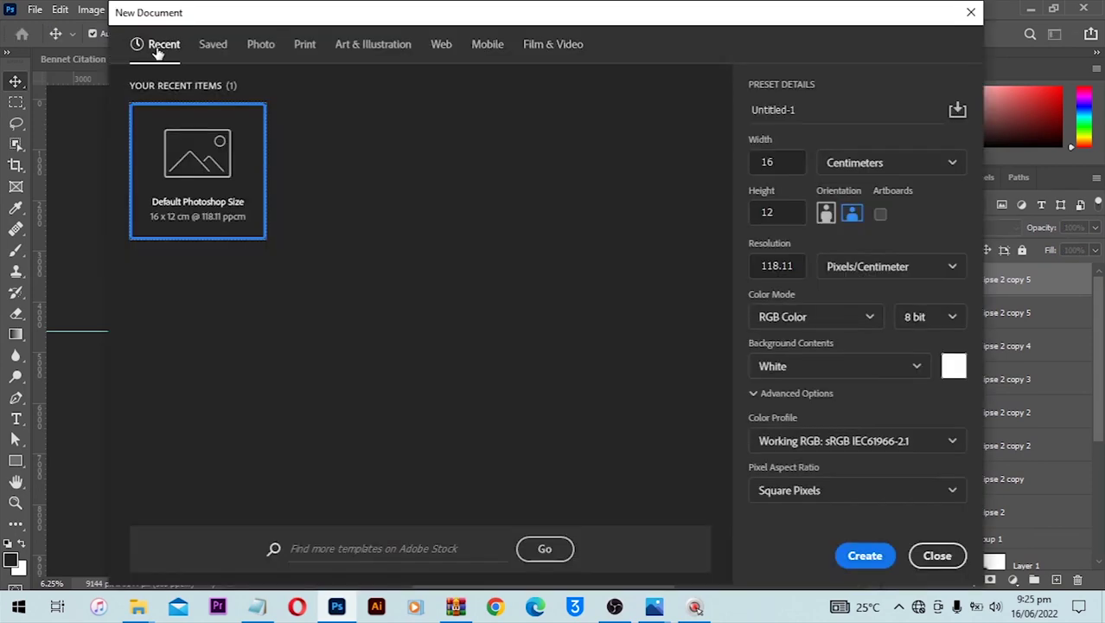
click(809, 110)
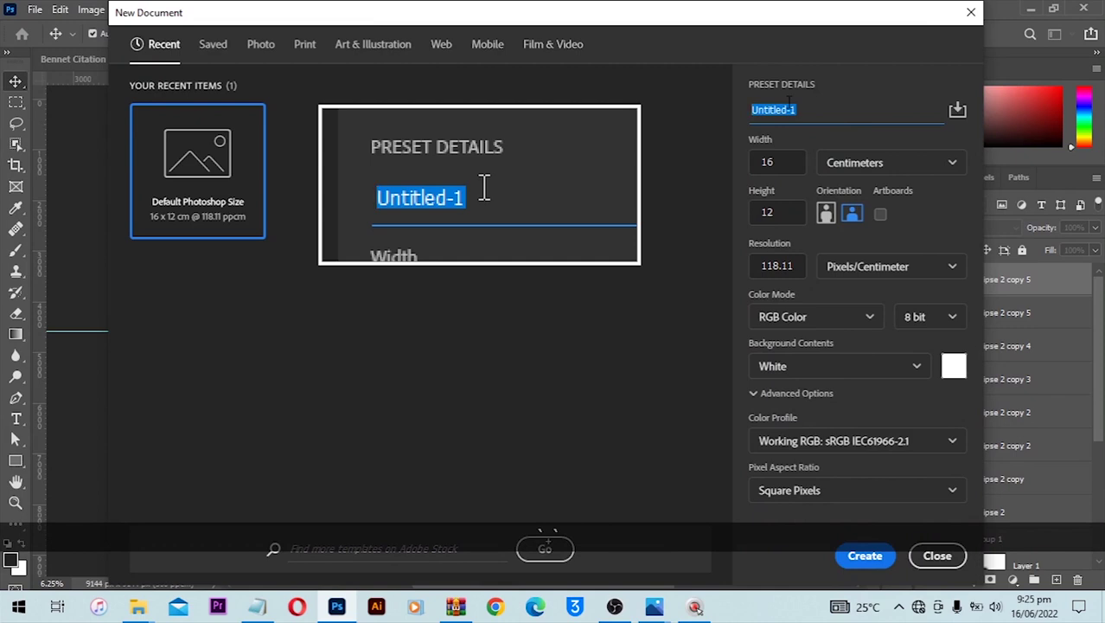
text(Cl)
text(t)
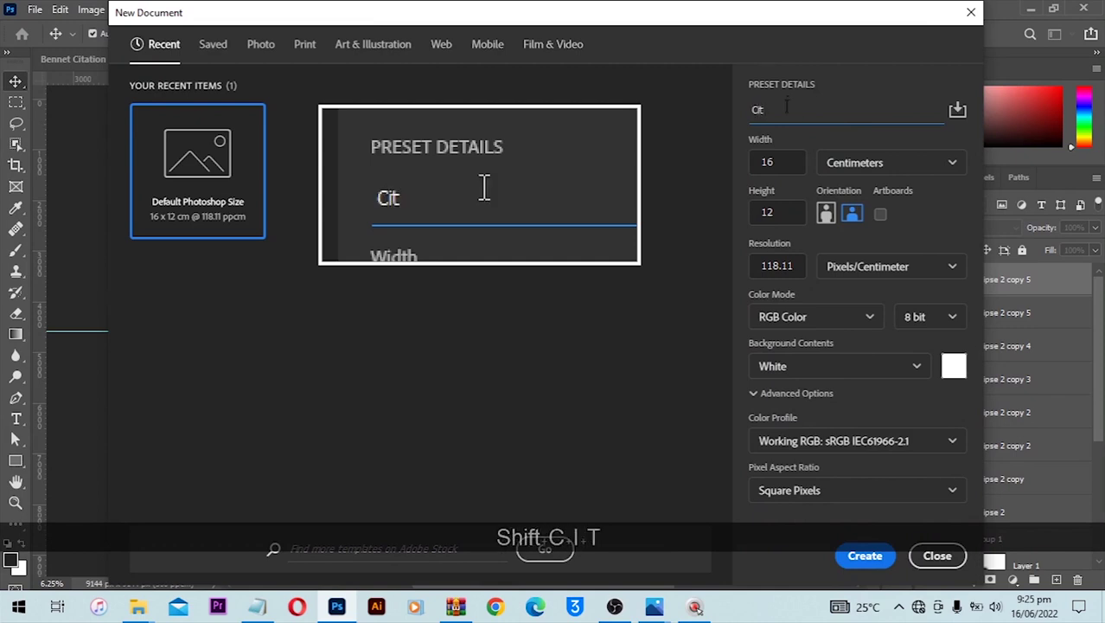
text(ation)
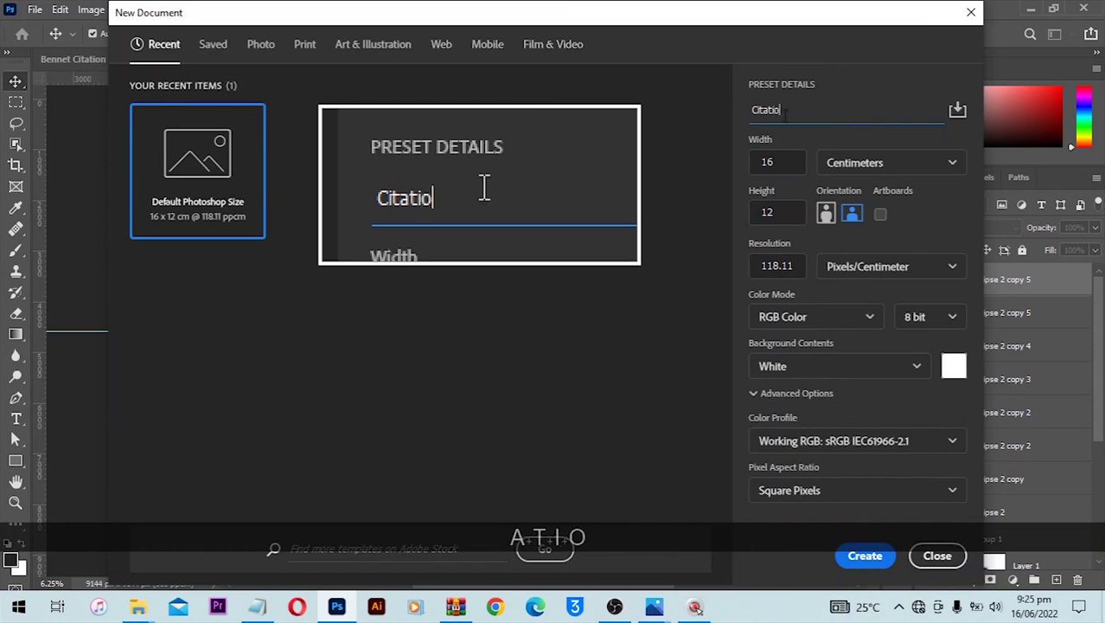
key(Tab)
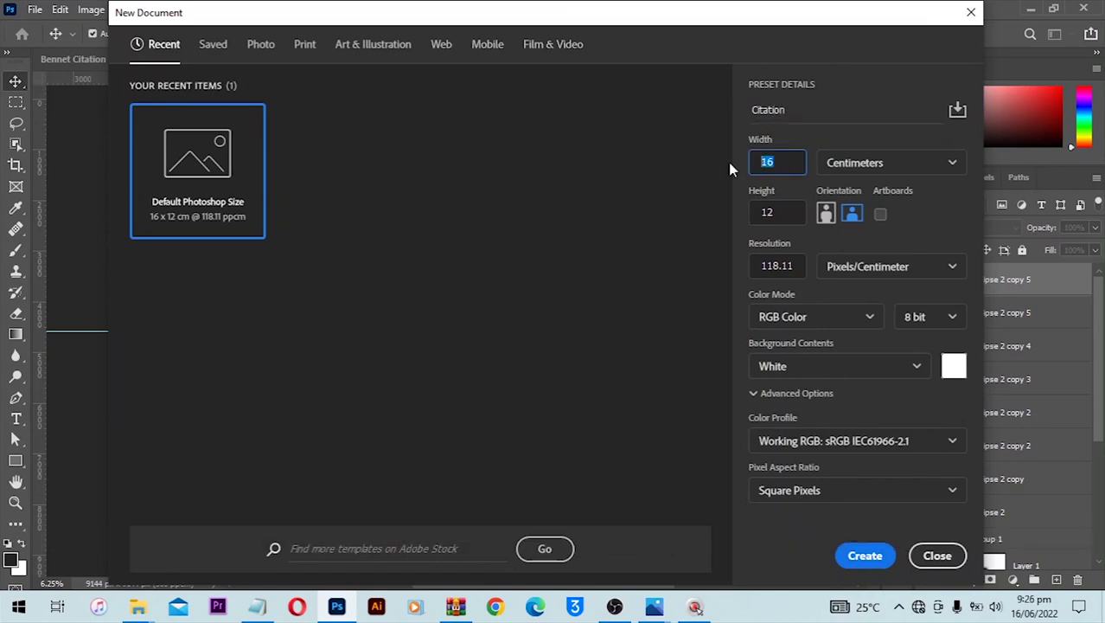
Change the new document's units to inches and set its width to 15 and height to 19.
click(869, 171)
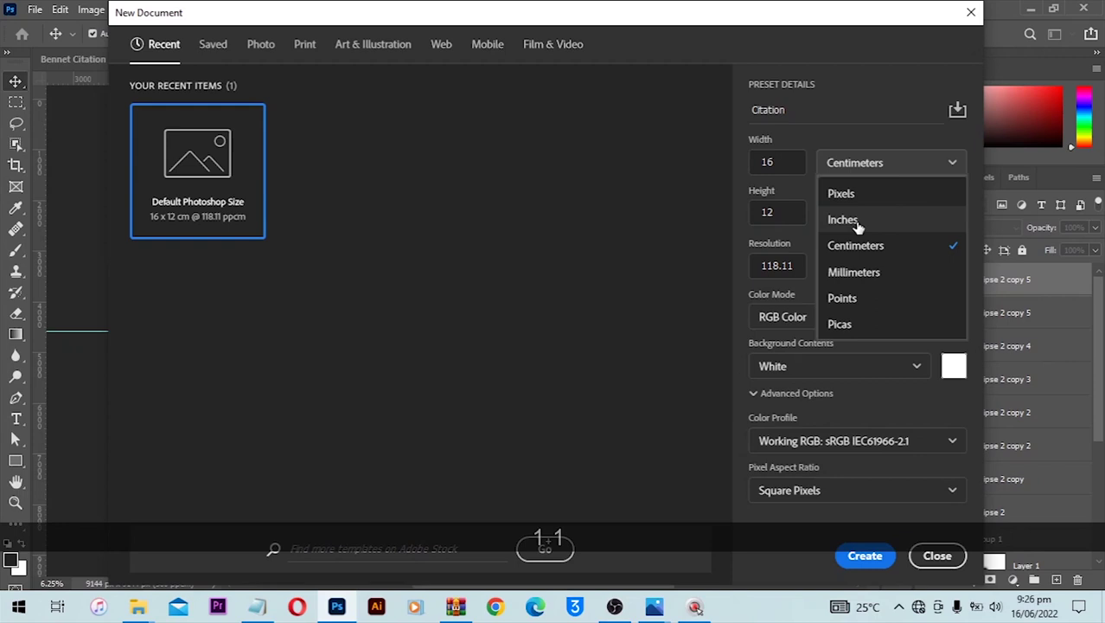
click(852, 221)
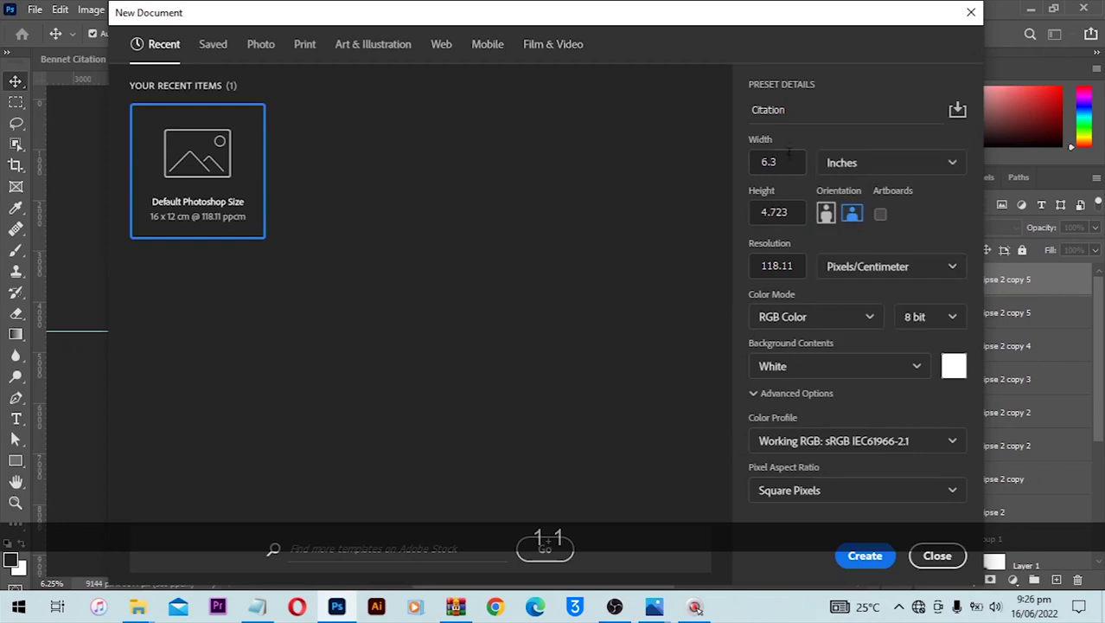
double_click(785, 164)
text(15)
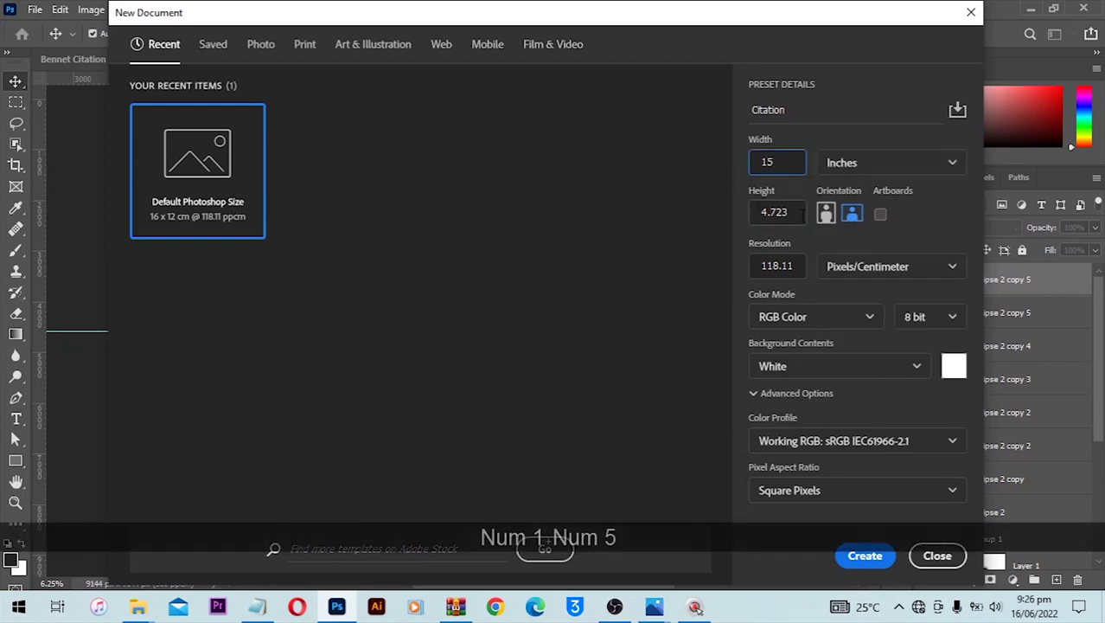
key(Tab)
double_click(802, 213)
text(19)
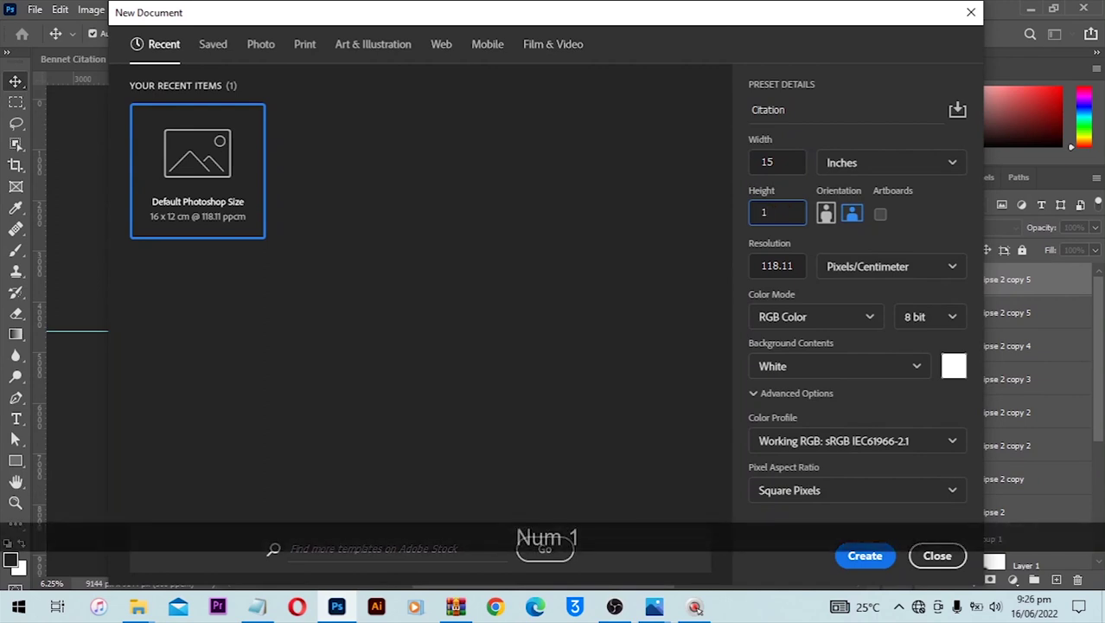
Set the resolution to 300 pixels/centimeter and create the document.
double_click(776, 266)
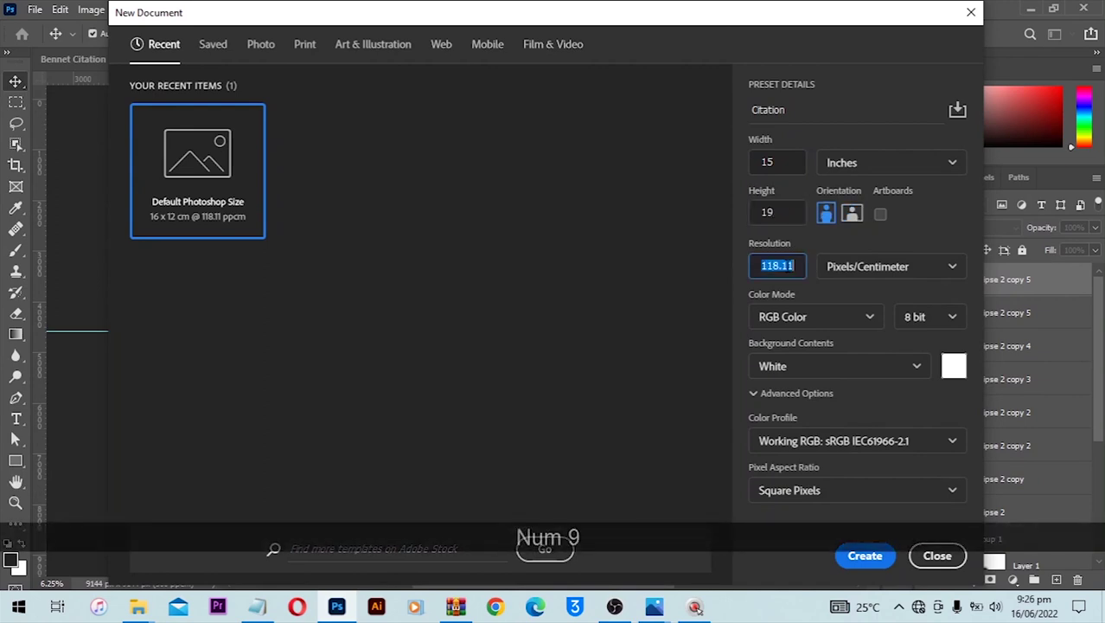
text(300)
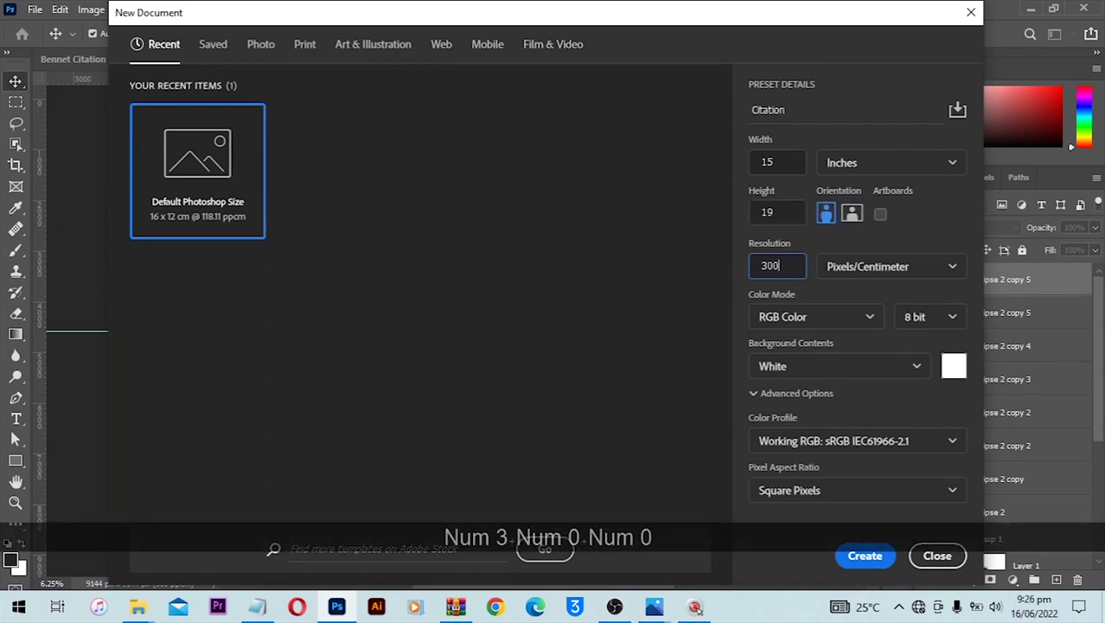
click(865, 556)
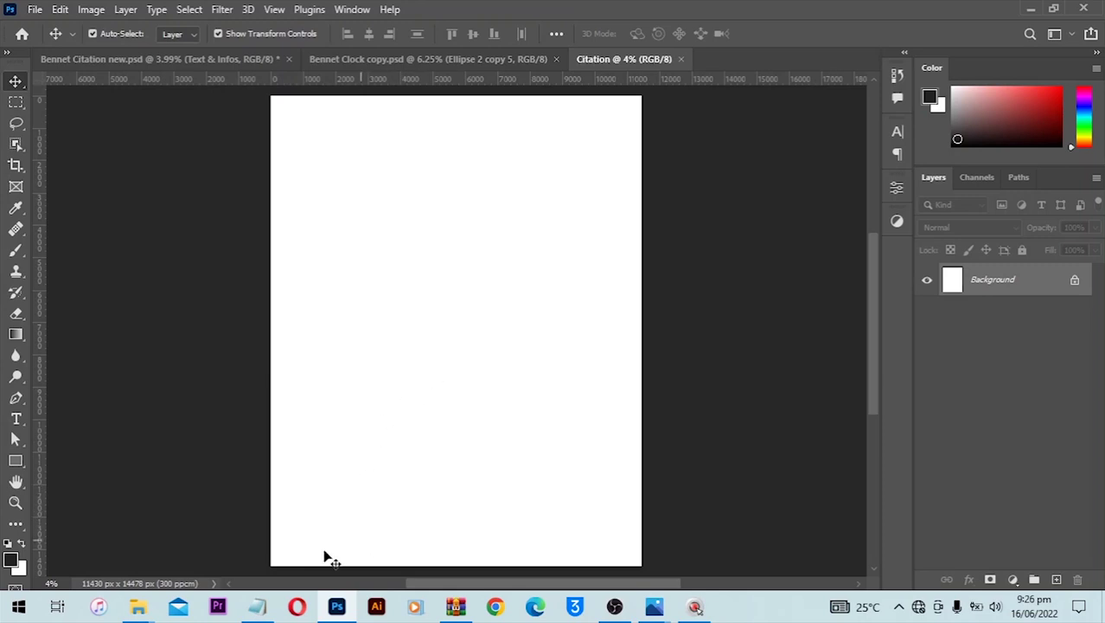
Check the images in the Tutorials folder, the citation text in Notepad and the finished citation design, and return to the blank Citation document.
mouse_move(137, 606)
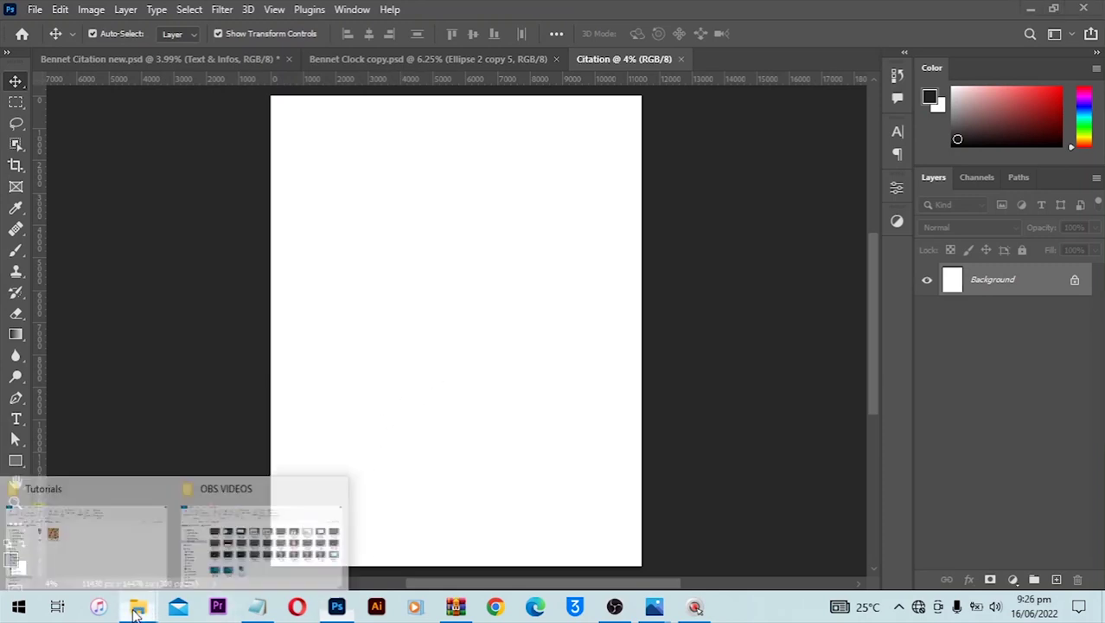
click(124, 535)
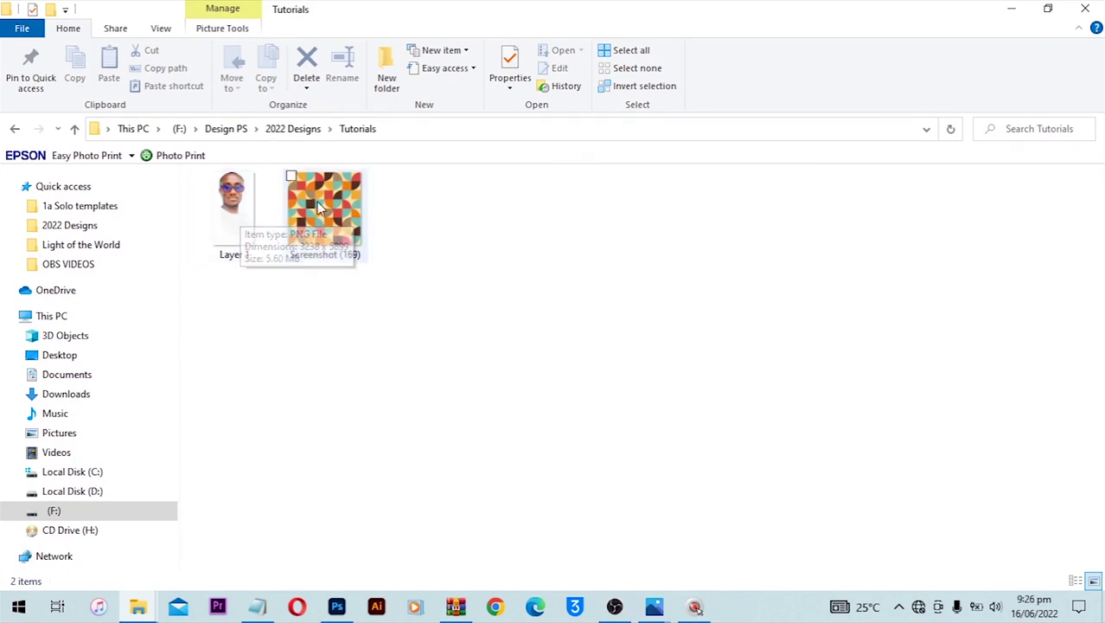
click(335, 234)
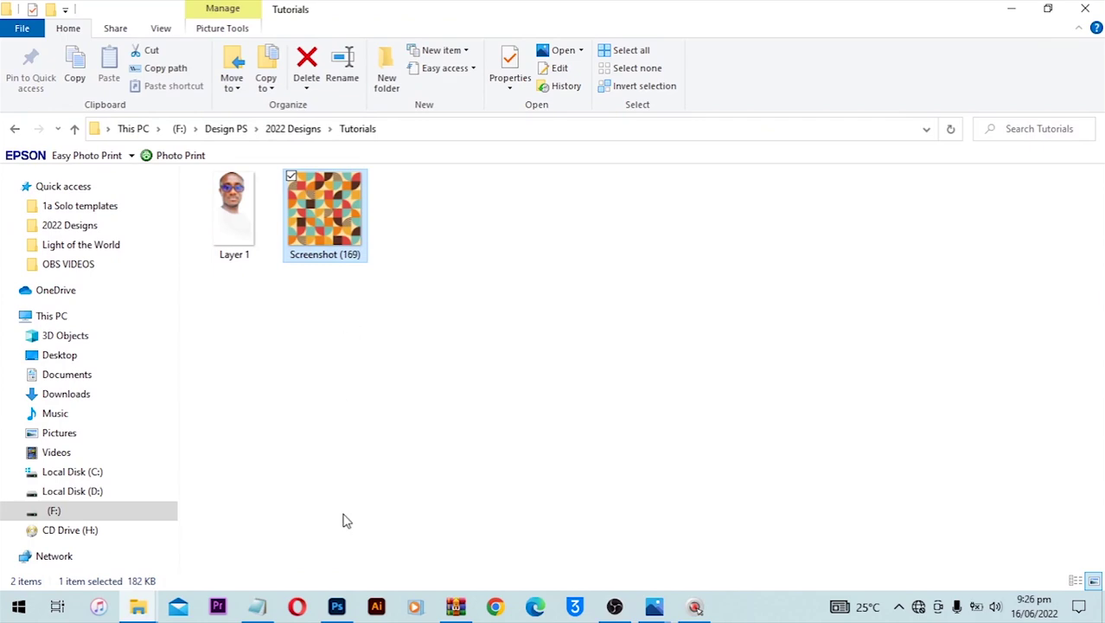
click(258, 607)
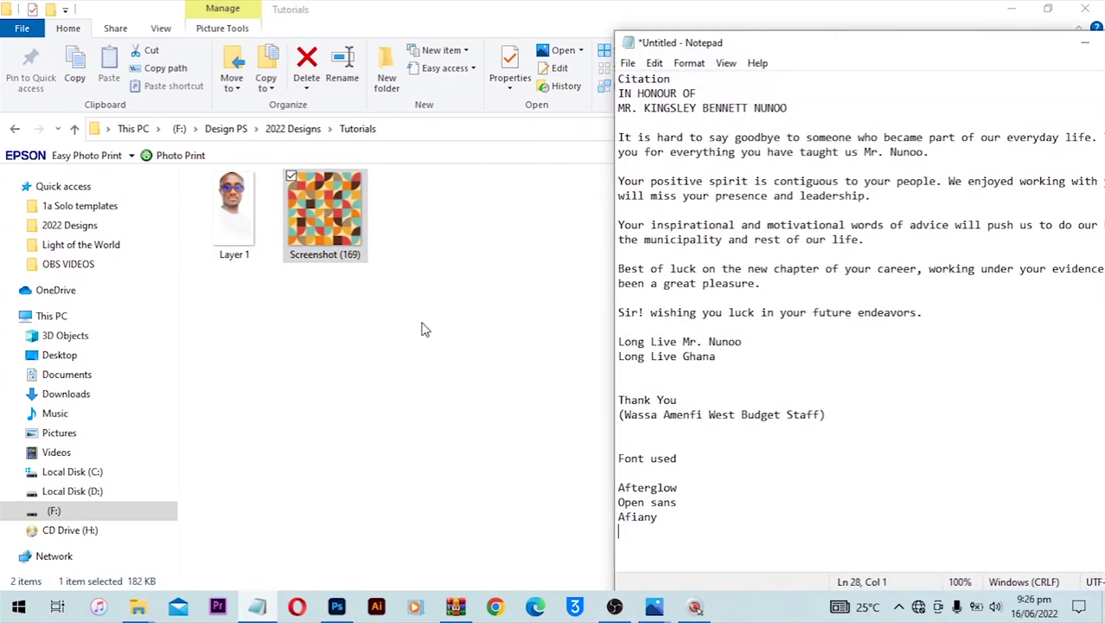
click(336, 605)
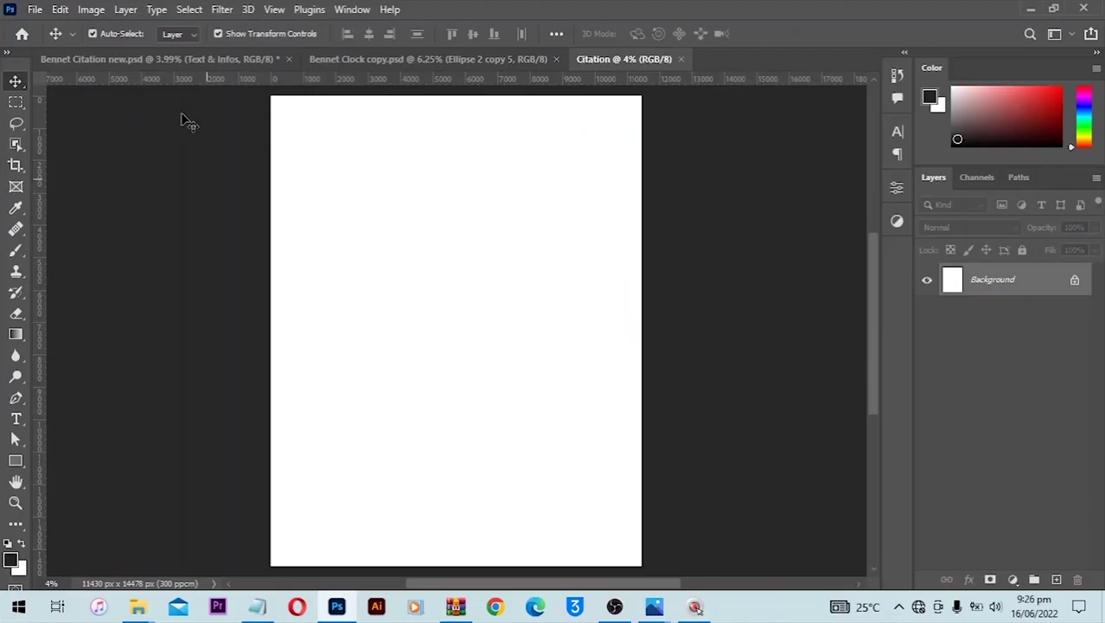
click(143, 59)
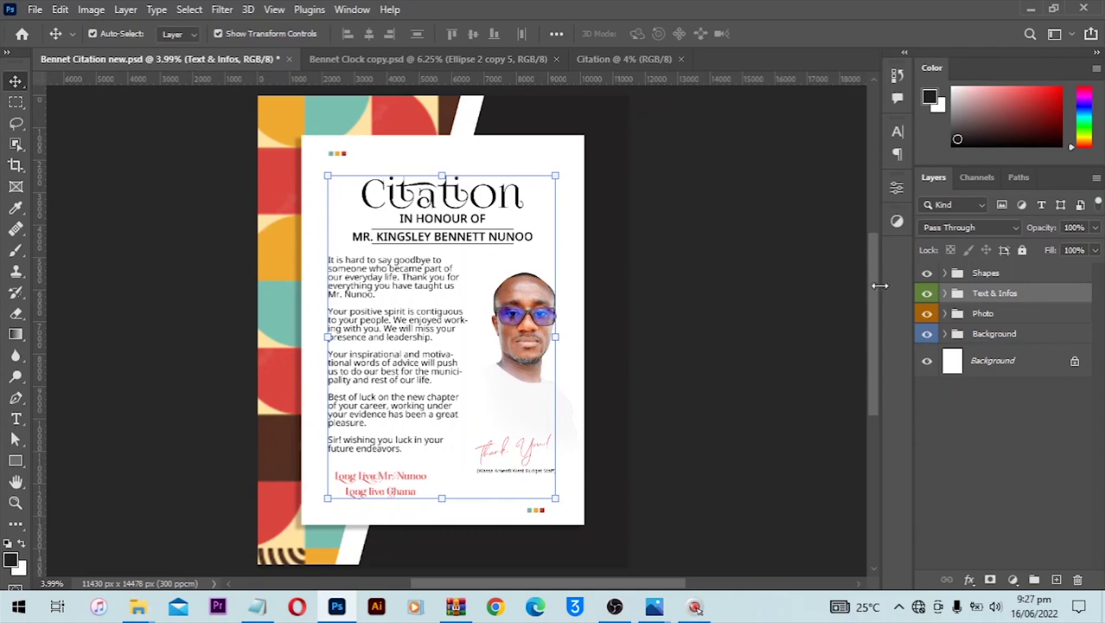
click(596, 60)
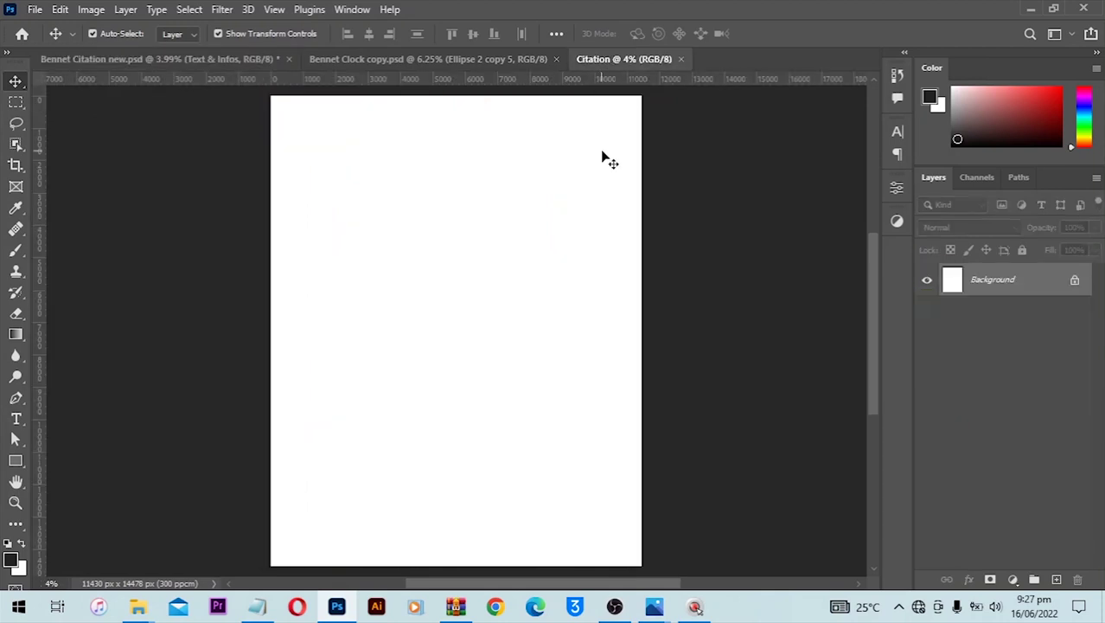
Draw a dark filled rectangle about 5435 by 20878 px over the canvas's left side, extending beyond its top and bottom edges.
scroll(346, 445, down, 1)
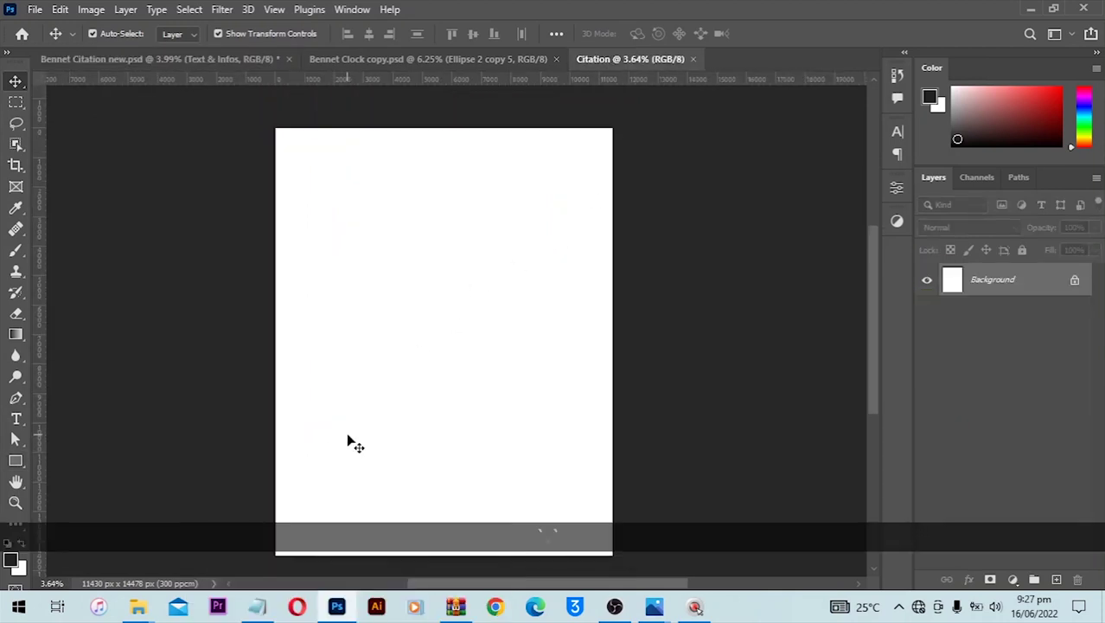
click(15, 462)
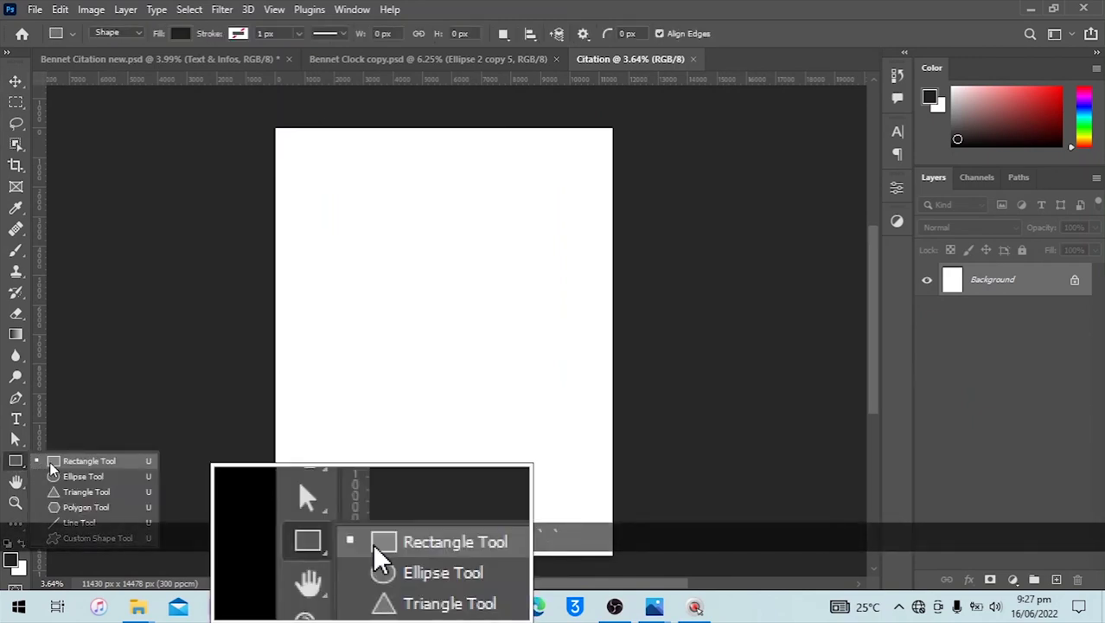
click(54, 465)
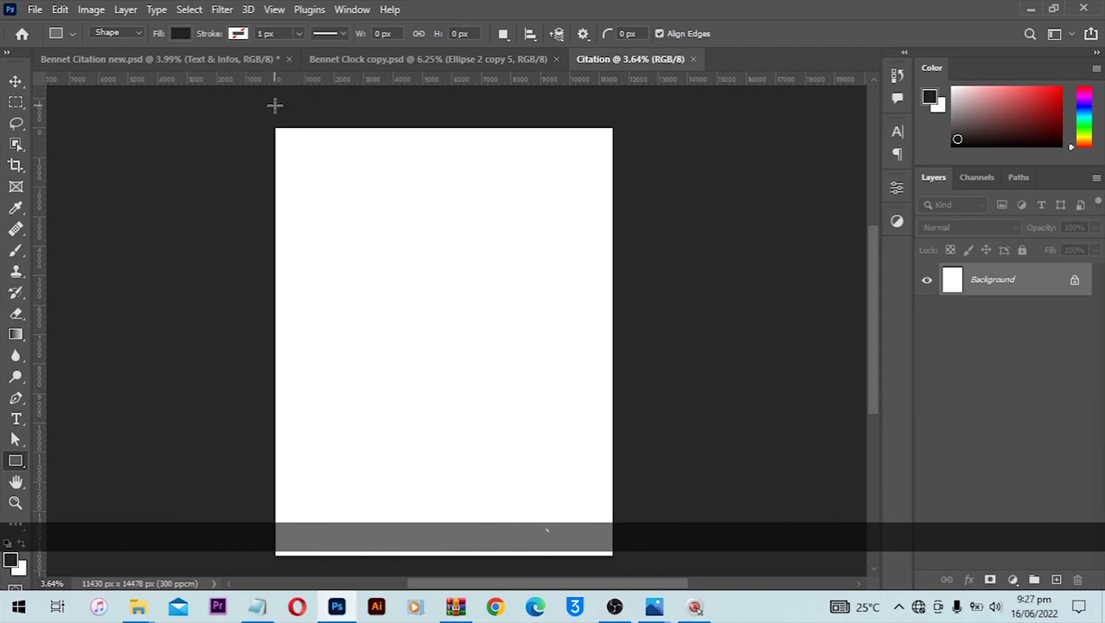
drag(263, 104, 422, 573)
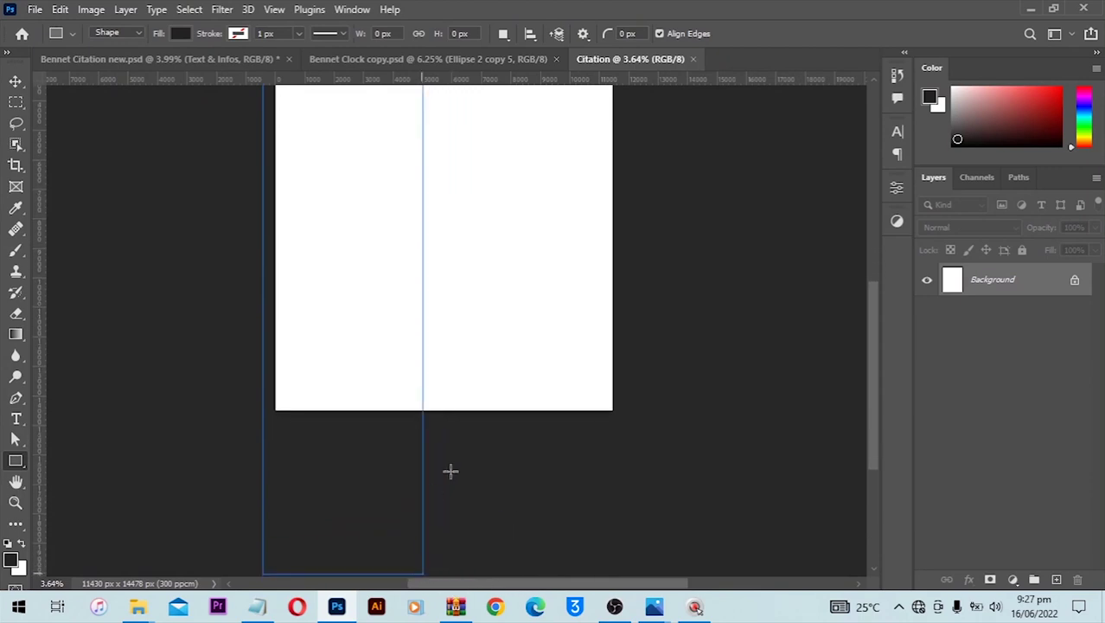
scroll(416, 202, up, 3)
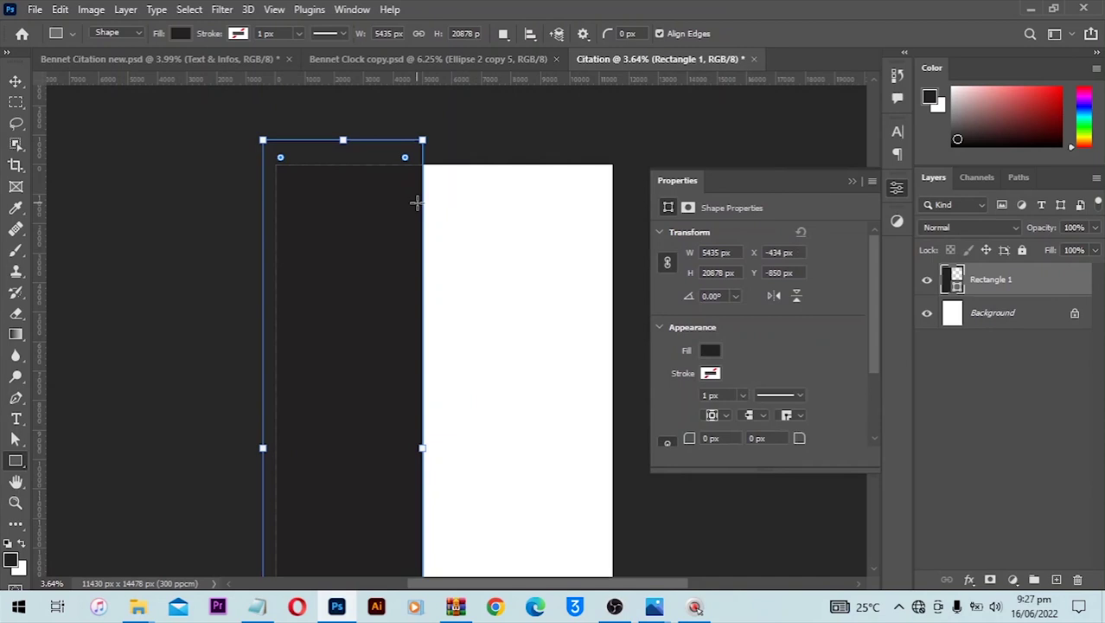
key(ctrl+0)
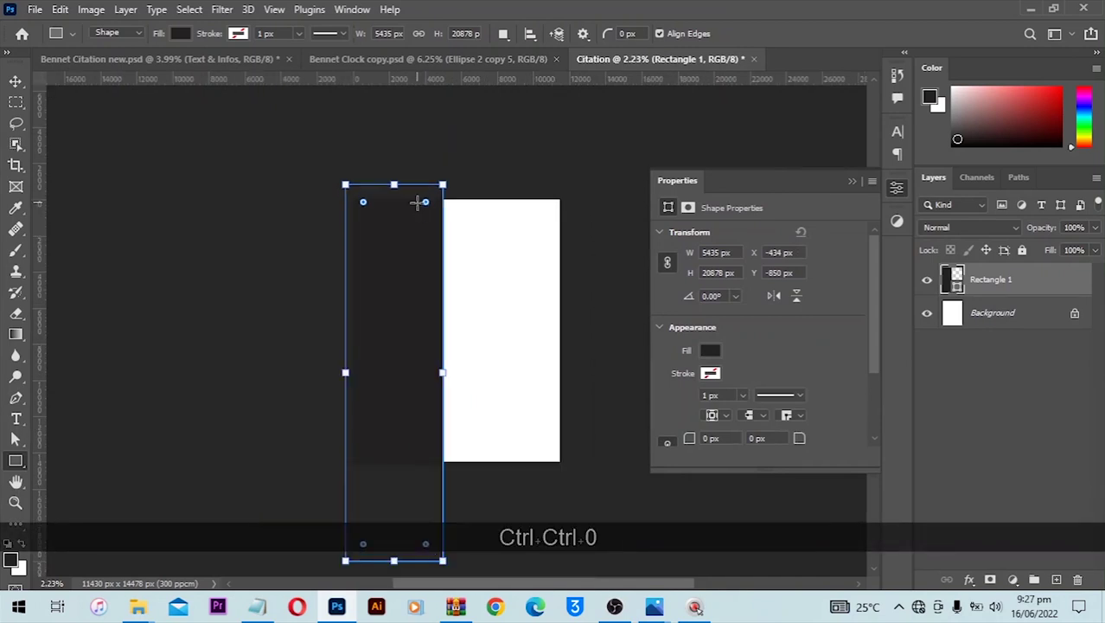
key(v)
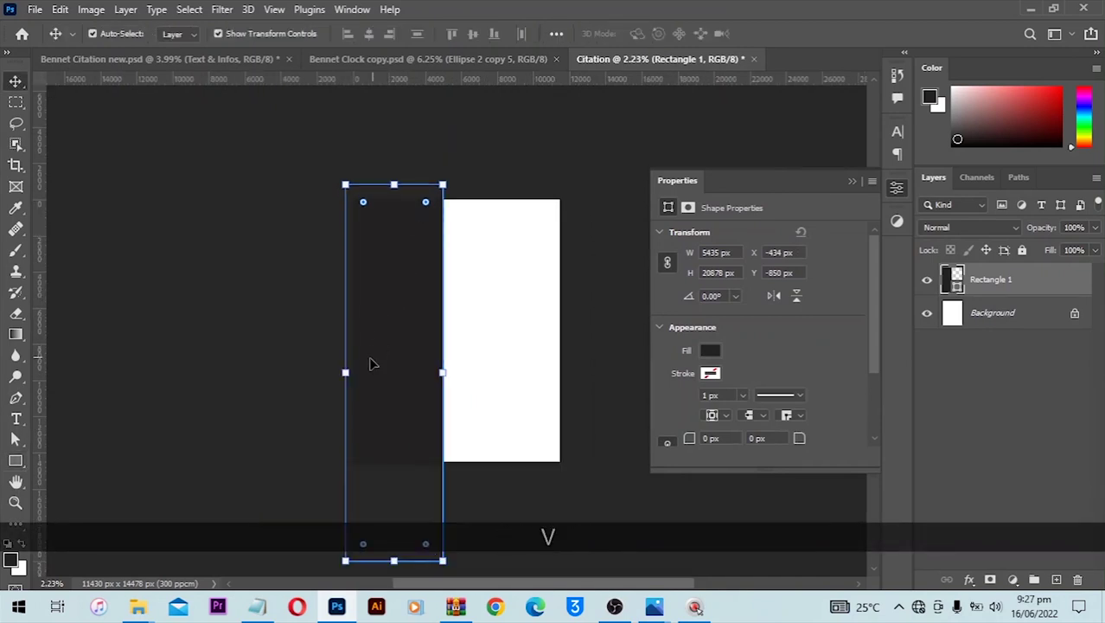
Enlarge the dark rectangle to about 8304 by 26044 px, extending it further beyond the canvas's left, top and bottom edges.
key(shift)
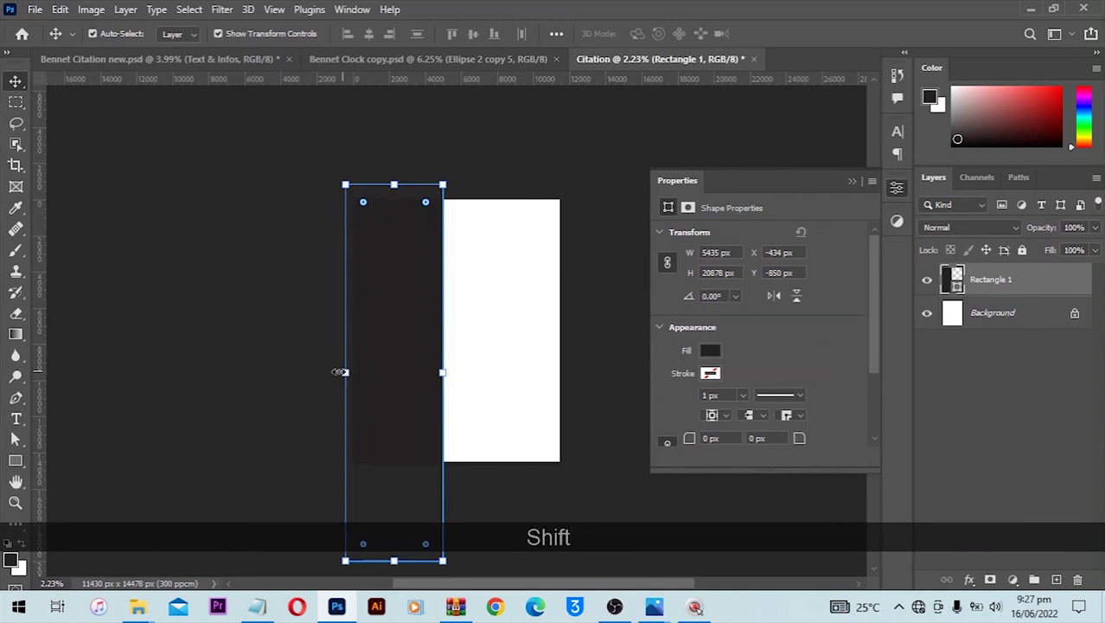
drag(345, 314, 291, 380)
key(ctrl+z)
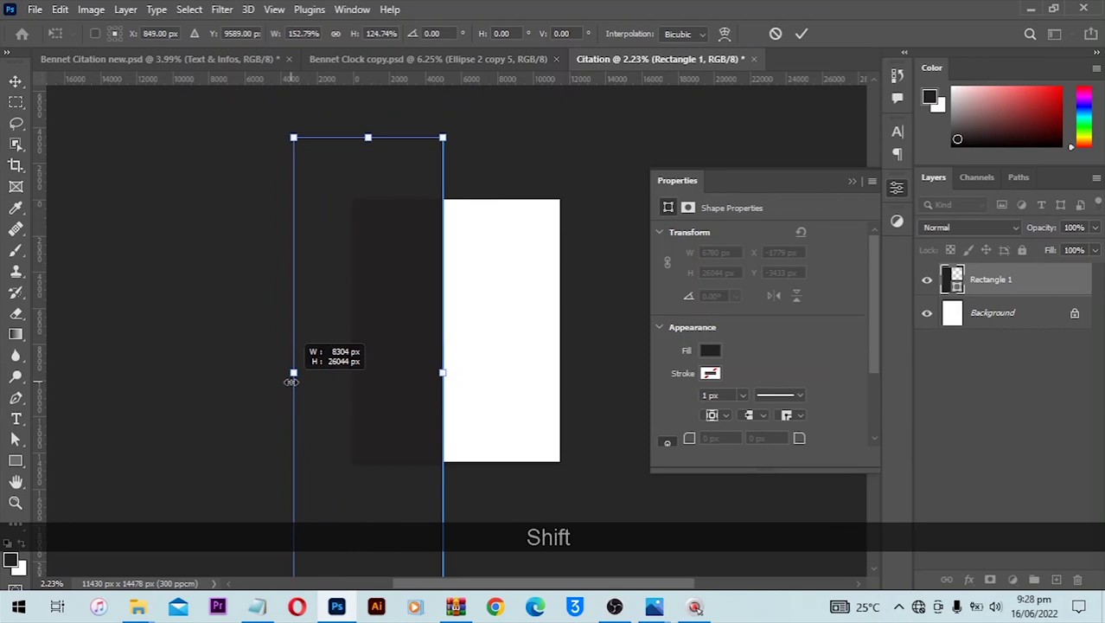
drag(291, 381, 292, 379)
scroll(386, 325, down, 2)
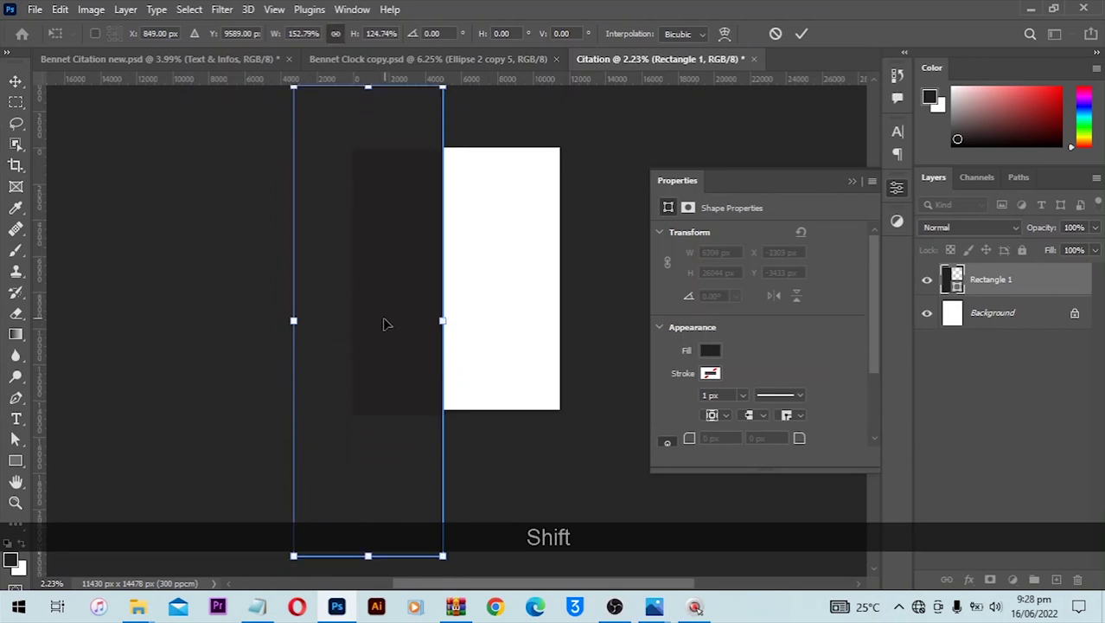
click(15, 80)
scroll(406, 329, up, 4)
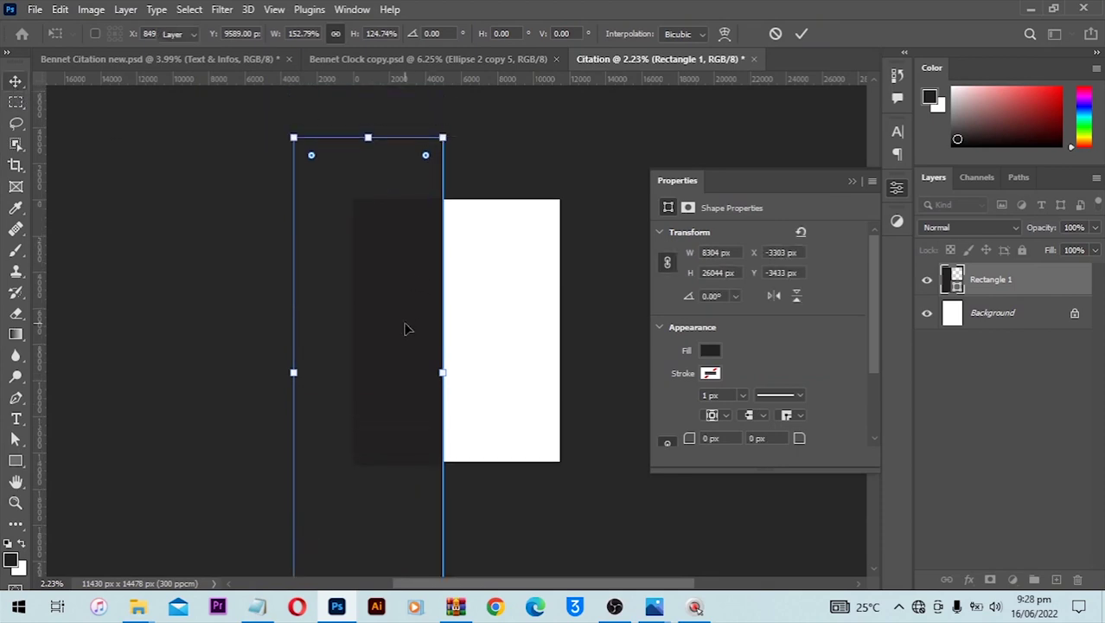
Move the enlarged rectangle up so it is vertically centred on the canvas, and nudge it slightly left to X -3393 px.
scroll(406, 372, down, 2)
drag(400, 395, 395, 353)
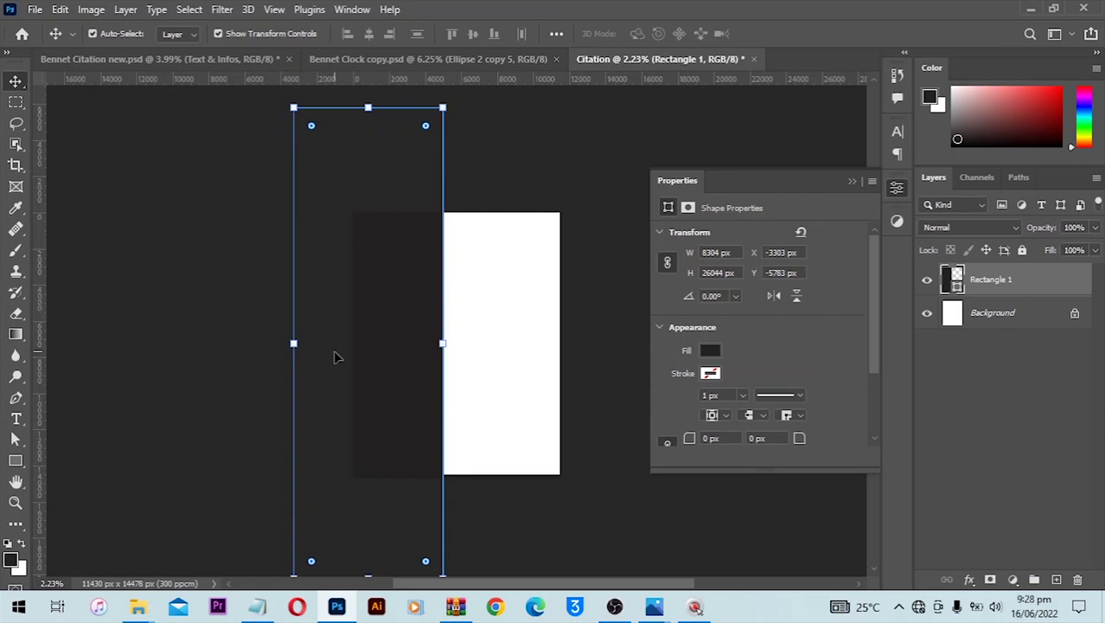
key(Left)
key(Left)
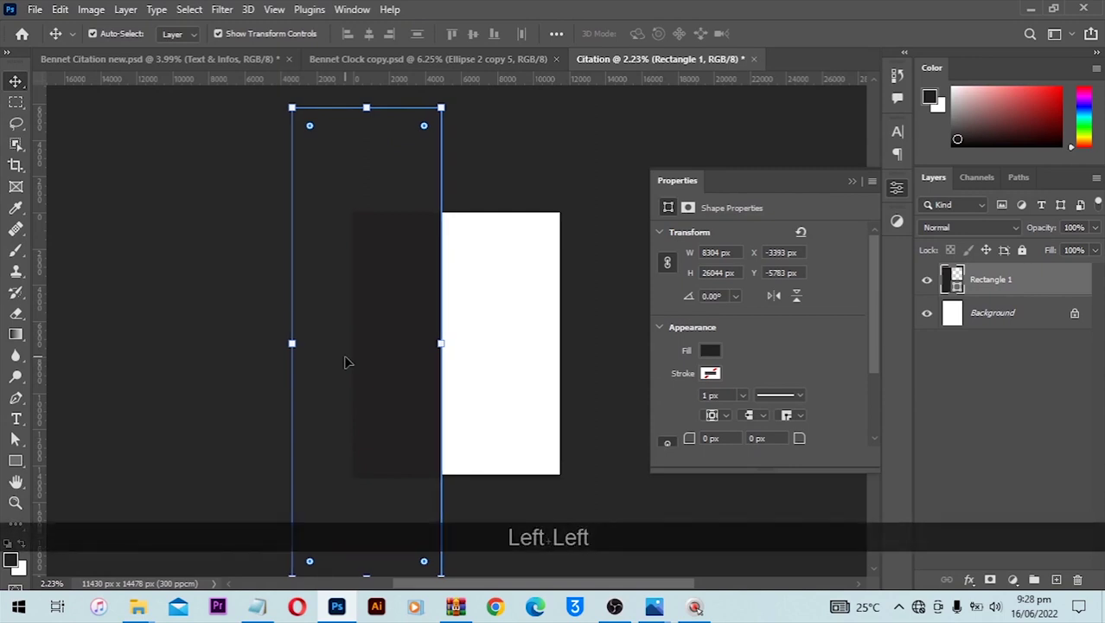
Duplicate the Rectangle 1 layer and move the copy horizontally over the canvas's right side, leaving a narrow white strip between both rectangles.
scroll(427, 363, up, 1)
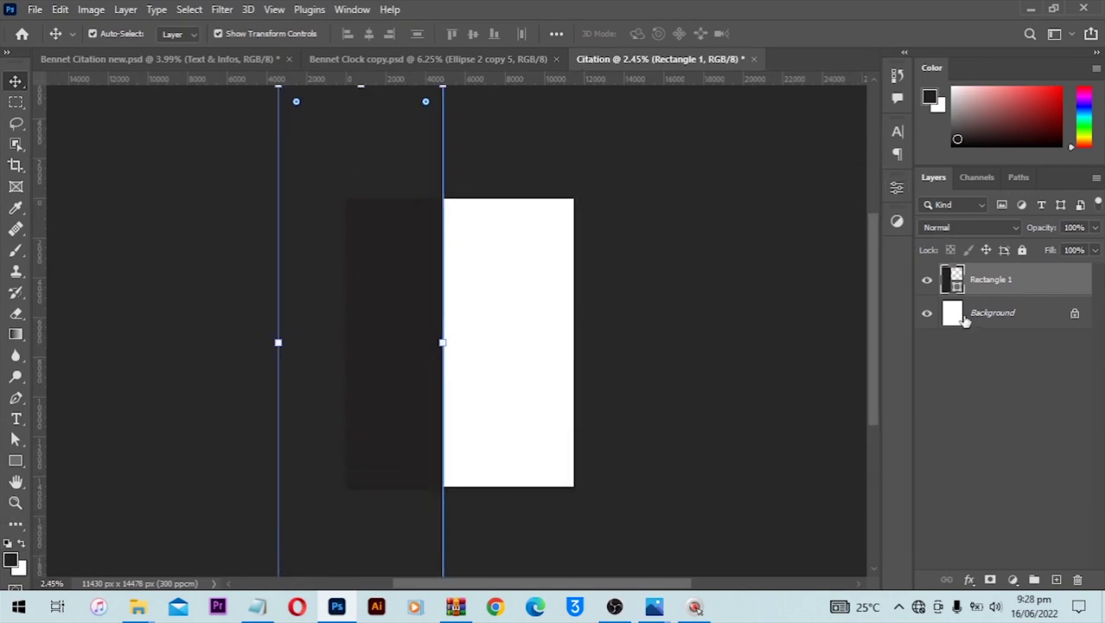
click(1009, 294)
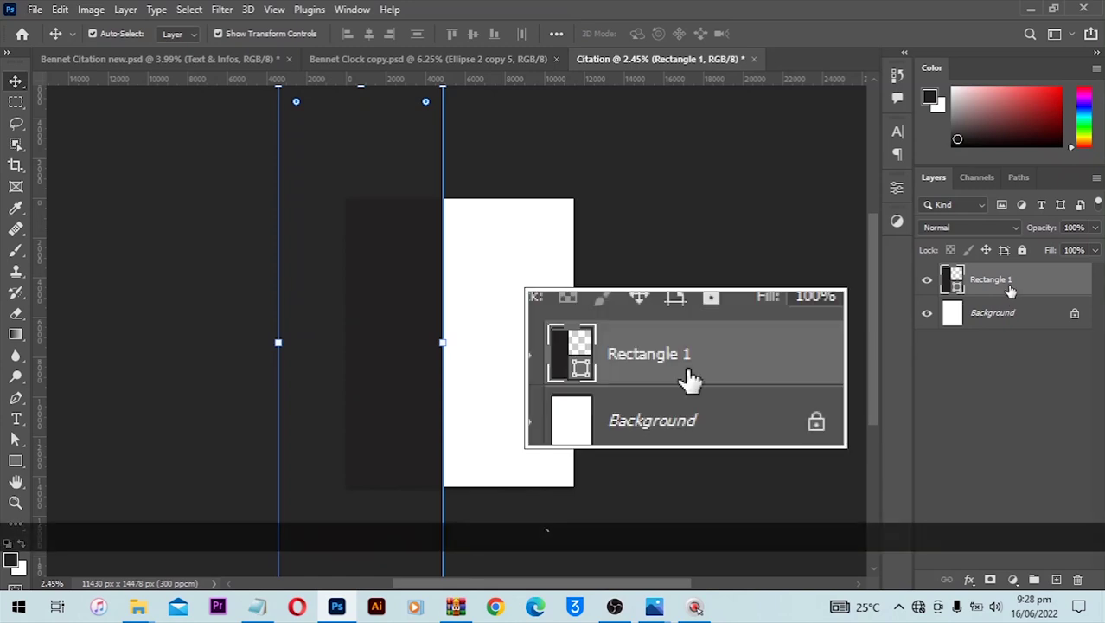
drag(1003, 288, 1060, 579)
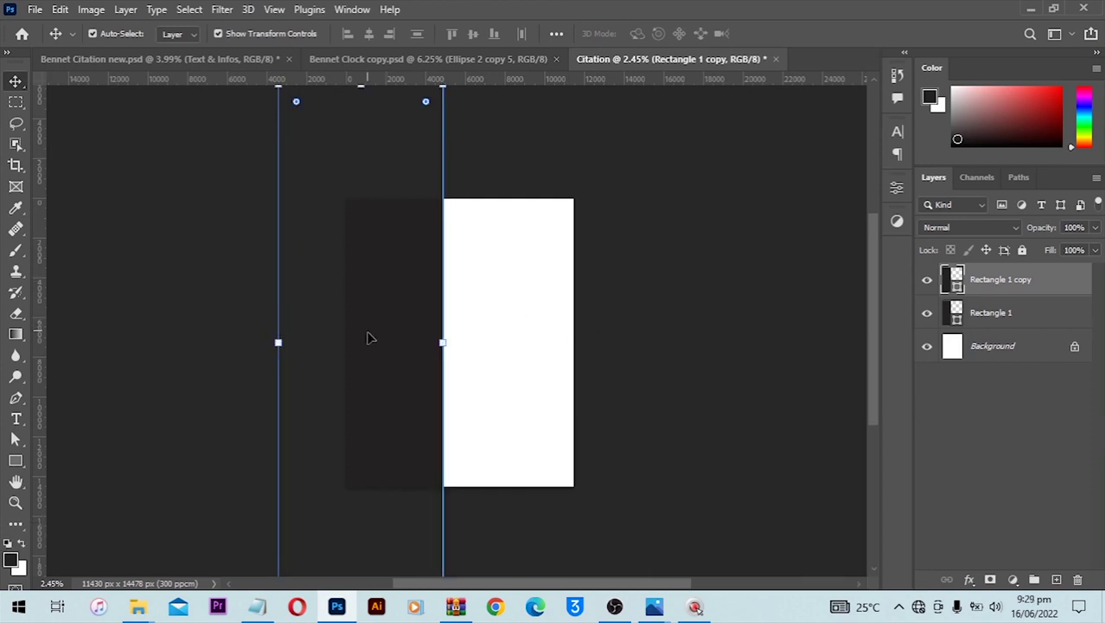
drag(367, 337, 547, 353)
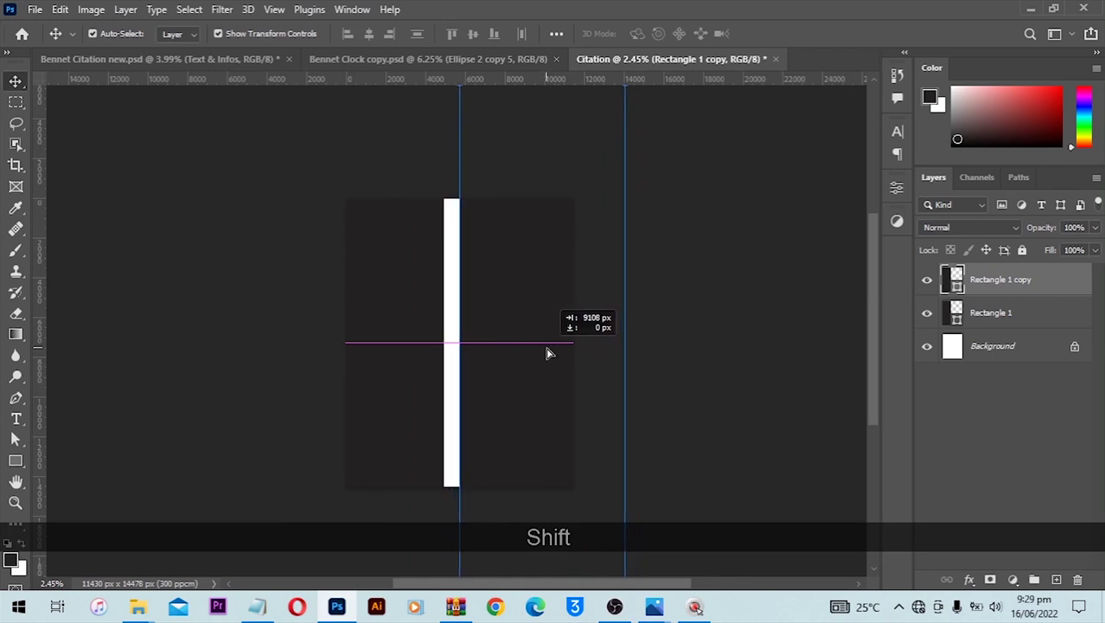
drag(547, 352, 547, 353)
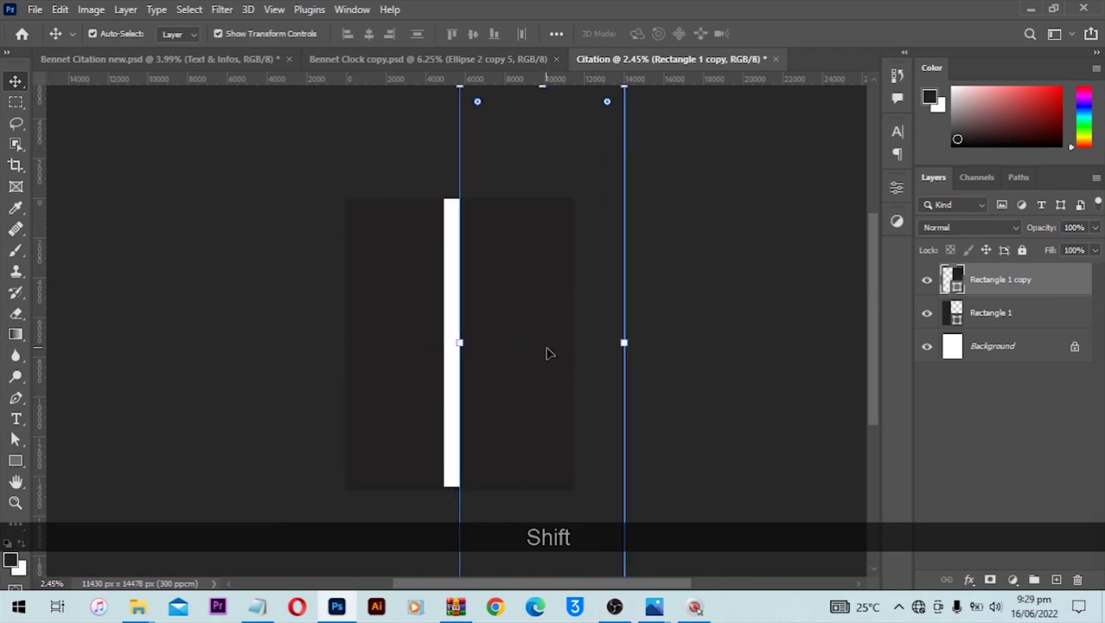
key(Left)
key(Left)
key(Left)
key(Left)
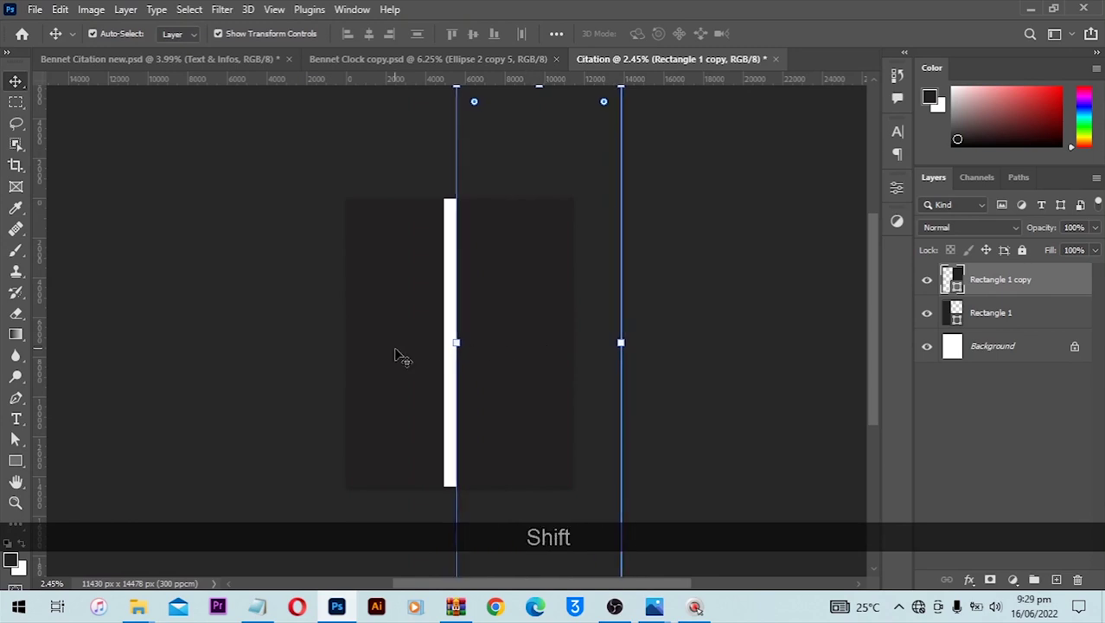
Select both rectangles and nudge them left together to shift the white strip slightly left on the canvas.
shift+click(400, 354)
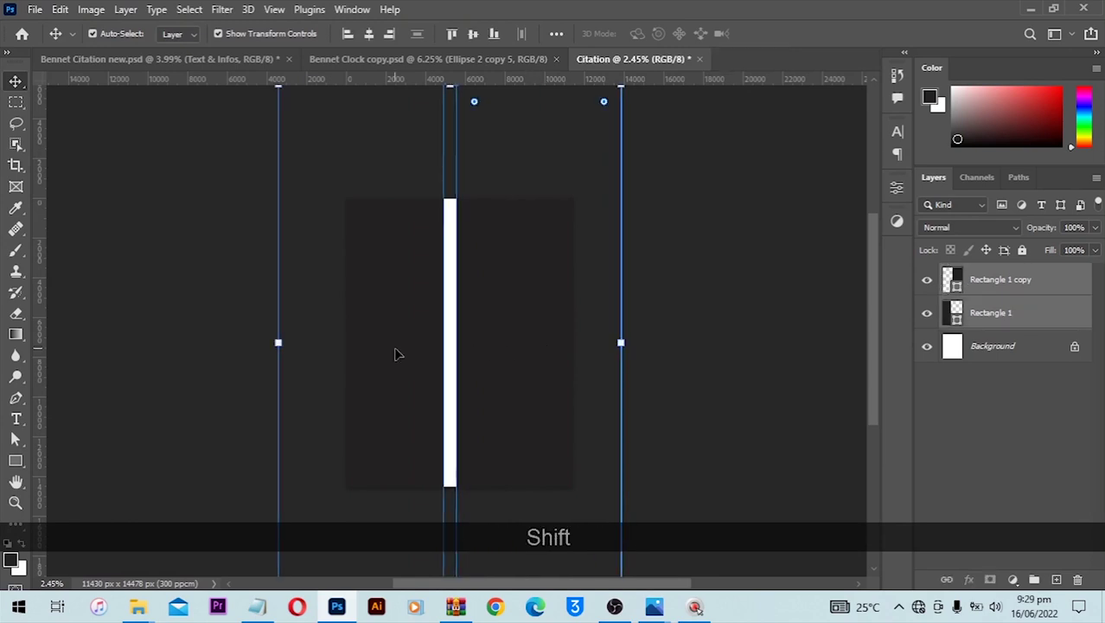
key(Left)
key(Left)
key(Left)
key(Left)
key(Left)
key(Left)
key(Left)
key(Left)
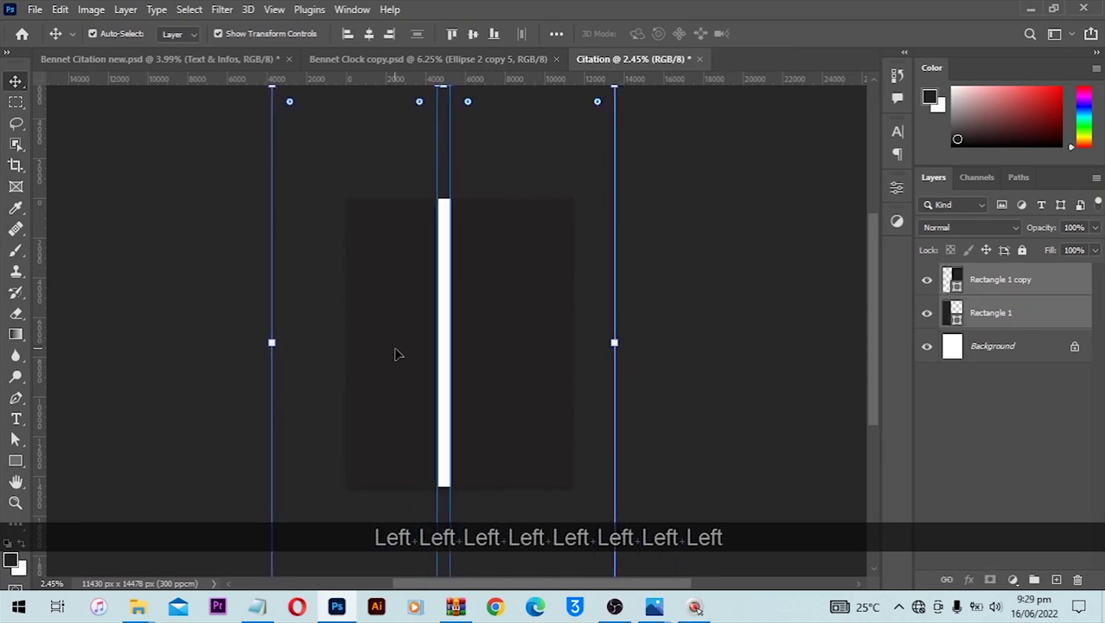
key(Left)
Compare with the finished citation design, then rotate both rectangles together by 15° clockwise to slant the white strip.
scroll(605, 375, down, 1)
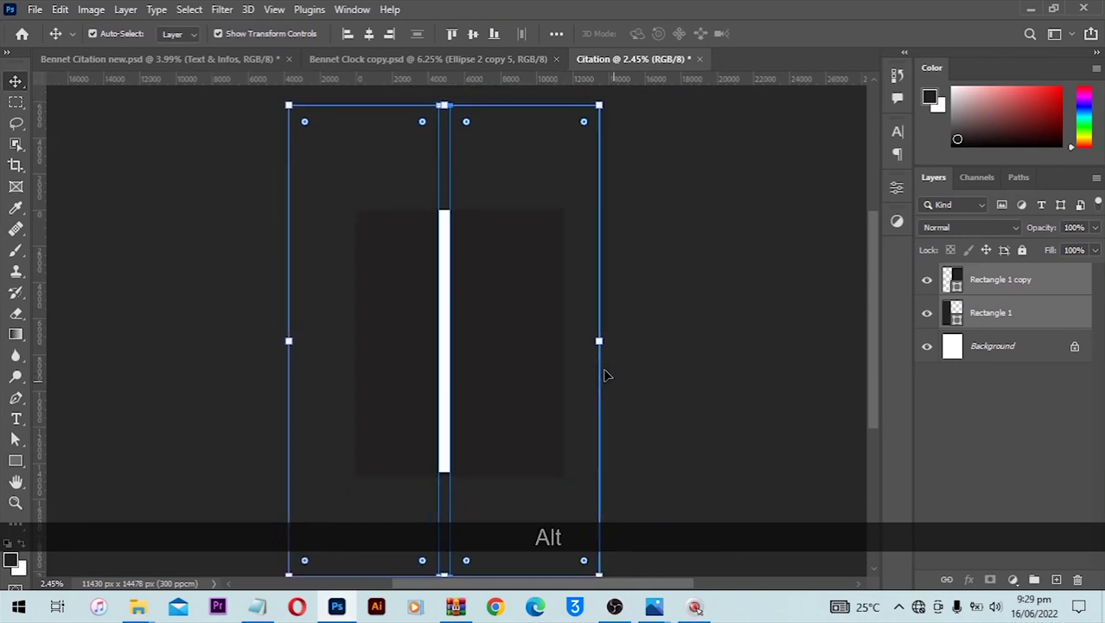
click(177, 59)
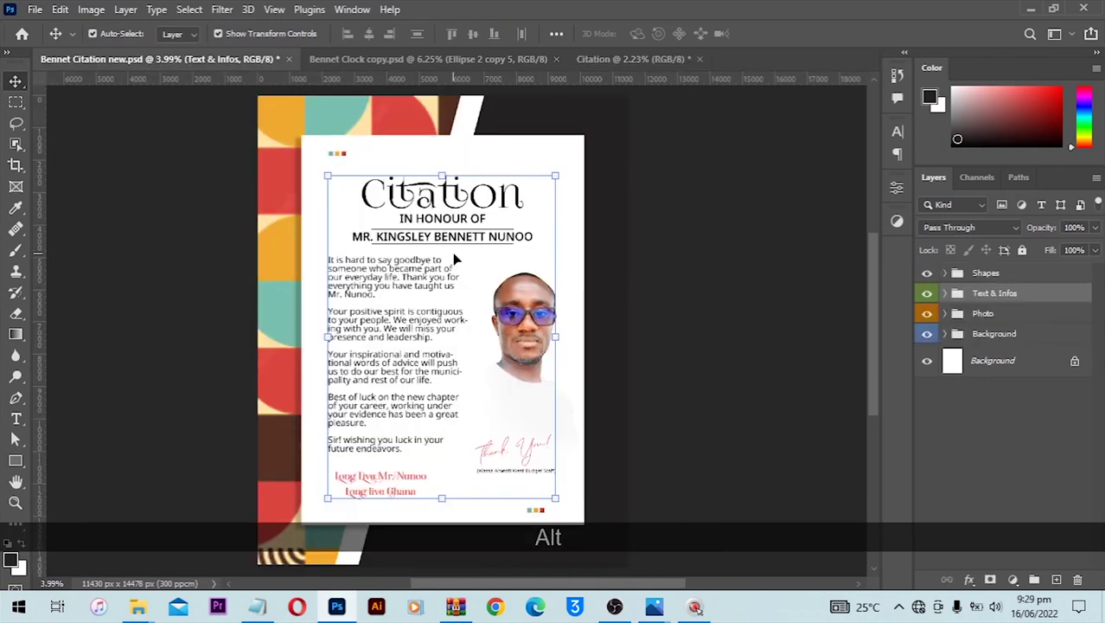
scroll(452, 252, down, 1)
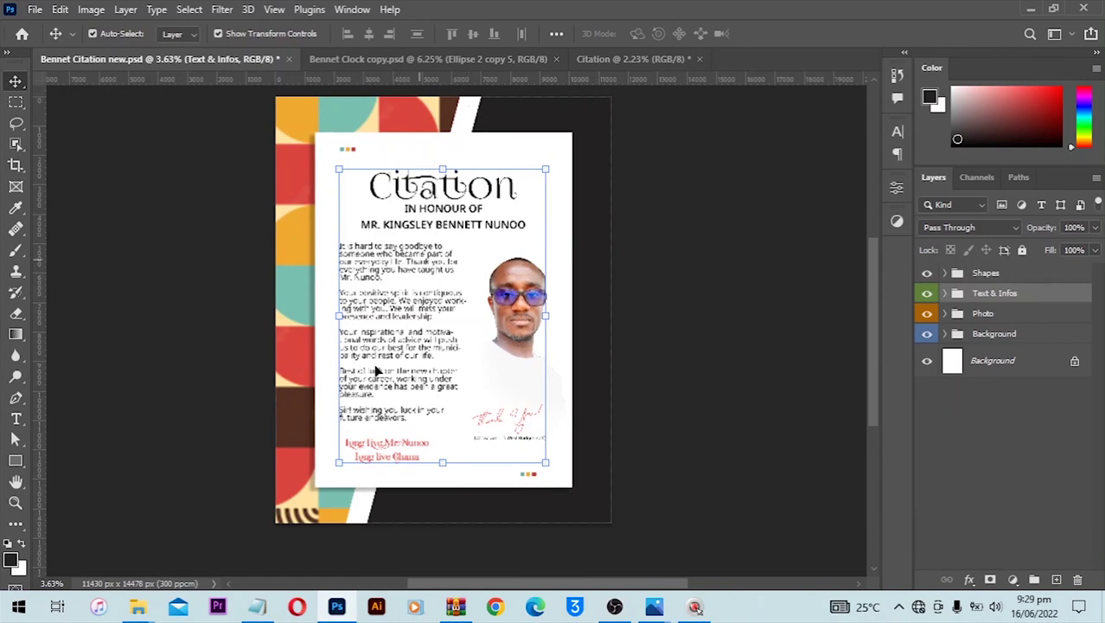
click(579, 56)
scroll(639, 121, up, 1)
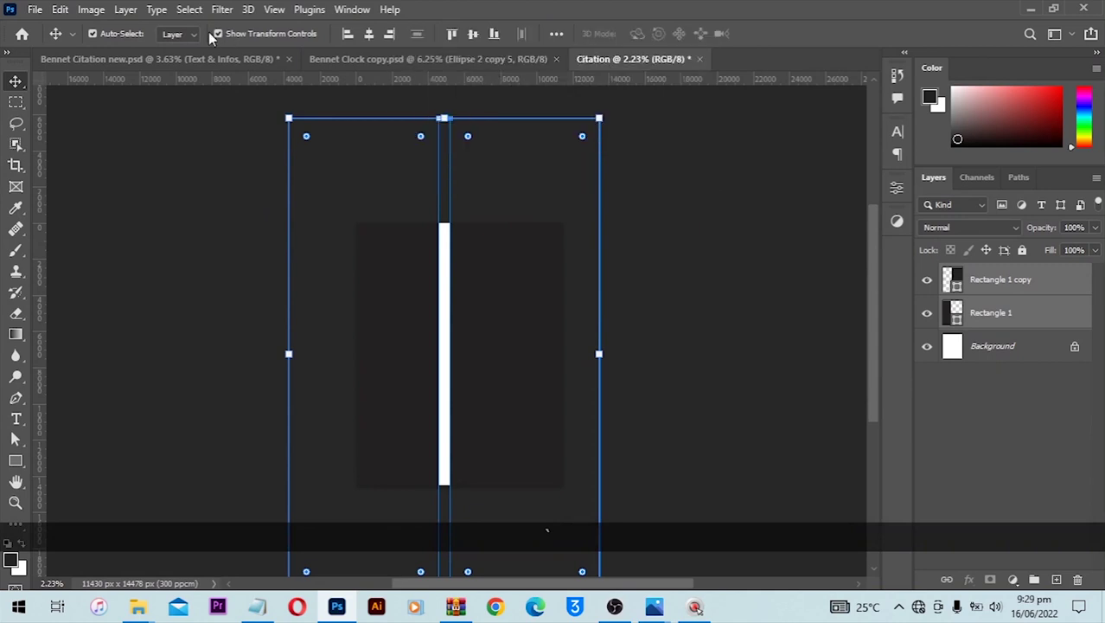
click(217, 33)
click(217, 33)
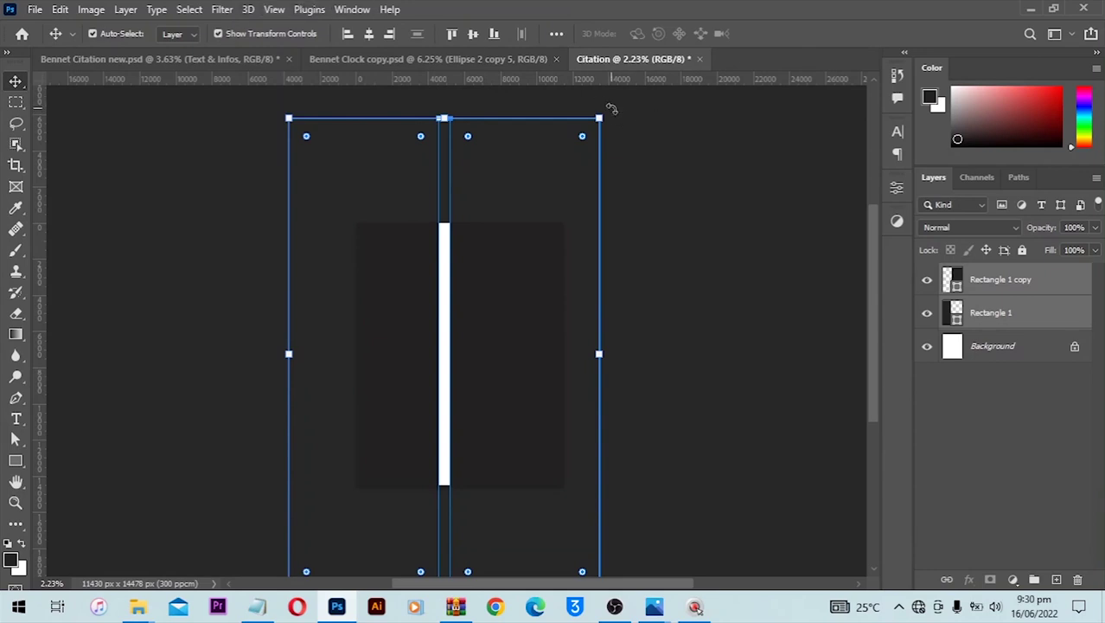
drag(612, 109, 647, 167)
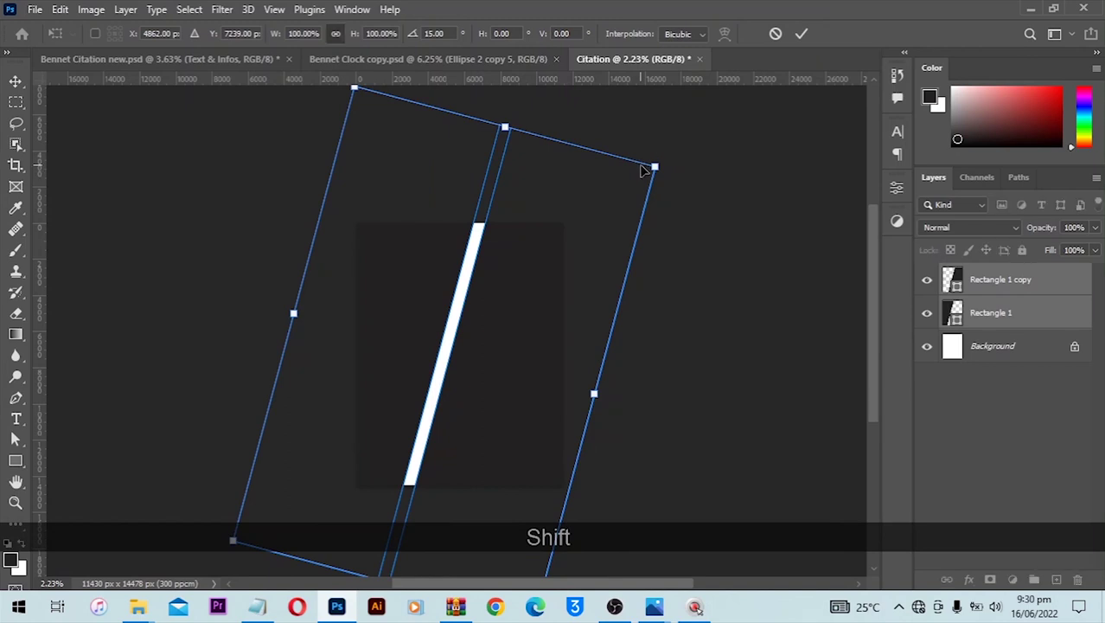
click(797, 38)
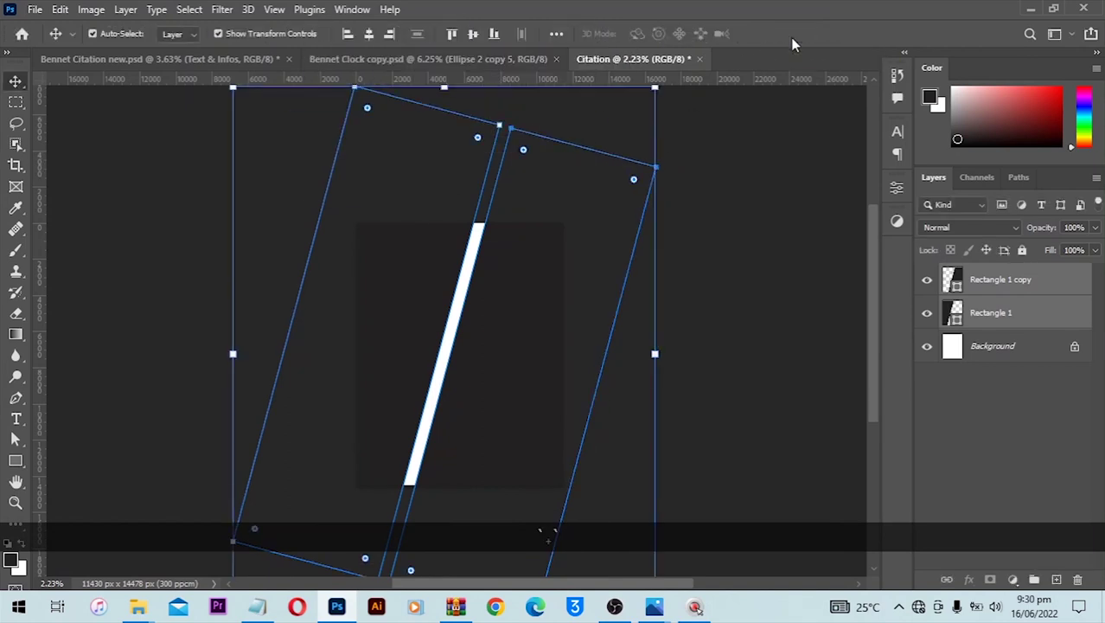
click(762, 163)
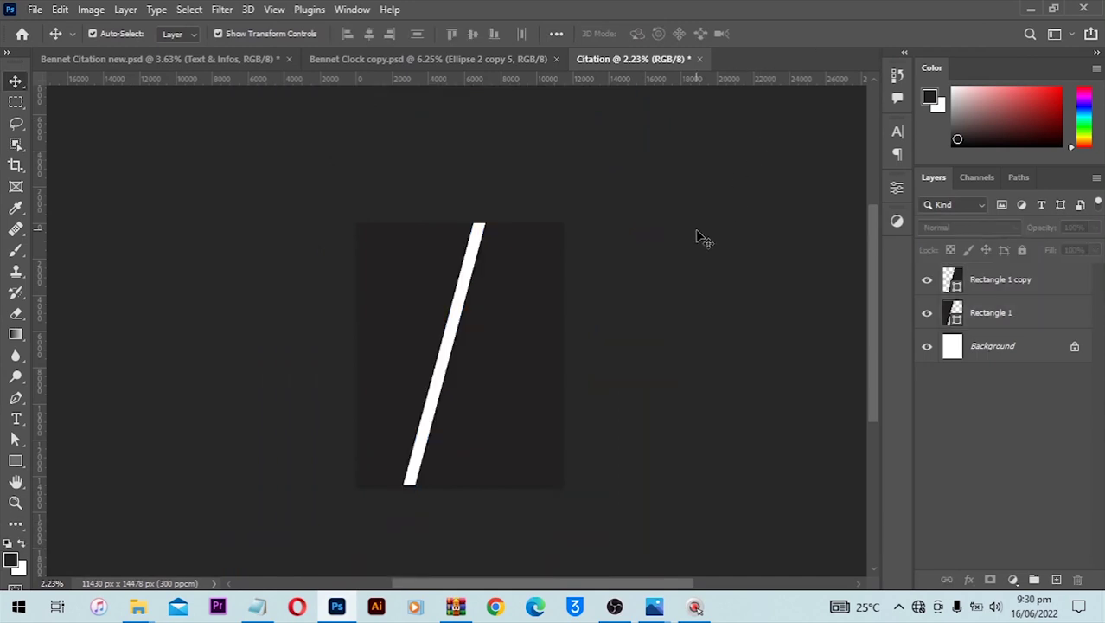
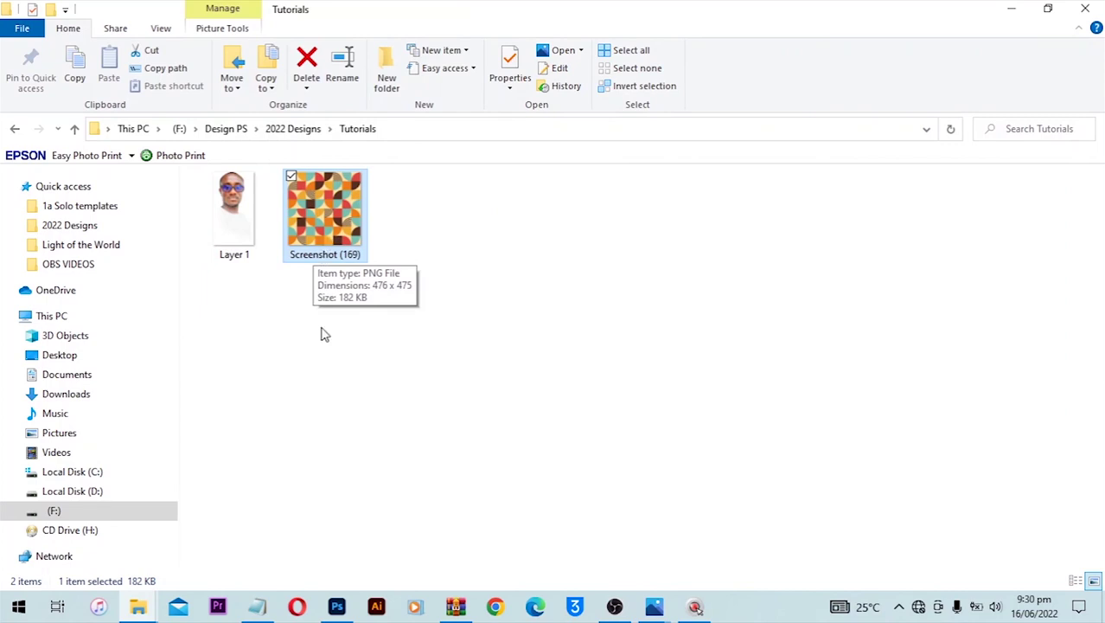
Place the Screenshot (169) pattern image between the two rectangle layers, scaled to about 524.10% and shifted right to cover the left panel.
drag(325, 253, 383, 428)
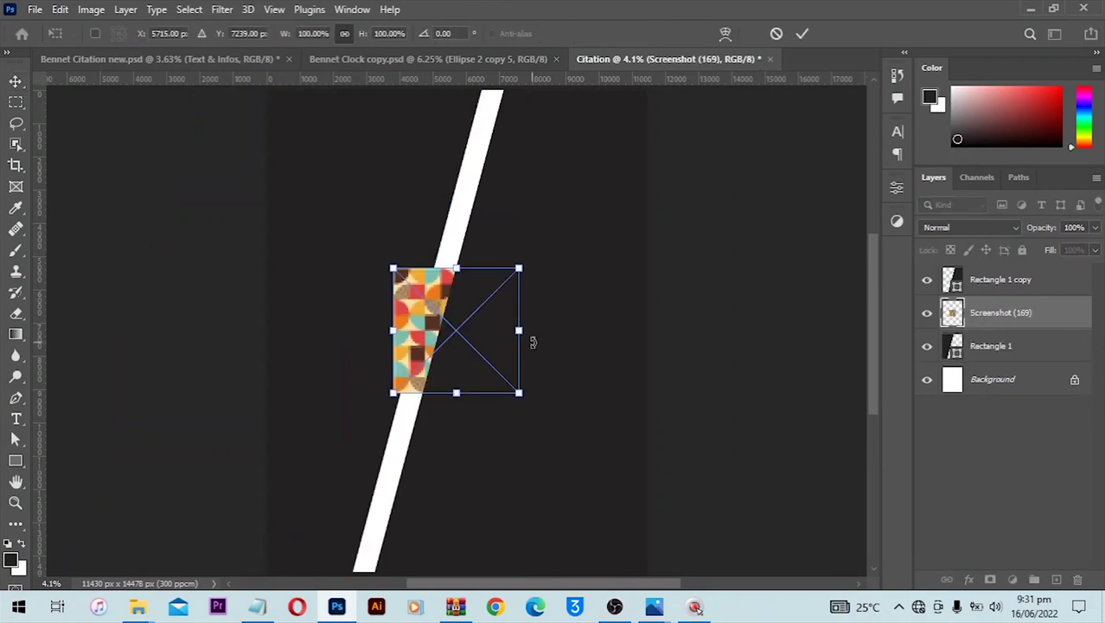
alt+scroll(541, 281, down, 2)
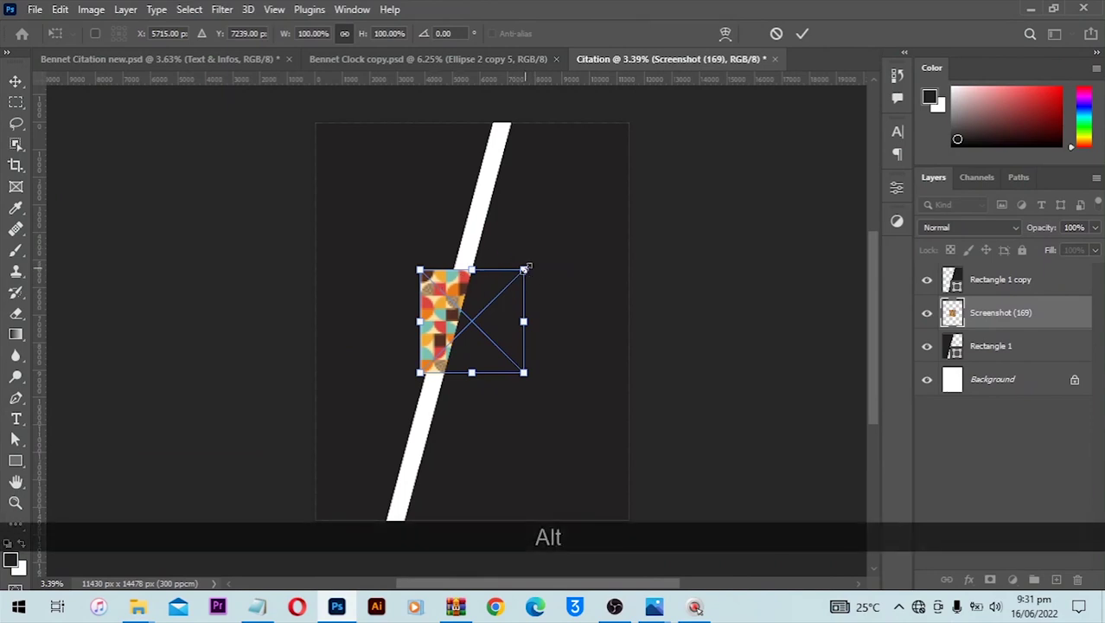
drag(526, 272, 815, 119)
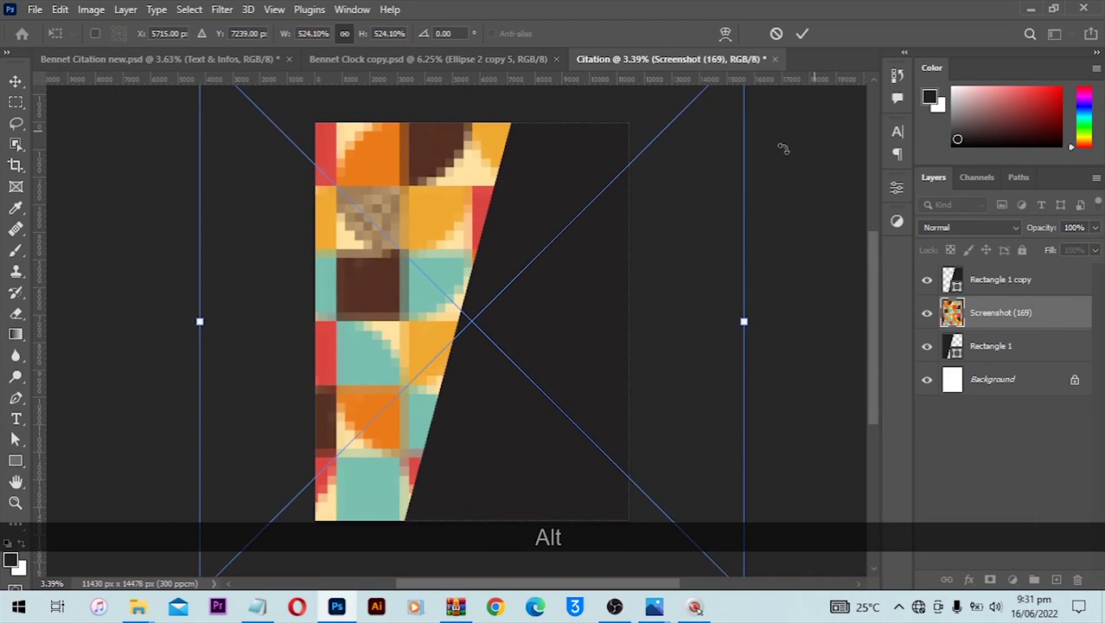
drag(505, 185, 543, 187)
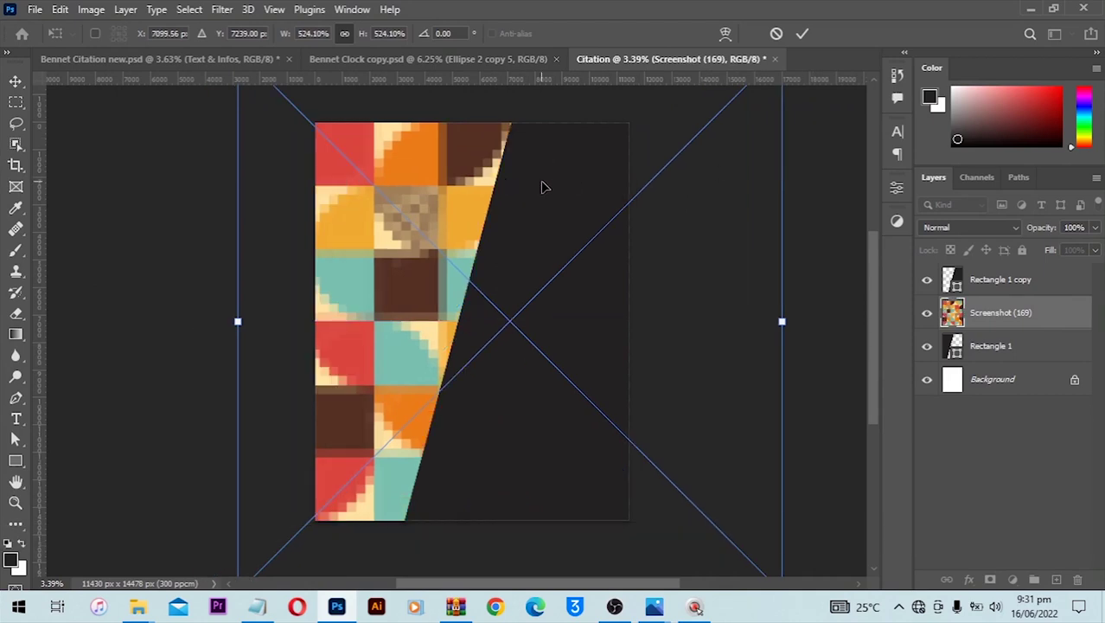
key(Return)
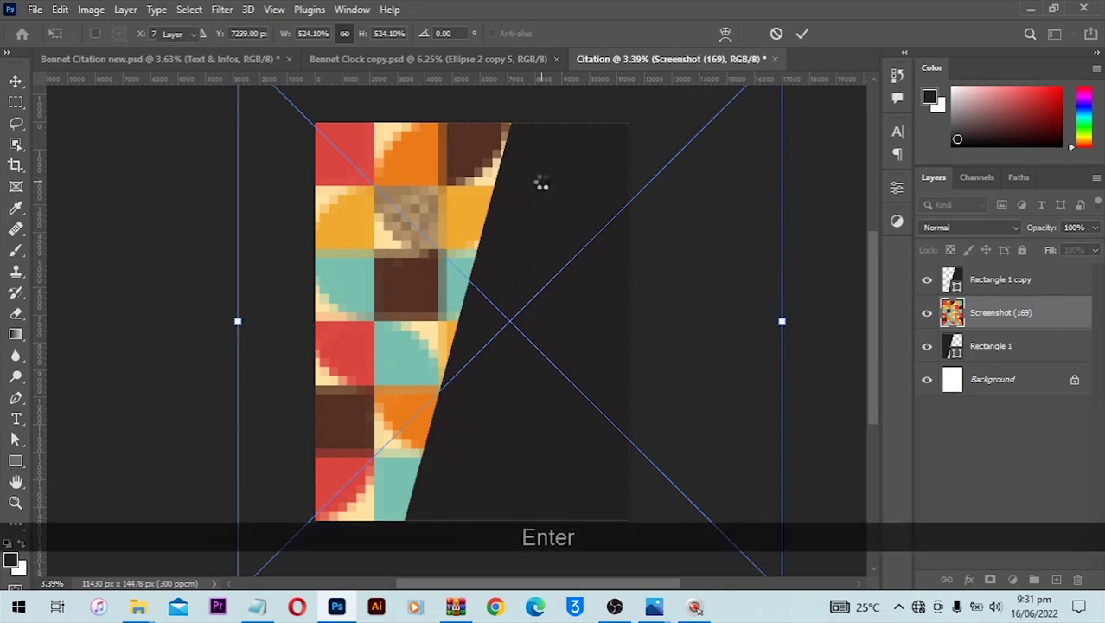
Scale the placed pattern image down to about 435.30% while it still covers the whole left panel.
scroll(553, 346, down, 1)
scroll(461, 292, up, 1)
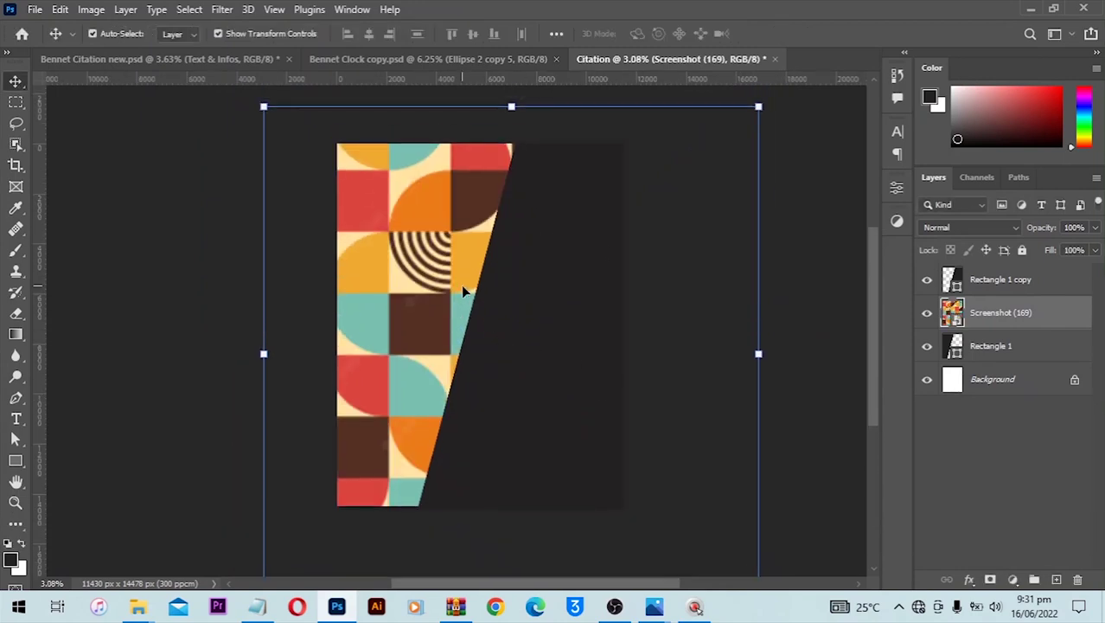
scroll(530, 333, down, 1)
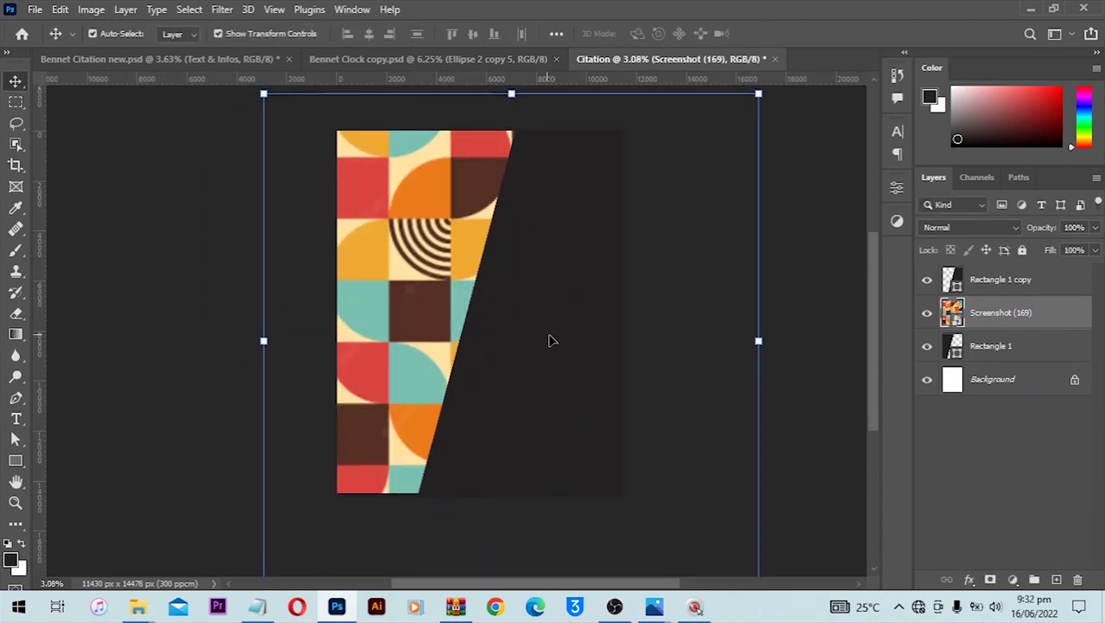
scroll(759, 418, down, 1)
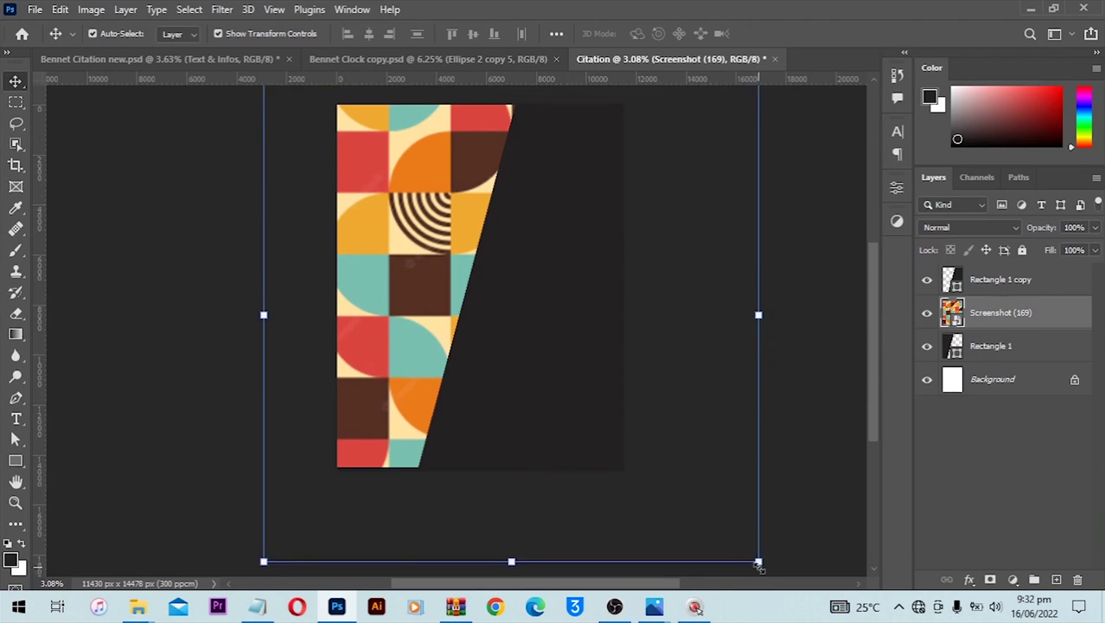
drag(759, 562, 698, 495)
scroll(650, 448, up, 1)
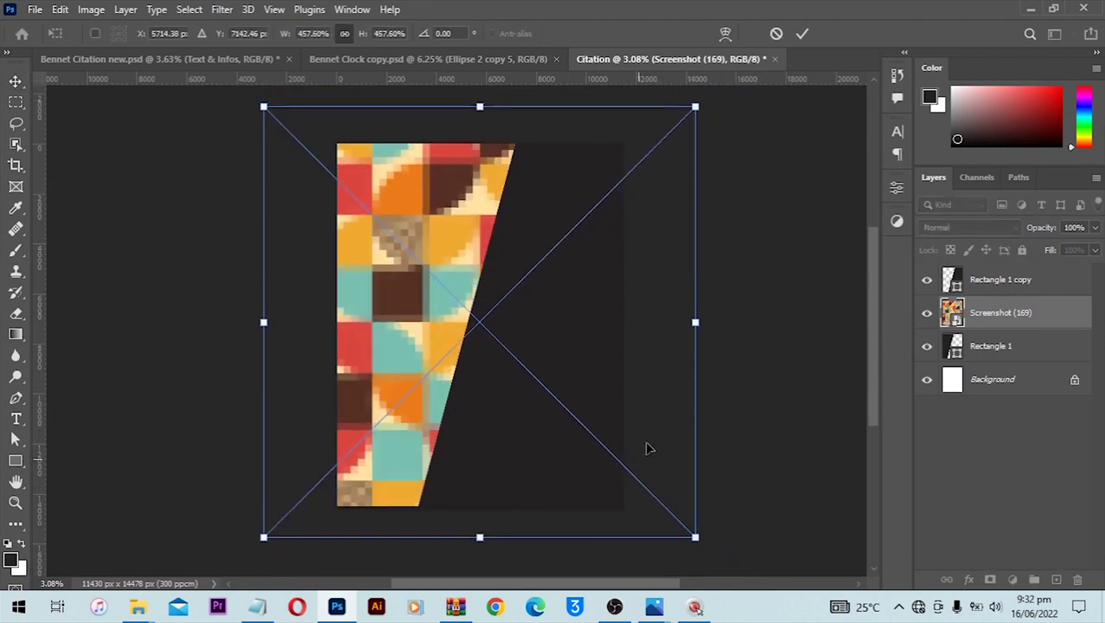
drag(696, 106, 677, 124)
drag(673, 525, 670, 523)
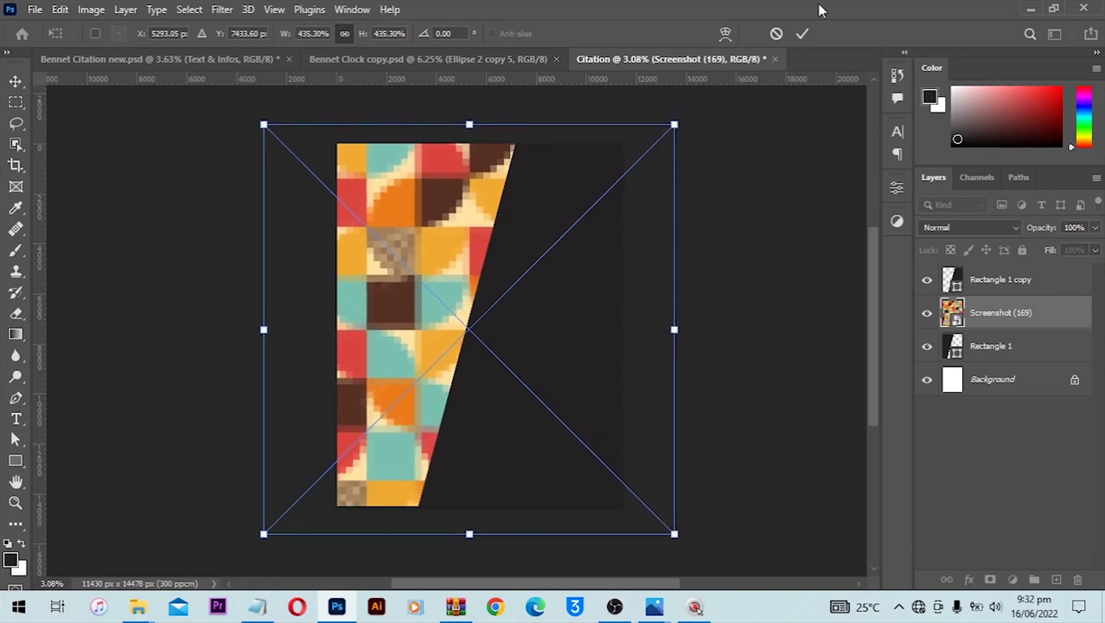
key(Return)
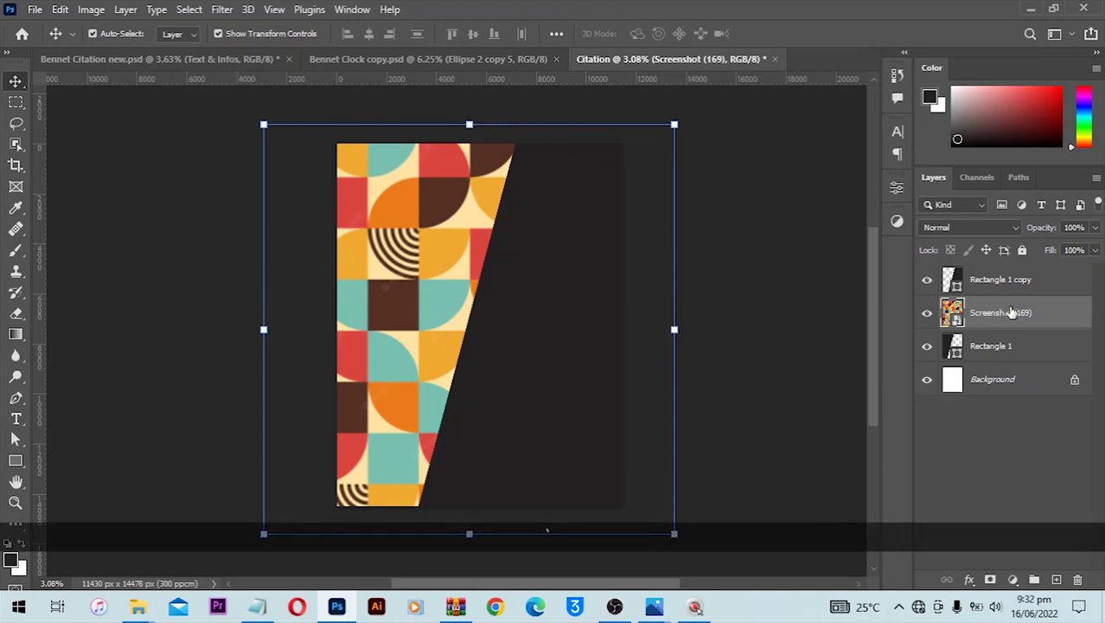
Clip the Screenshot (169) pattern image to the Rectangle 1 layer below it and deselect the layer.
right_click(1003, 313)
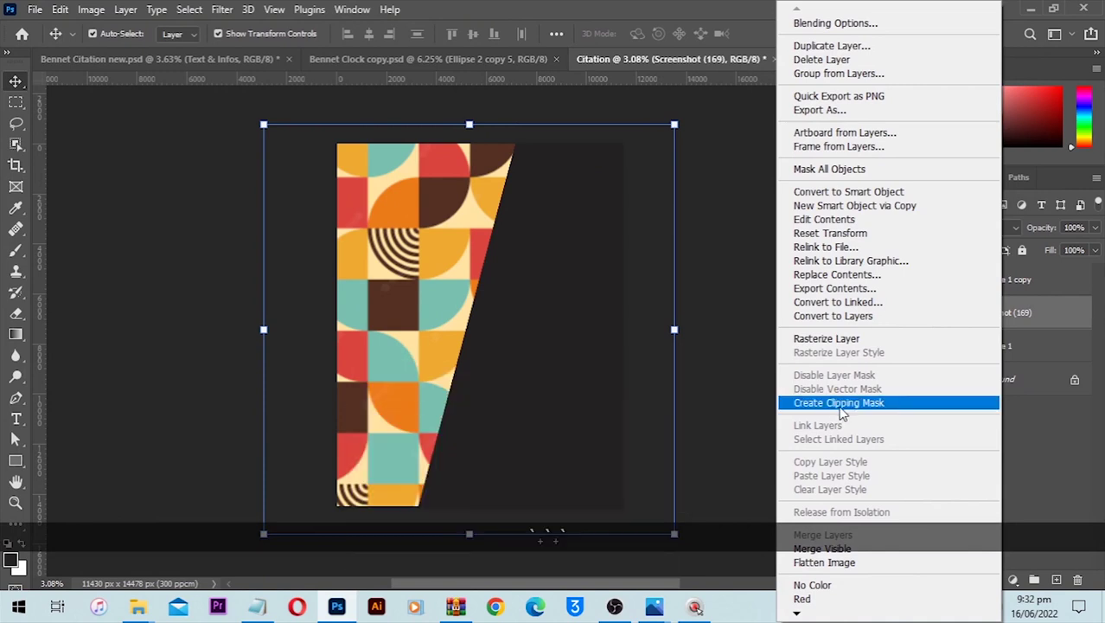
click(856, 403)
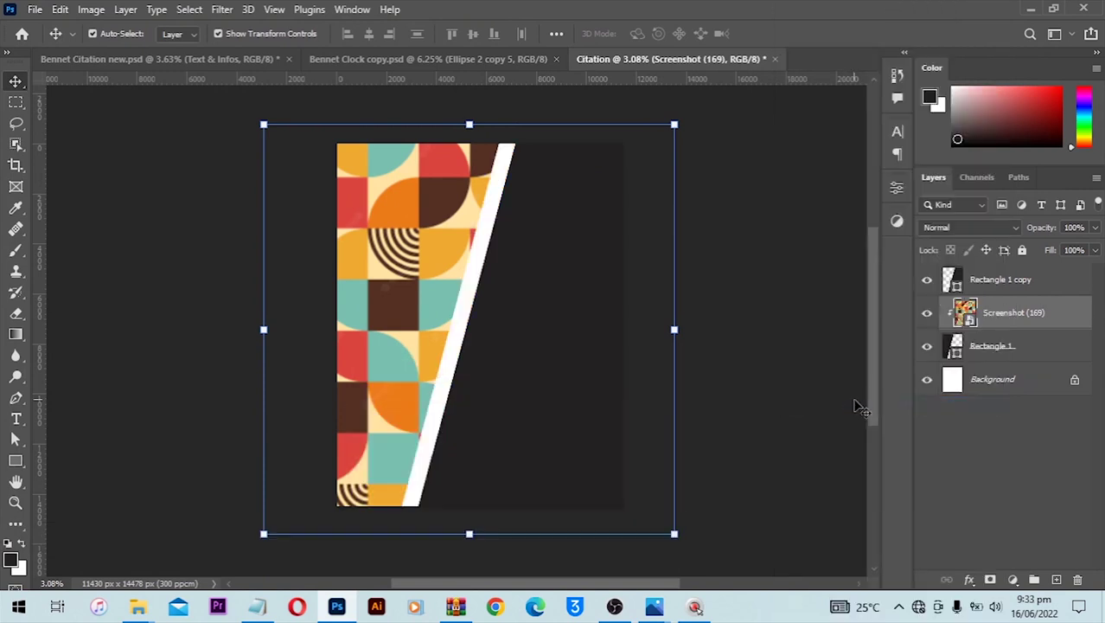
click(687, 177)
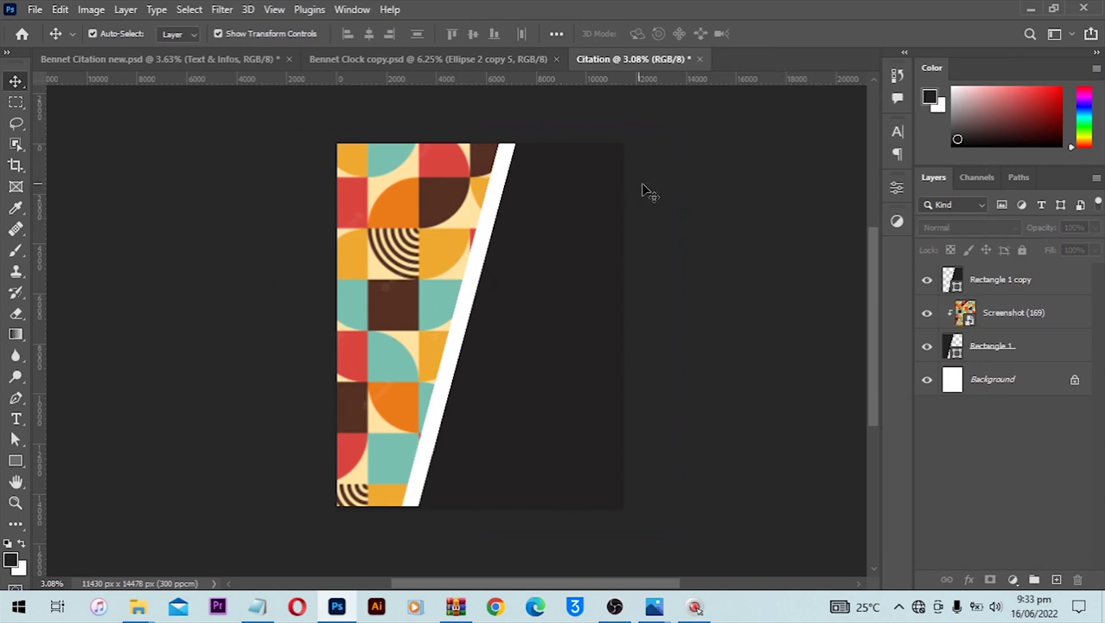
Draw a rectangle about 9091 px wide and 12294 px high over the middle of the canvas, leaving a border all around.
scroll(674, 212, up, 3)
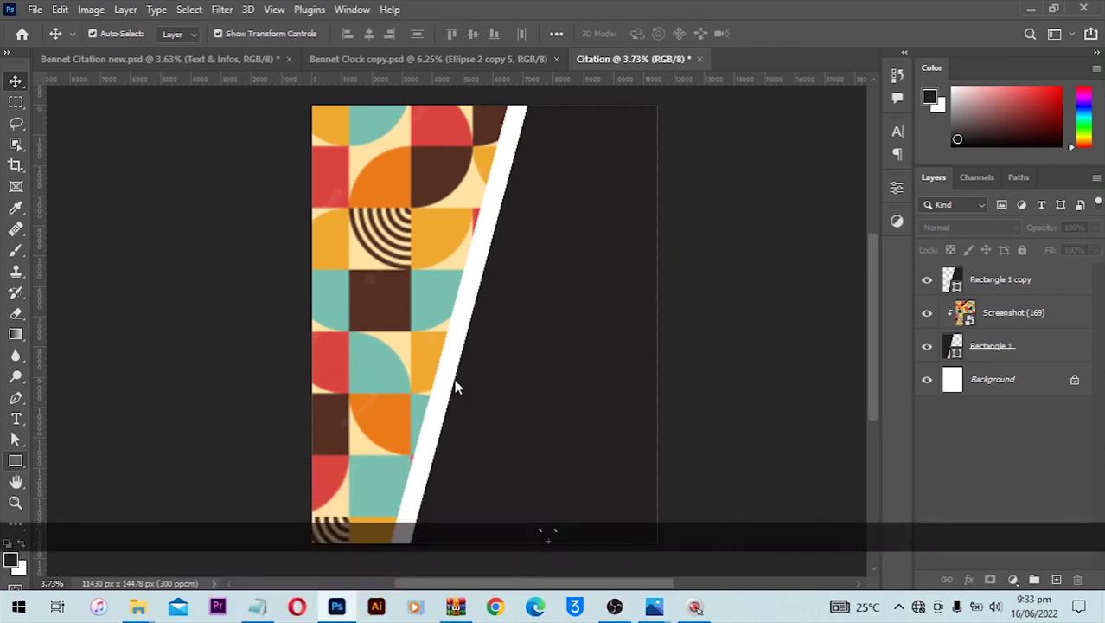
key(alt)
click(27, 467)
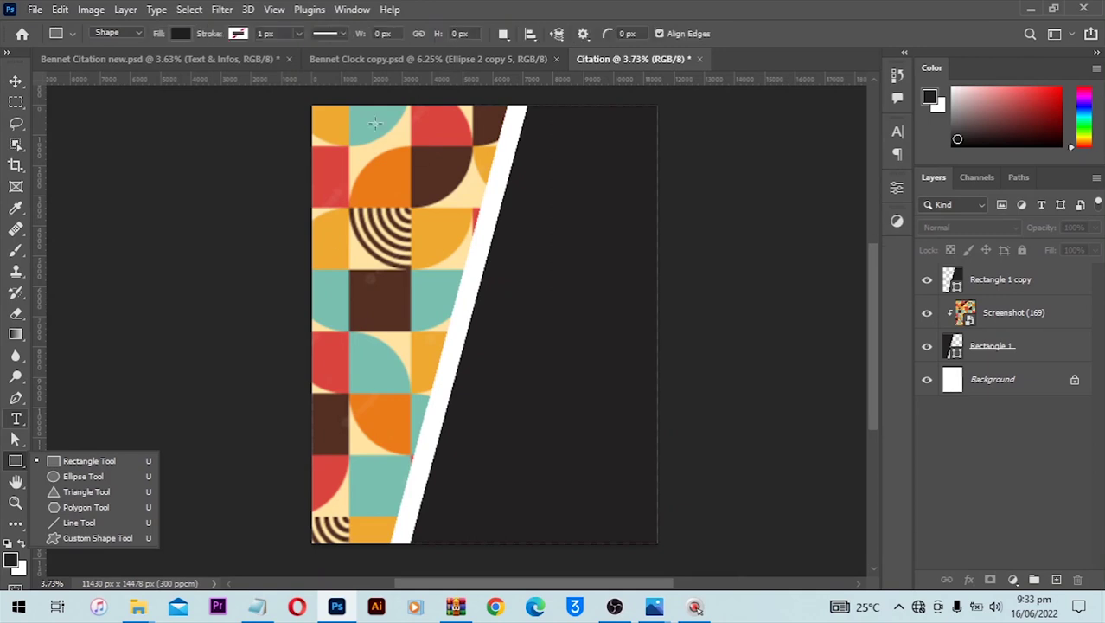
scroll(342, 117, down, 1)
scroll(361, 149, up, 1)
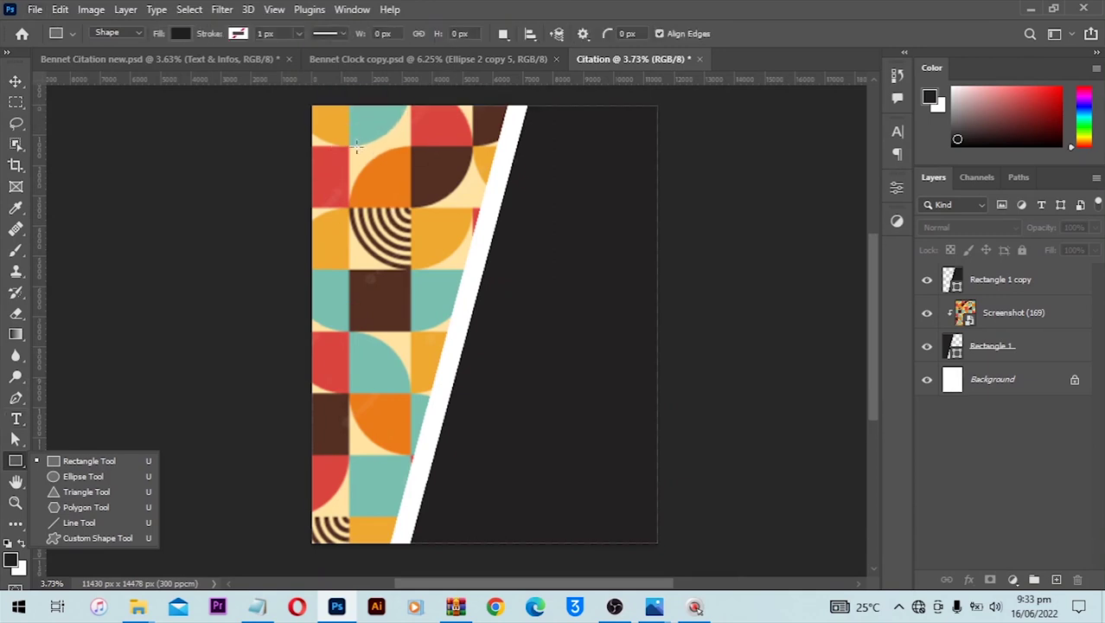
mouse_move(346, 141)
mouse_down()
mouse_move(448, 264)
mouse_move(555, 446)
mouse_move(622, 496)
mouse_move(621, 513)
mouse_up()
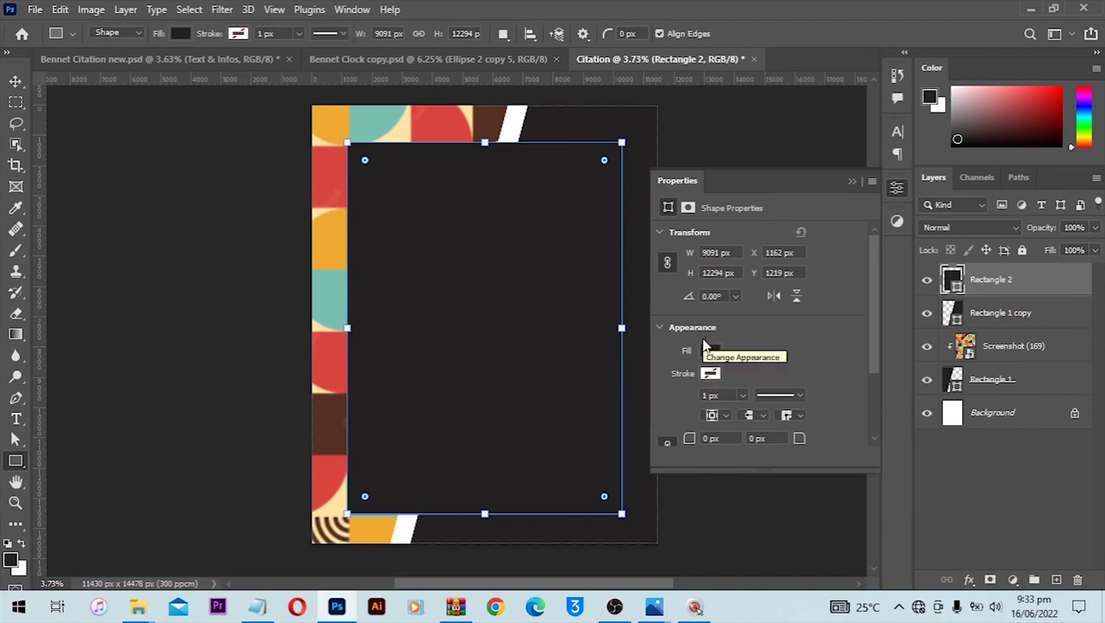
Fill the new central rectangle with white (ffffff) and put its shape properties away.
click(708, 355)
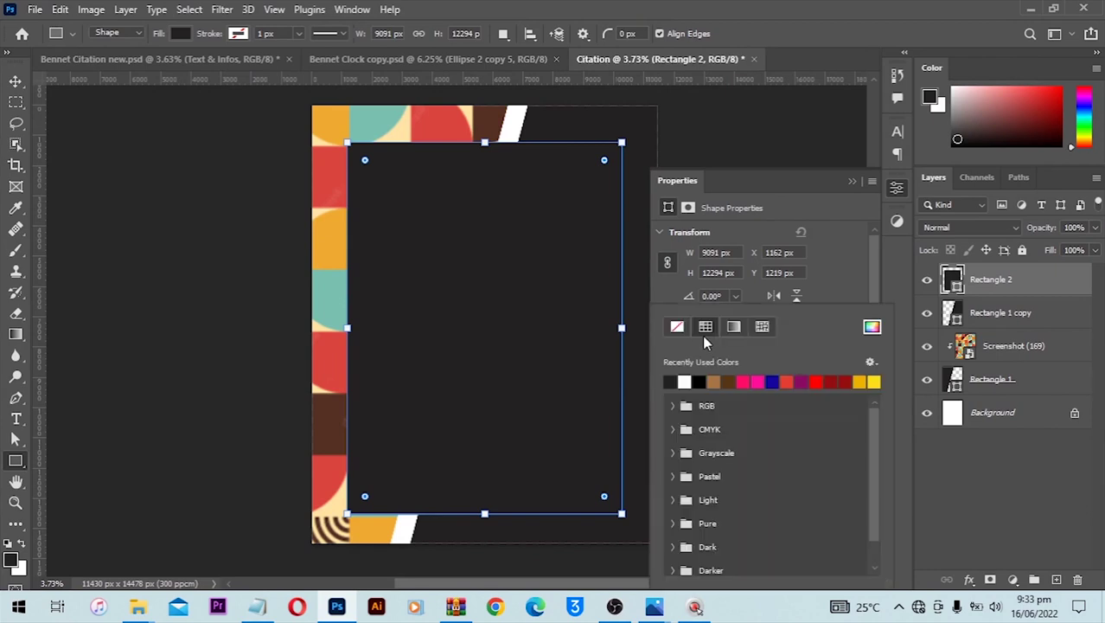
click(833, 281)
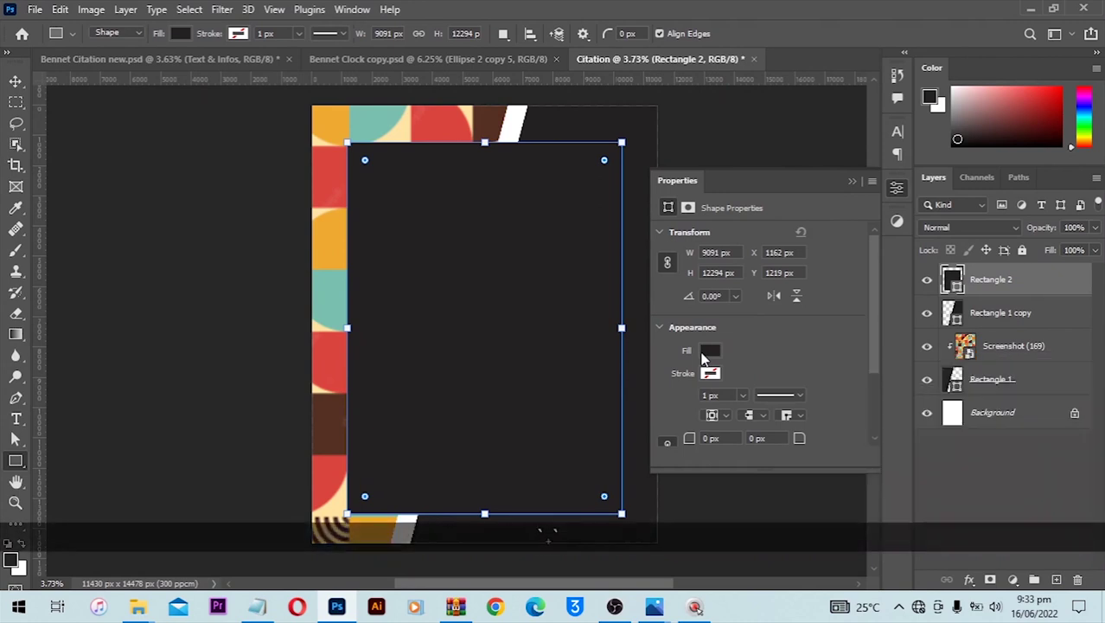
click(708, 355)
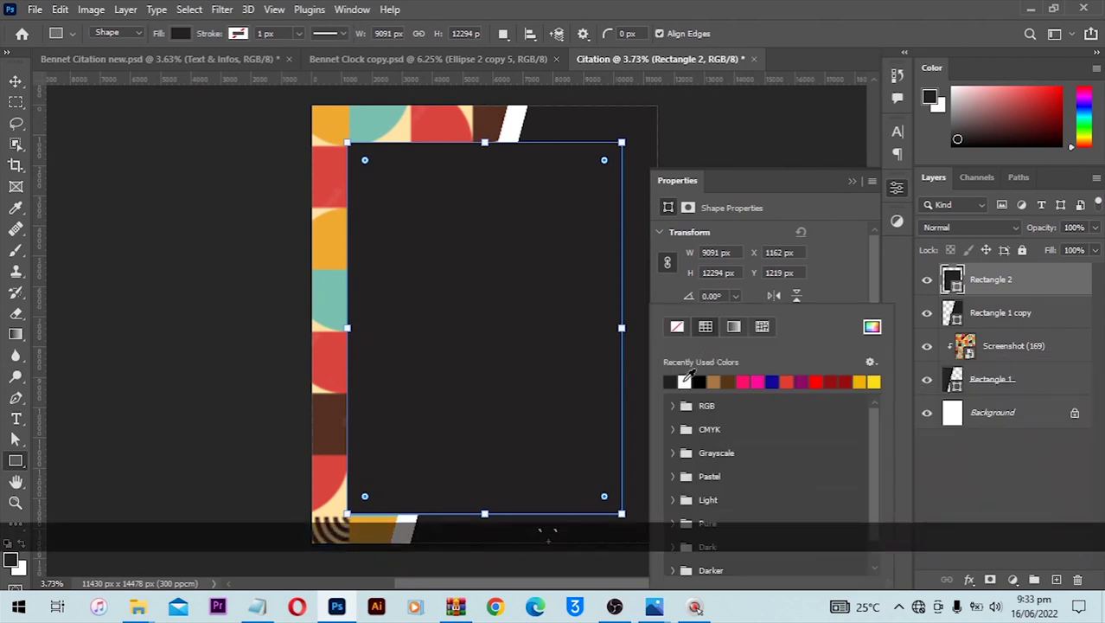
click(684, 382)
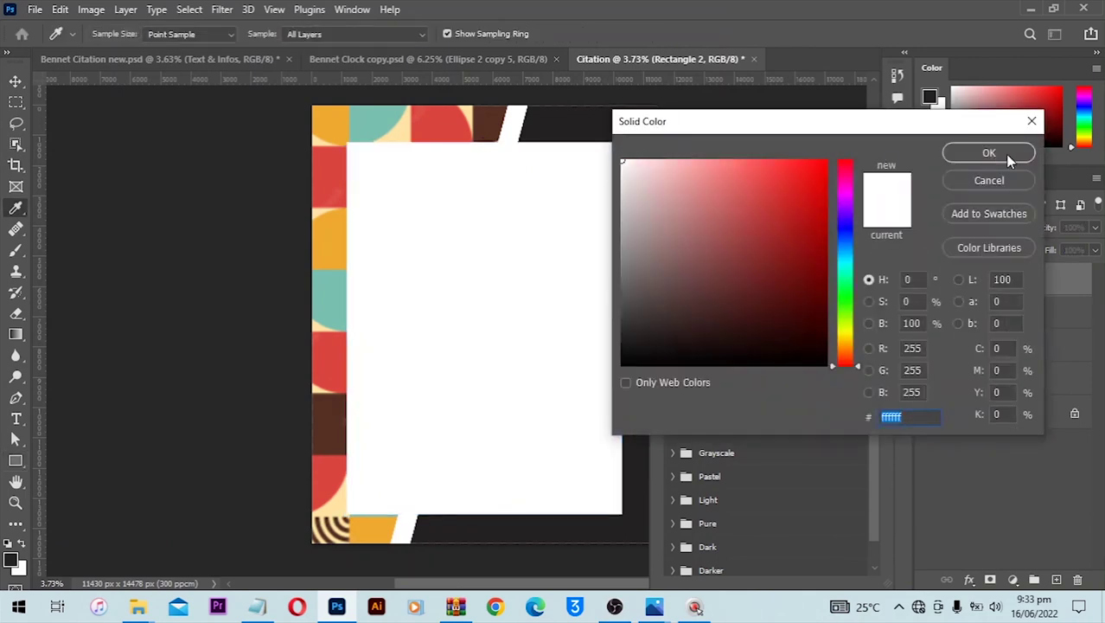
click(1008, 159)
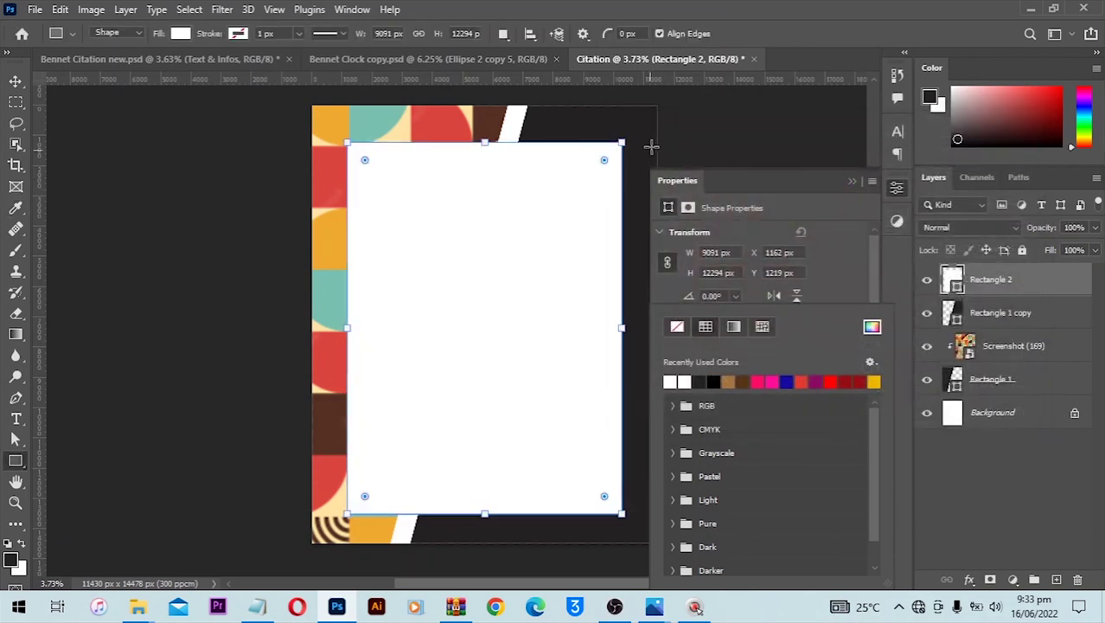
click(855, 181)
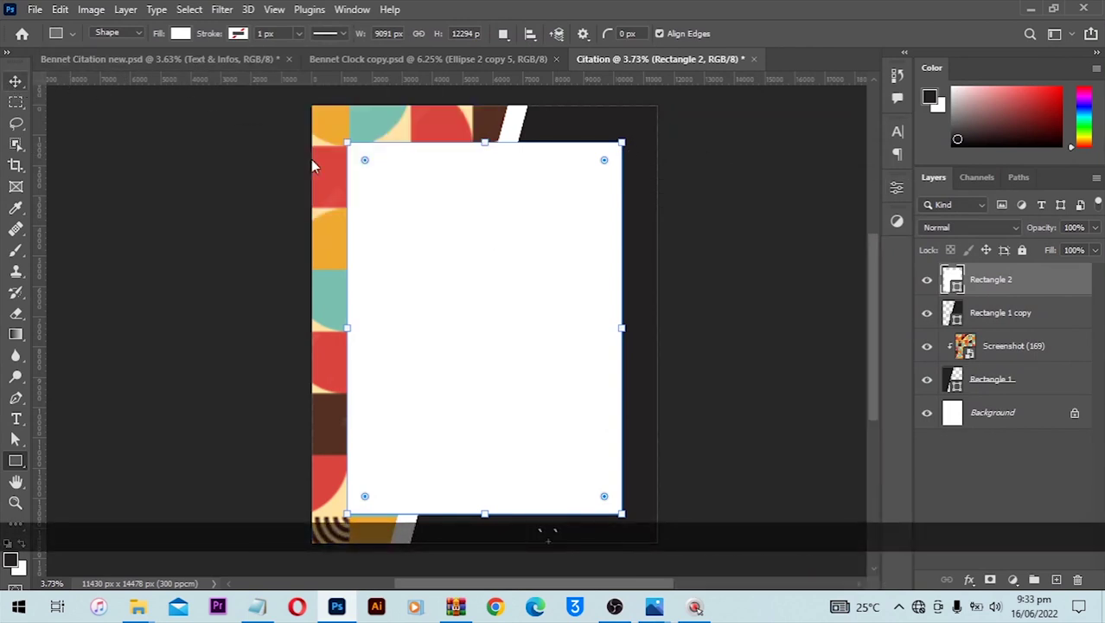
Select the whole canvas and align the white rectangle to its horizontal and vertical centers.
key(v)
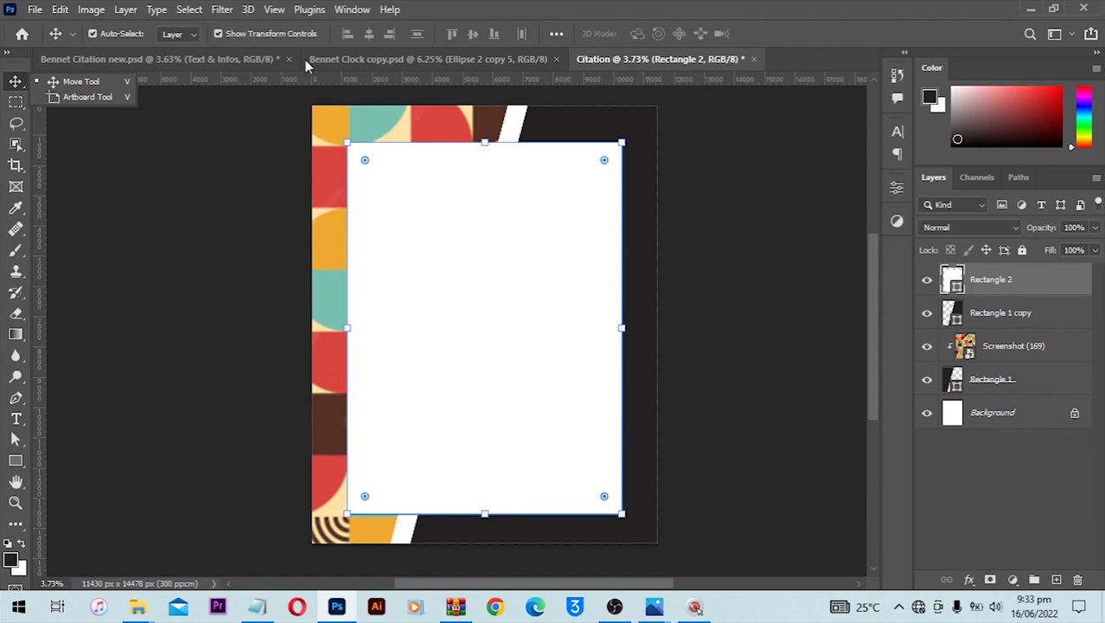
click(188, 10)
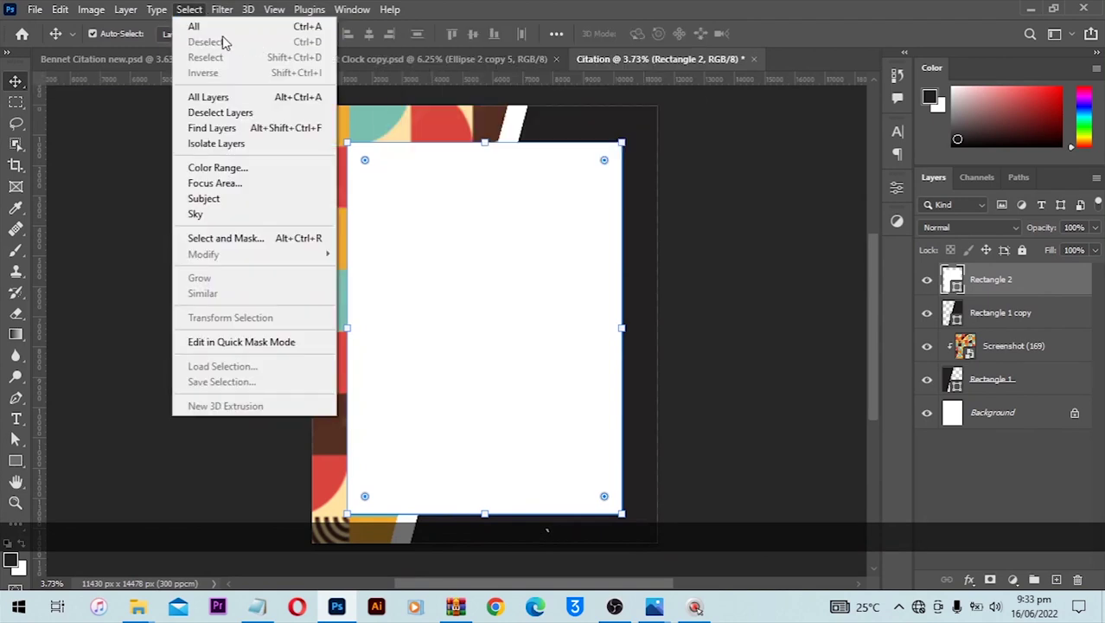
click(276, 28)
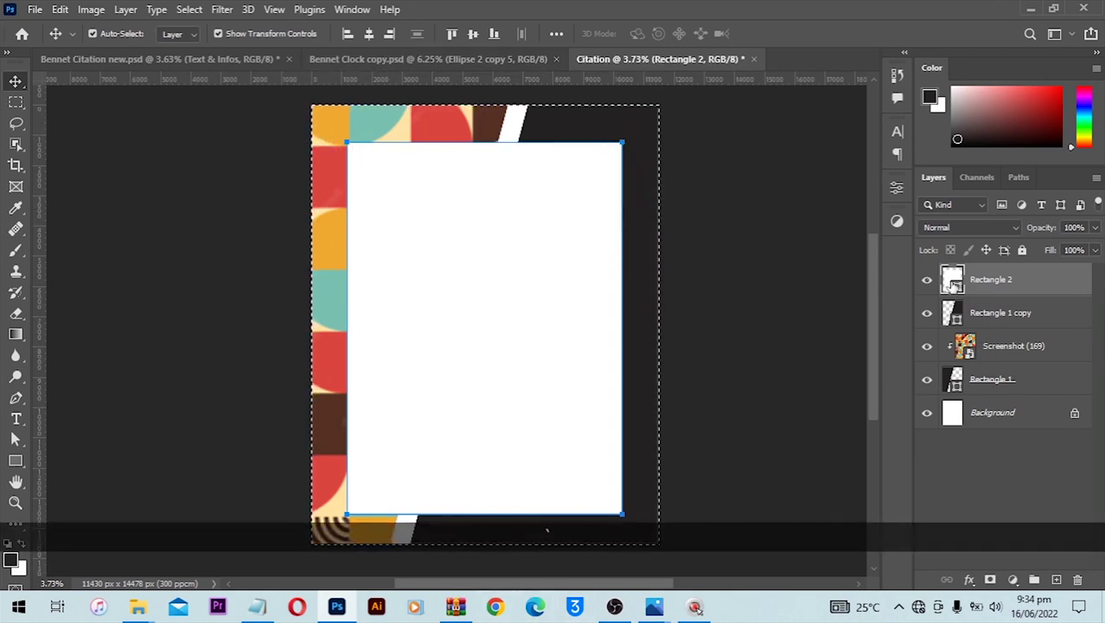
click(928, 281)
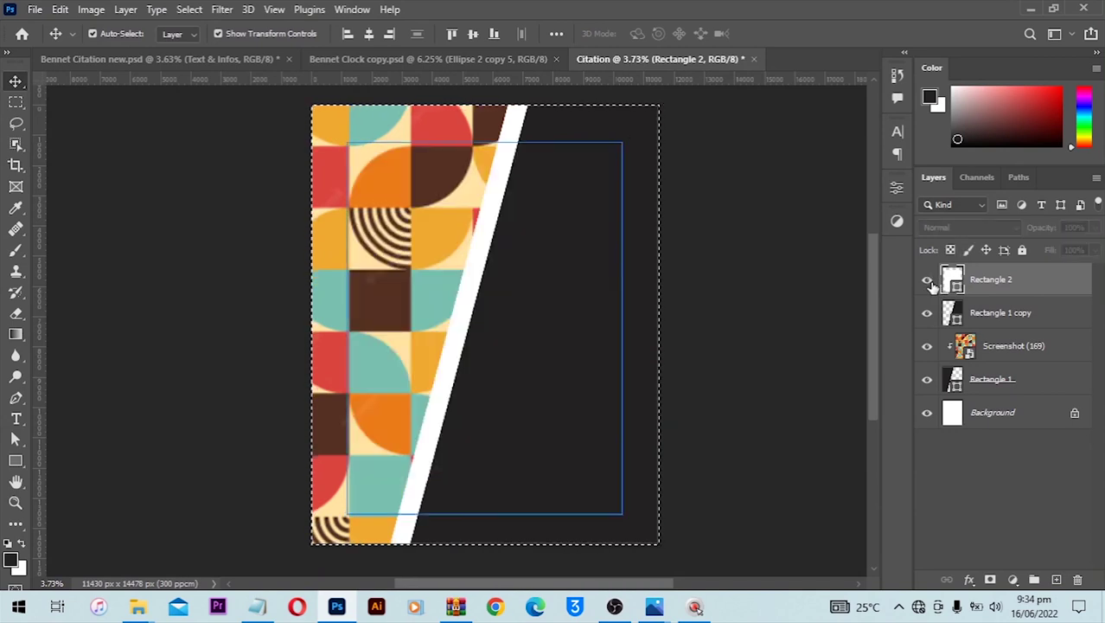
click(928, 280)
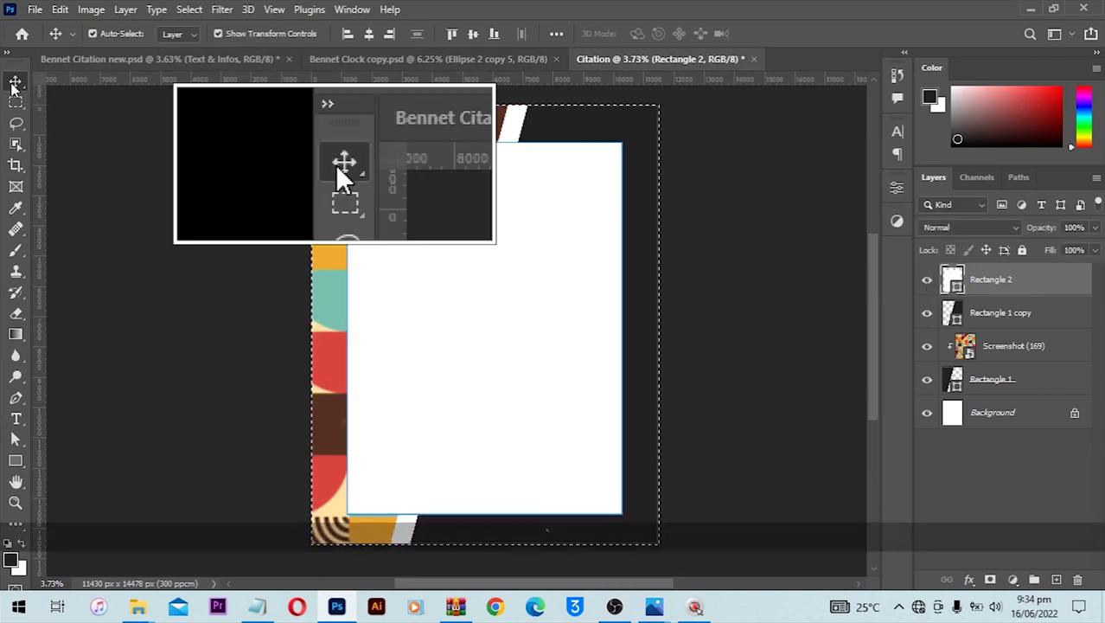
click(372, 38)
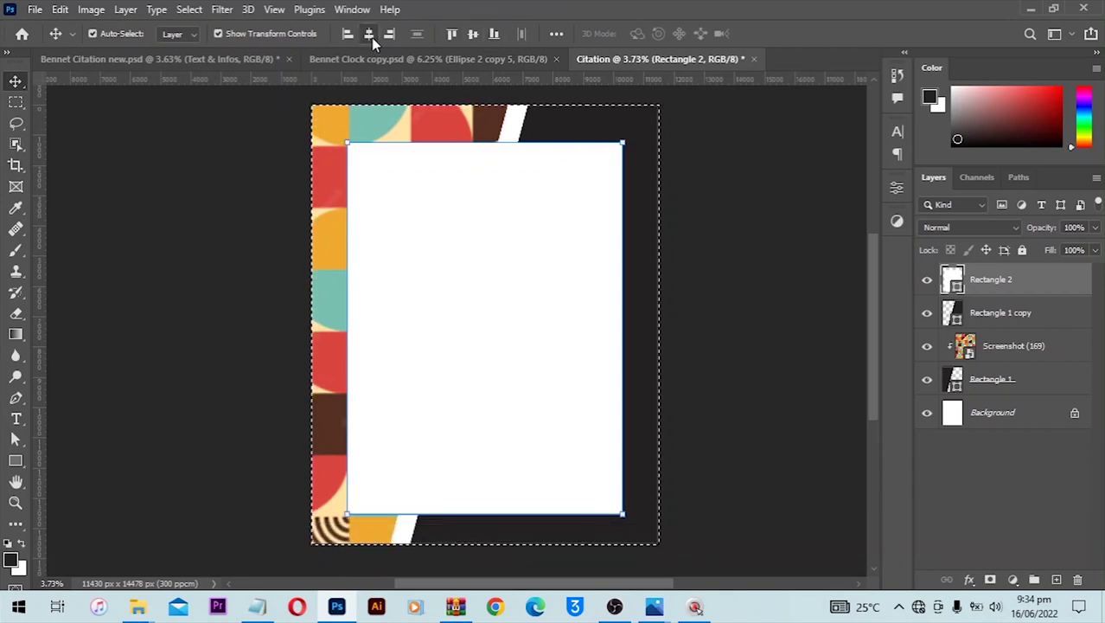
click(481, 37)
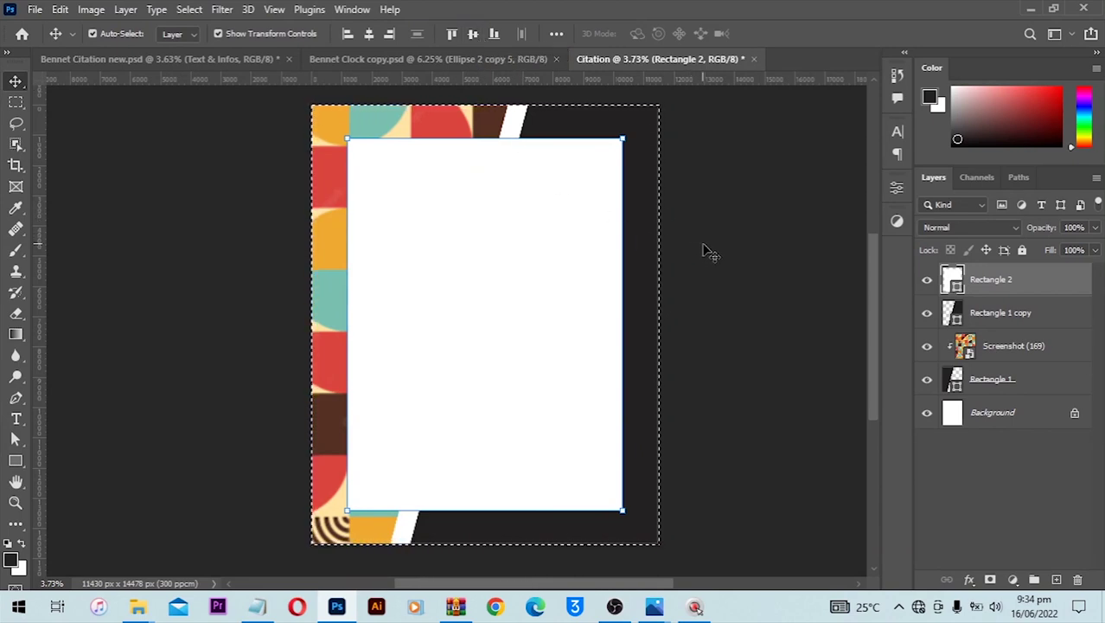
Clear the canvas selection, deselect the white rectangle, and compare the layout with the finished citation design.
click(198, 10)
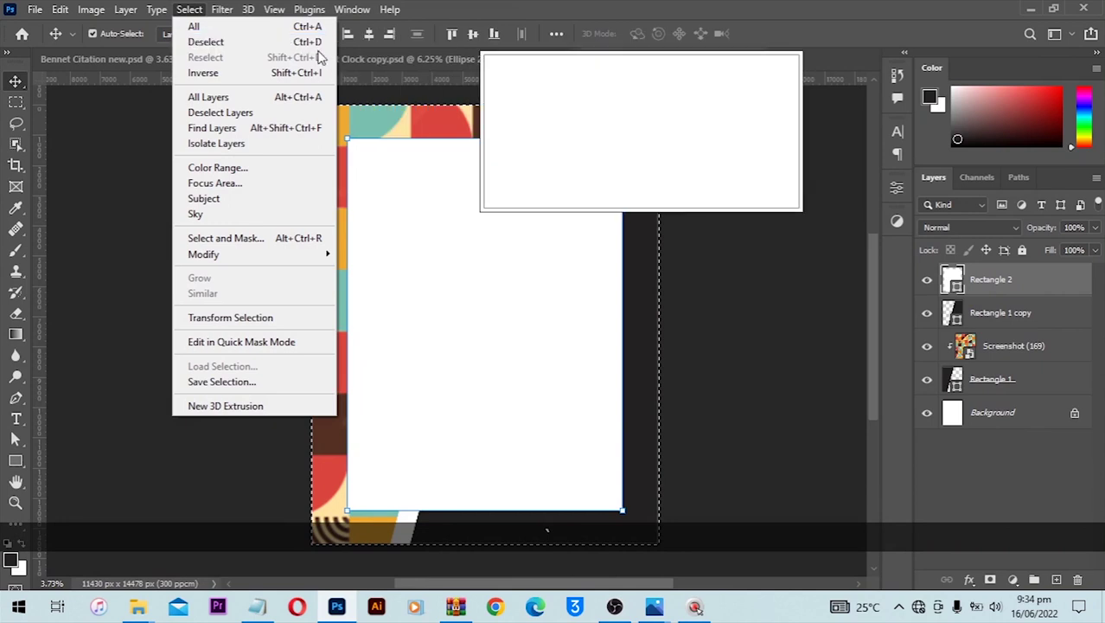
click(267, 41)
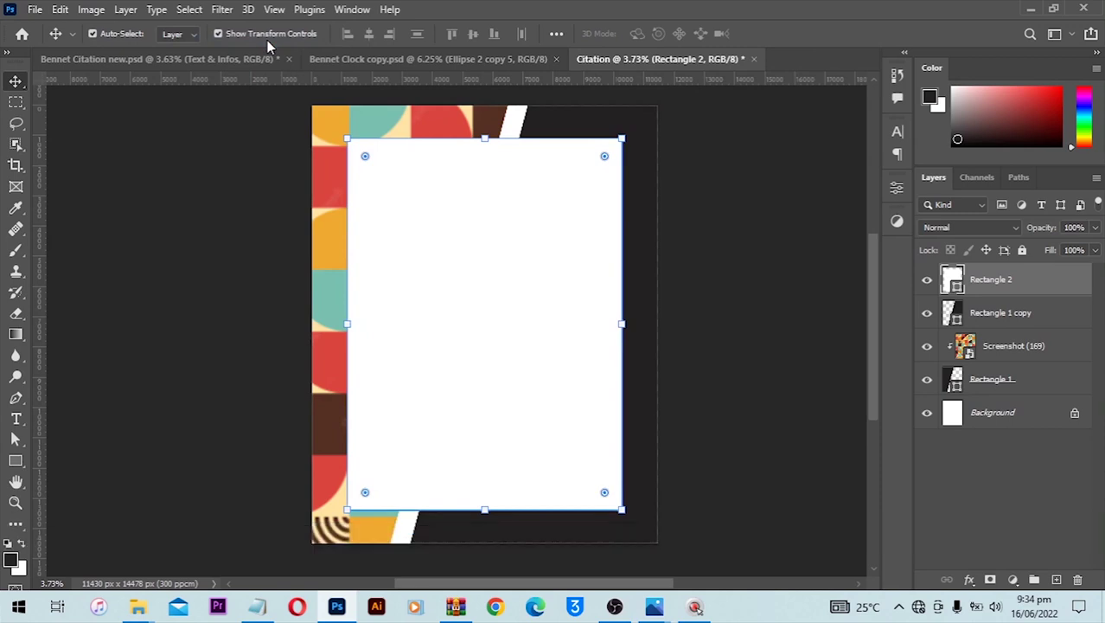
click(284, 158)
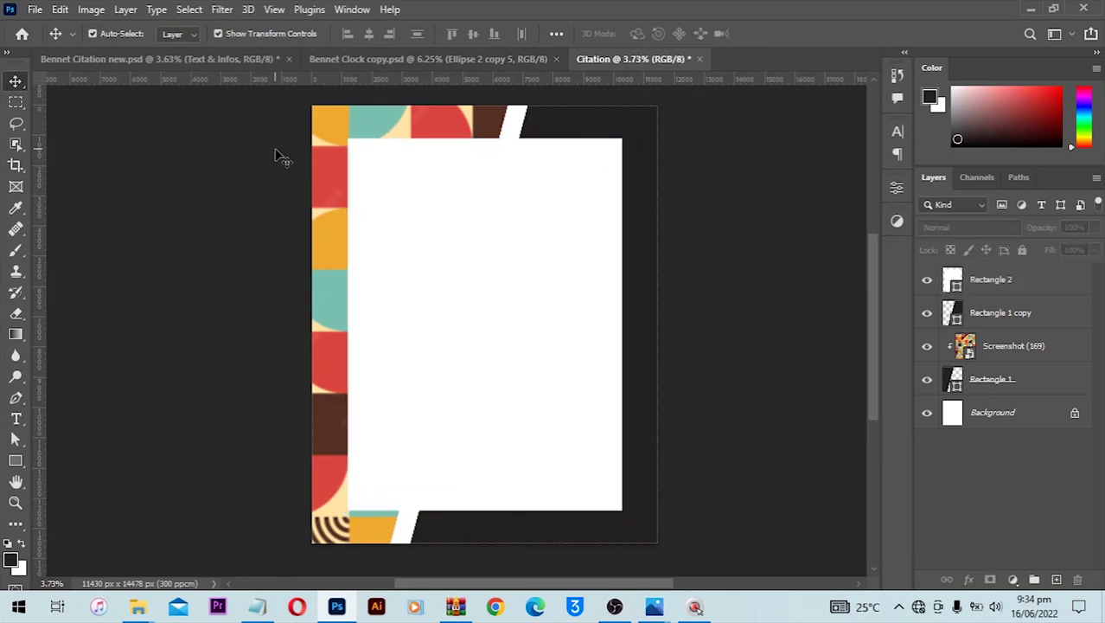
click(187, 58)
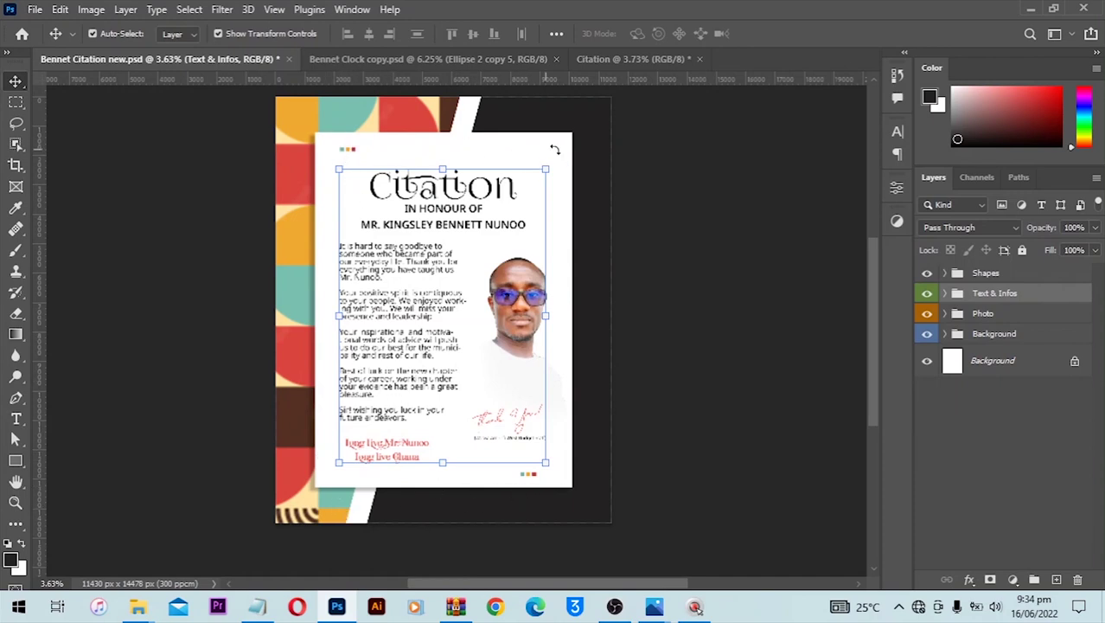
click(615, 63)
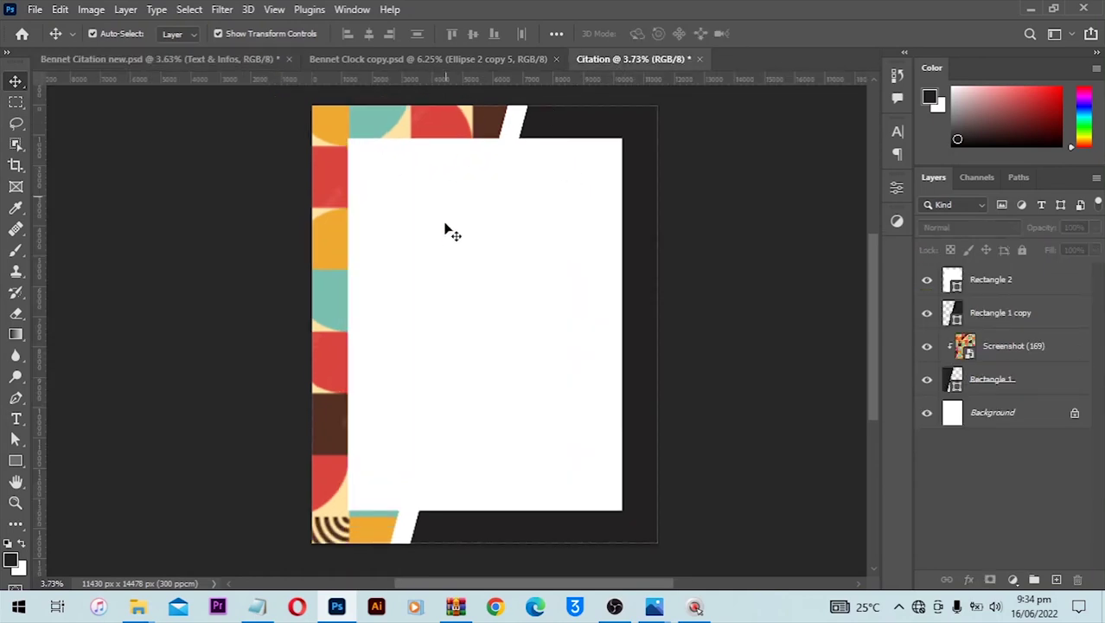
click(477, 164)
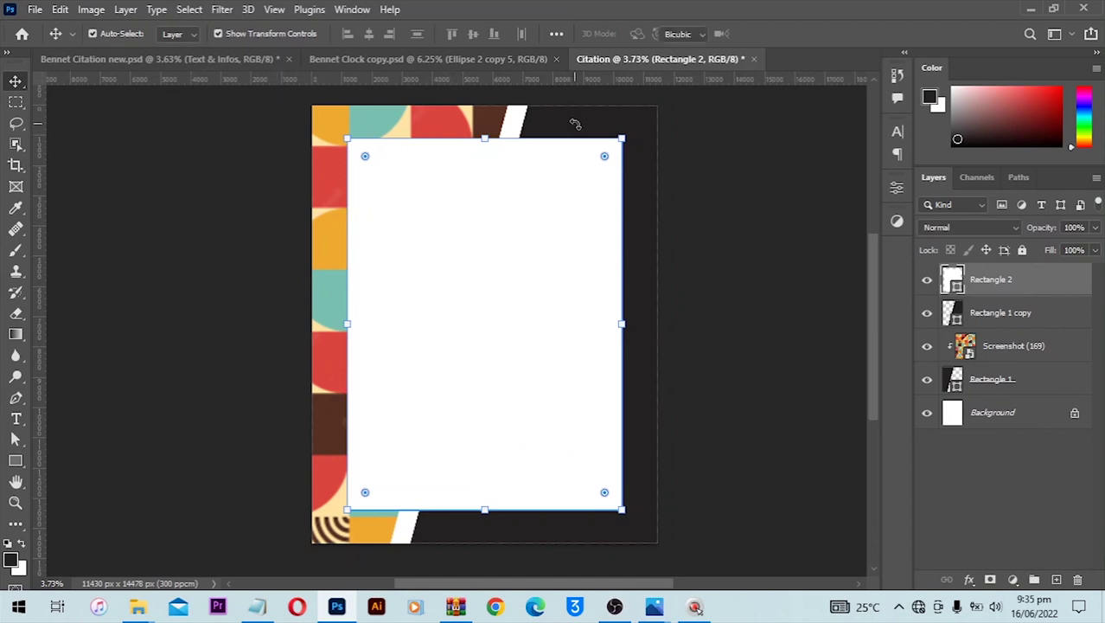
drag(574, 124, 557, 165)
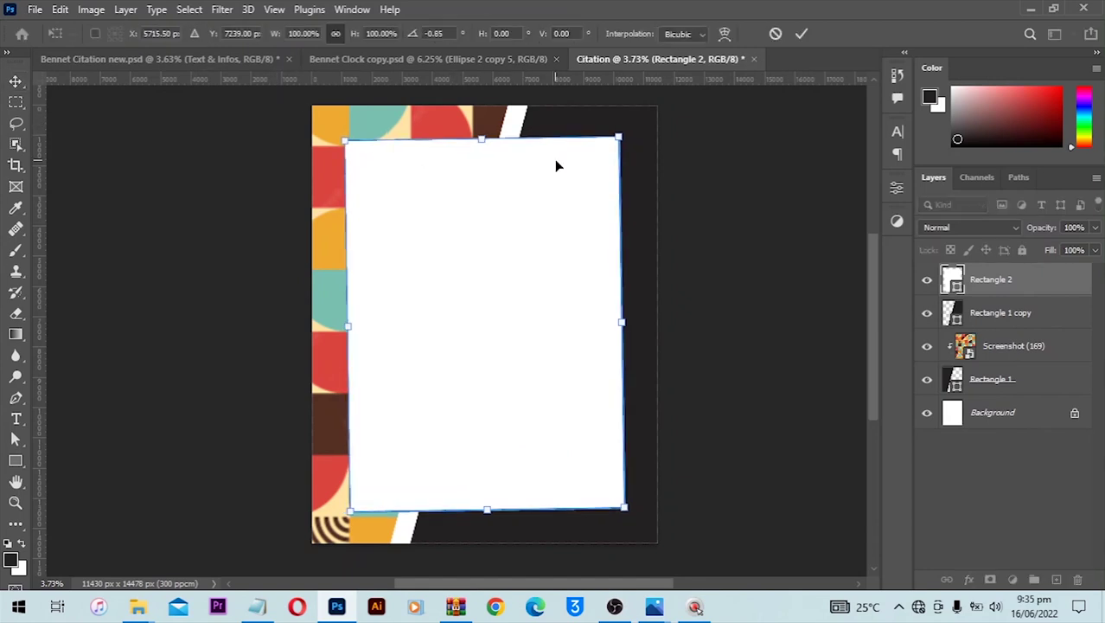
click(774, 32)
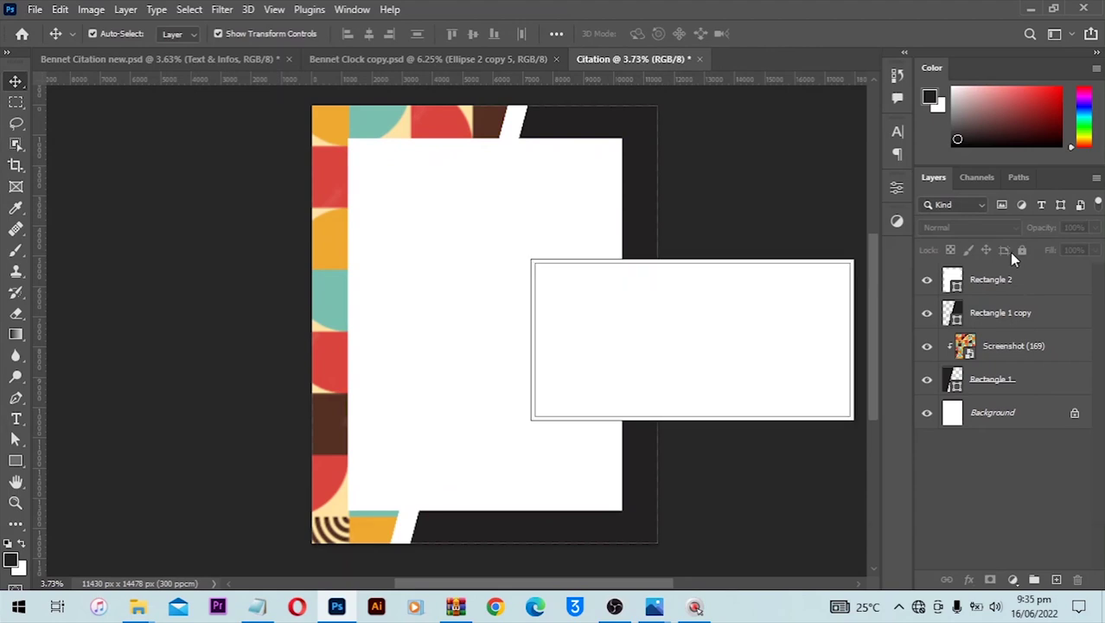
click(646, 163)
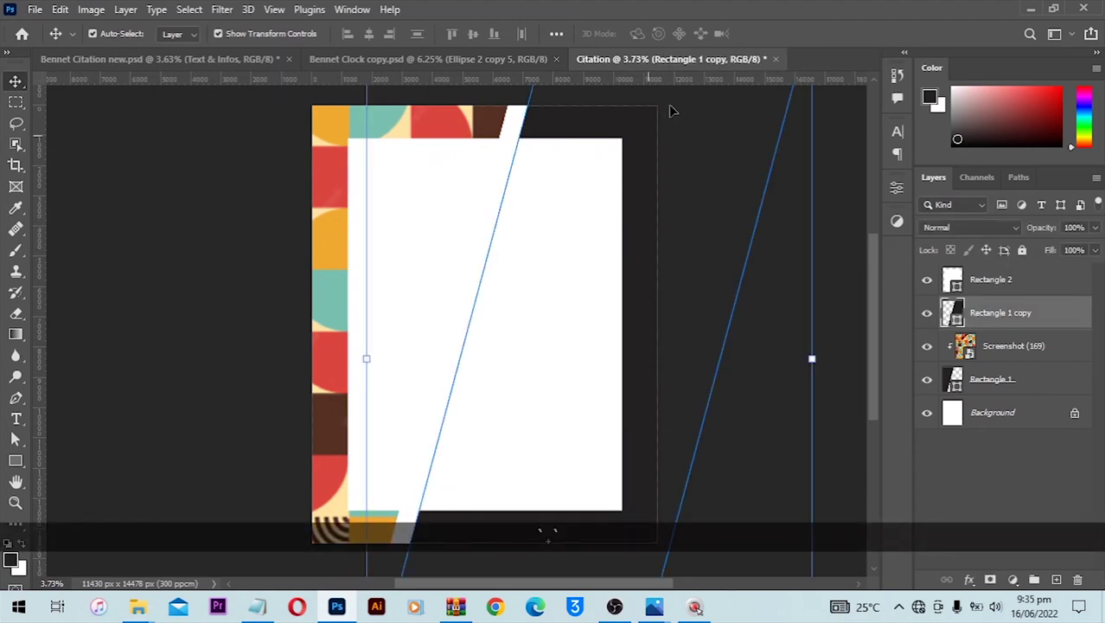
Open the layer style settings of the central white rectangle and enable a Drop Shadow on it.
click(421, 174)
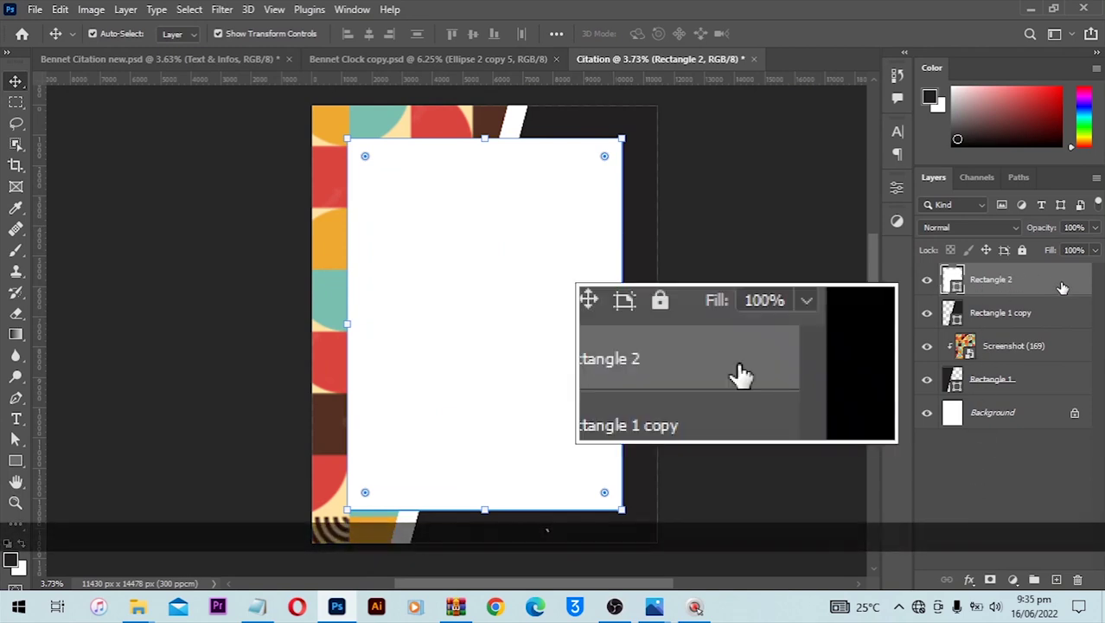
click(928, 281)
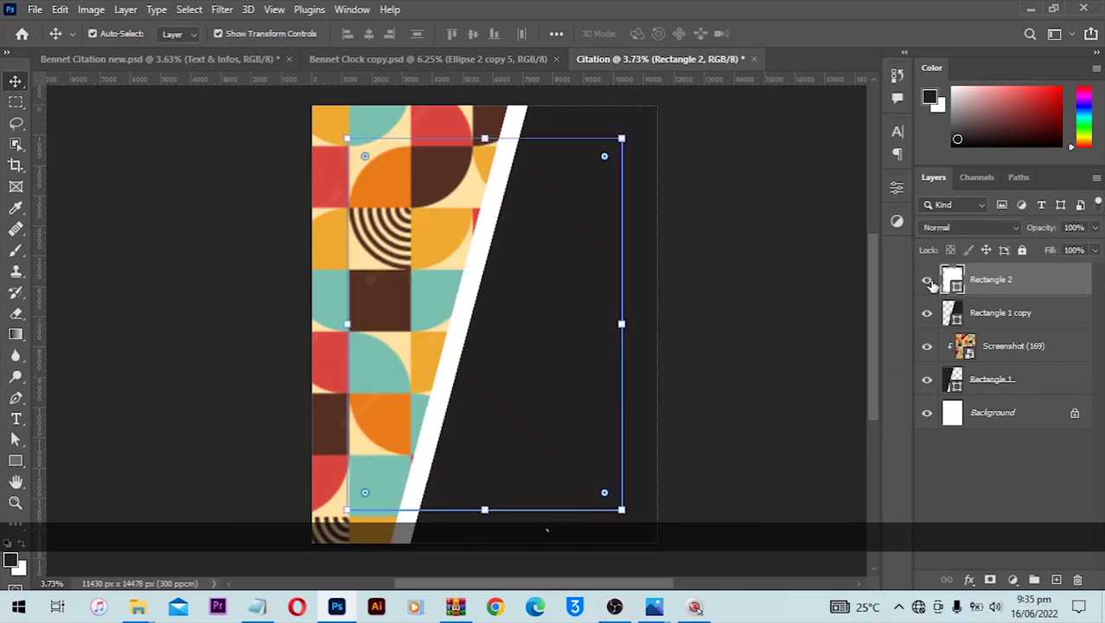
click(927, 281)
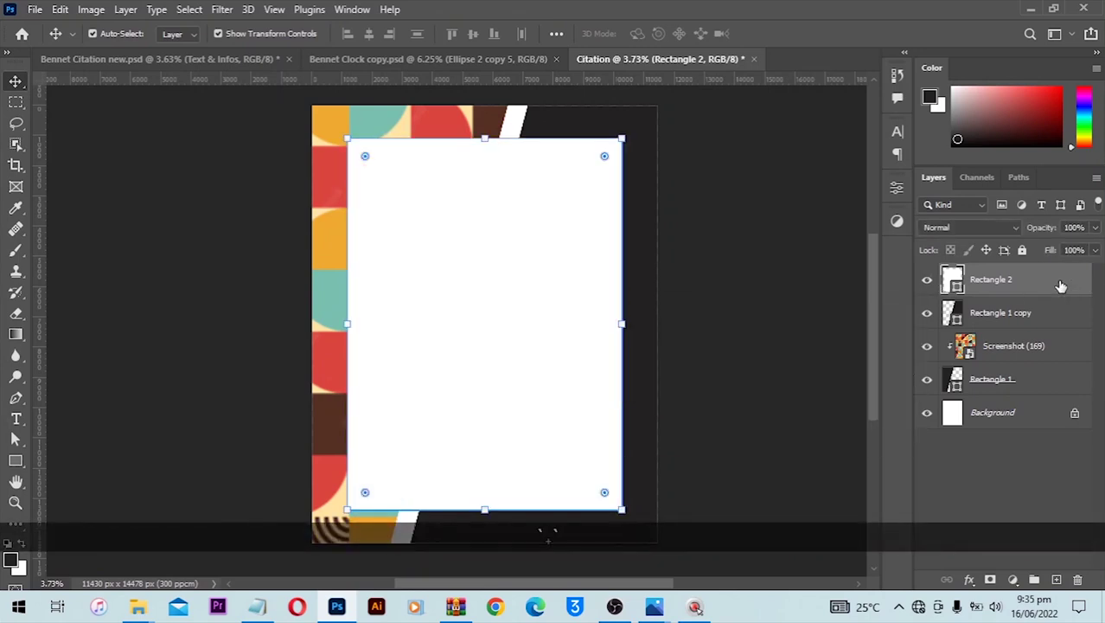
double_click(1061, 286)
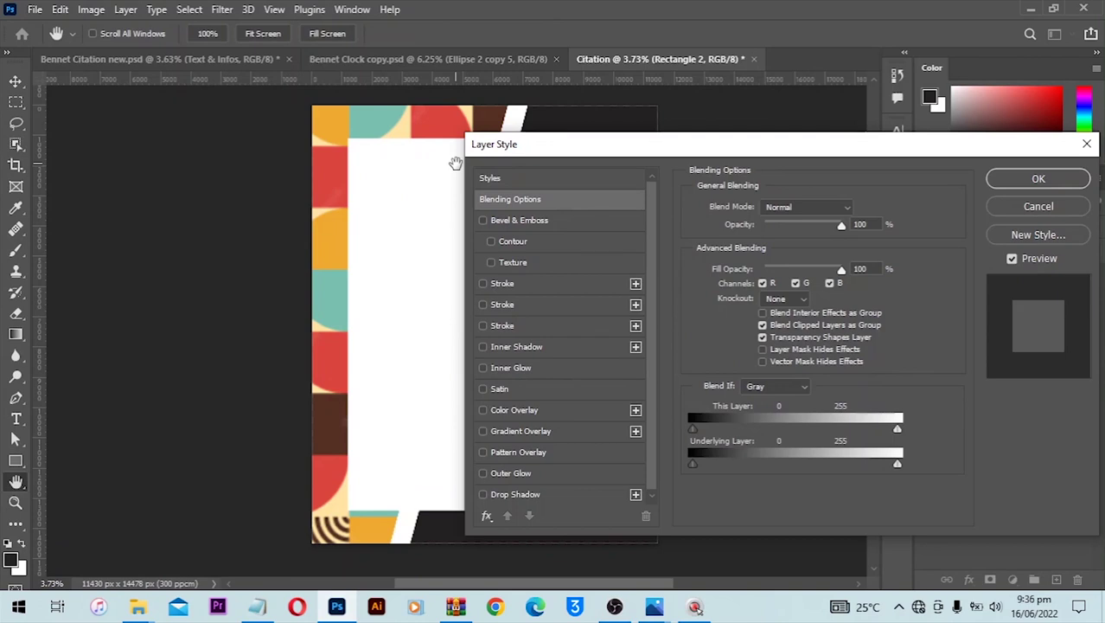
click(503, 494)
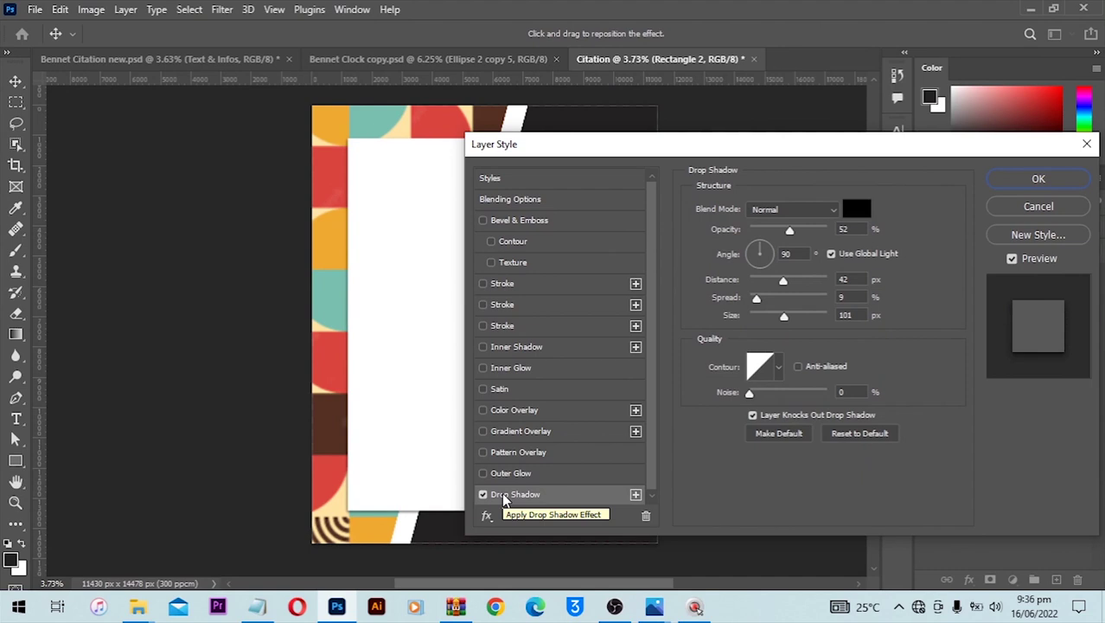
Set the white rectangle's drop shadow to 28% opacity, 51 px distance and 155 px size, apply it and deselect the layer.
click(790, 316)
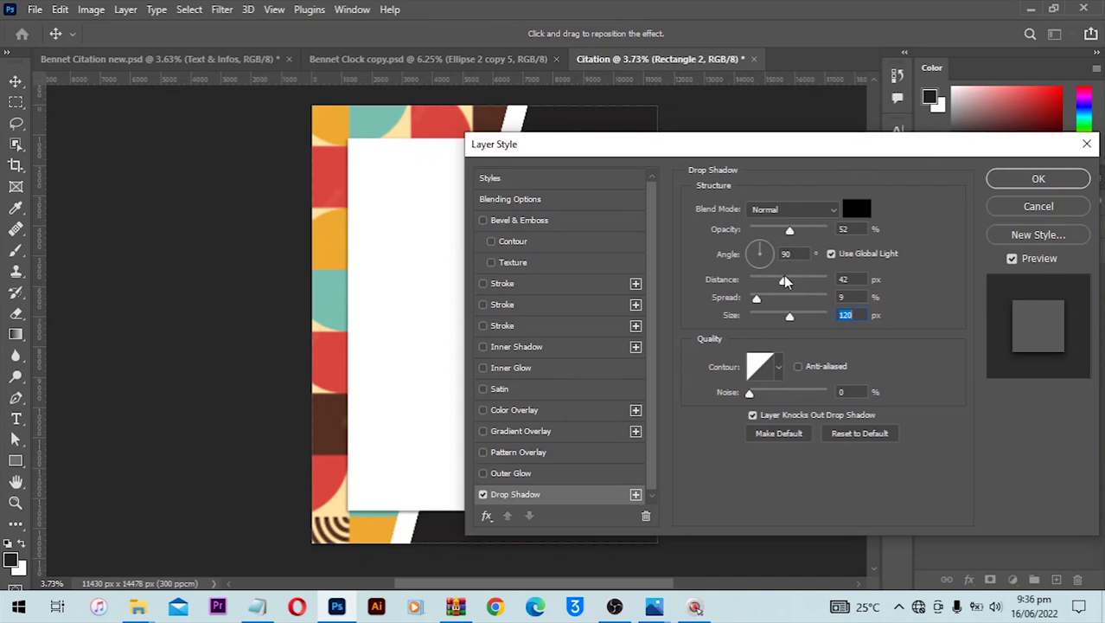
drag(784, 281, 790, 281)
drag(790, 230, 771, 231)
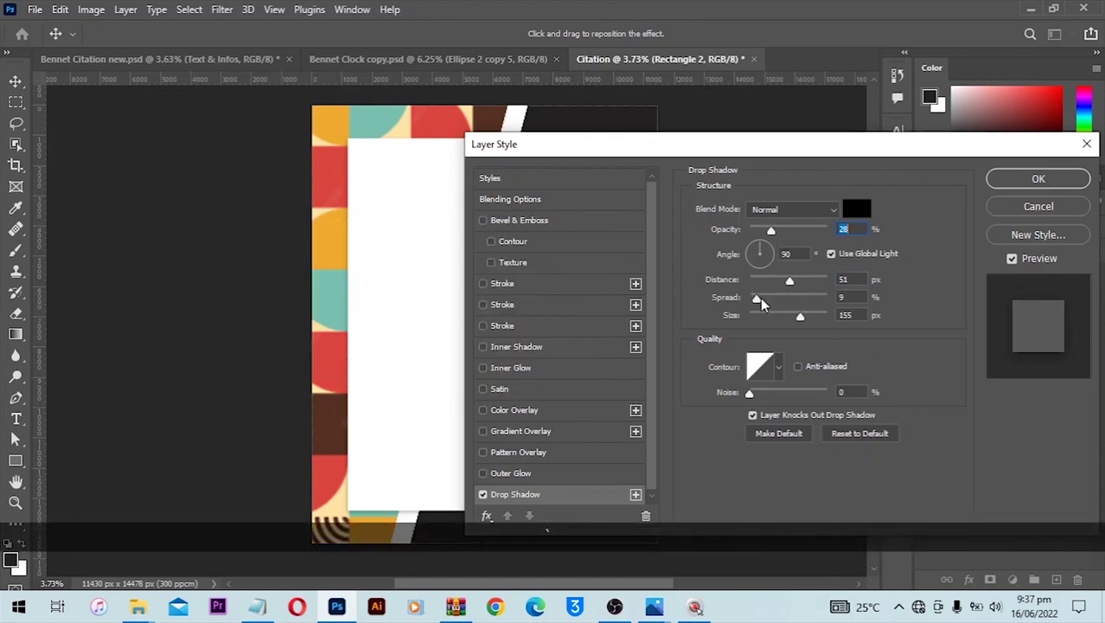
click(847, 277)
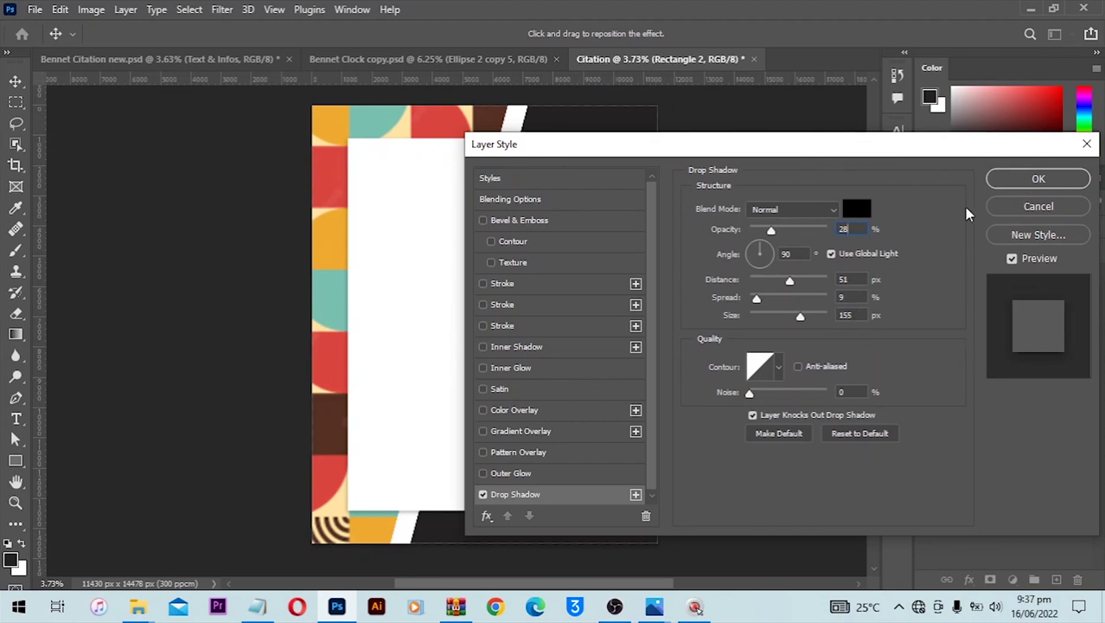
click(1014, 184)
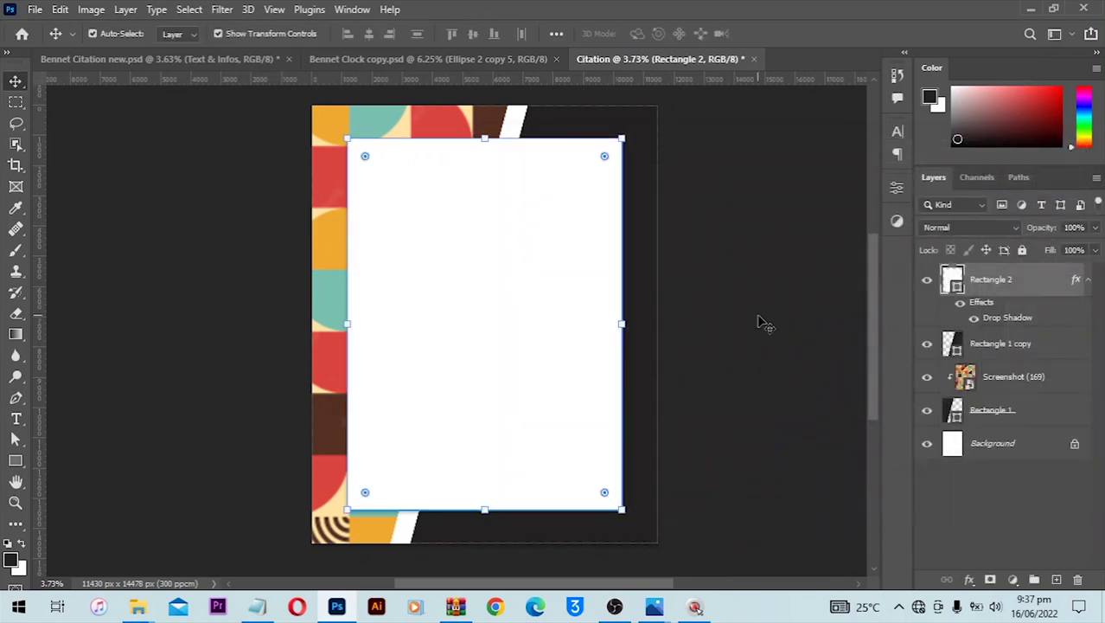
click(765, 324)
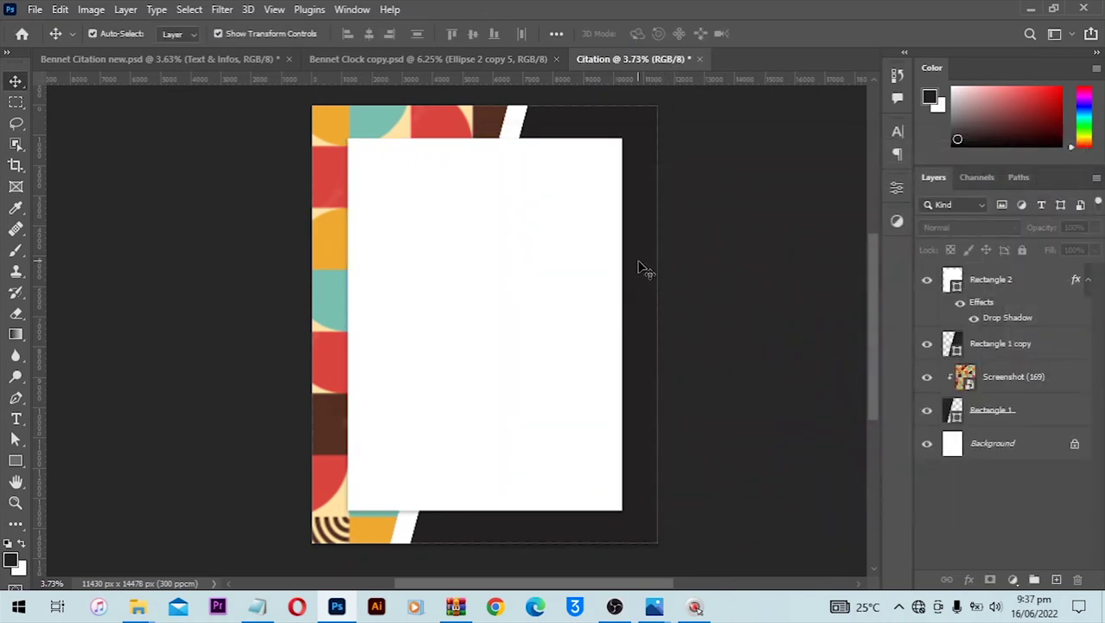
Check the finished citation design, then copy the heading word "Citation" from the prepared text in Notepad.
click(212, 60)
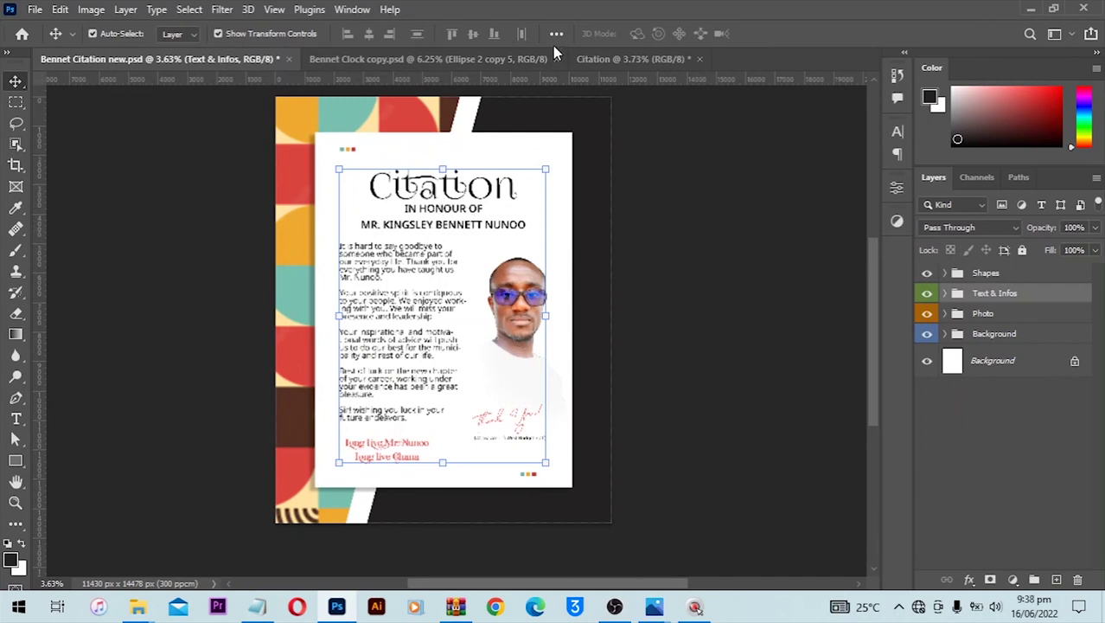
click(601, 59)
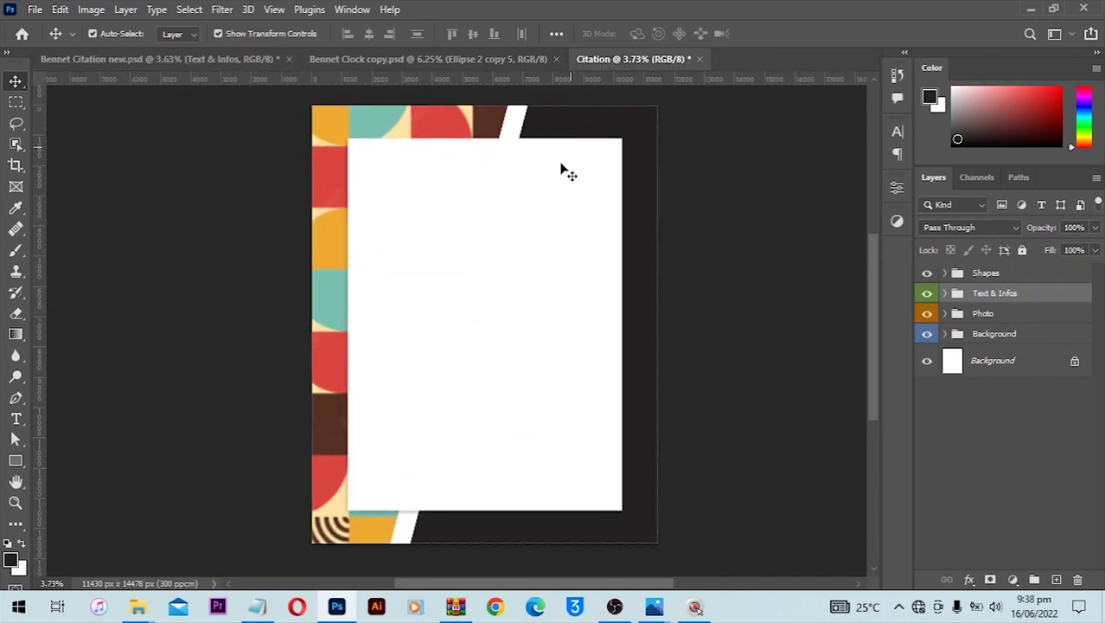
click(257, 607)
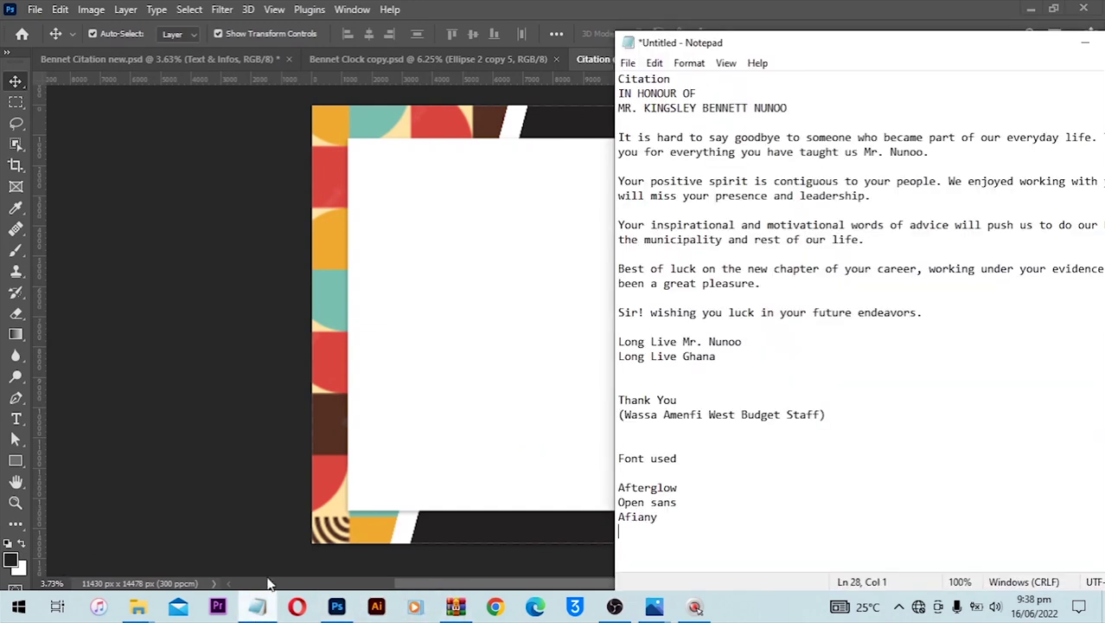
click(671, 79)
drag(670, 78, 573, 80)
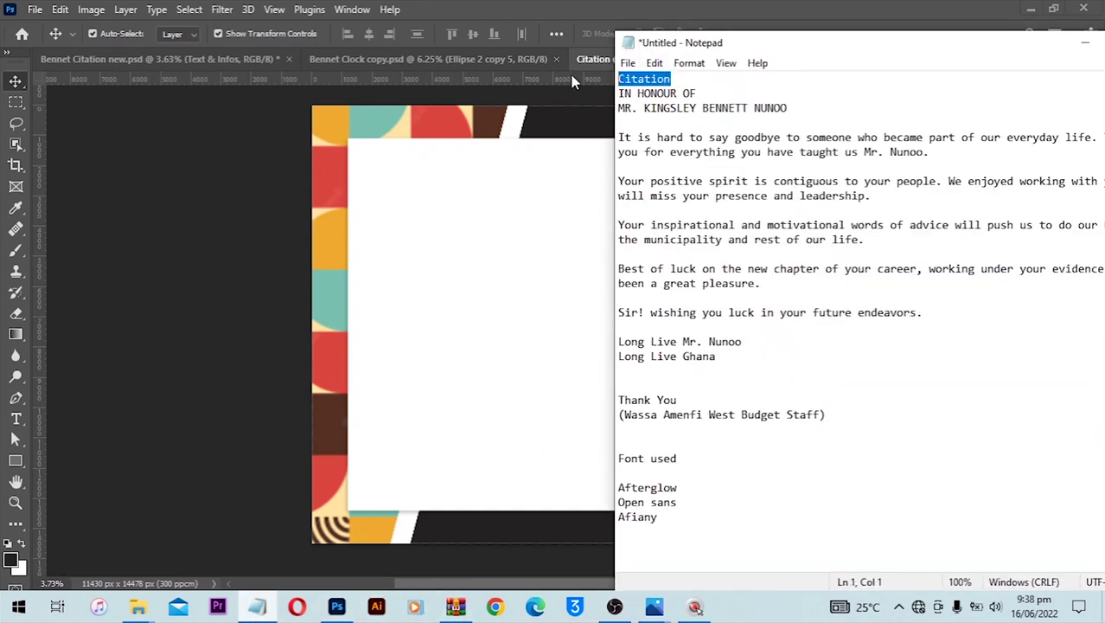
key(ctrl)
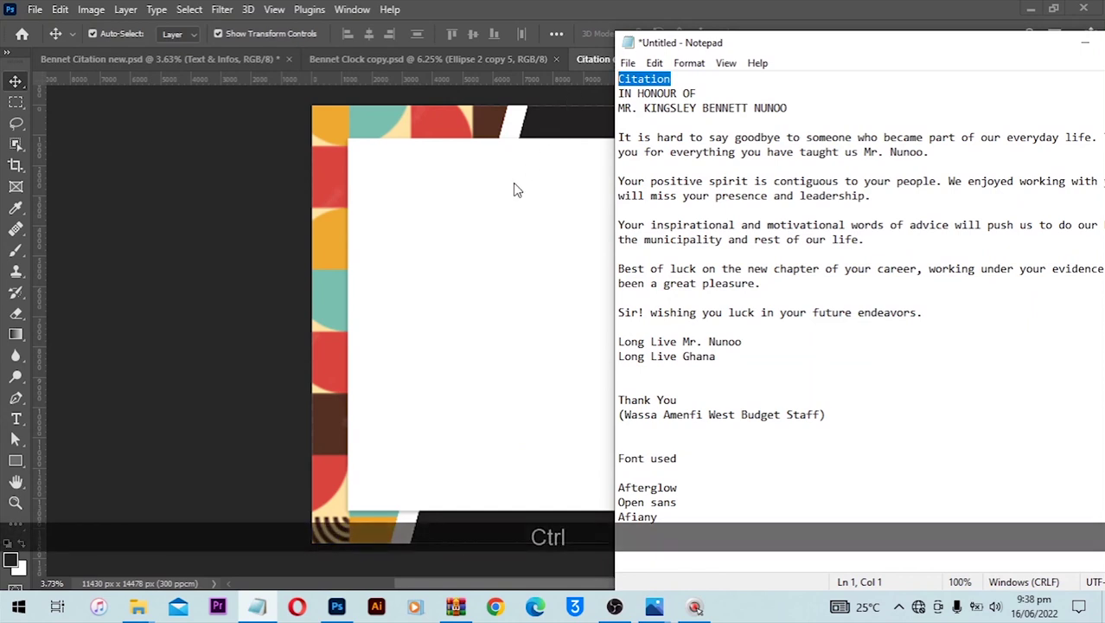
key(ctrl+c)
Switch to Photoshop and paste "Citation" as a horizontal text layer in the upper part of the white panel.
click(15, 421)
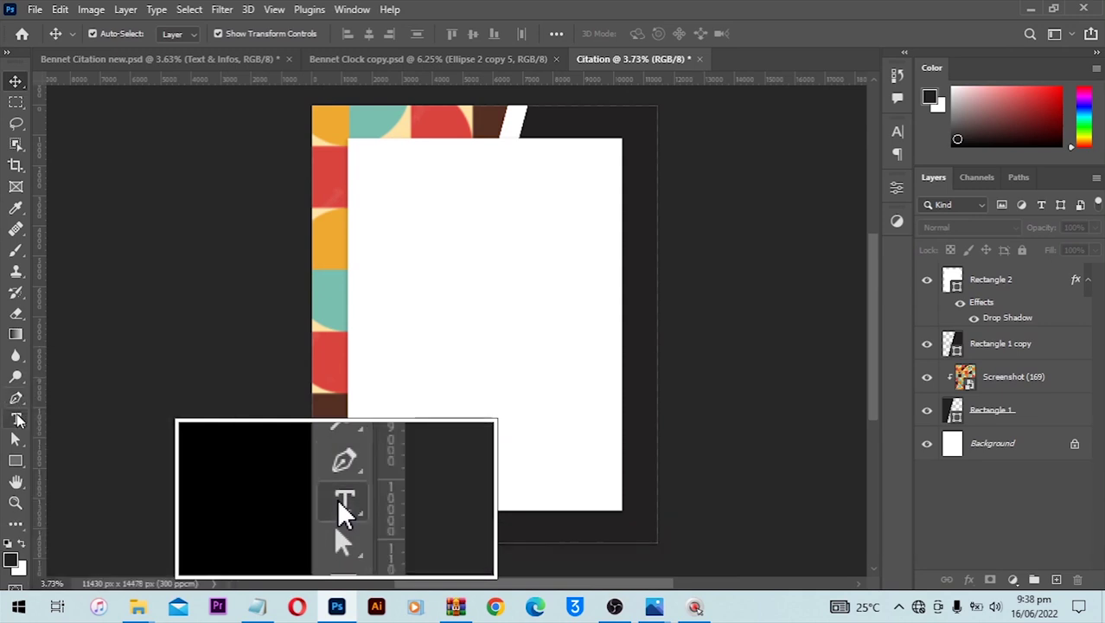
click(16, 416)
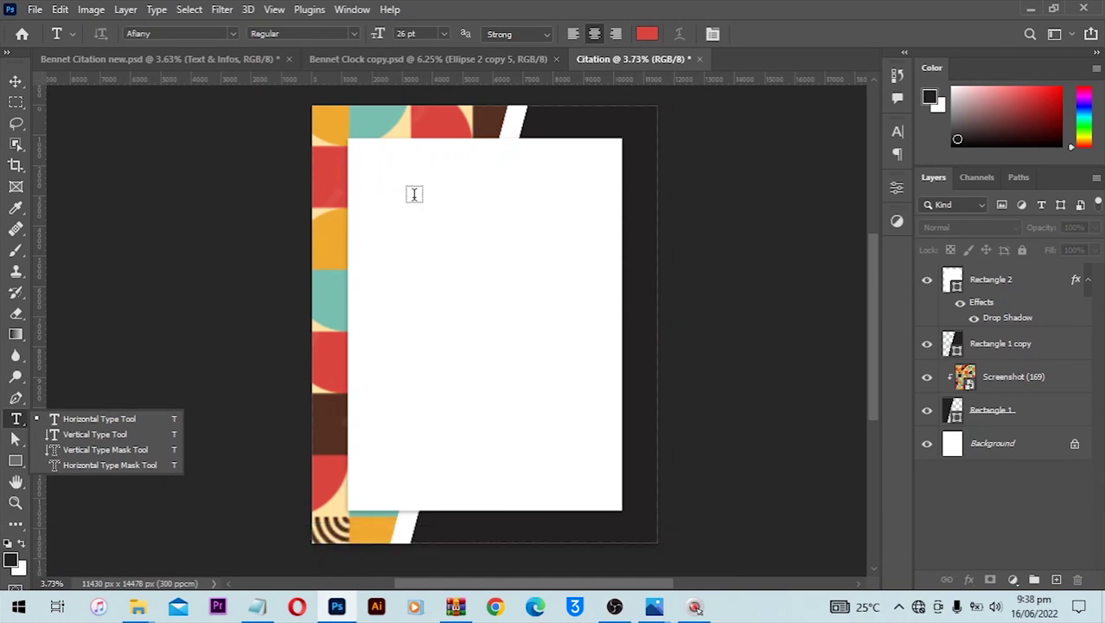
key(ctrl+v)
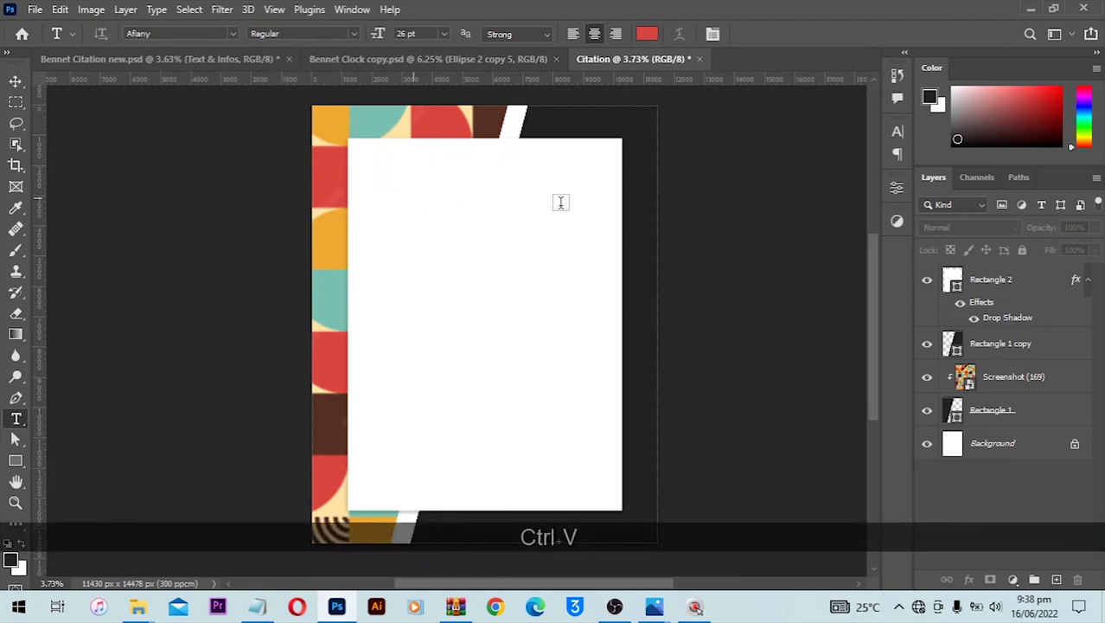
click(501, 199)
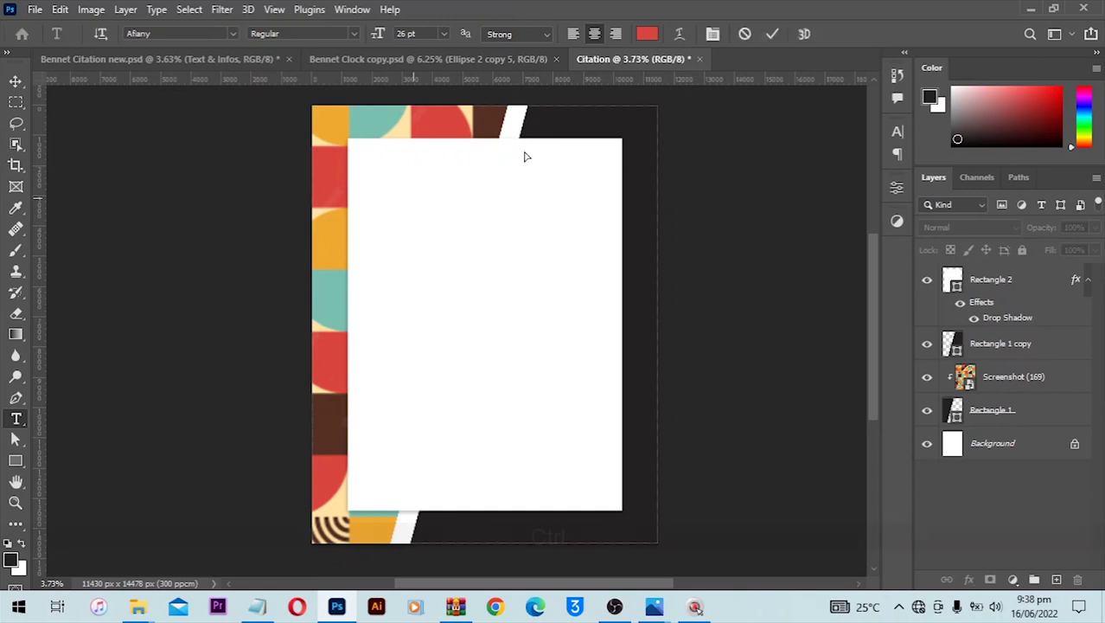
key(ctrl+v)
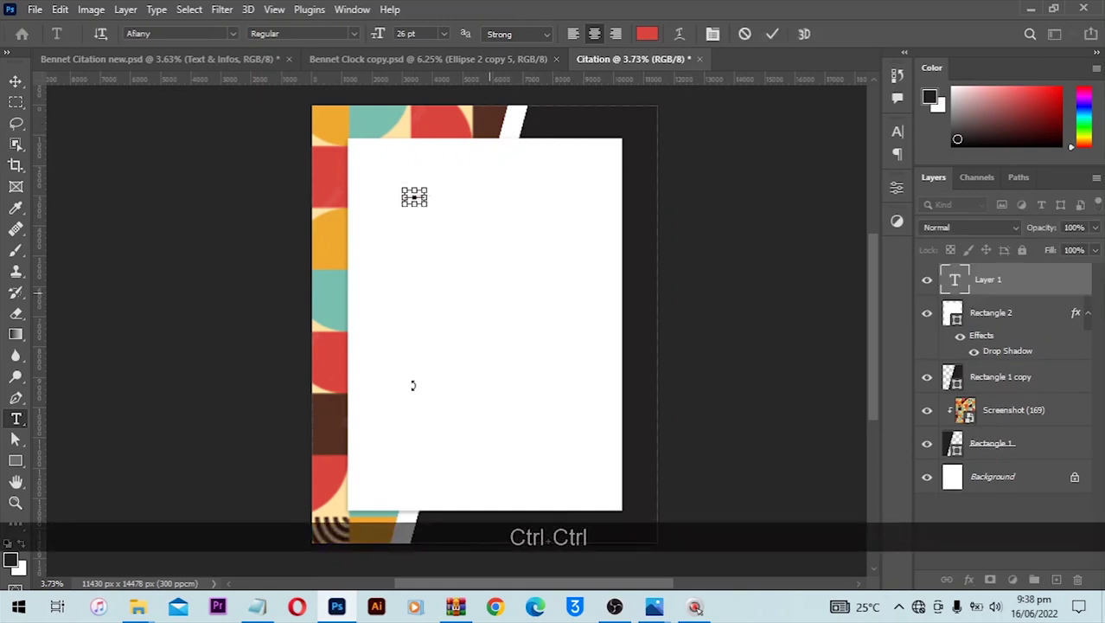
Select all of the pasted heading text and copy the font name "Afterglow" from the Notepad font list.
key(ctrl+a)
click(263, 607)
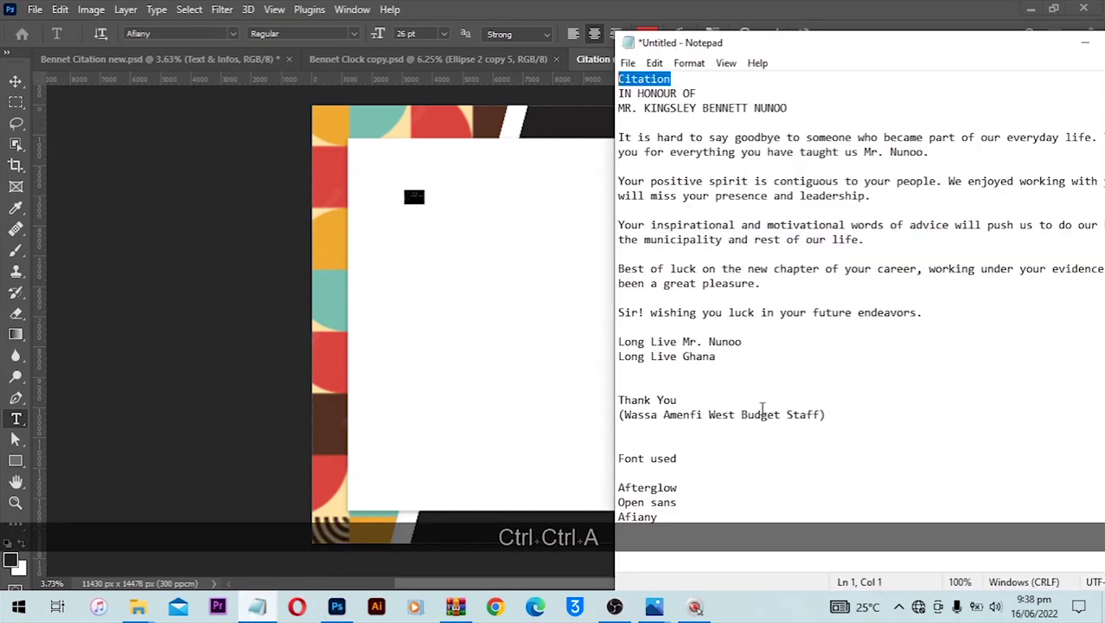
drag(684, 491, 606, 487)
key(ctrl+c)
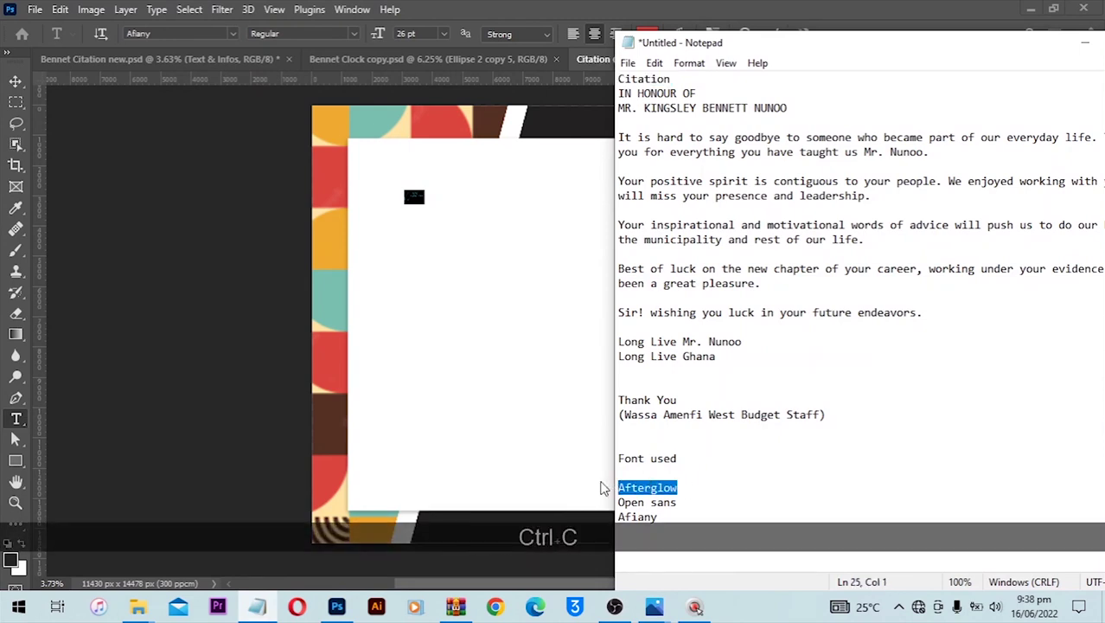
click(782, 215)
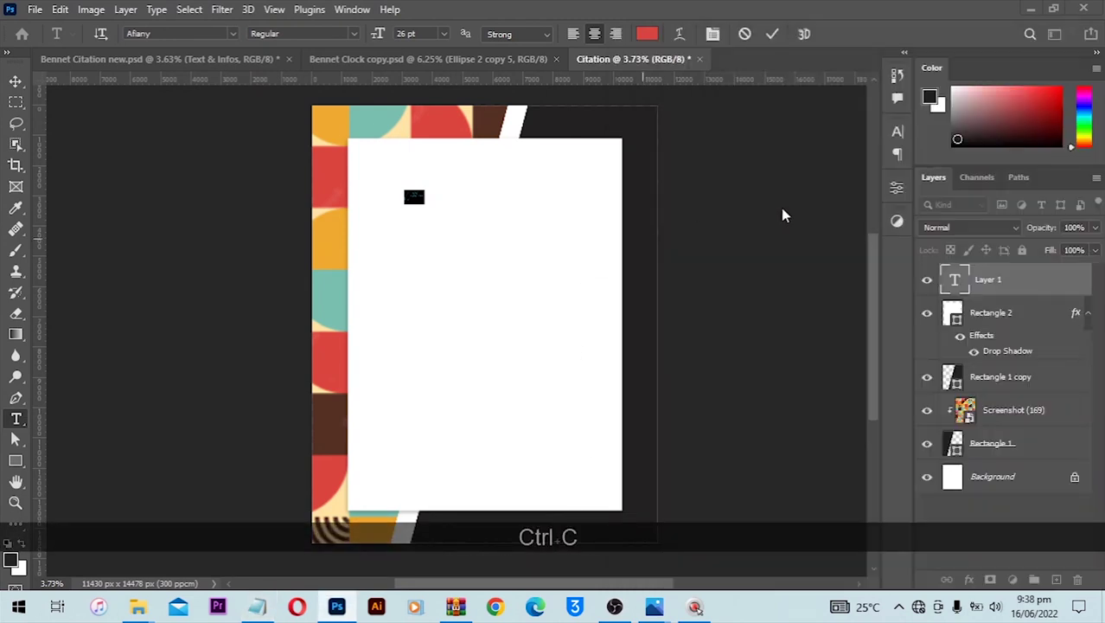
Apply the Afterglow font to the selected "Citation" heading and commit the text.
click(897, 131)
click(793, 154)
key(ctrl+v)
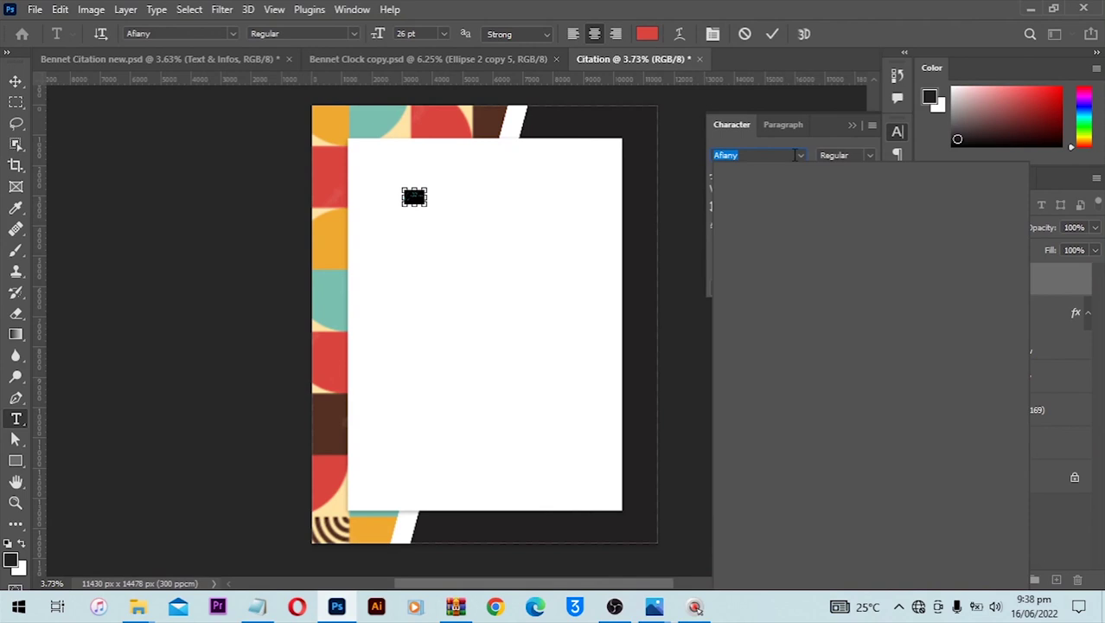
text(Afterglow)
click(769, 202)
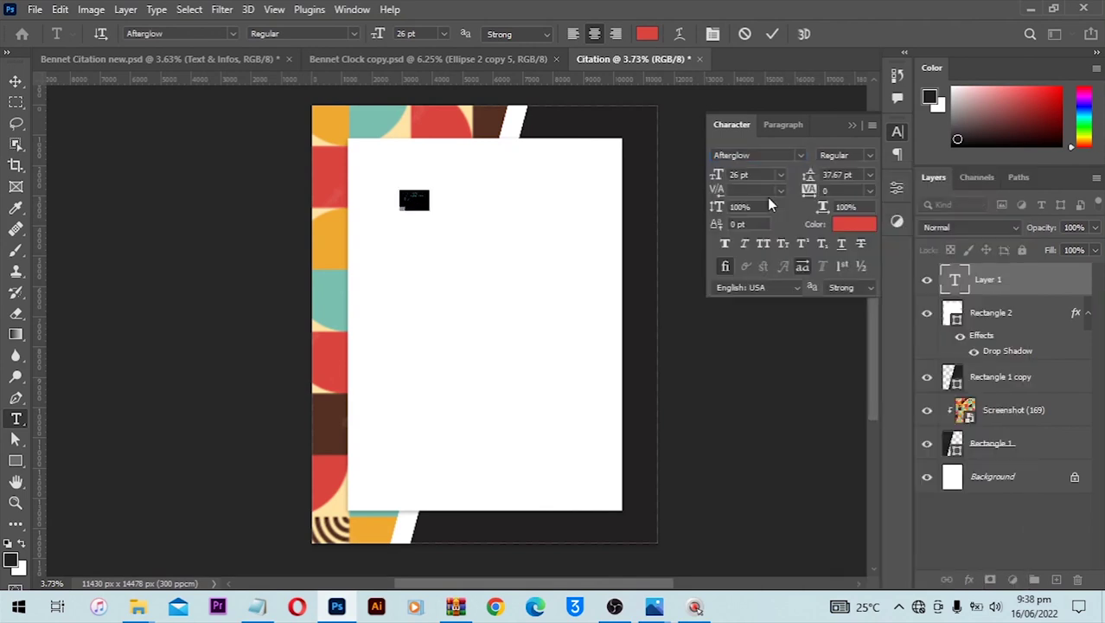
click(771, 35)
Set the "Citation" heading's text color to black (000000).
click(353, 9)
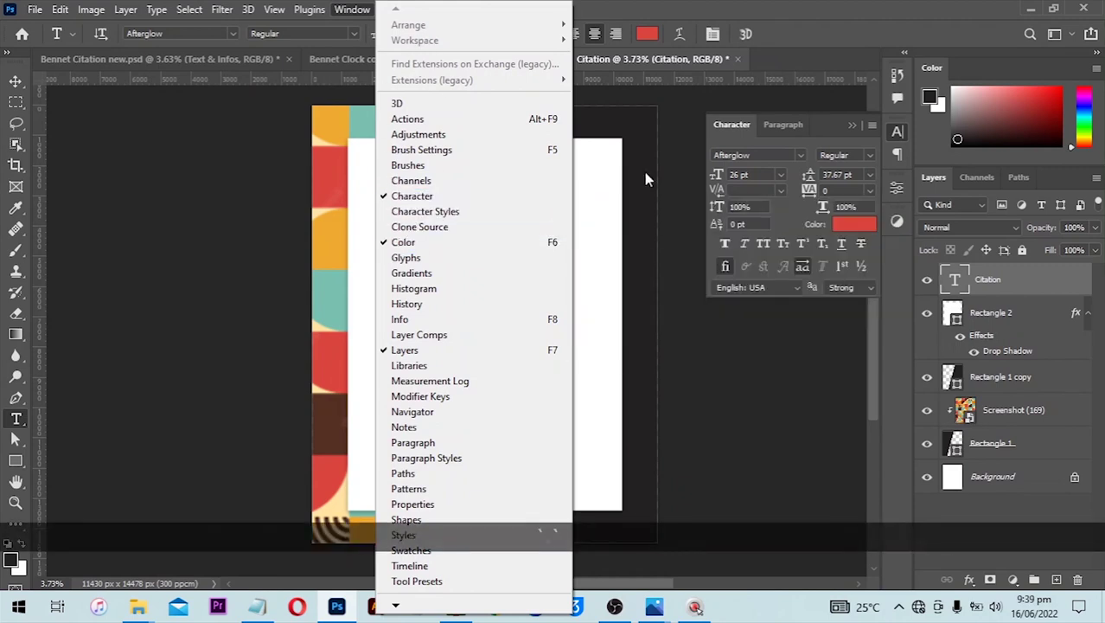
click(822, 228)
click(853, 224)
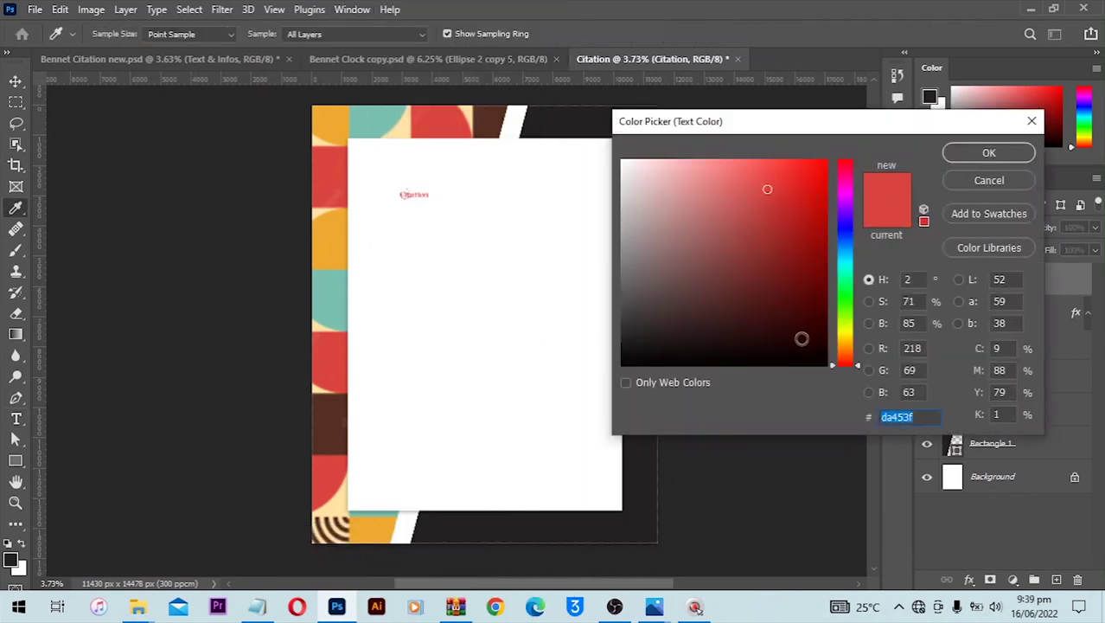
text(000000)
click(965, 160)
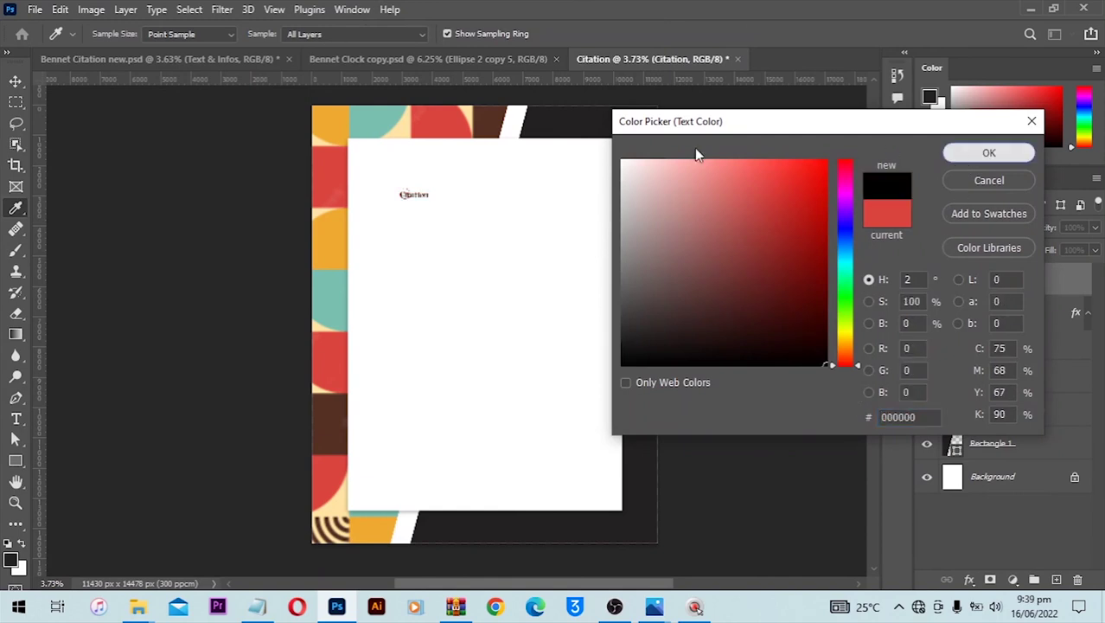
Scale the "Citation" heading up to about 114.5 pt and shift it slightly right near the top of the white panel.
click(16, 82)
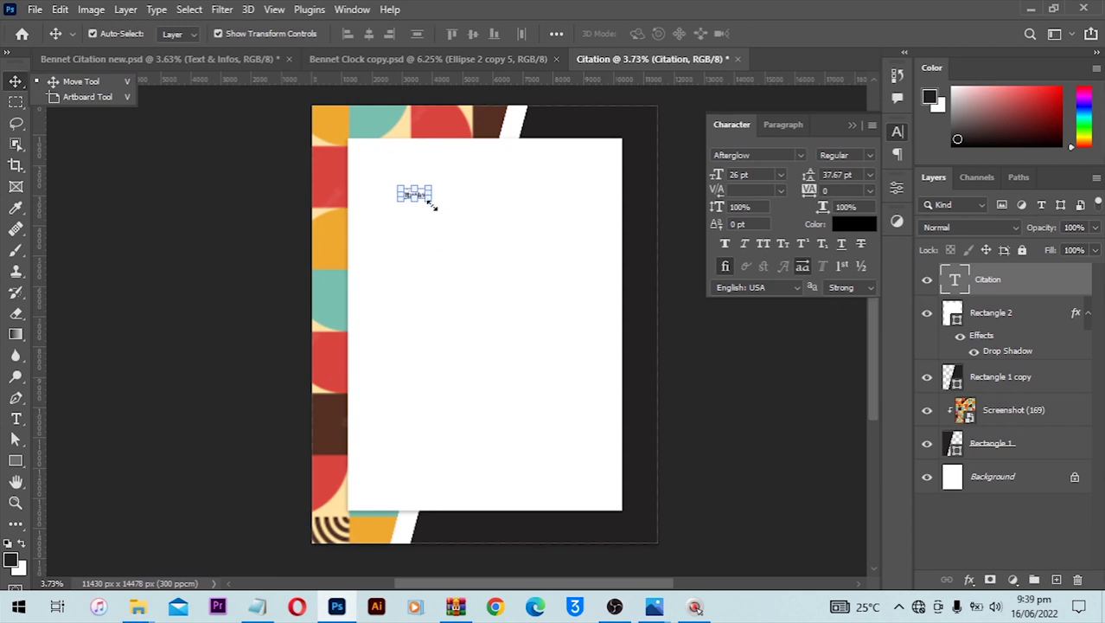
key(ctrl+t)
drag(431, 200, 513, 266)
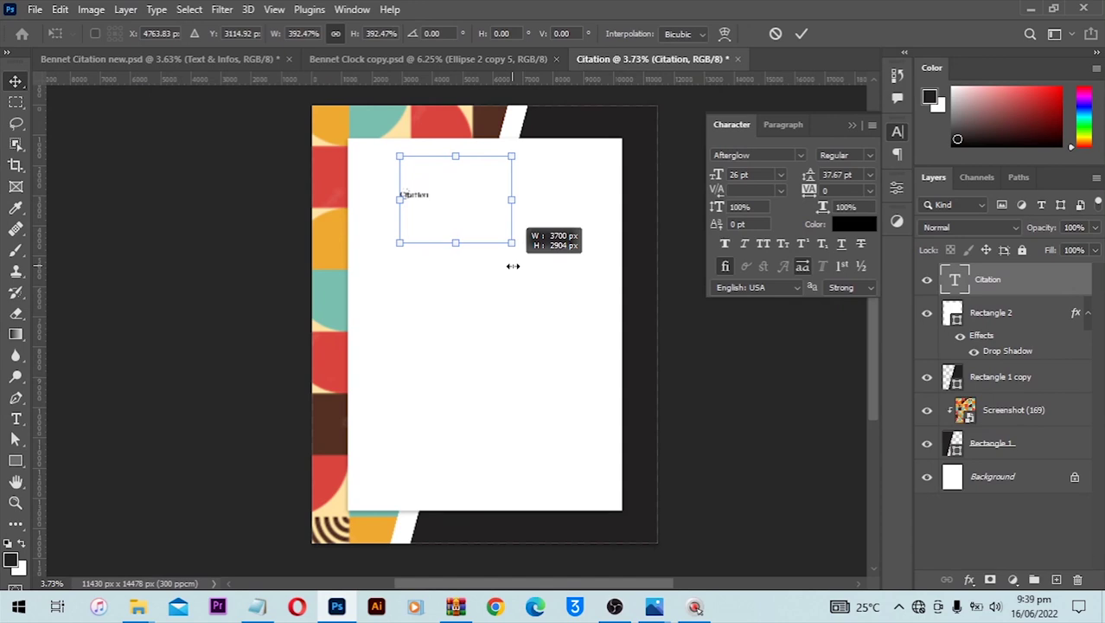
drag(512, 266, 513, 265)
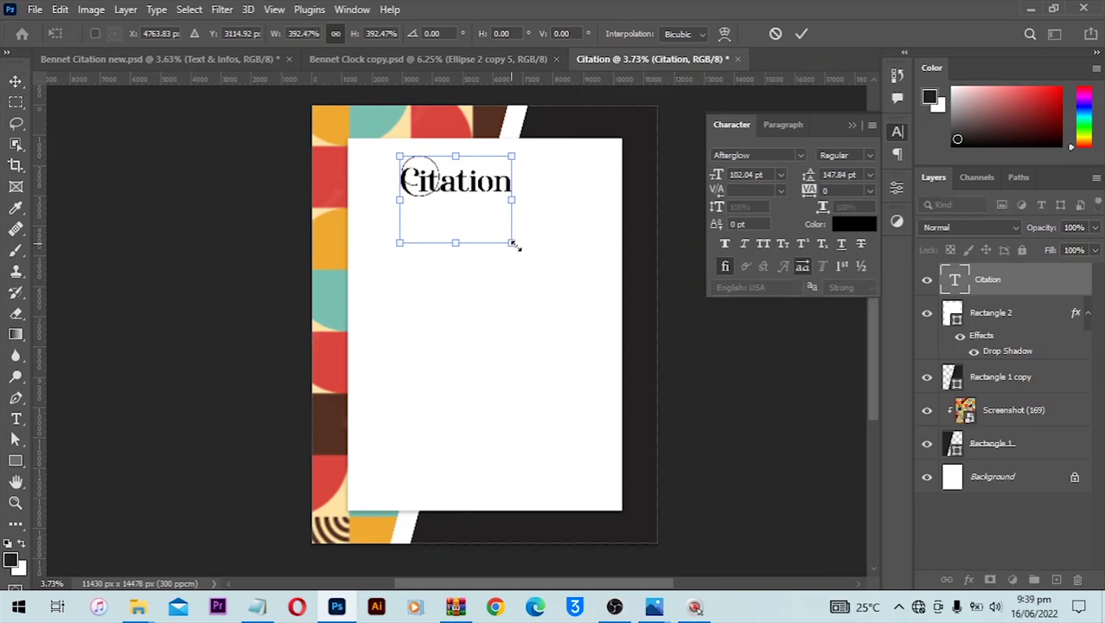
drag(513, 244, 509, 192)
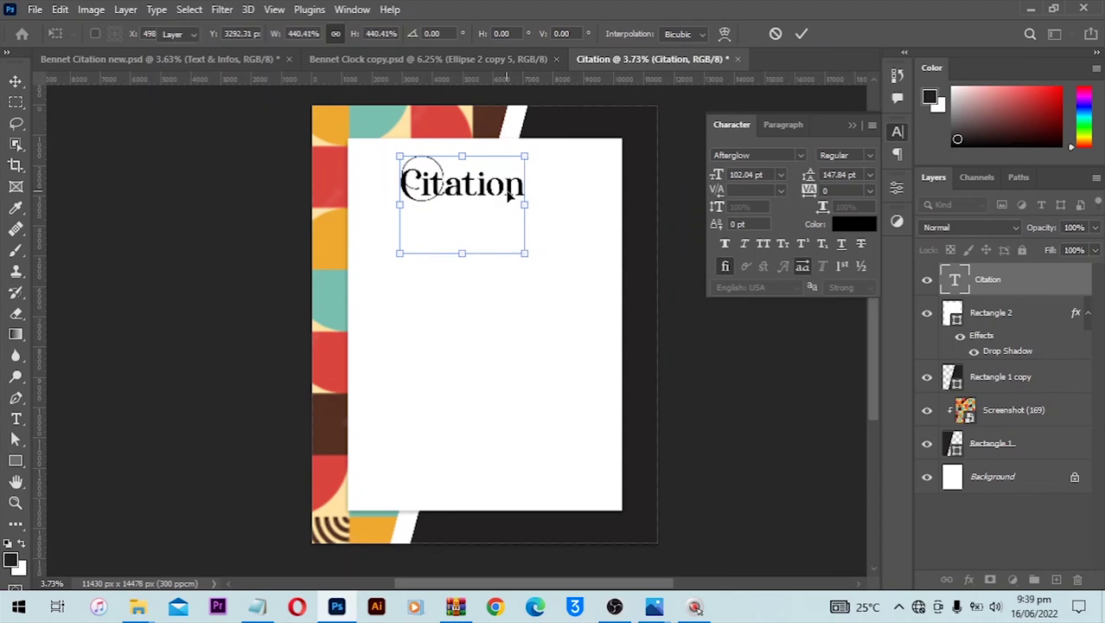
key(Return)
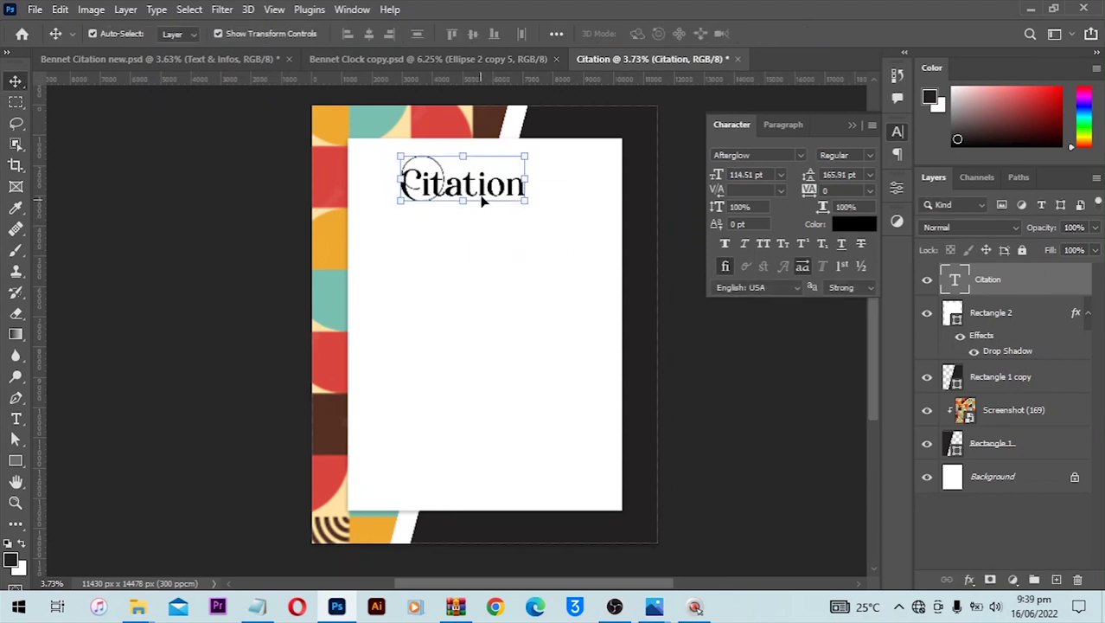
drag(489, 192, 496, 191)
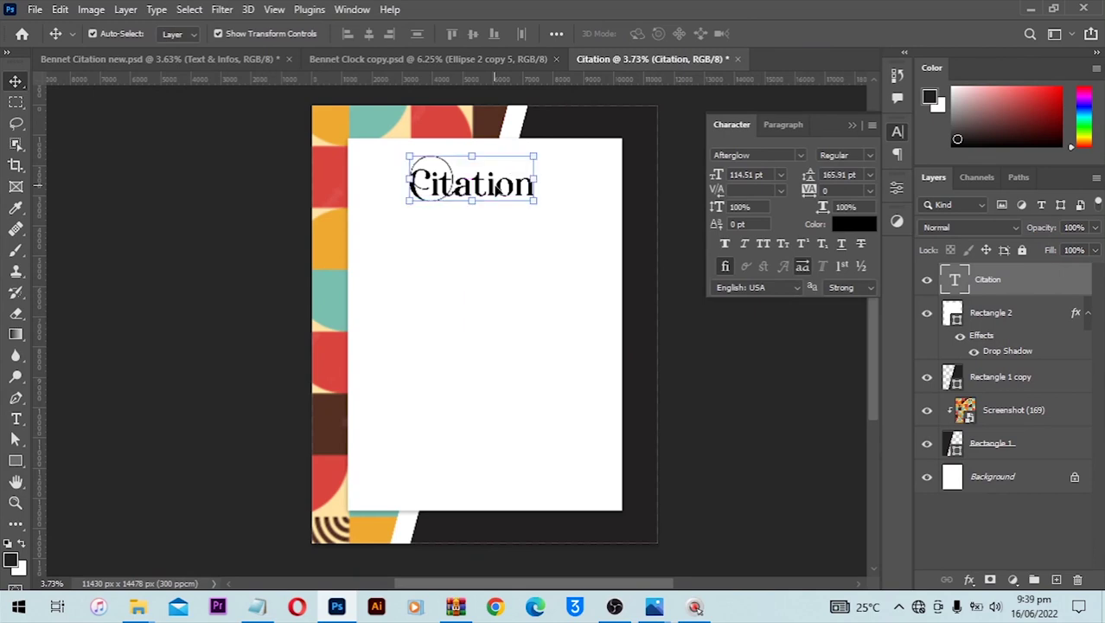
click(772, 156)
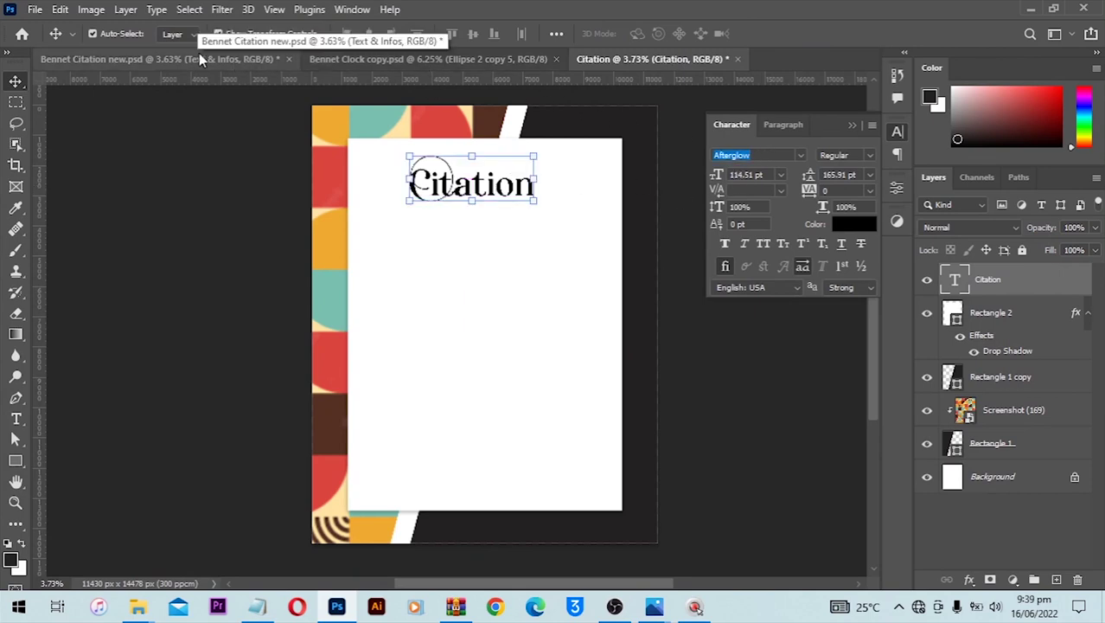
Check the heading in the finished citation design and add "FoglihtenNo07" below "Afterglow" in the Notepad font list.
drag(199, 53, 398, 346)
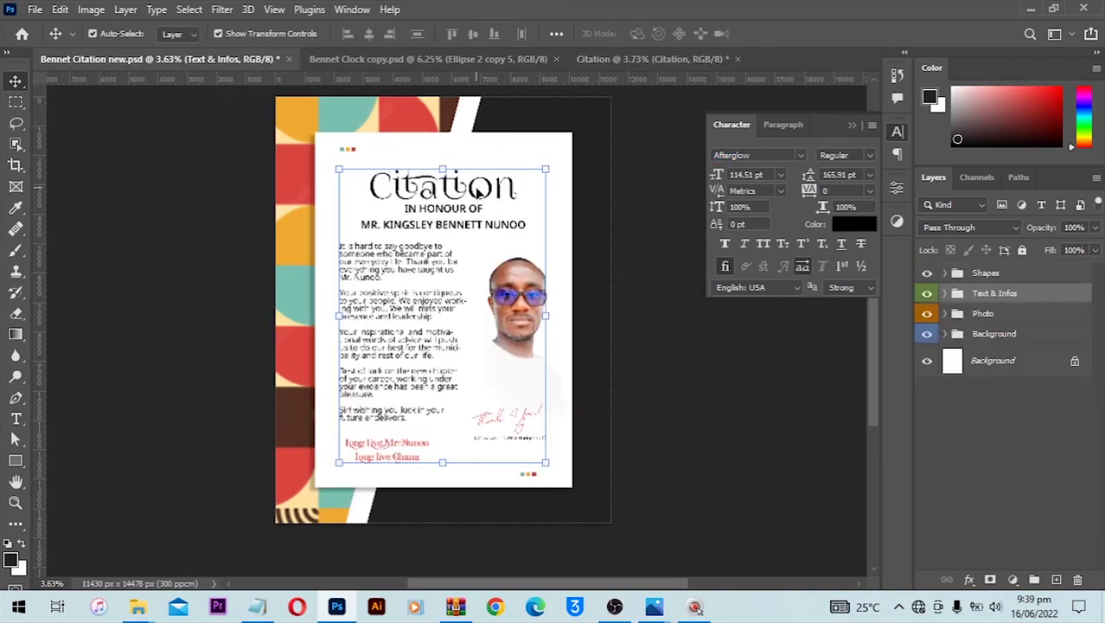
key(ctrl+shift+Tab)
click(257, 606)
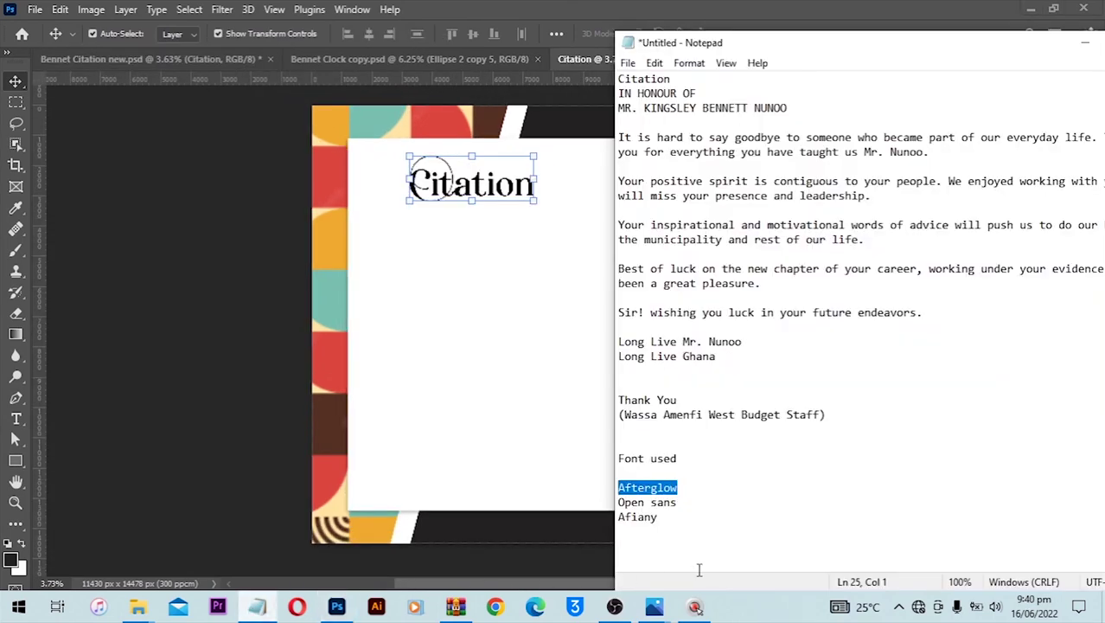
click(694, 487)
drag(694, 487, 608, 489)
click(699, 490)
key(Return)
key(ctrl+v)
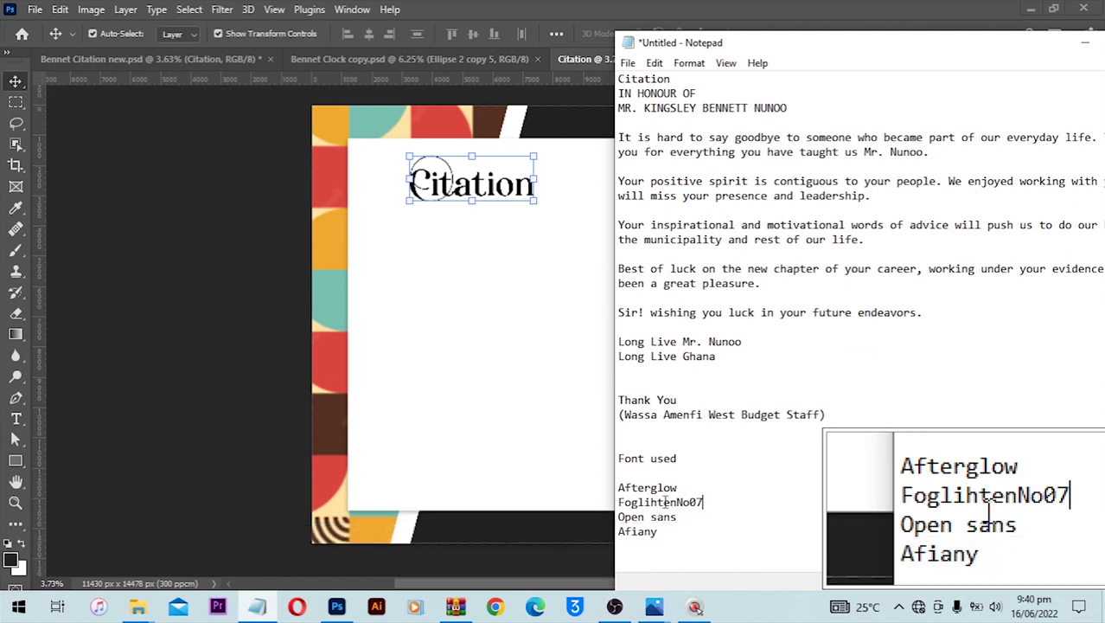
Back in Photoshop, shift the "Citation" heading right to the middle of the white panel and change its font to FoglihtenNo07.
drag(772, 255, 522, 391)
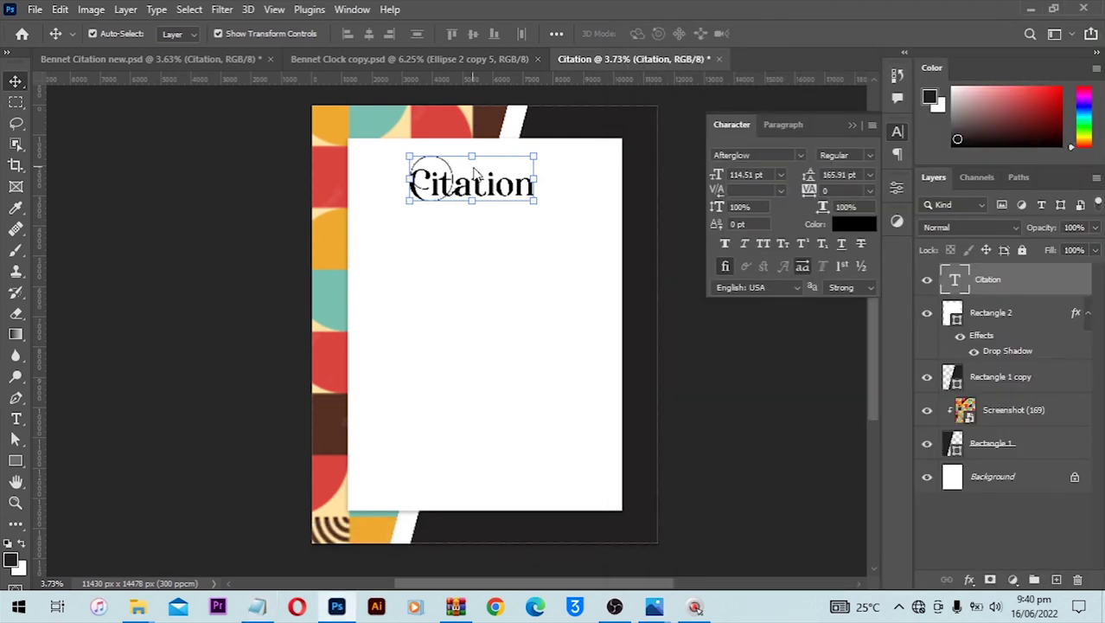
click(475, 182)
drag(481, 188, 495, 188)
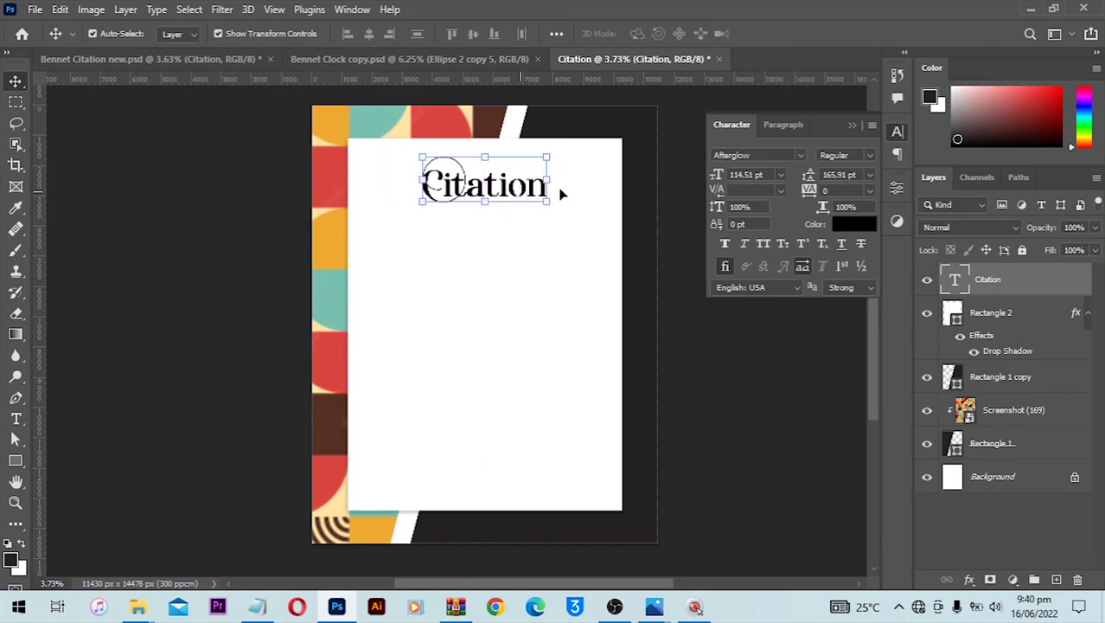
click(749, 156)
text(FoglihtenNo07)
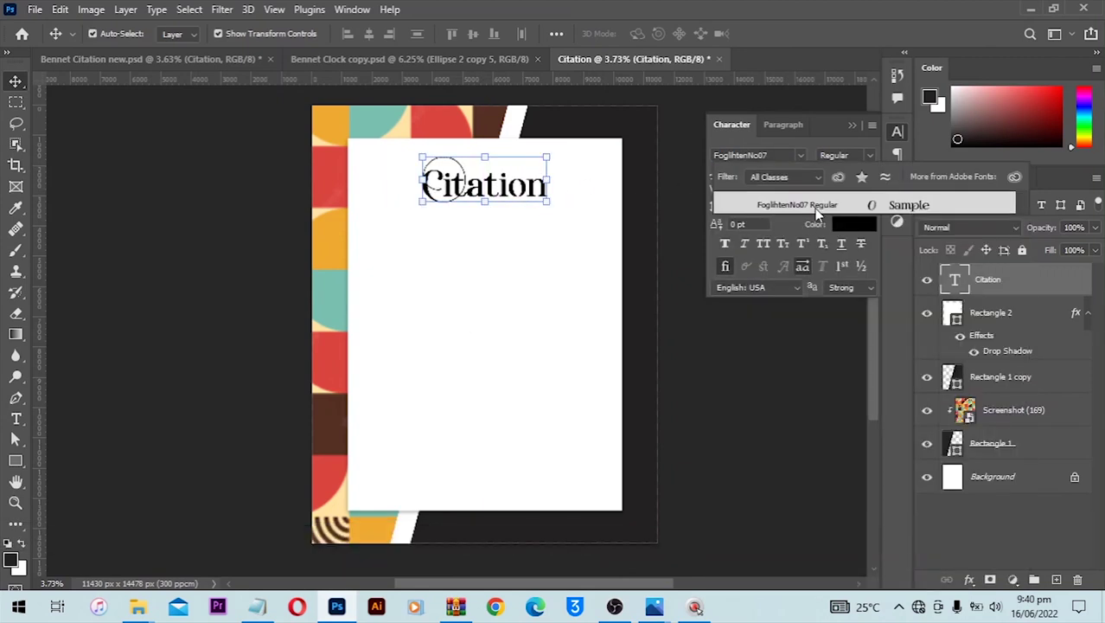
key(Escape)
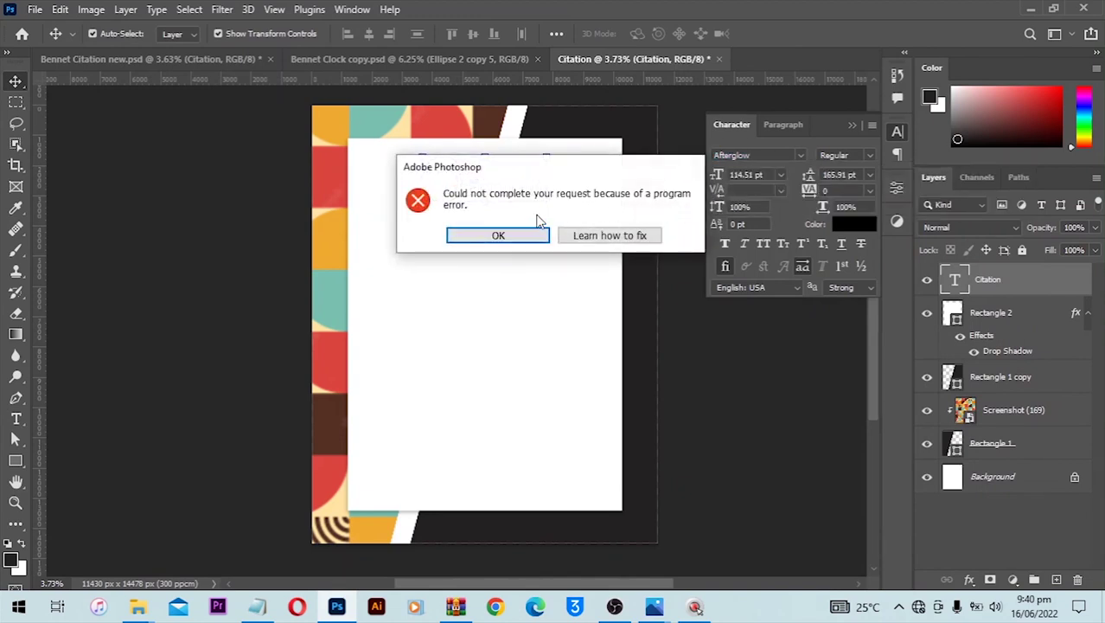
click(546, 240)
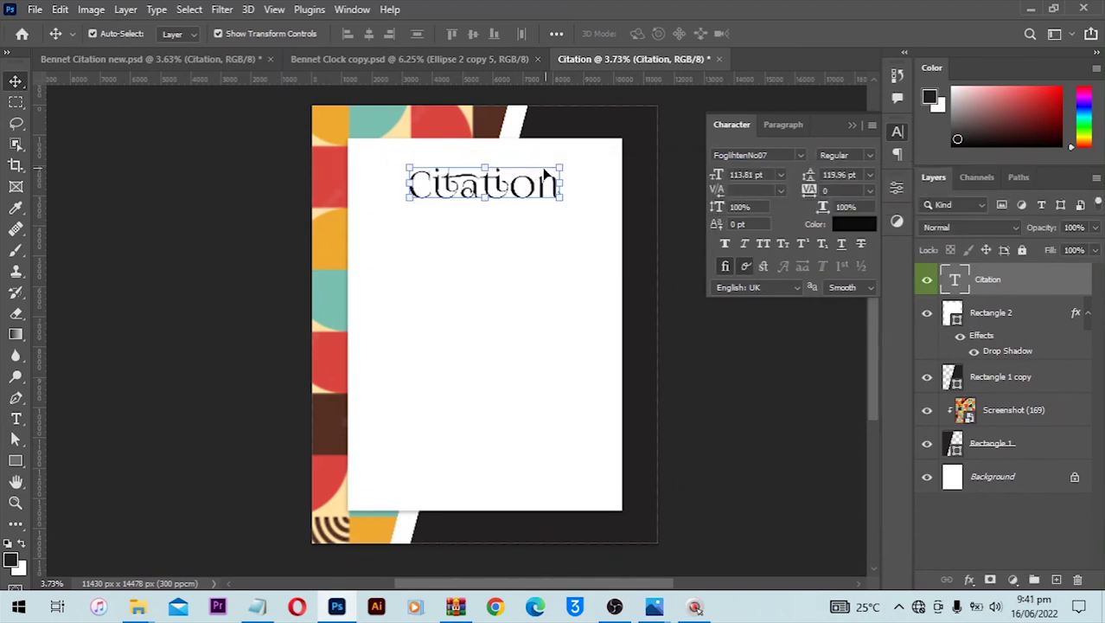
Switch to Notepad and copy the line "IN HONOUR OF" from the prepared text.
scroll(610, 176, up, 1)
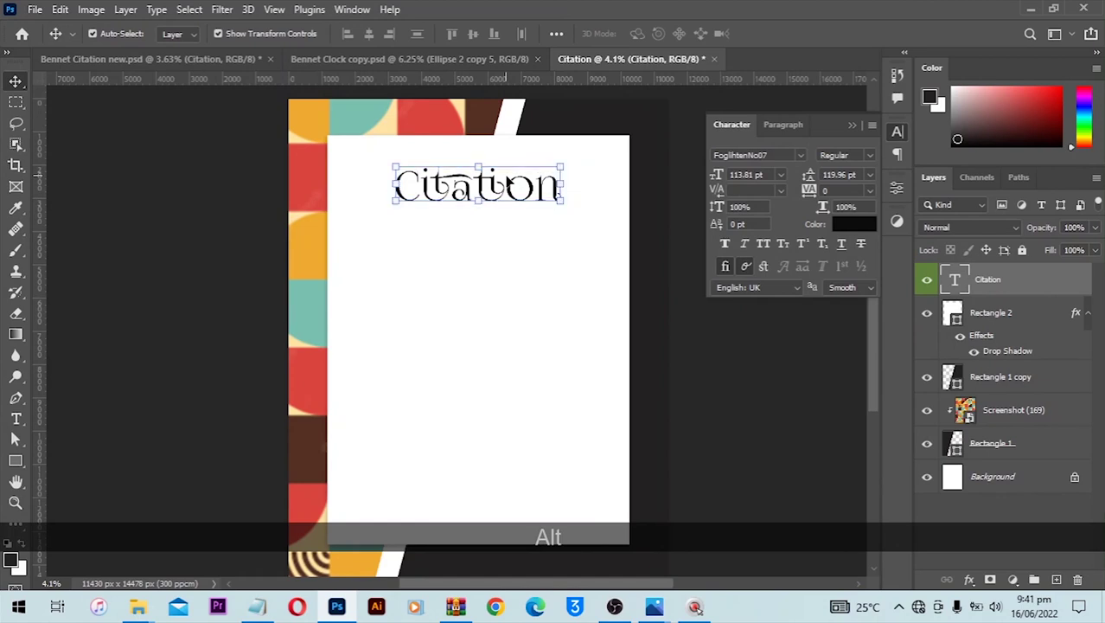
scroll(561, 237, up, 1)
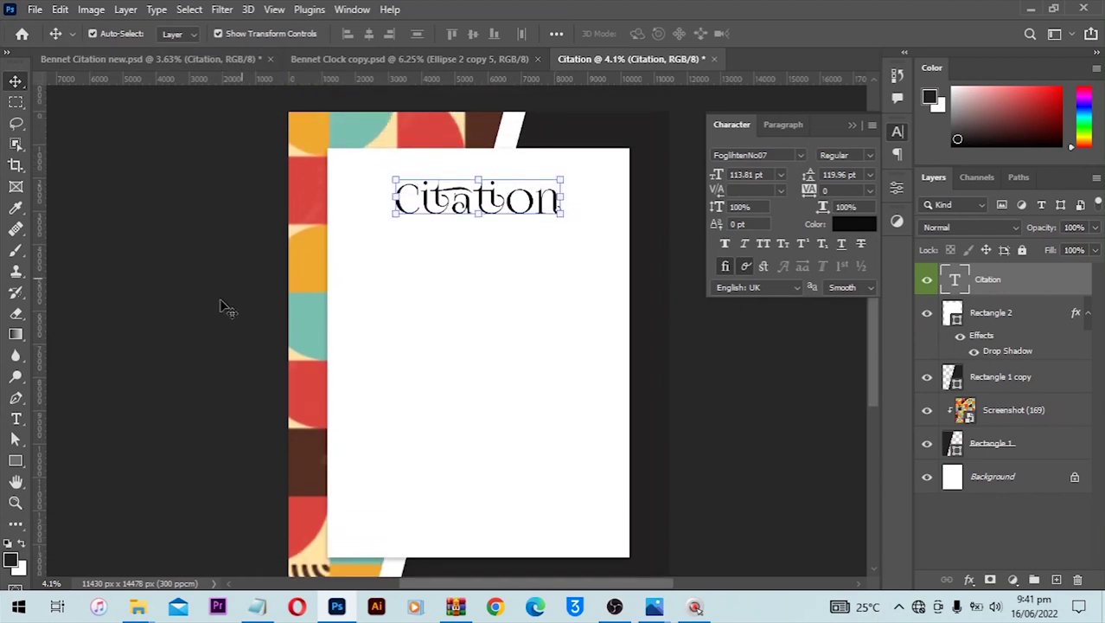
scroll(403, 511, up, 1)
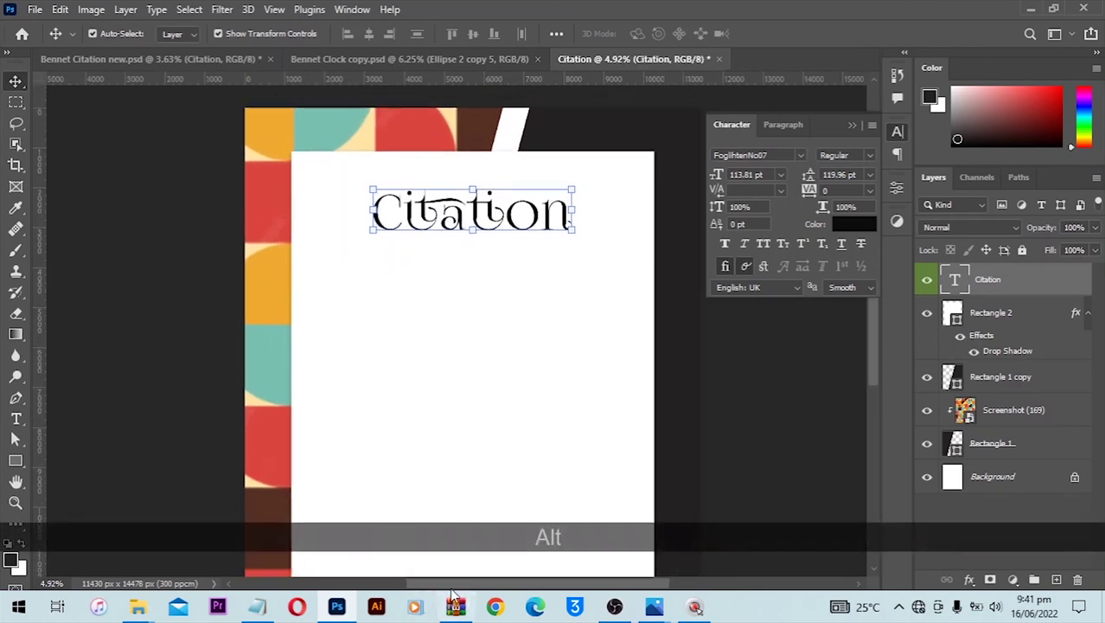
click(256, 607)
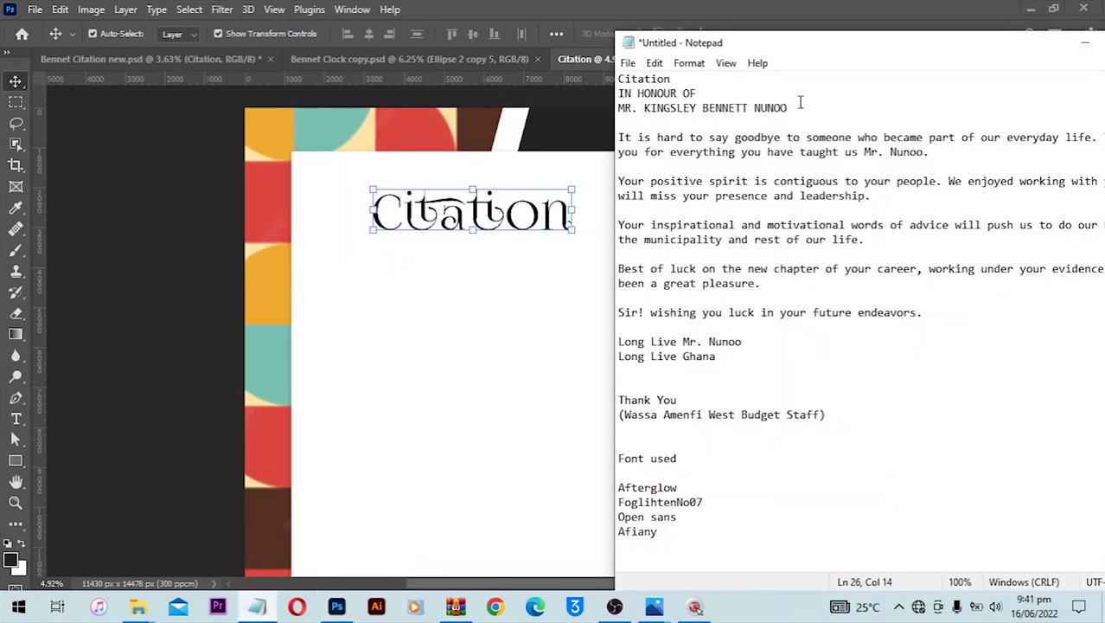
drag(714, 87, 615, 93)
key(ctrl+c)
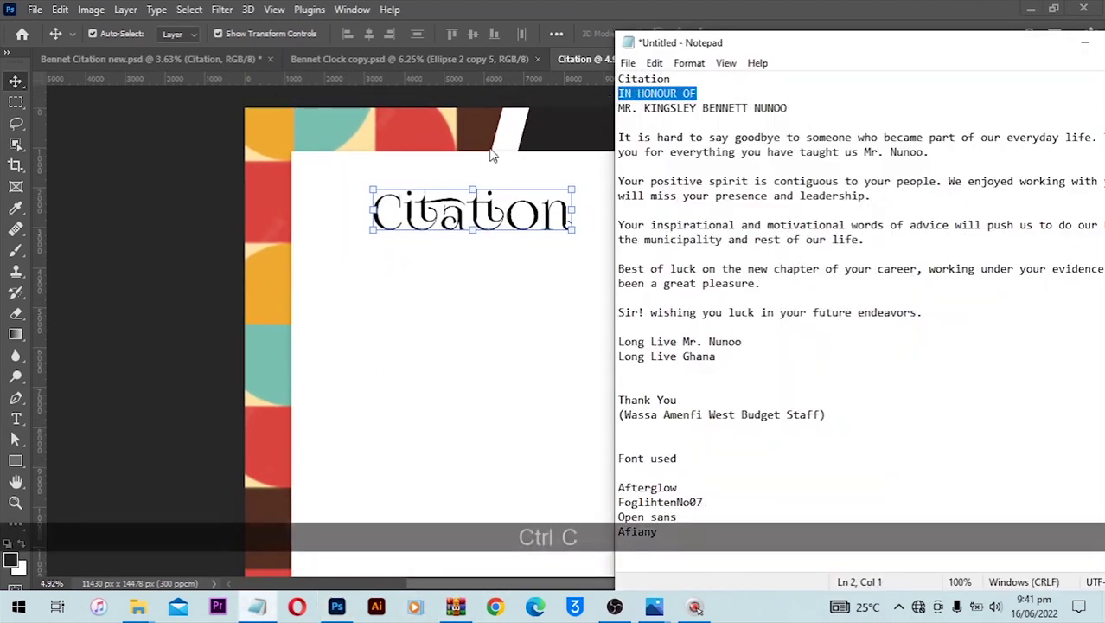
Return to Photoshop, paste "IN HONOUR OF" as a new text line just below the "Citation" heading and select all of it.
click(233, 231)
scroll(293, 289, up, 3)
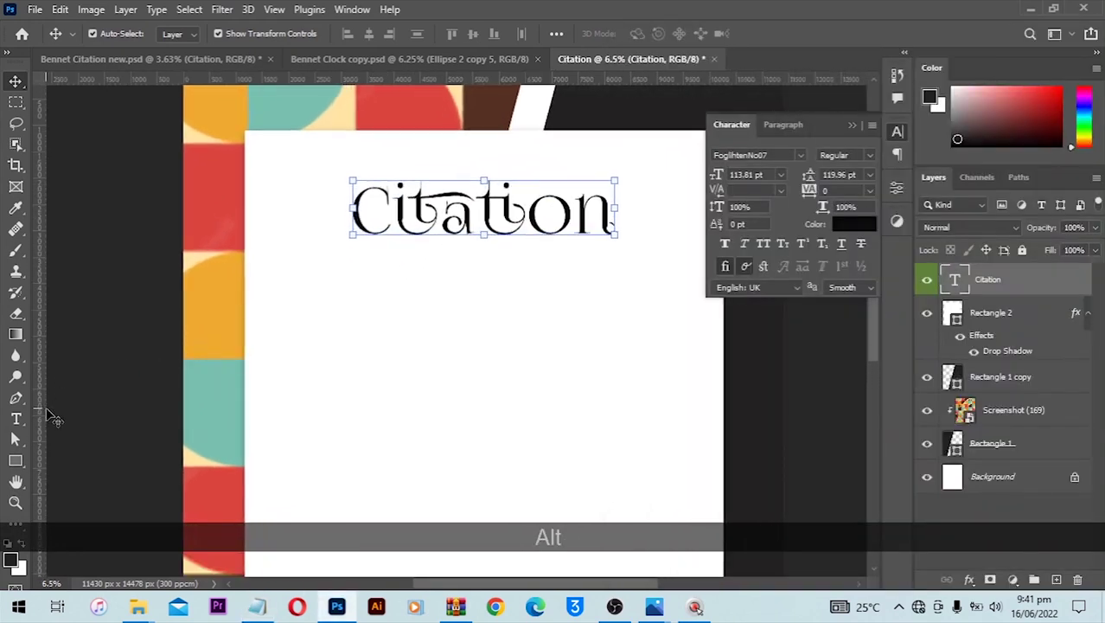
click(19, 421)
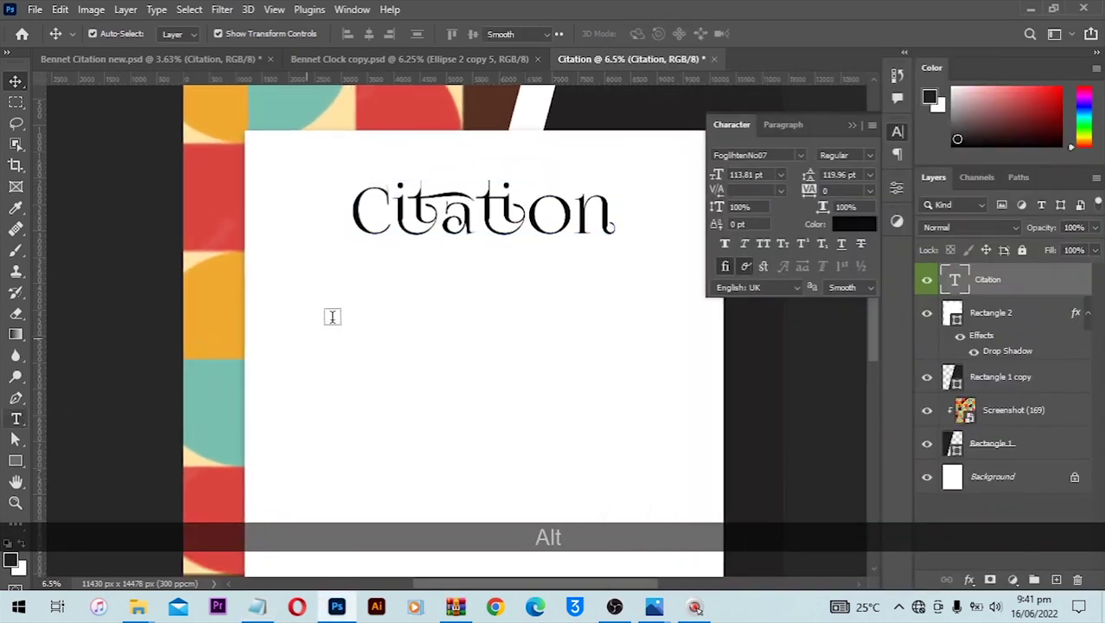
key(ctrl+v)
click(404, 260)
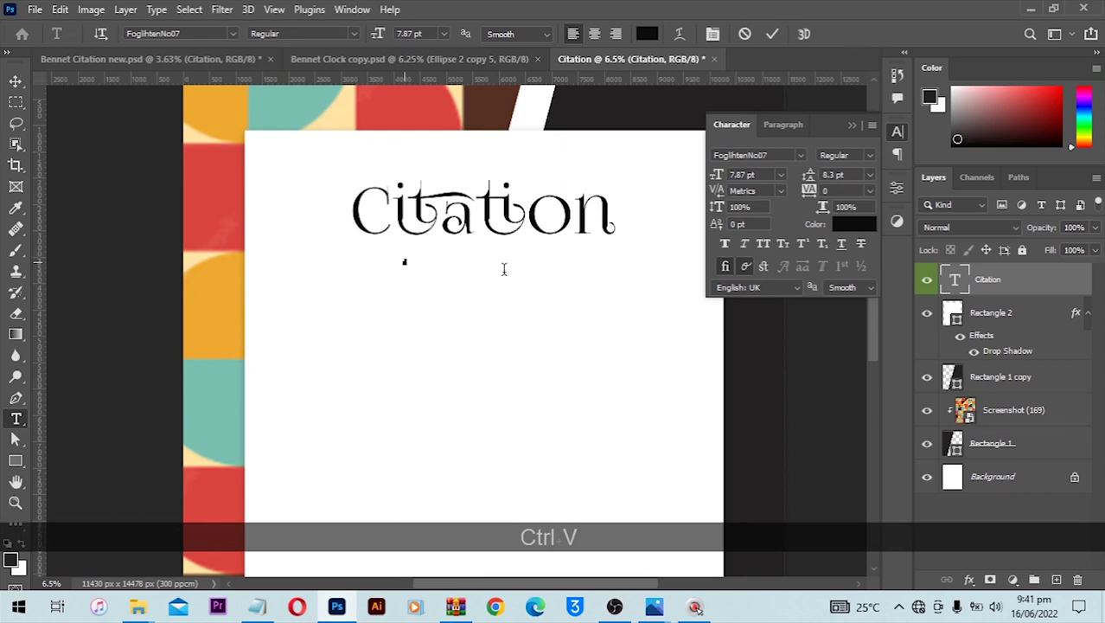
key(ctrl+v)
key(ctrl+a)
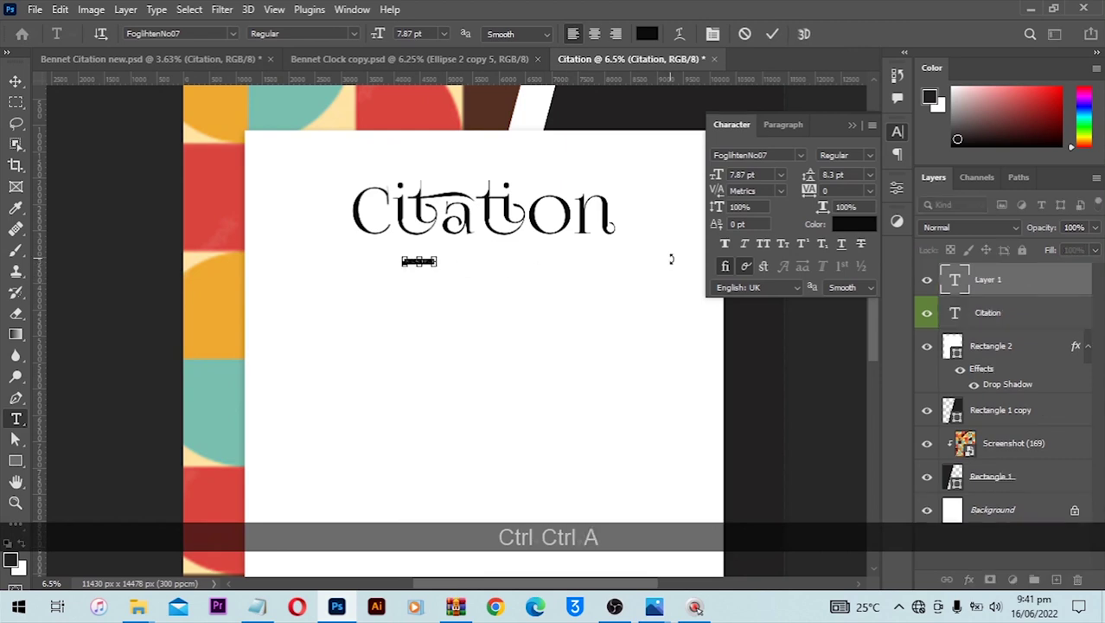
Set the selected "IN HONOUR OF" text to Open Sans at 36 pt and commit it.
click(802, 156)
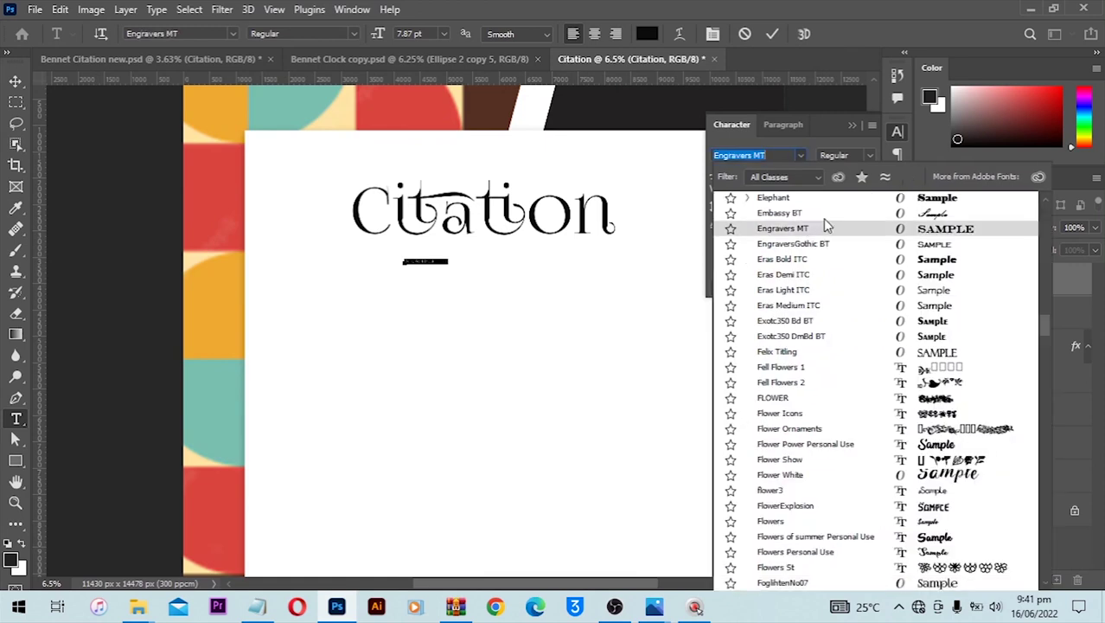
drag(1051, 289, 1049, 189)
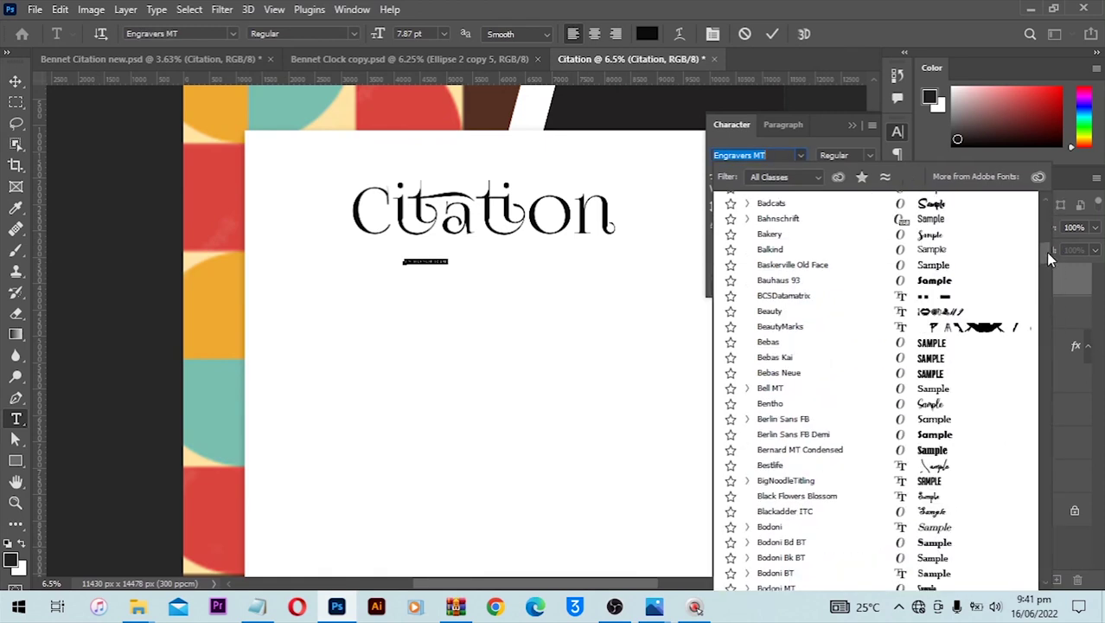
drag(1047, 253, 1047, 211)
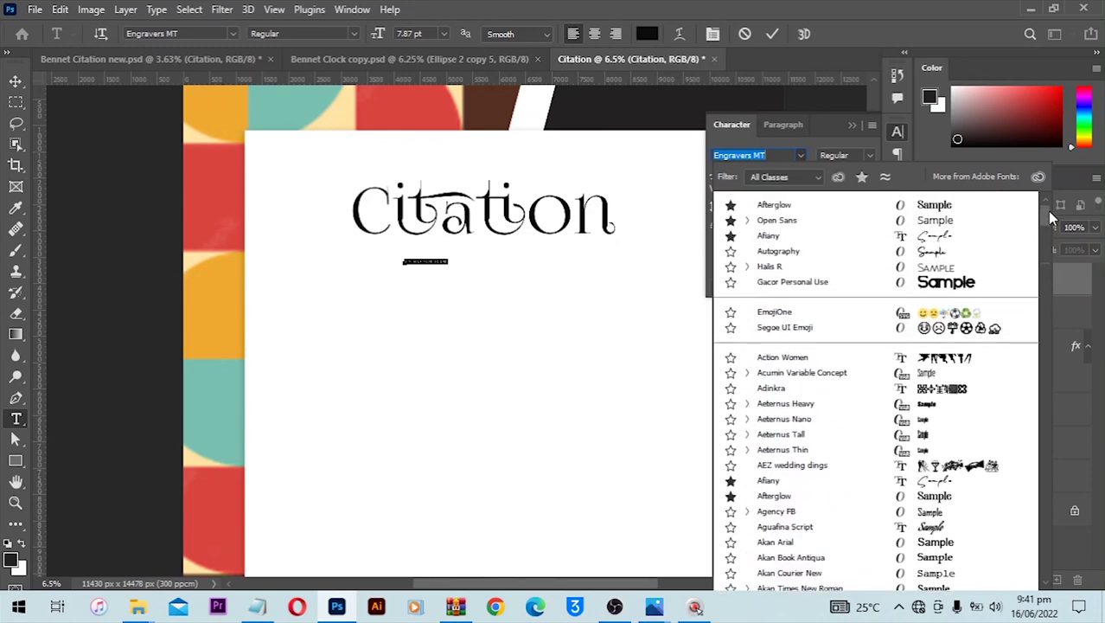
click(779, 221)
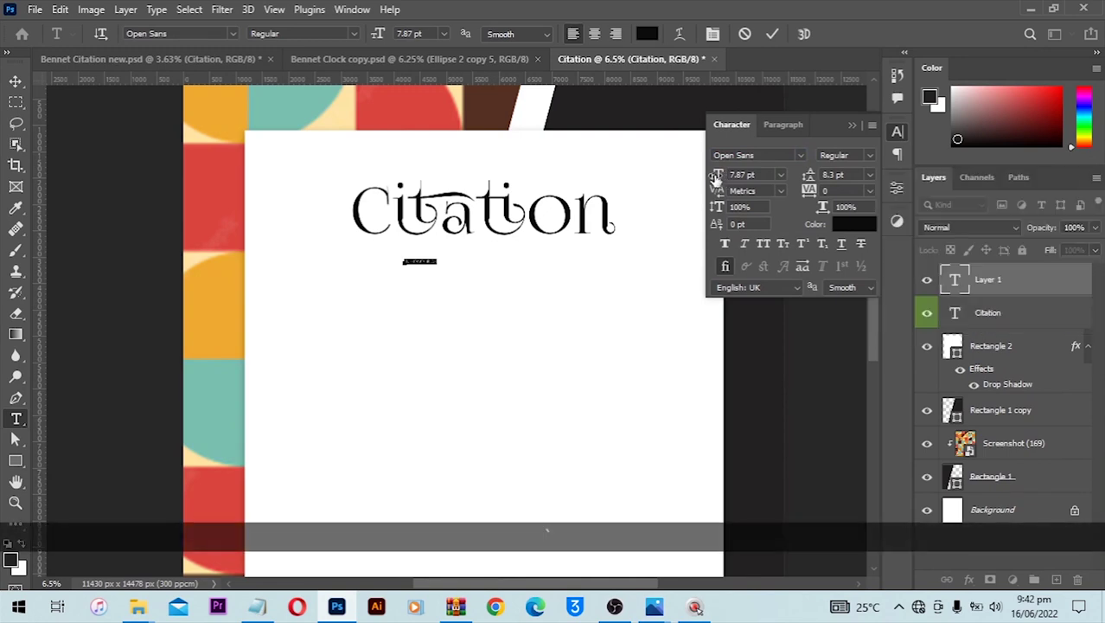
drag(719, 176, 739, 176)
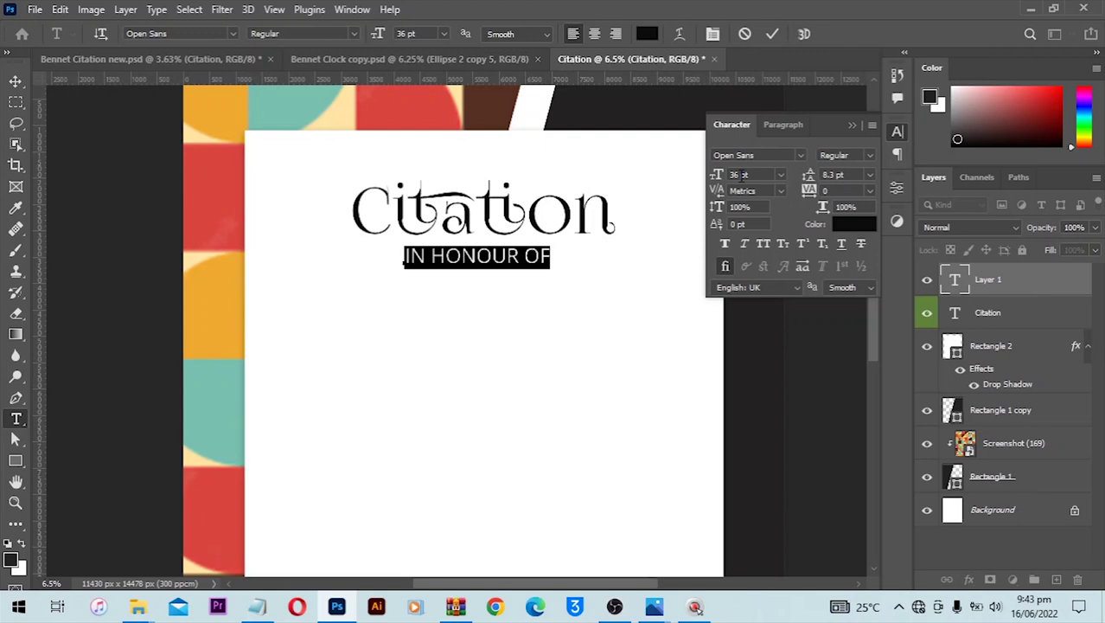
click(466, 274)
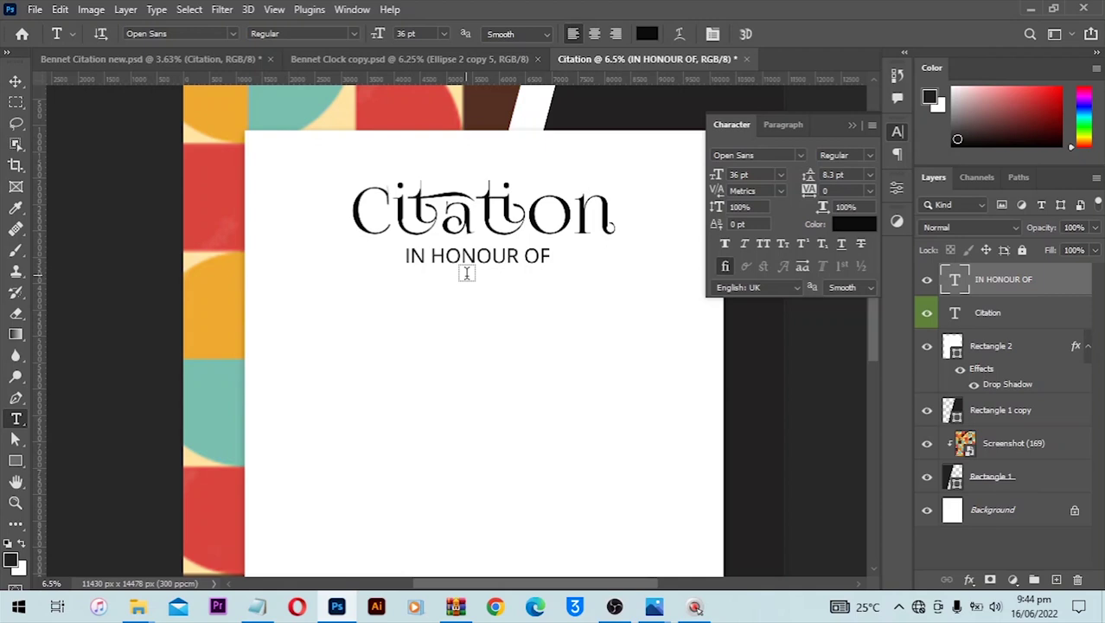
Paste the honouree's name as a new text line below "IN HONOUR OF", set its style to Semibold and commit it.
scroll(466, 274, up, 1)
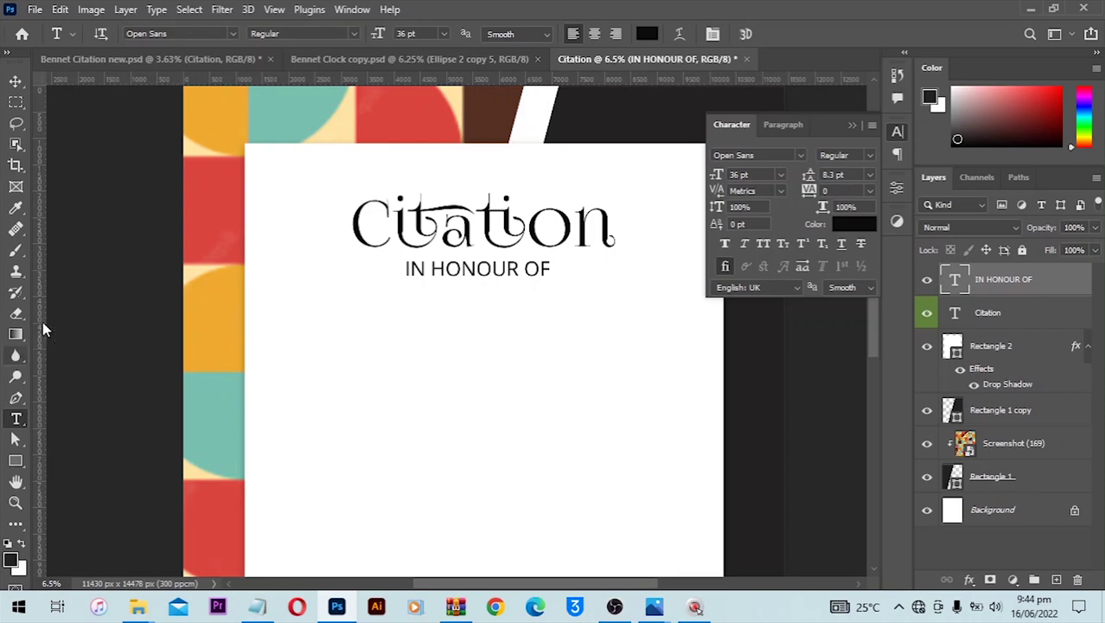
click(388, 298)
key(ctrl)
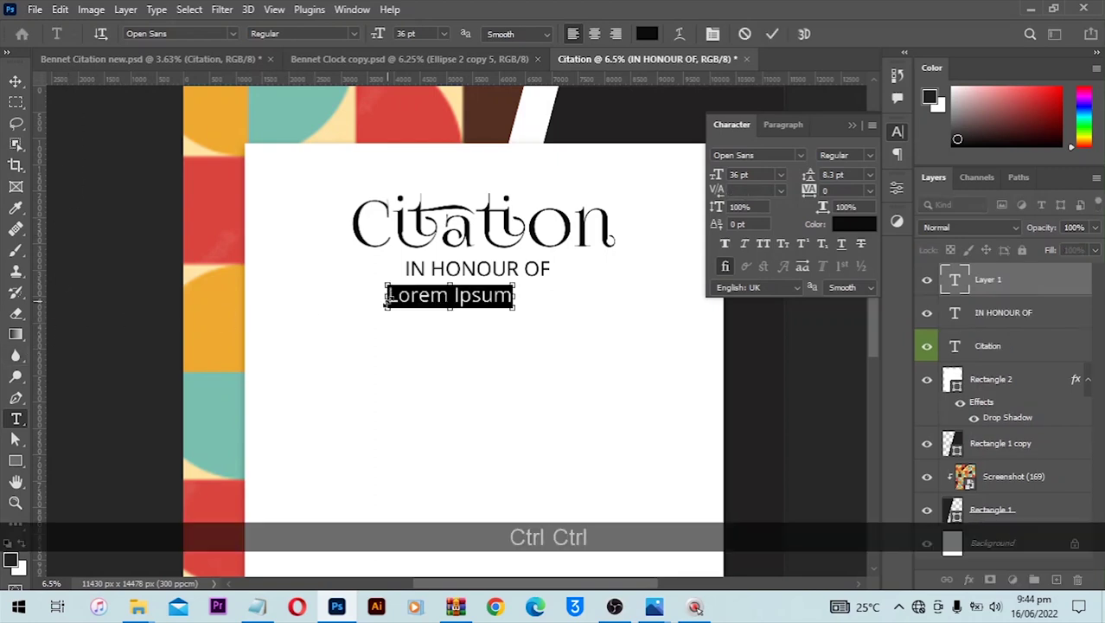
key(ctrl+v)
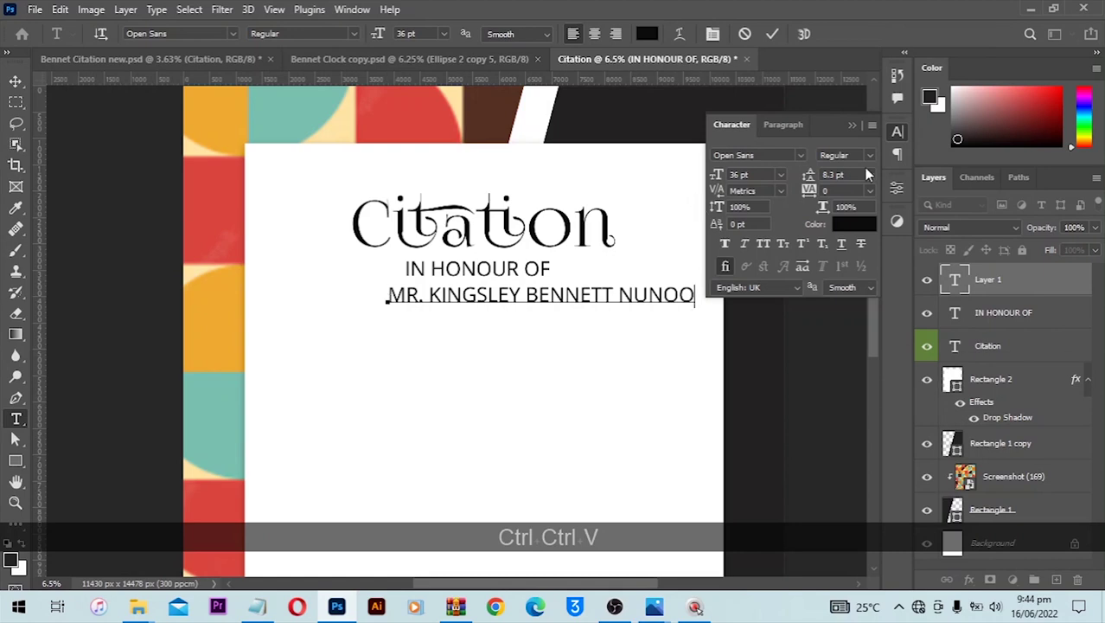
key(ctrl+a)
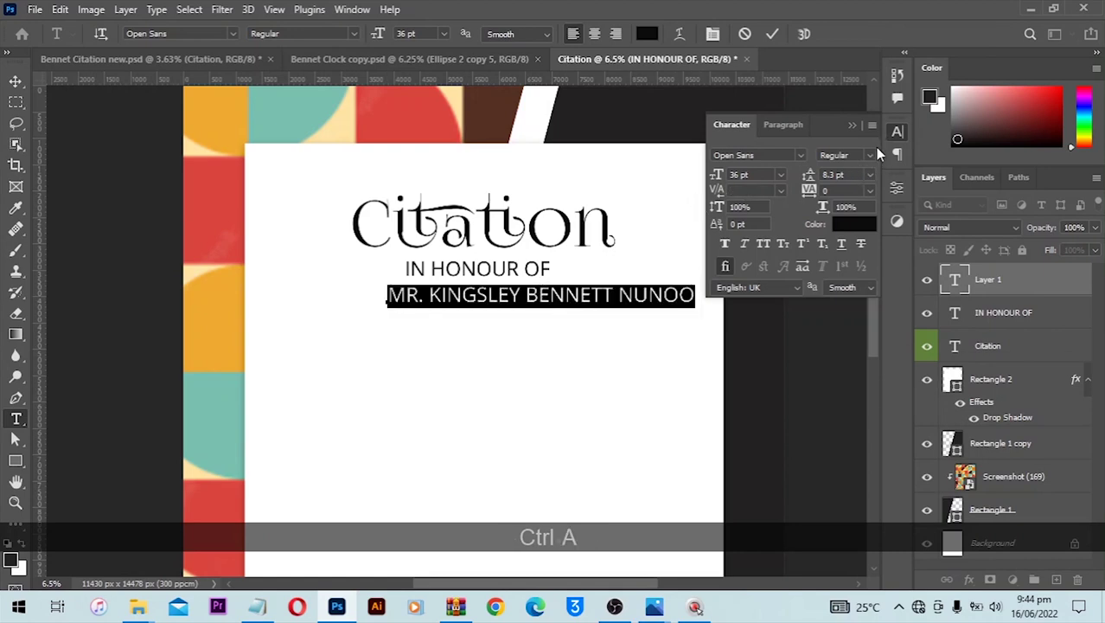
click(866, 156)
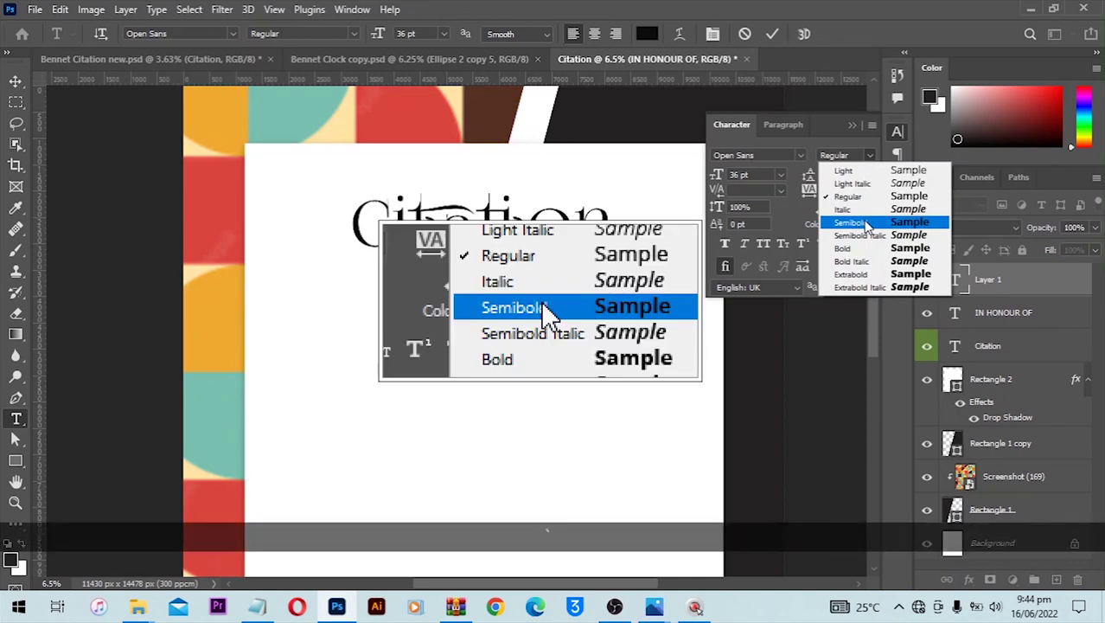
click(865, 222)
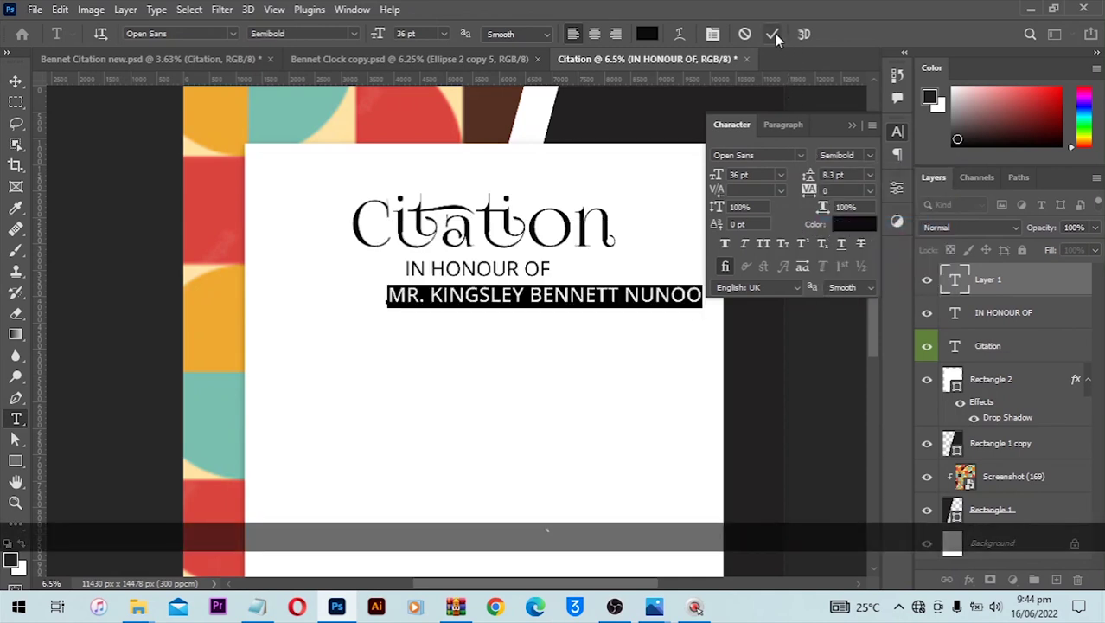
key(ctrl+Return)
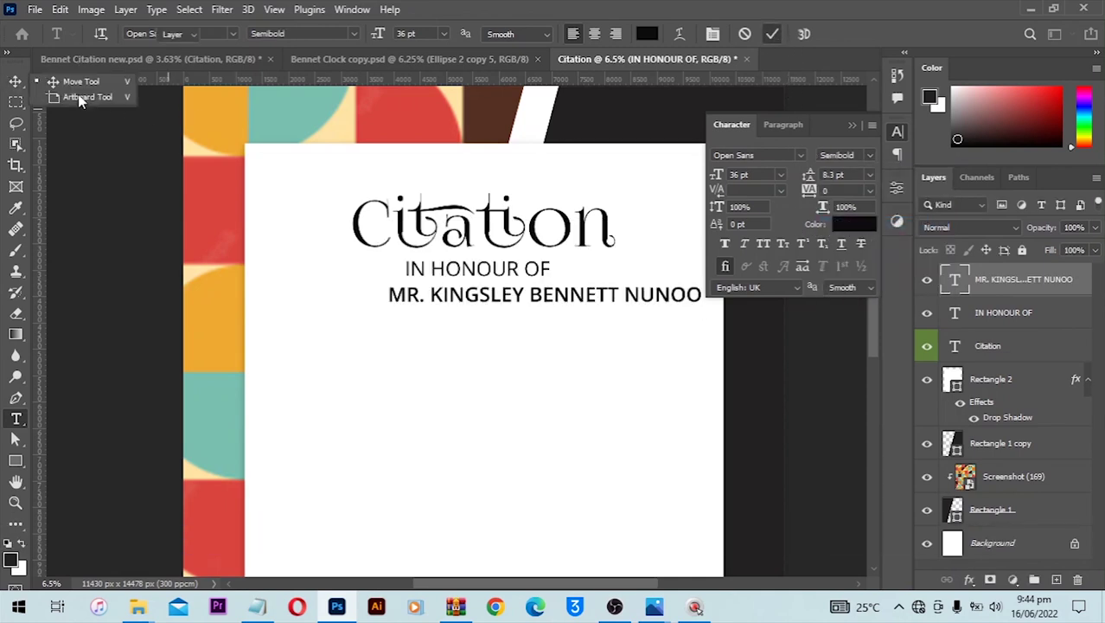
Center the honouree's name horizontally on the whole canvas, deselect, and nudge the name slightly down.
click(16, 80)
key(ctrl+a)
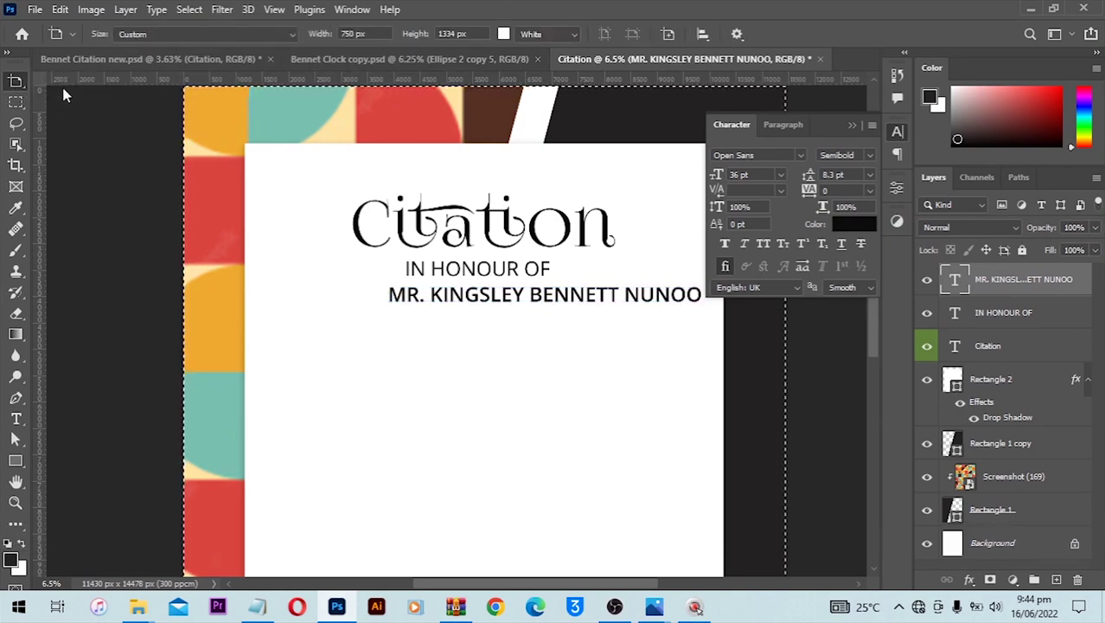
click(16, 80)
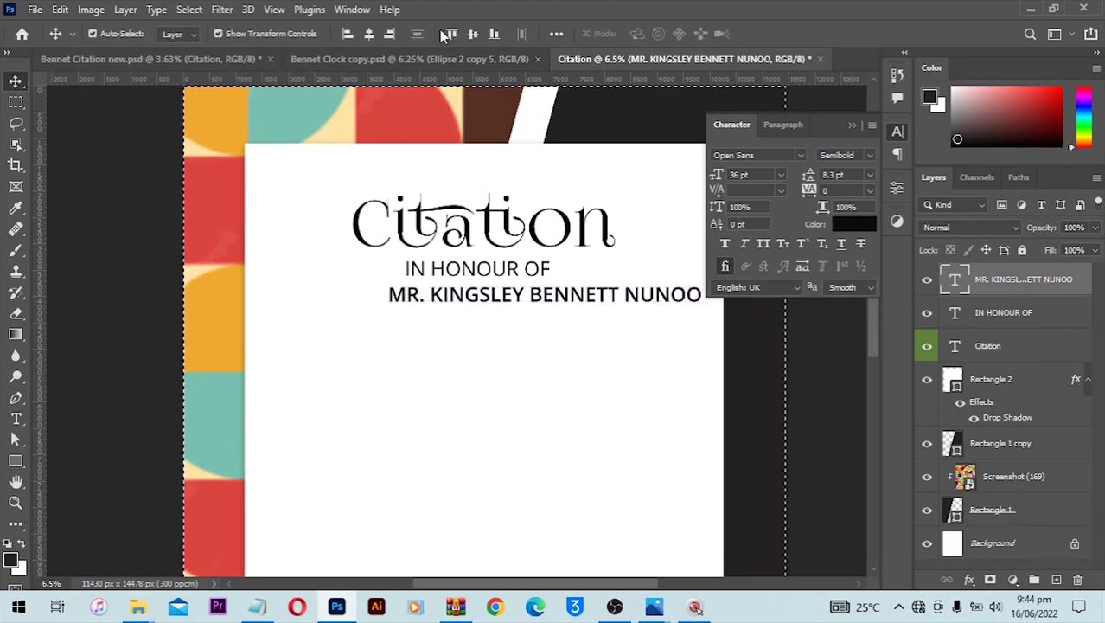
click(365, 41)
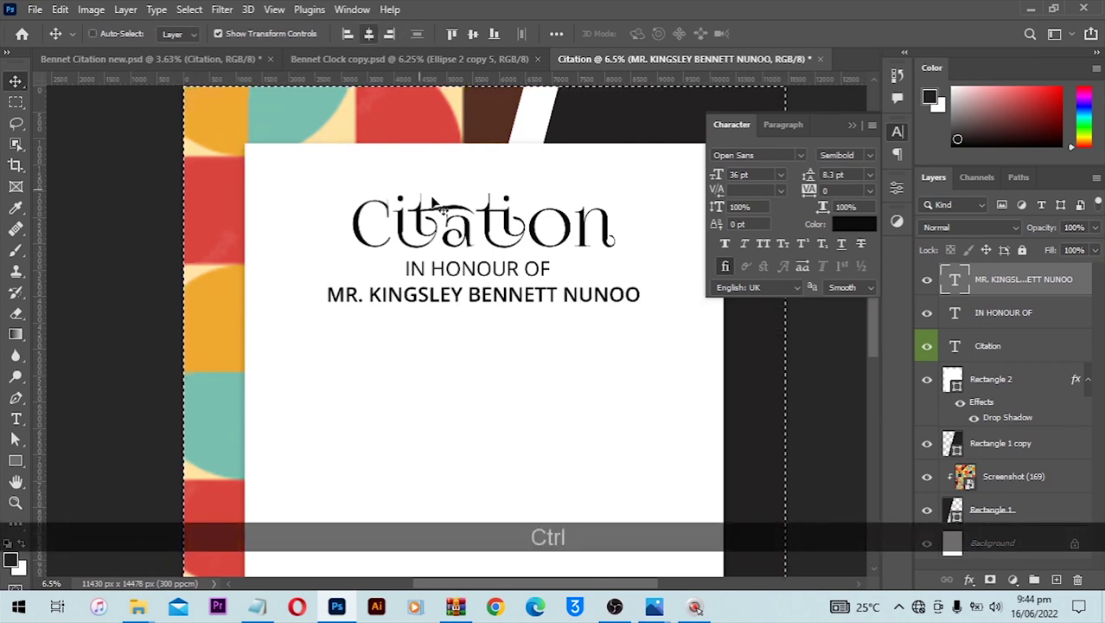
key(ctrl+d)
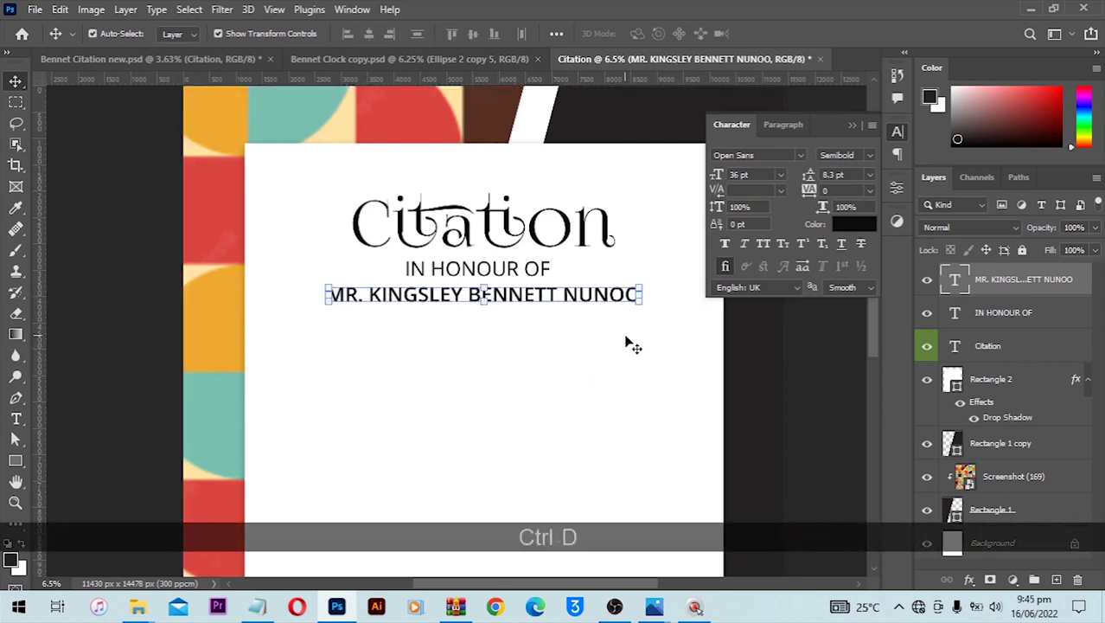
key(Down)
key(Down)
key(Down)
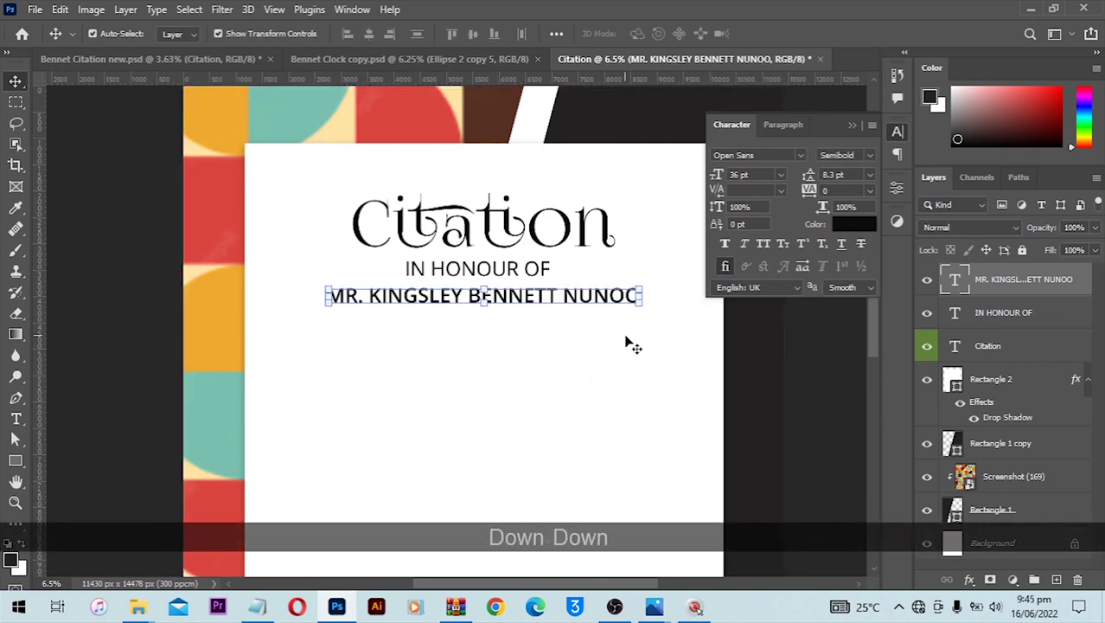
Draw a rectangle about 4684 by 612 px over the middle of the honouree's name.
right_click(20, 464)
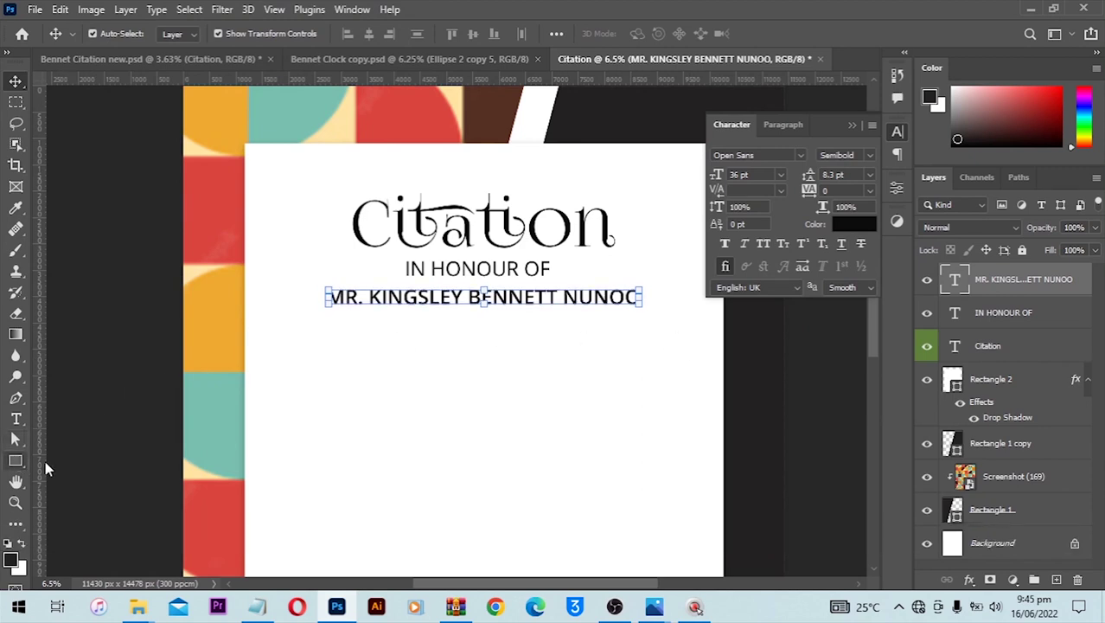
click(45, 460)
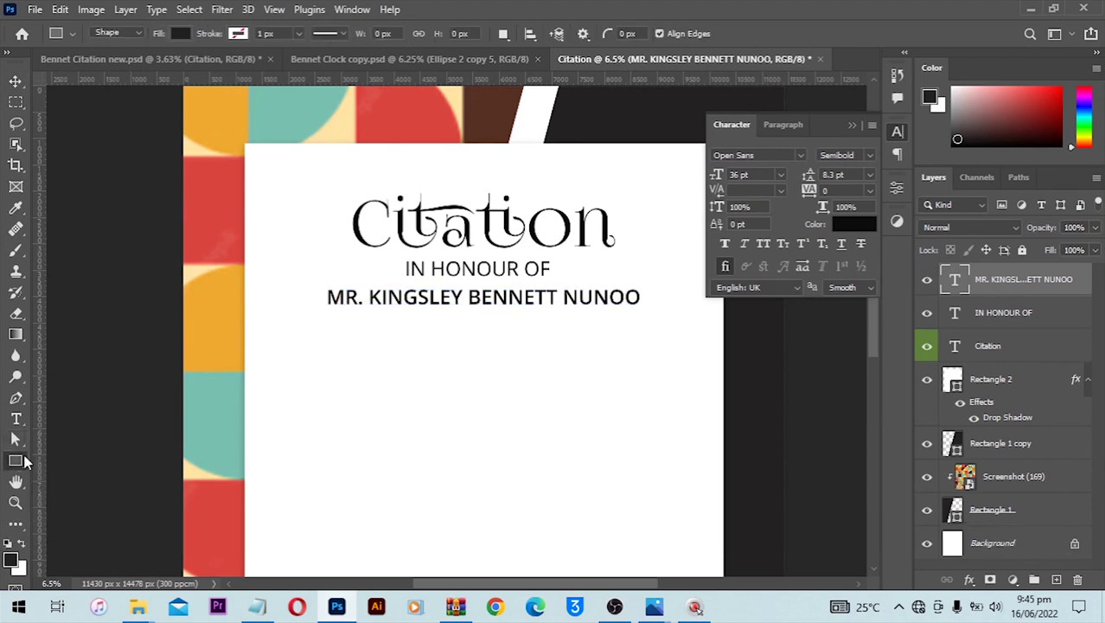
drag(358, 286, 604, 317)
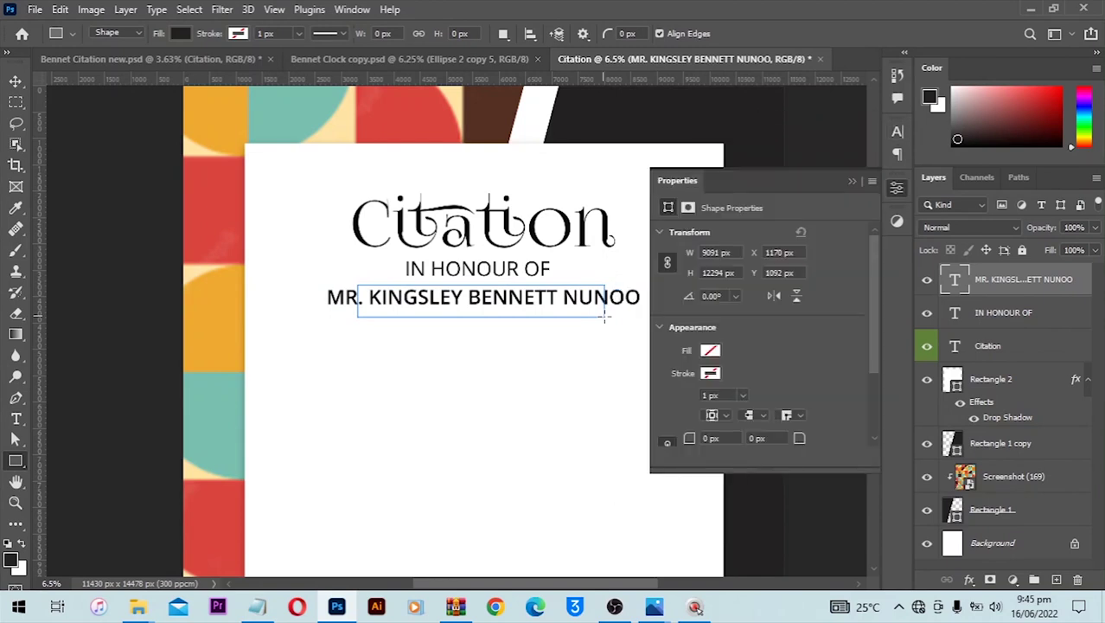
key(Return)
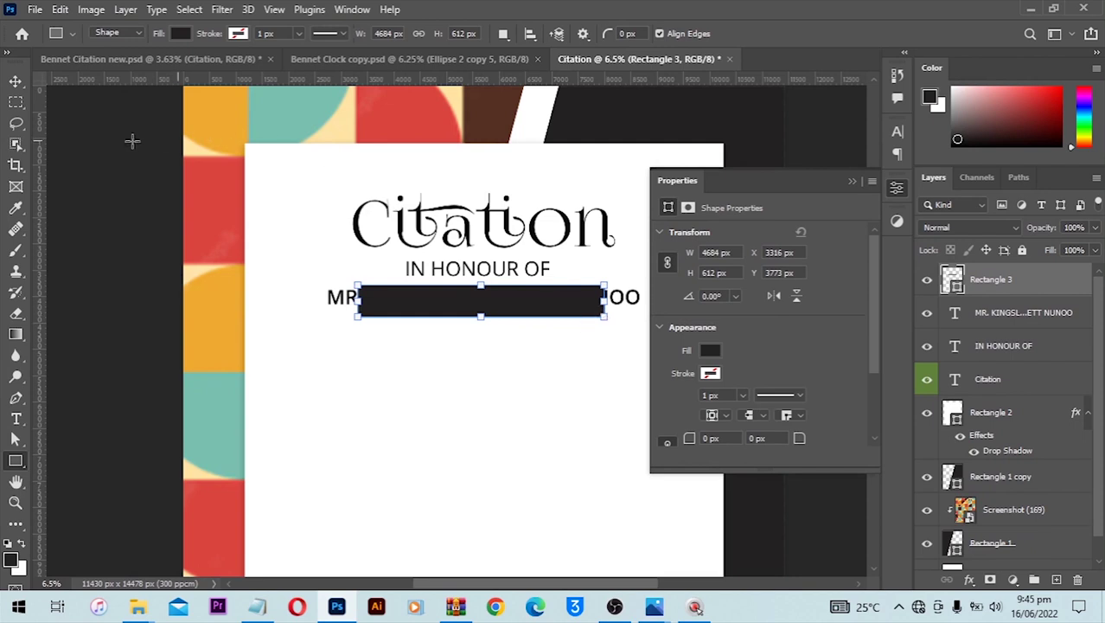
Center the new rectangle horizontally on the whole canvas, deselect, and align the rectangle and the honouree's name on their vertical centers.
click(188, 9)
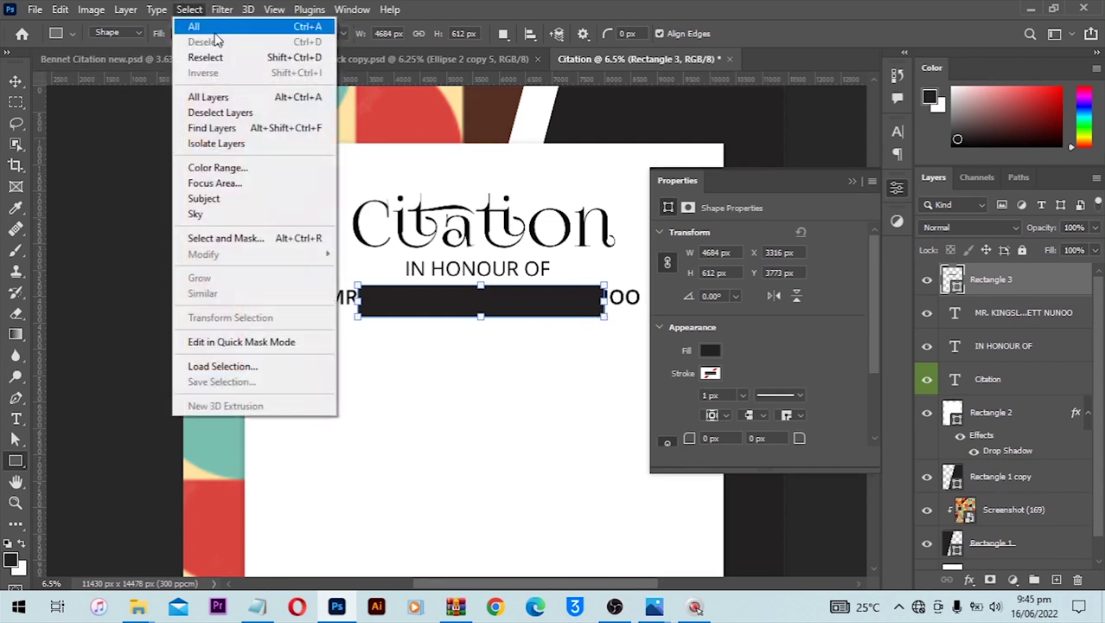
click(211, 26)
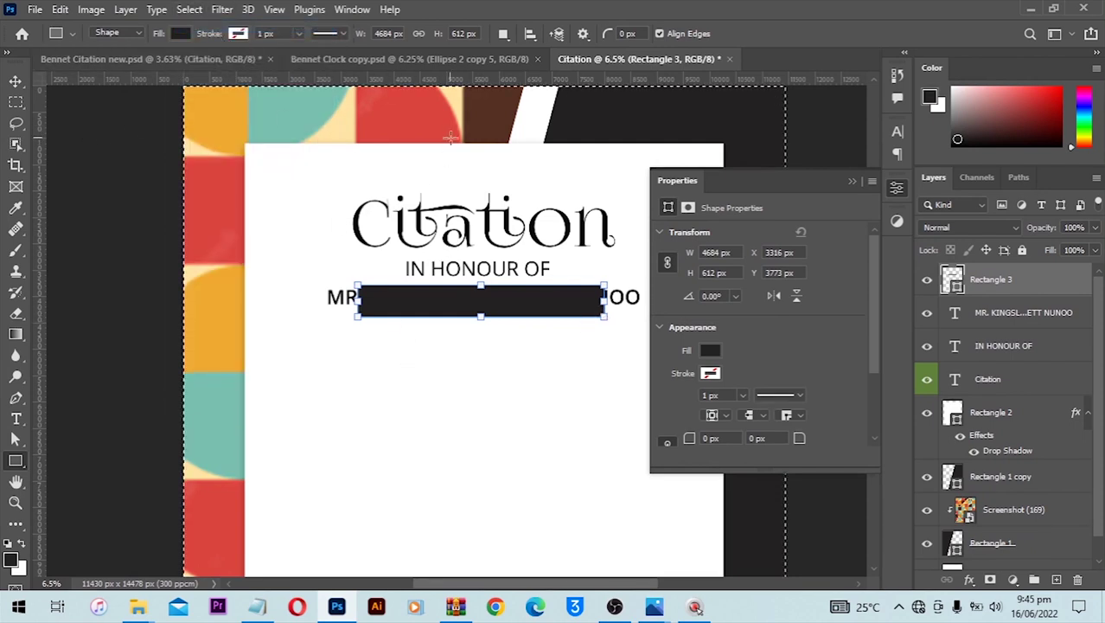
click(16, 81)
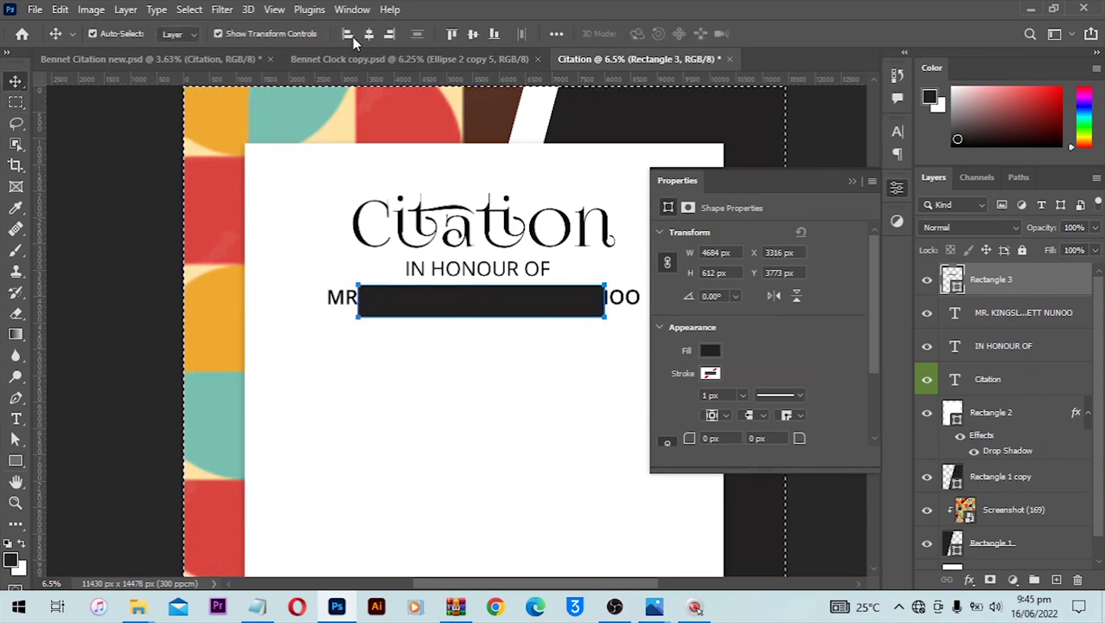
click(368, 35)
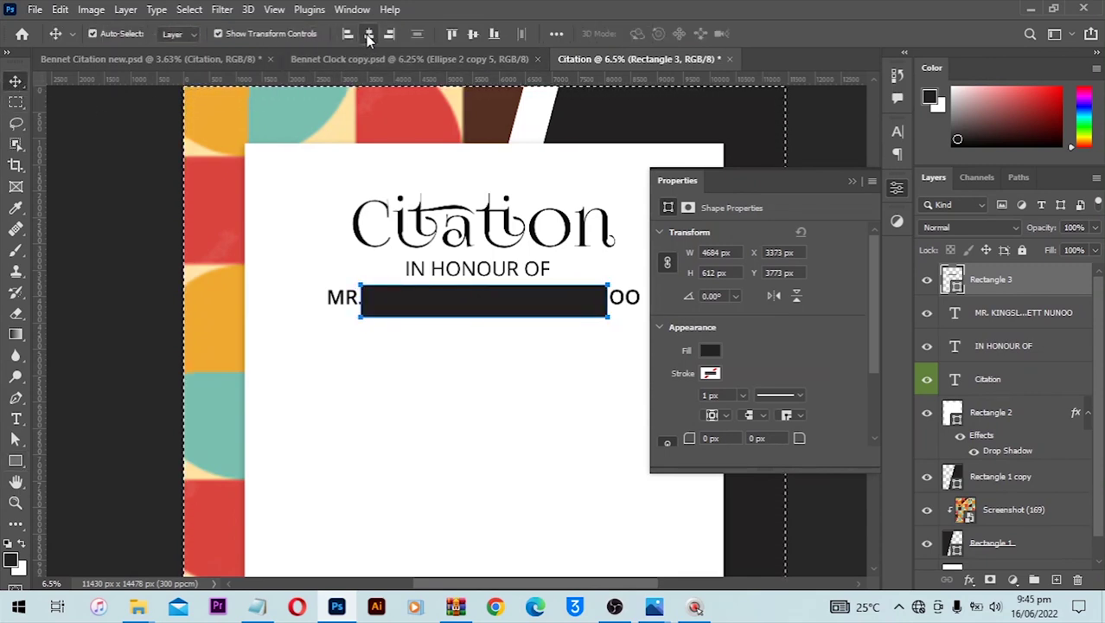
key(ctrl+d)
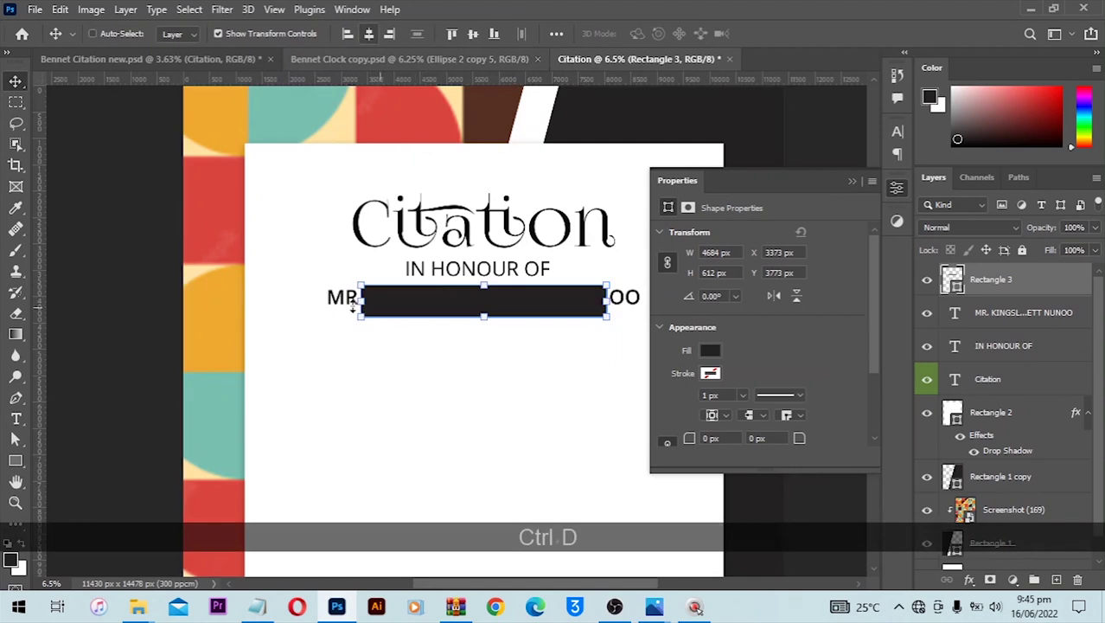
shift+click(340, 298)
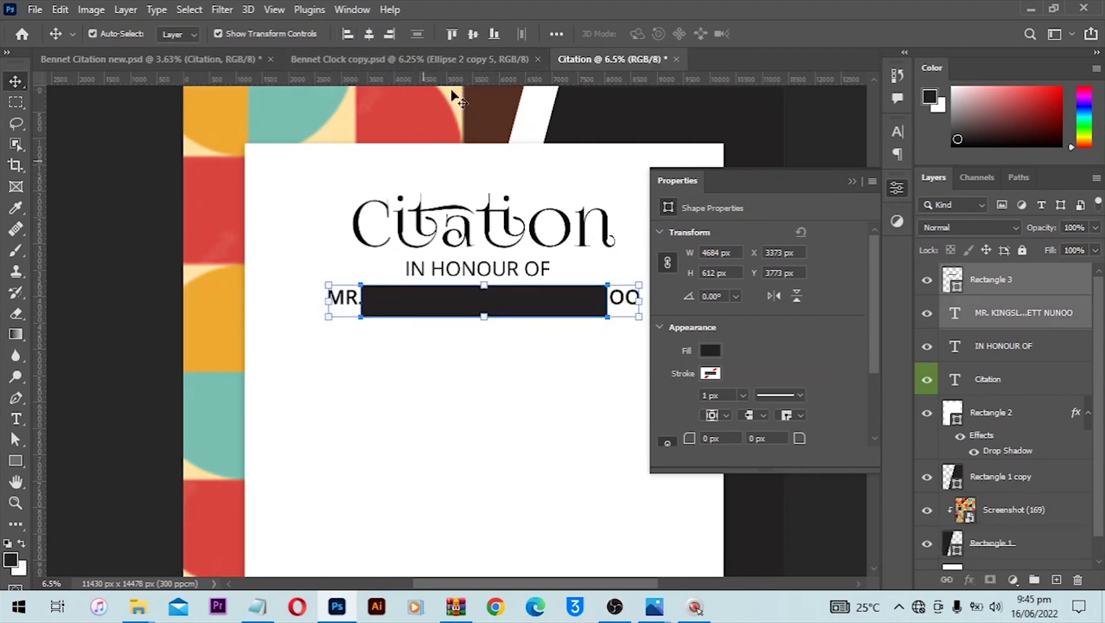
click(474, 37)
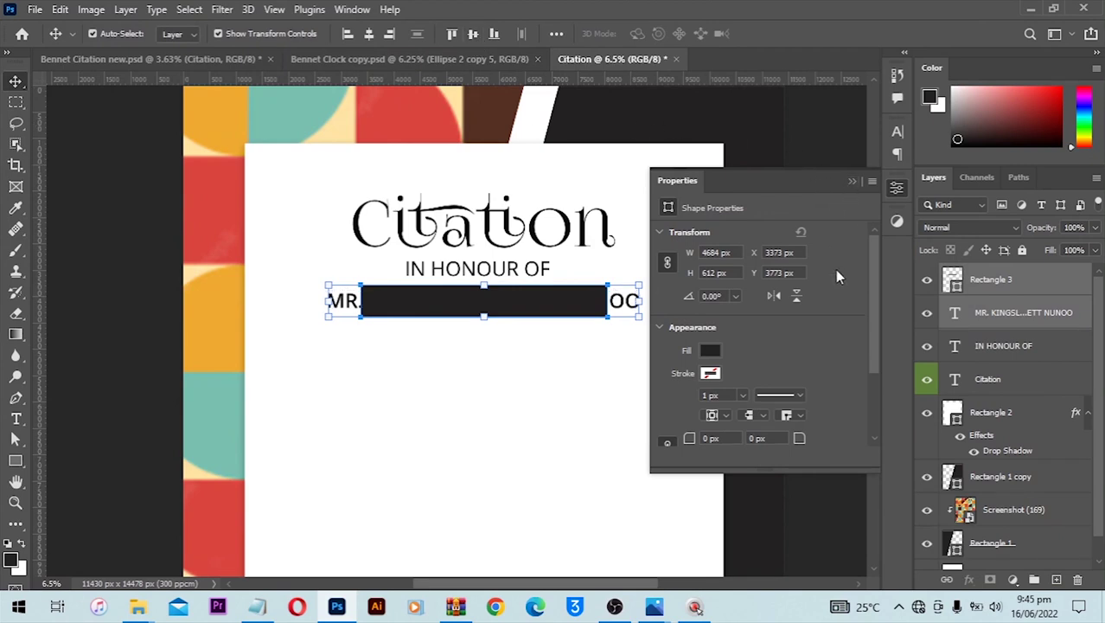
Select only the rectangle over the honouree's name and set its fill to no color.
click(1007, 282)
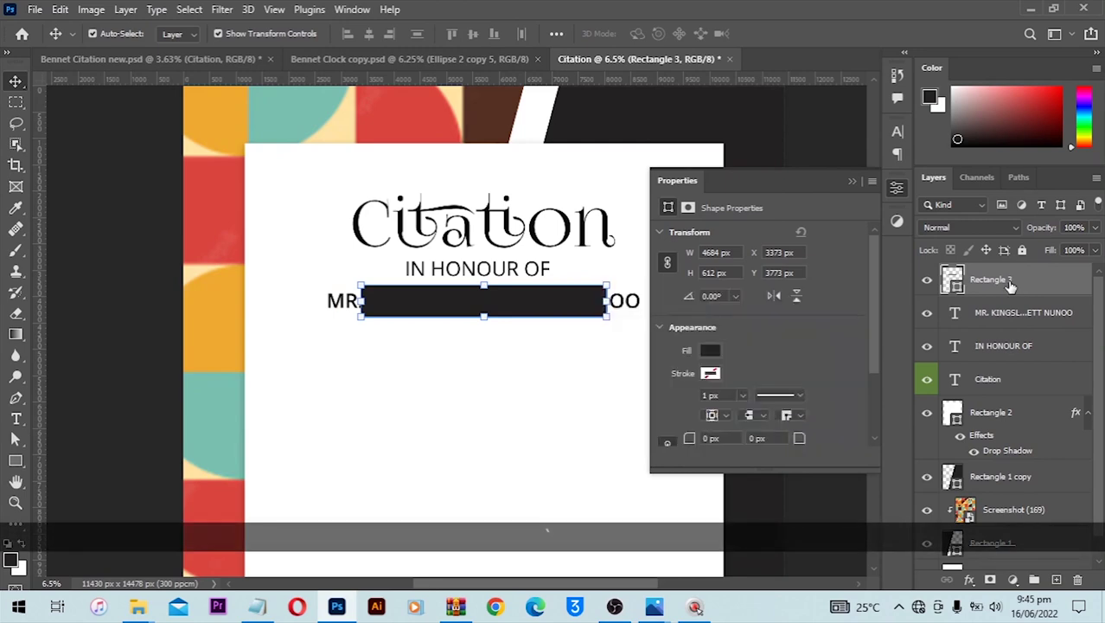
click(707, 351)
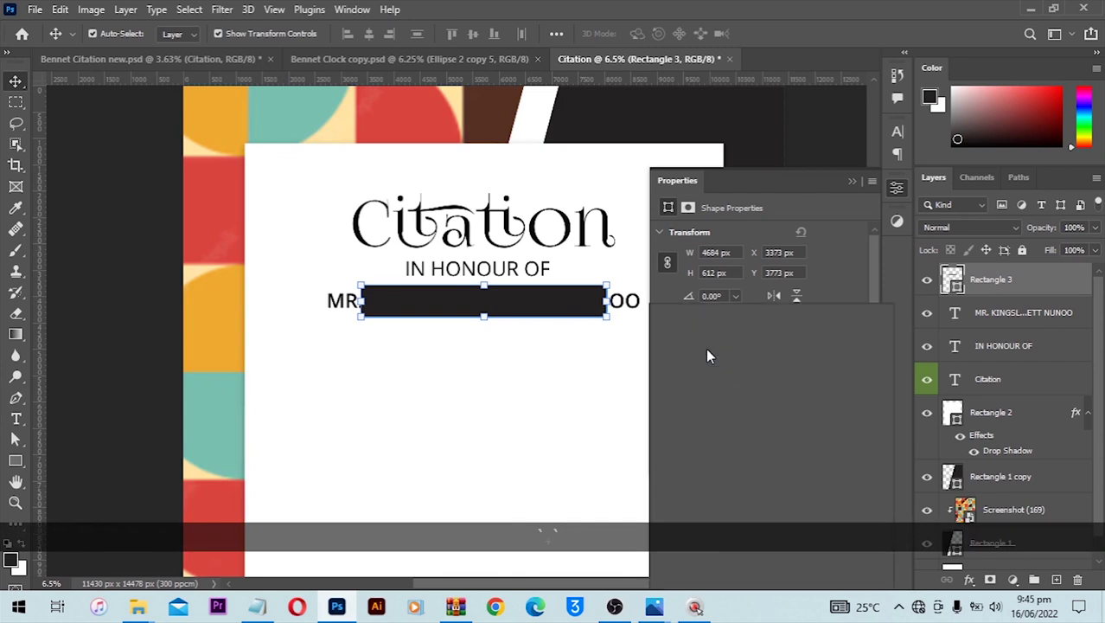
click(860, 263)
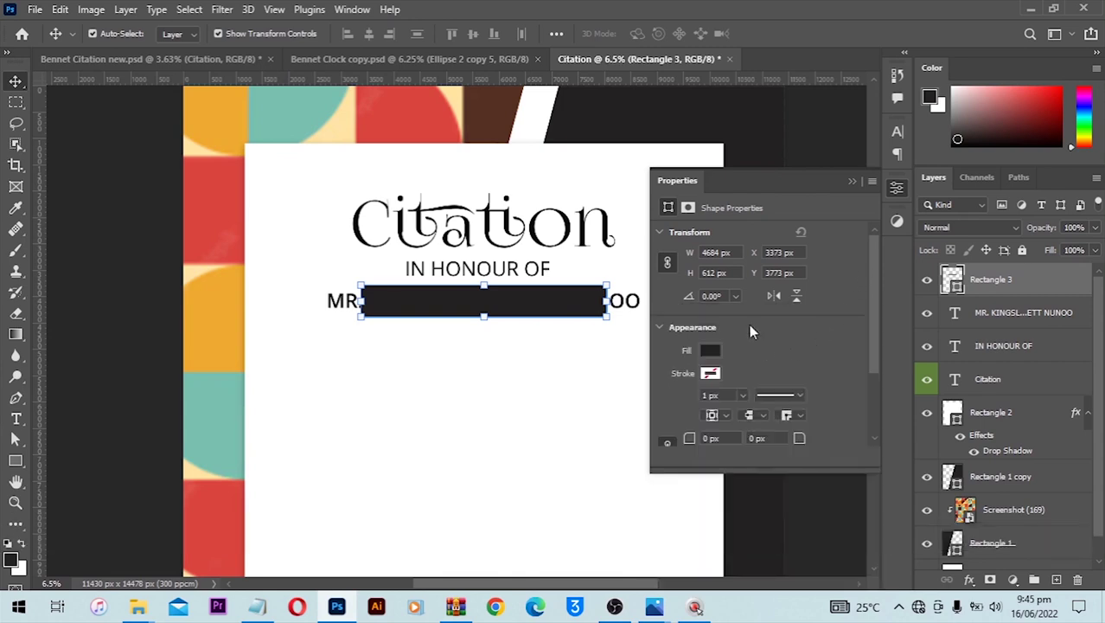
click(852, 183)
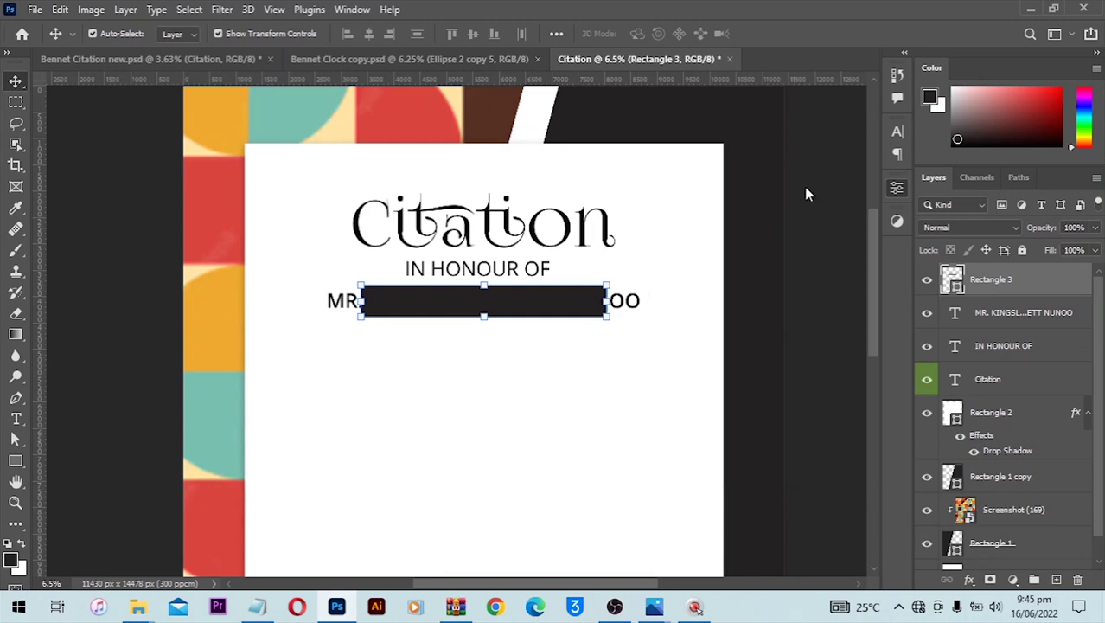
click(17, 466)
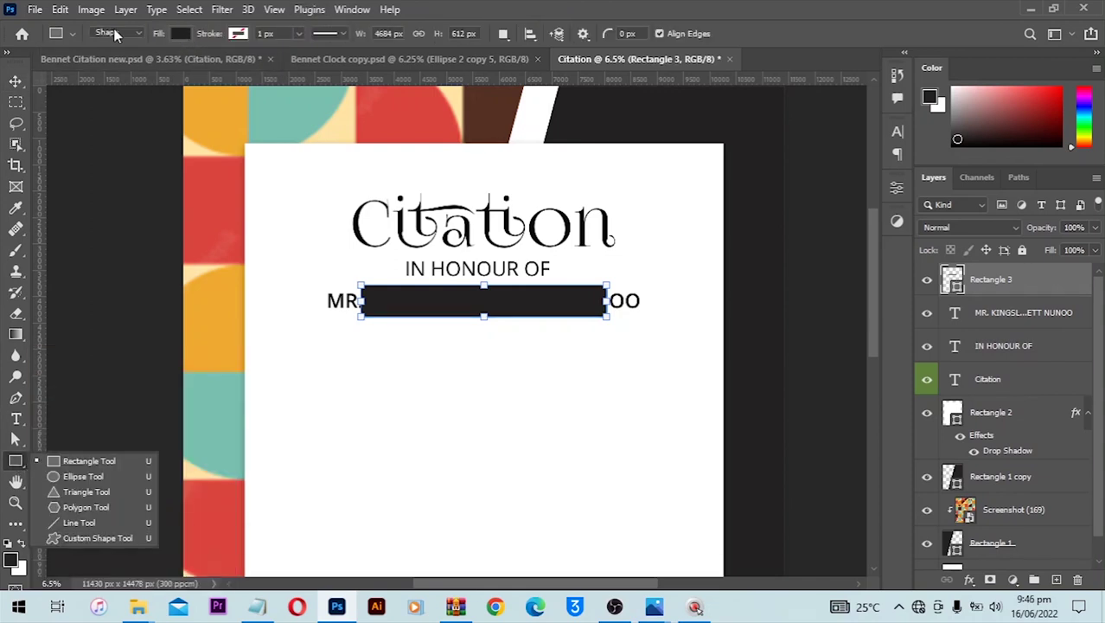
click(175, 33)
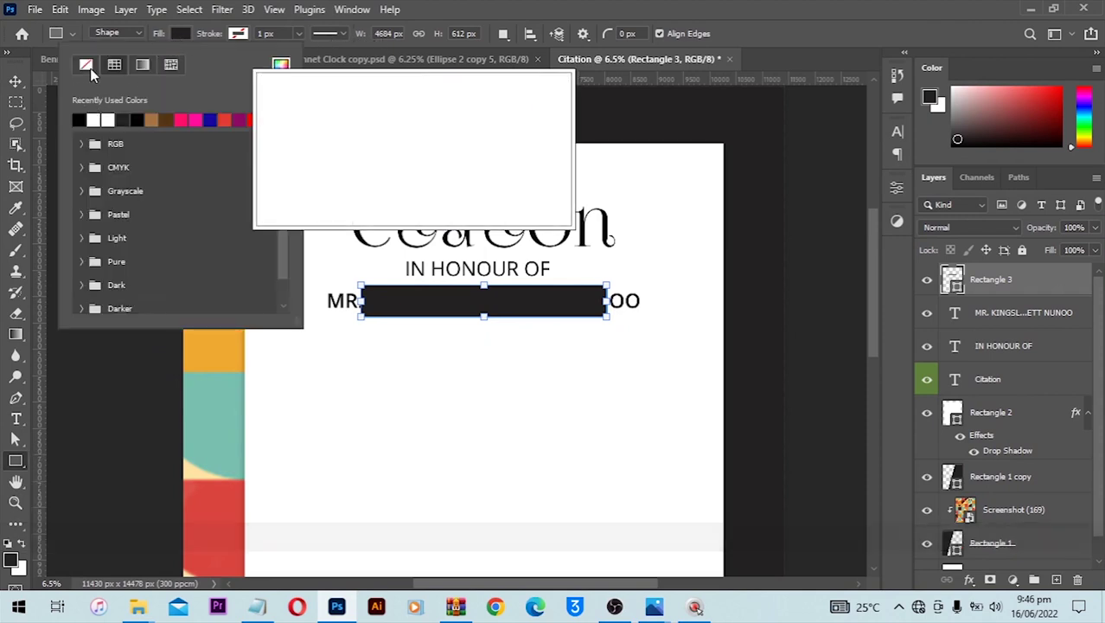
click(86, 66)
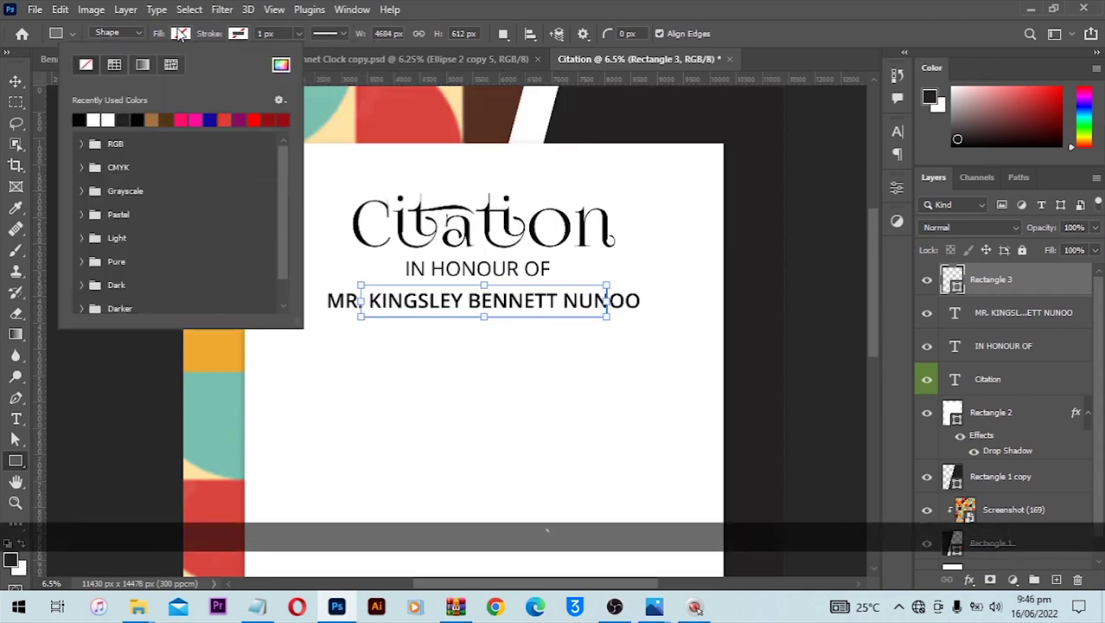
Give the unfilled rectangle a solid black stroke 8 px wide.
click(238, 34)
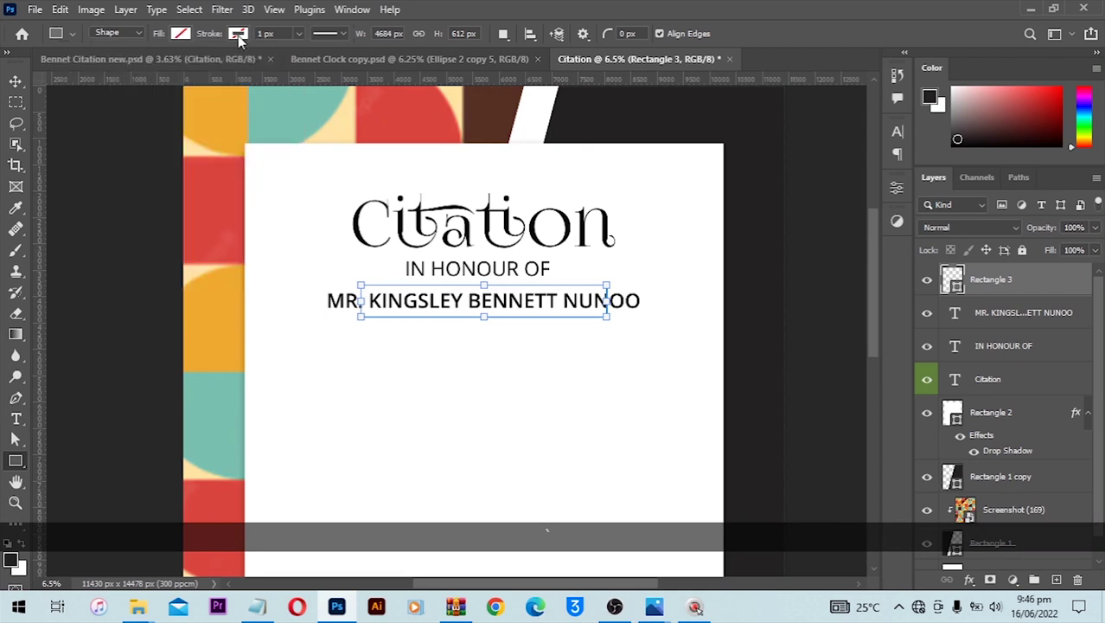
click(238, 34)
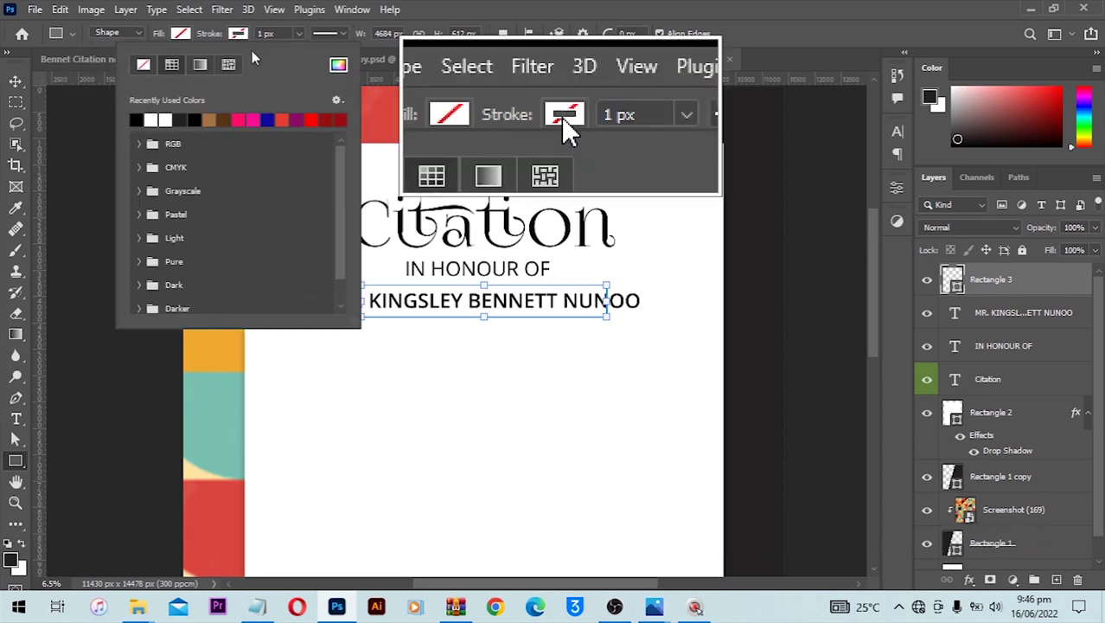
click(148, 118)
key(Return)
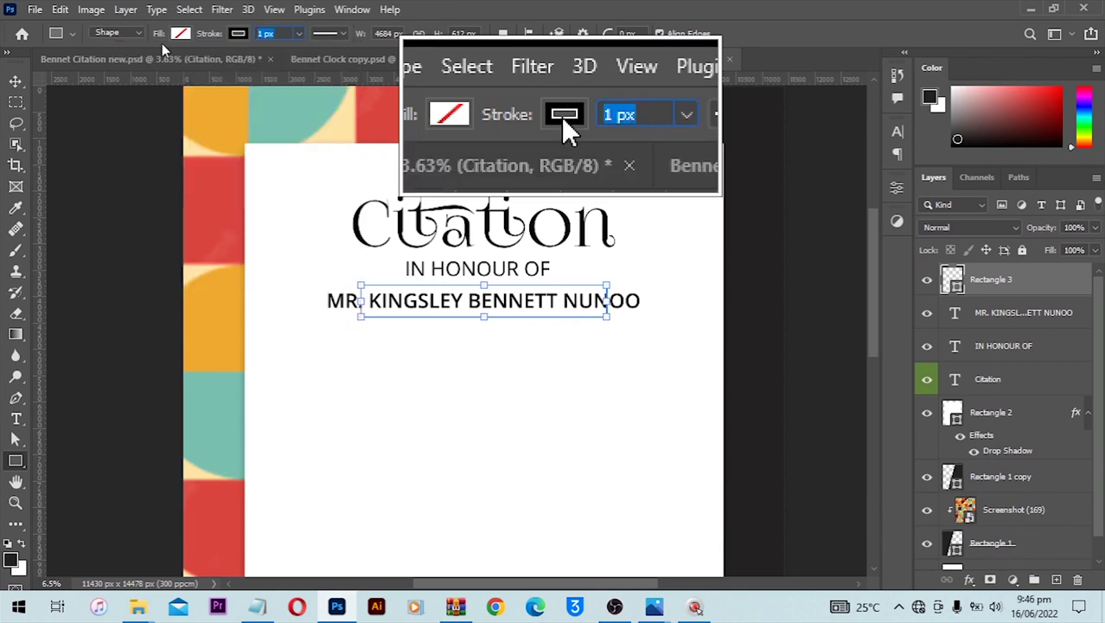
text(8)
key(Return)
click(16, 81)
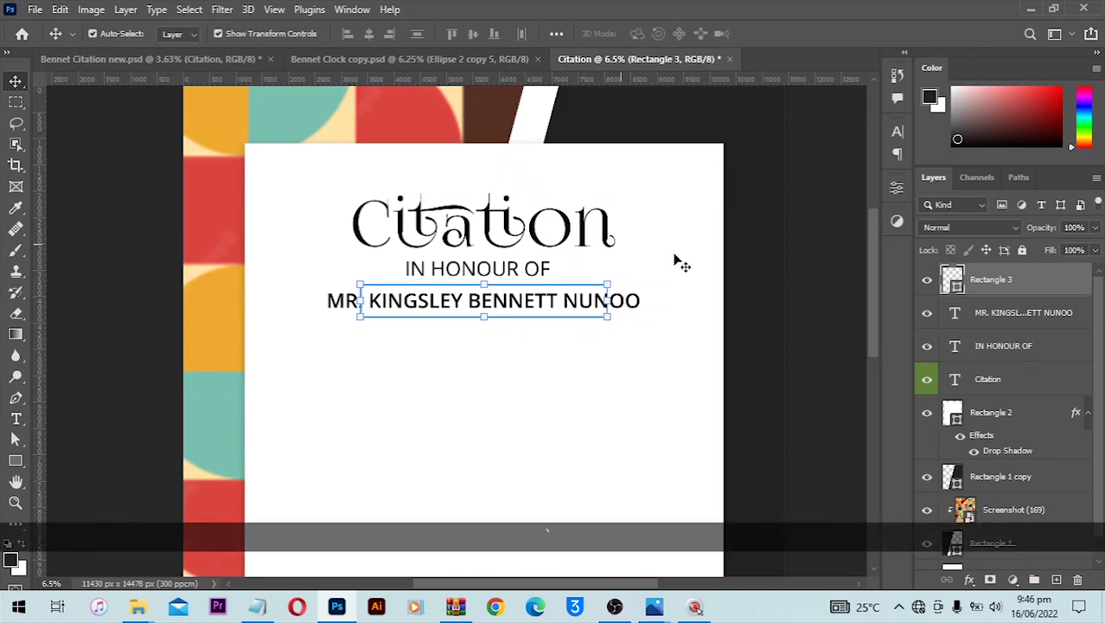
Select the honouree's name together with its outline rectangle, scale both down slightly about their center, and nudge them up a little.
key(shift)
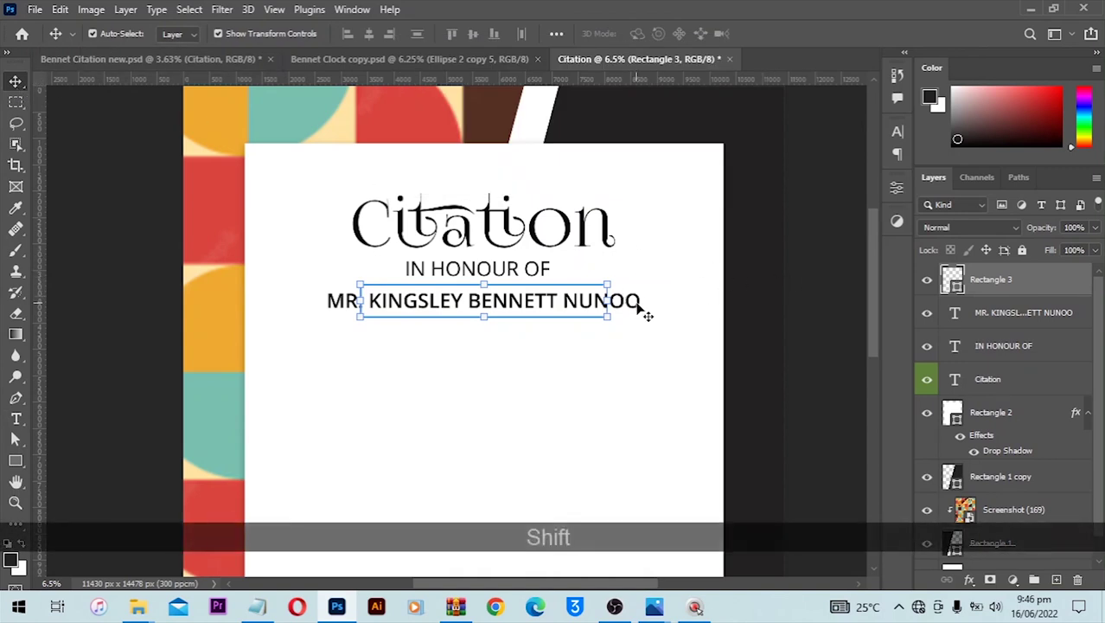
mouse_move(611, 286)
mouse_down()
mouse_move(642, 286)
mouse_move(624, 284)
mouse_up()
key(Return)
key(Up)
key(Up)
key(Up)
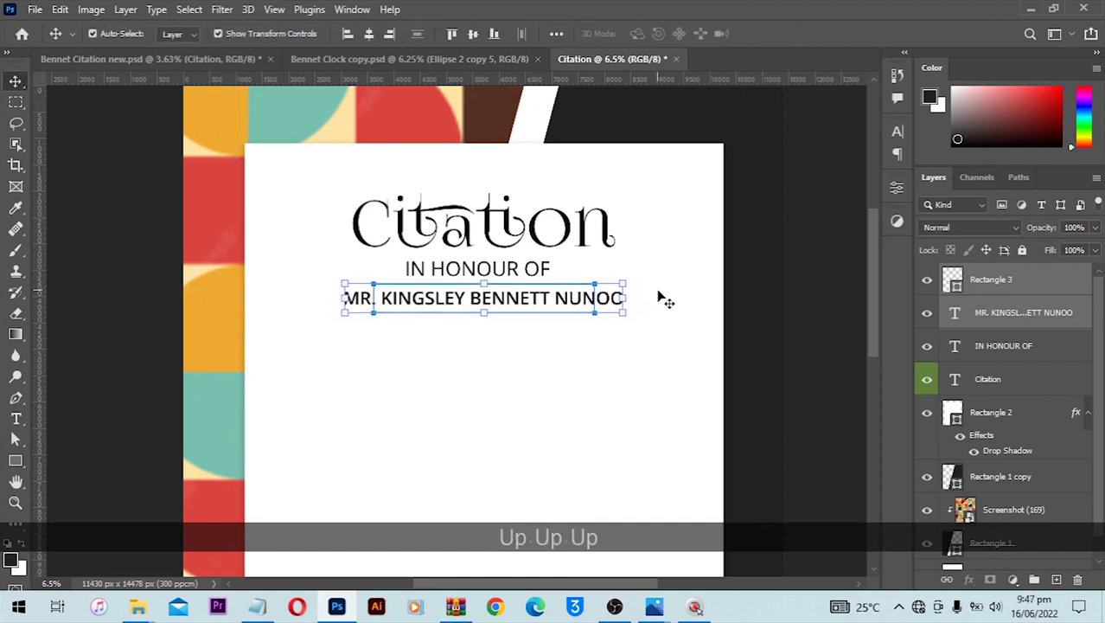
scroll(778, 263, down, 2)
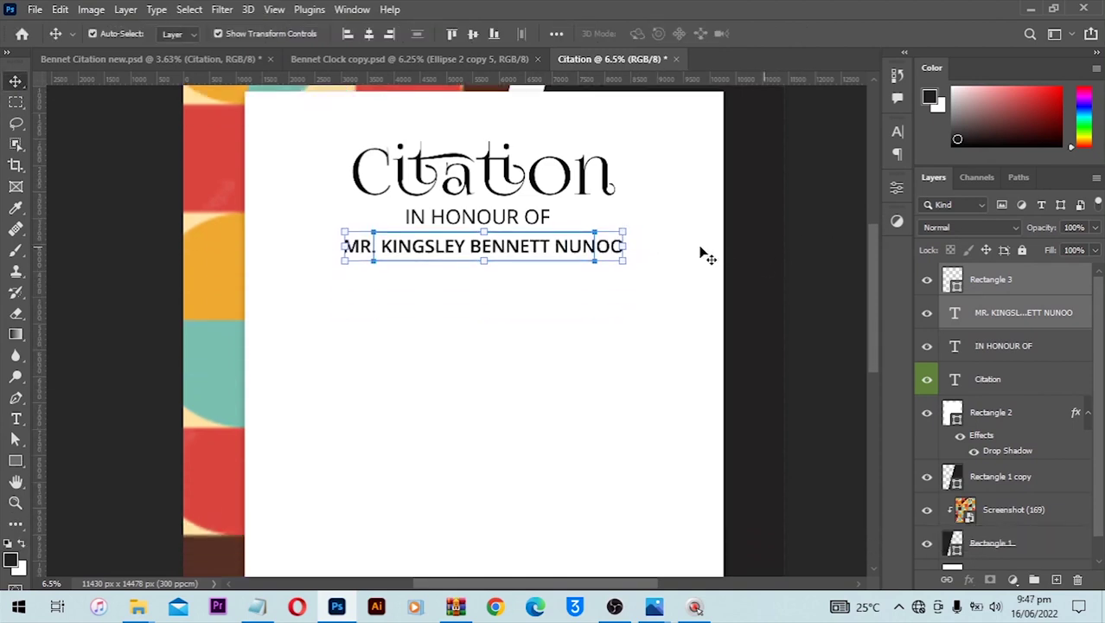
click(542, 215)
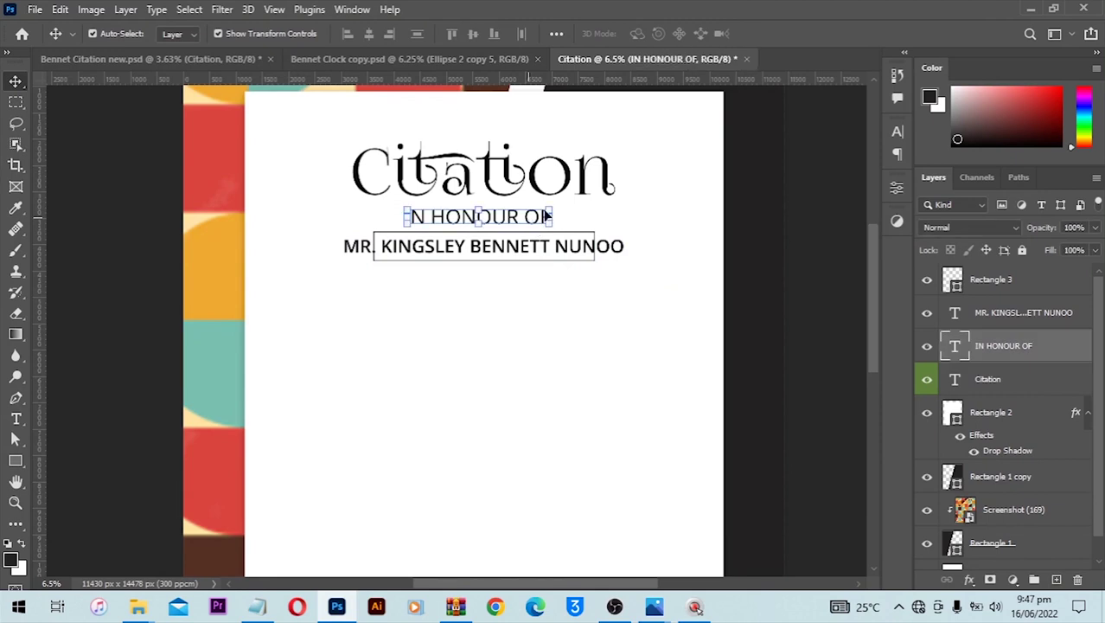
drag(547, 210, 548, 208)
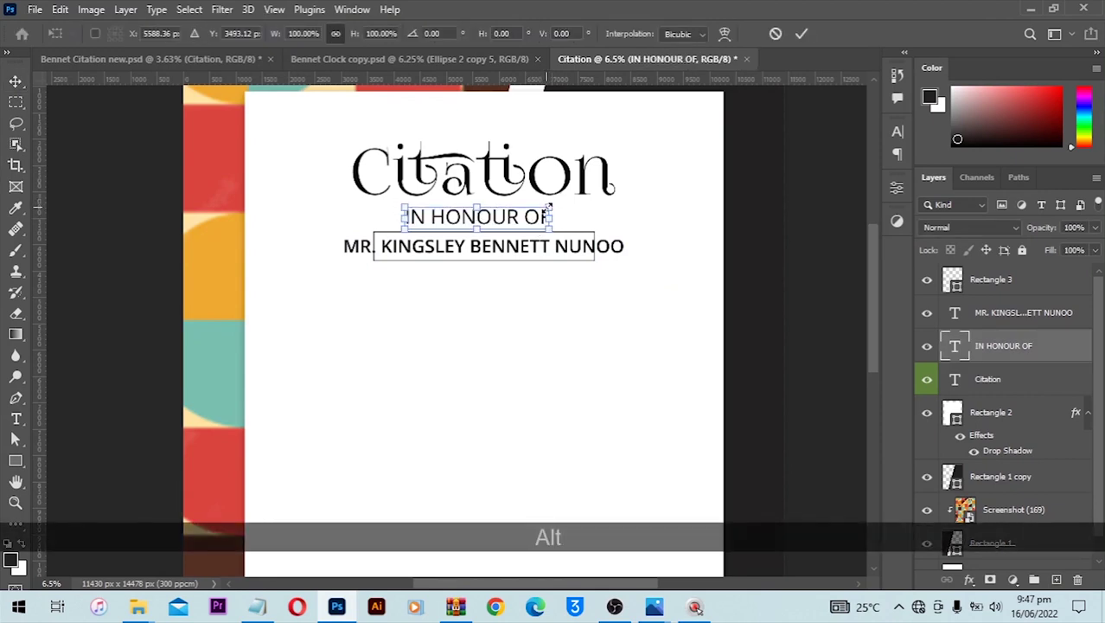
key(Escape)
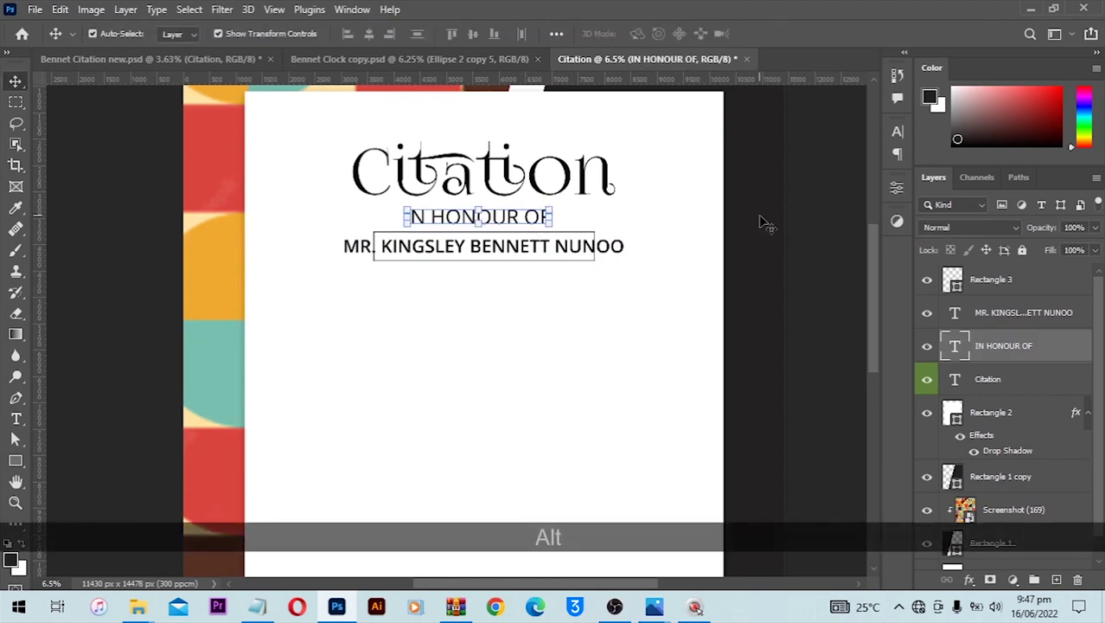
scroll(584, 254, up, 3)
key(ctrl+z)
Try to widen the outline rectangle equally on both sides to enclose the whole name, and undo the widening.
click(309, 188)
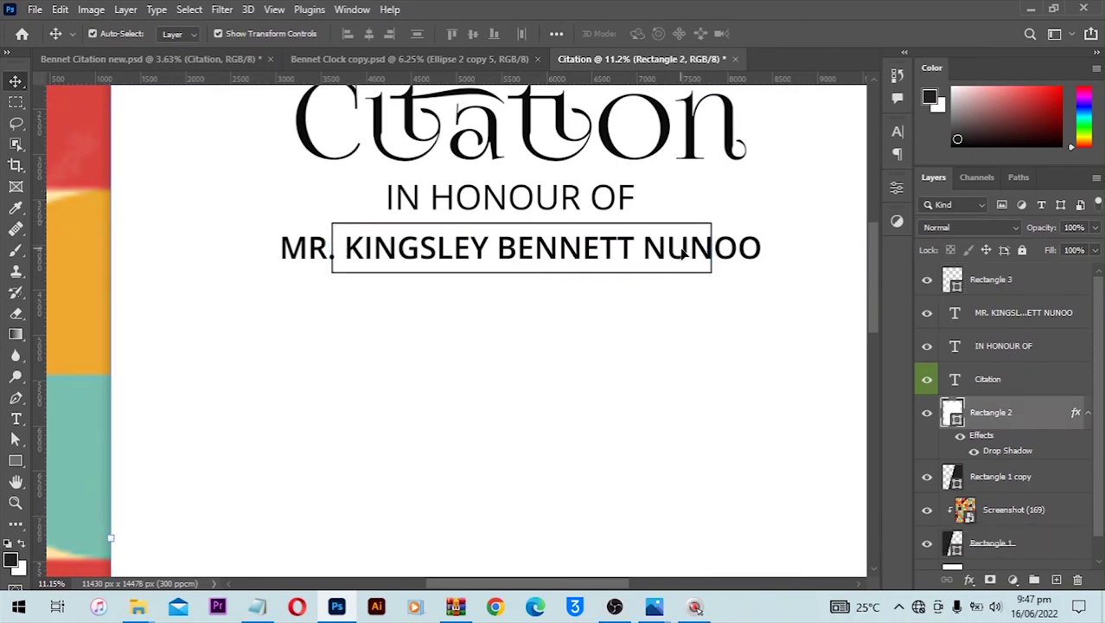
click(990, 281)
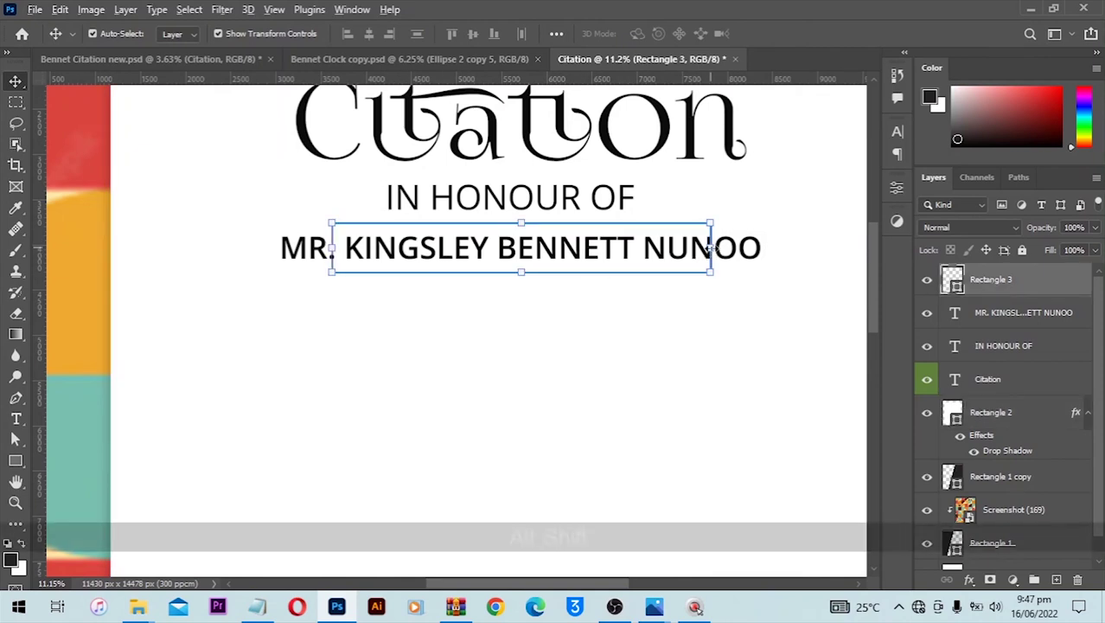
drag(710, 248, 780, 248)
key(Return)
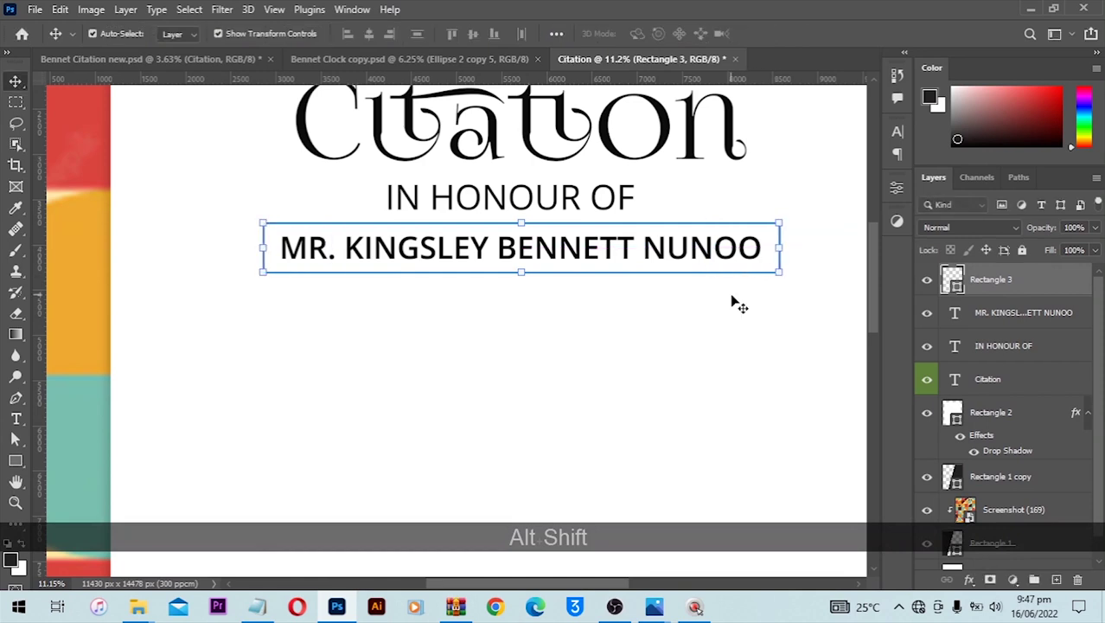
click(730, 302)
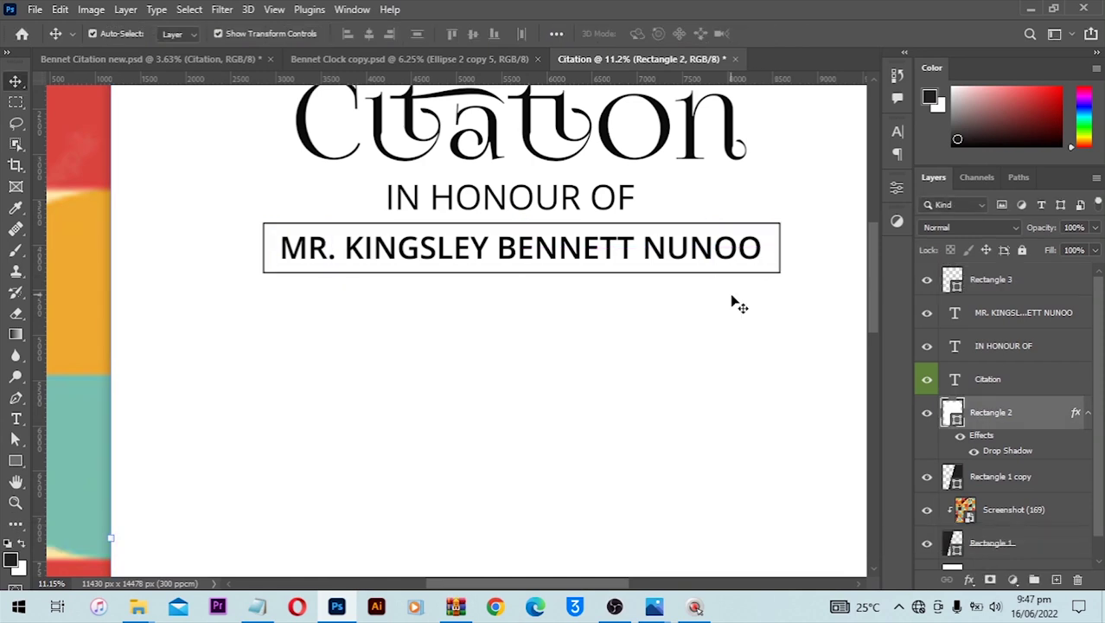
key(ctrl+z)
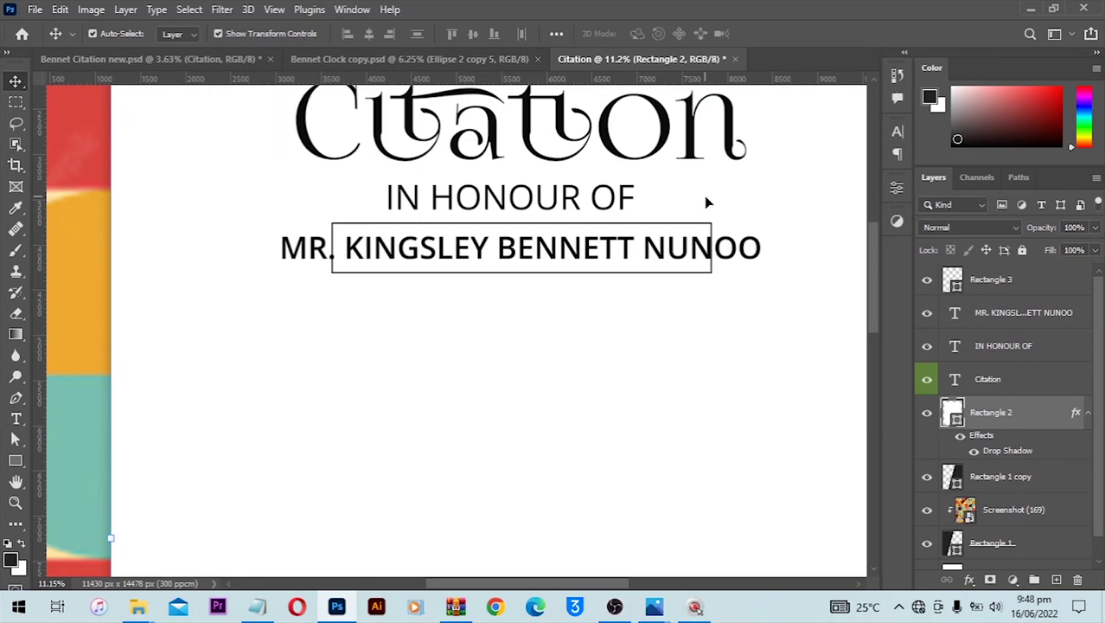
Mask out both short vertical sides of the outline rectangle around the honouree's name, keeping only the lines above and below it.
click(1000, 283)
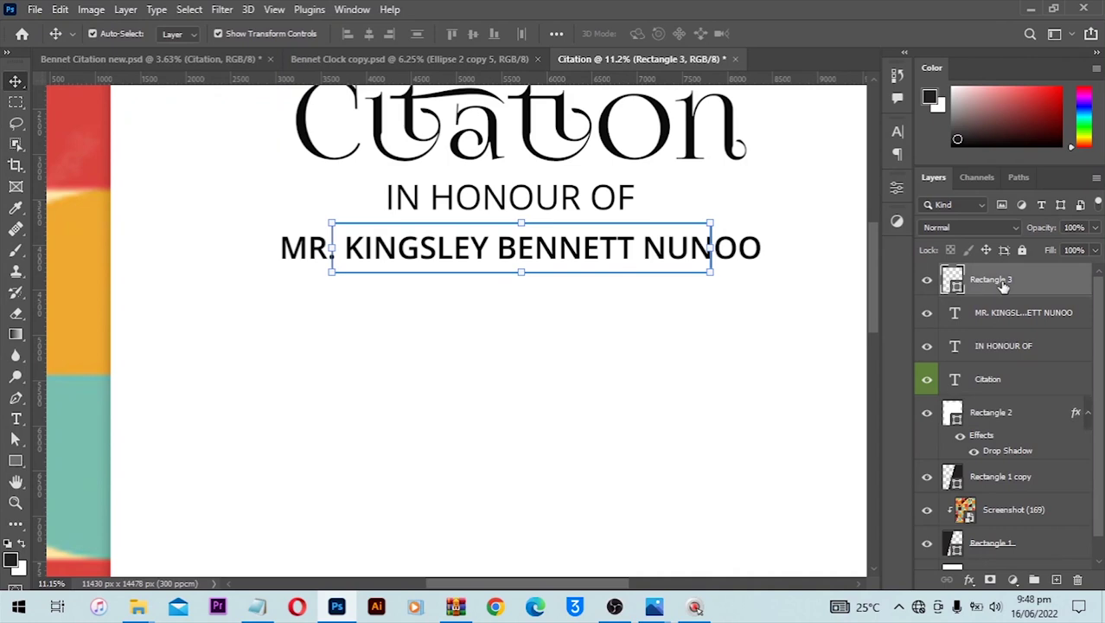
drag(14, 103, 90, 112)
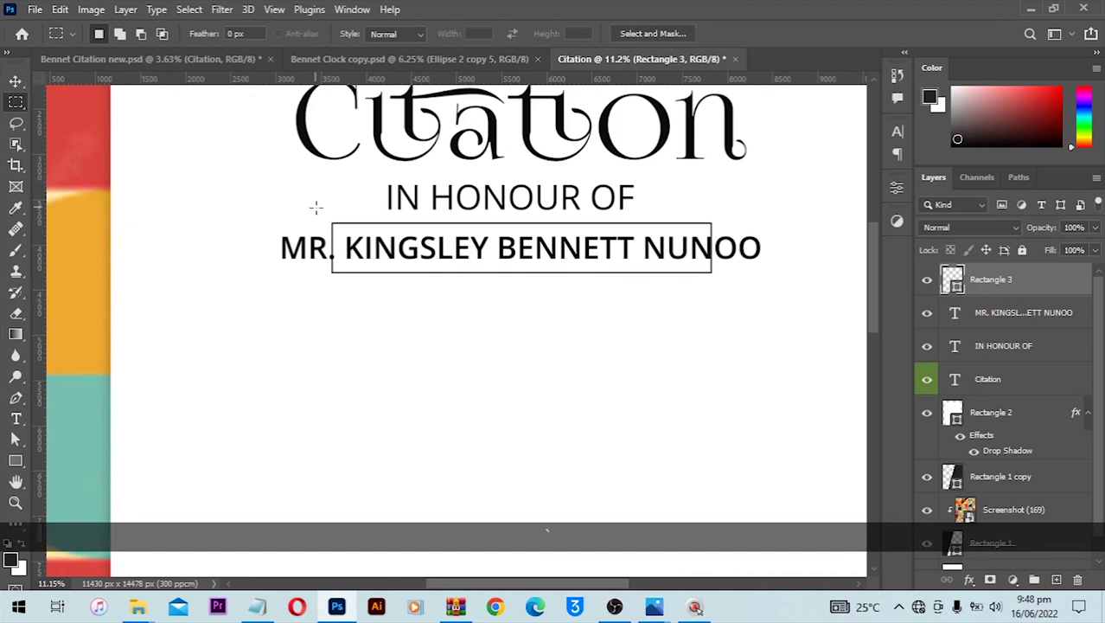
drag(316, 208, 337, 294)
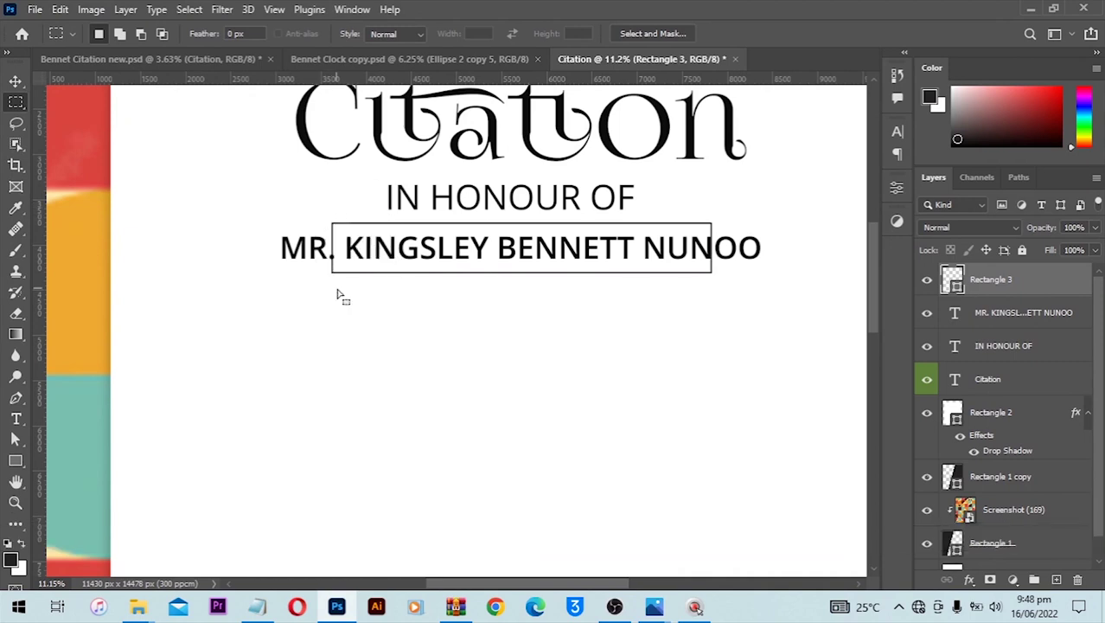
key(shift)
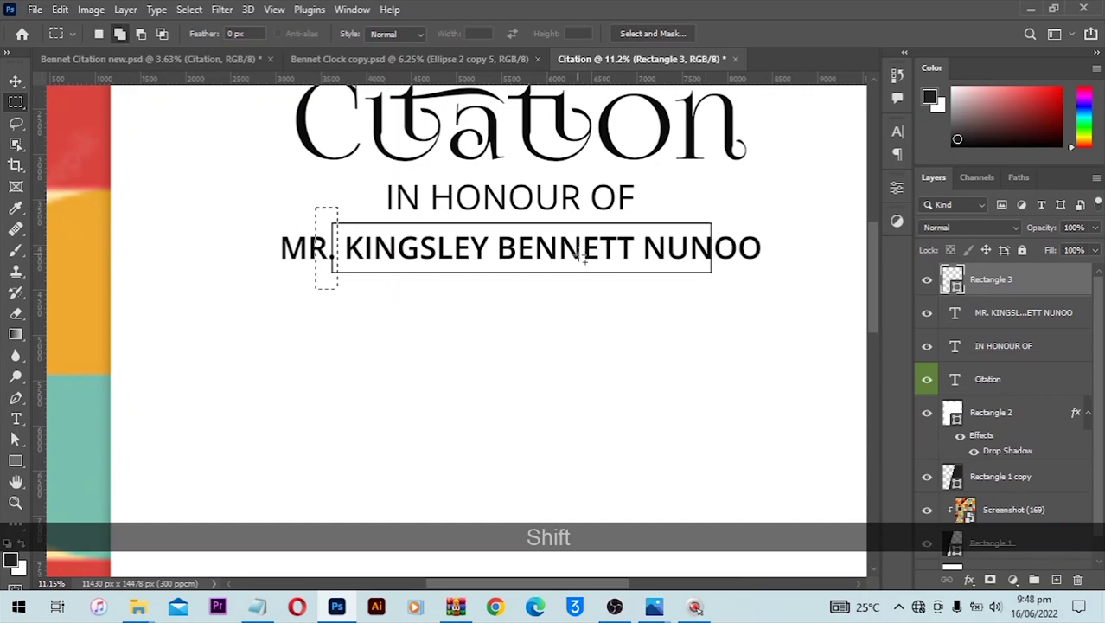
key(shift+grave)
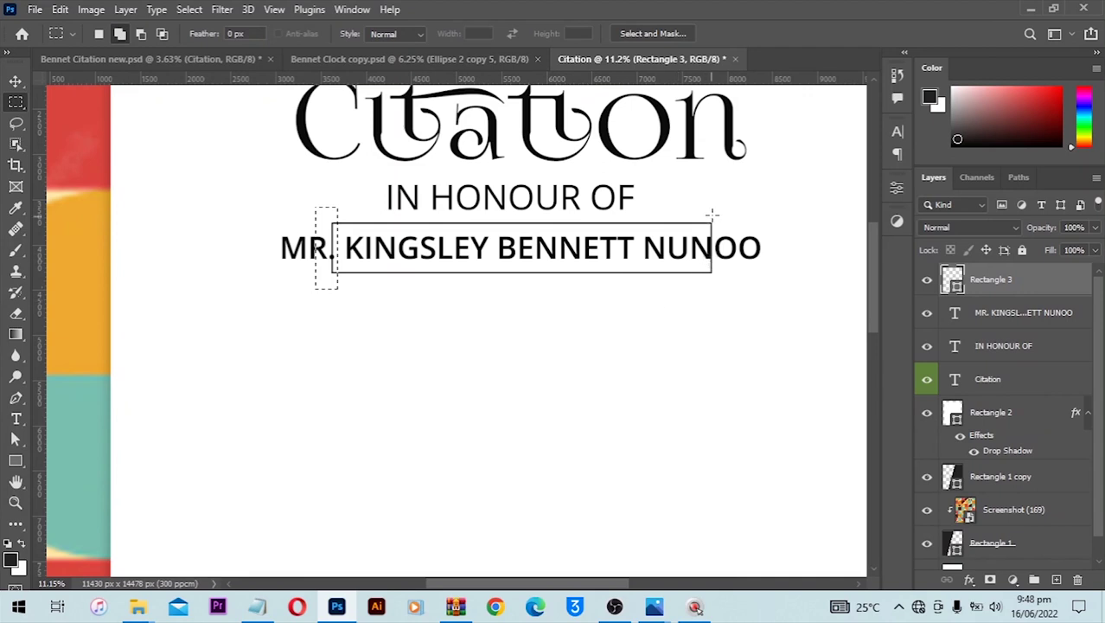
key(shift)
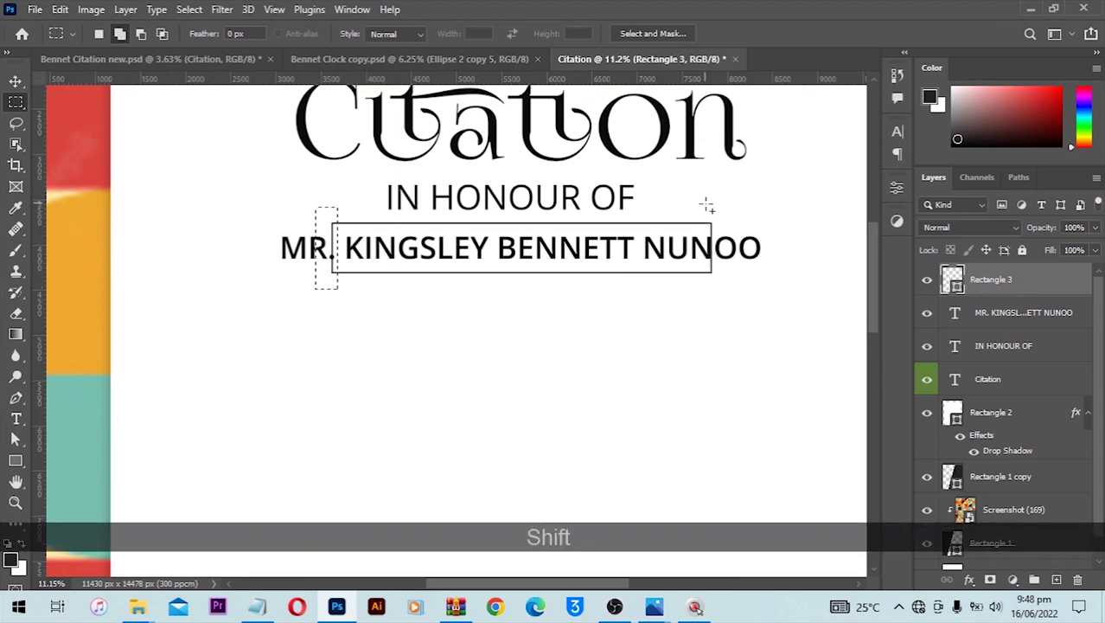
drag(709, 206, 730, 295)
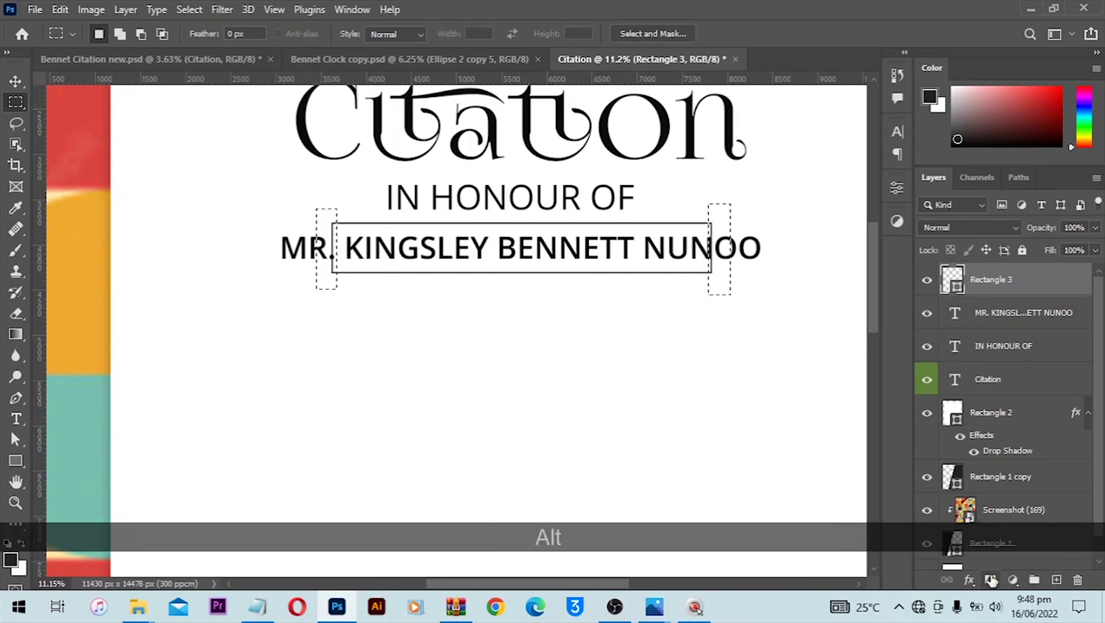
alt+click(992, 580)
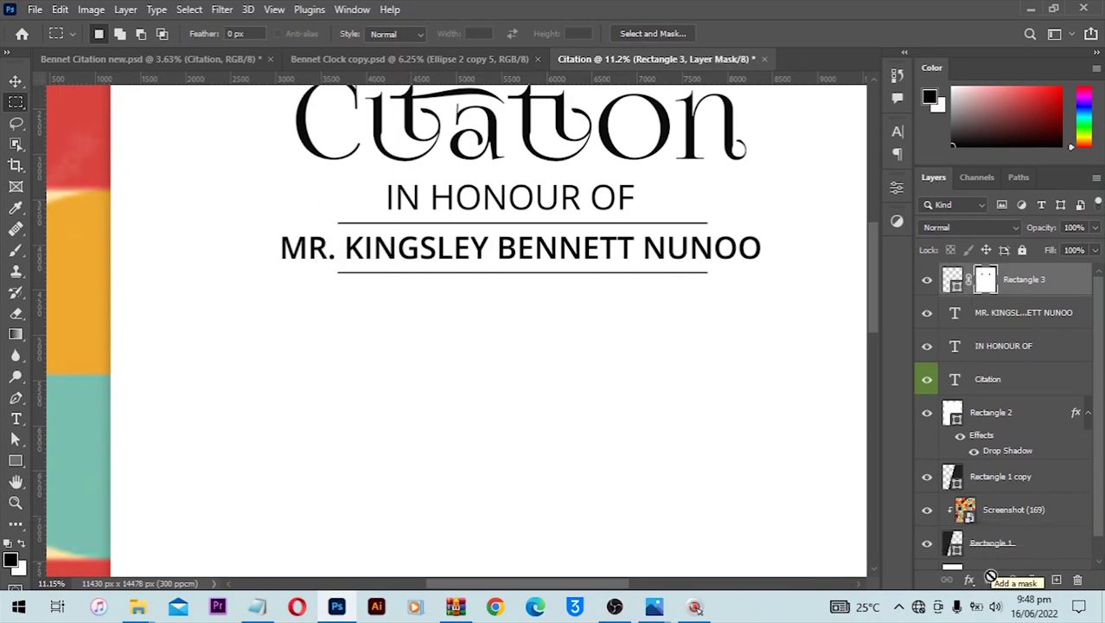
click(16, 82)
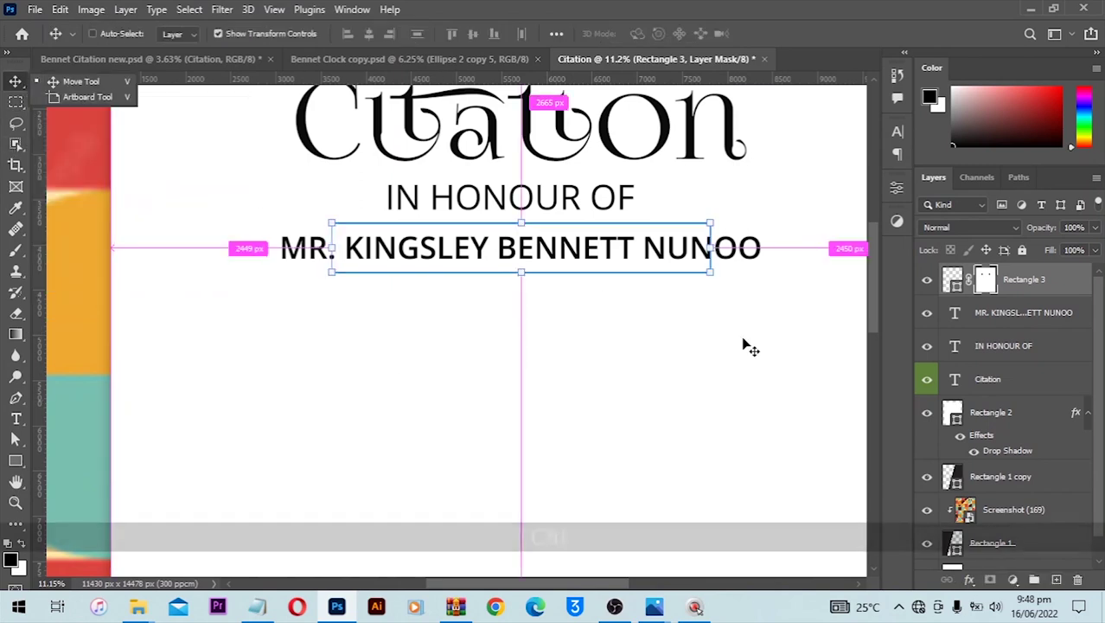
key(ctrl+0)
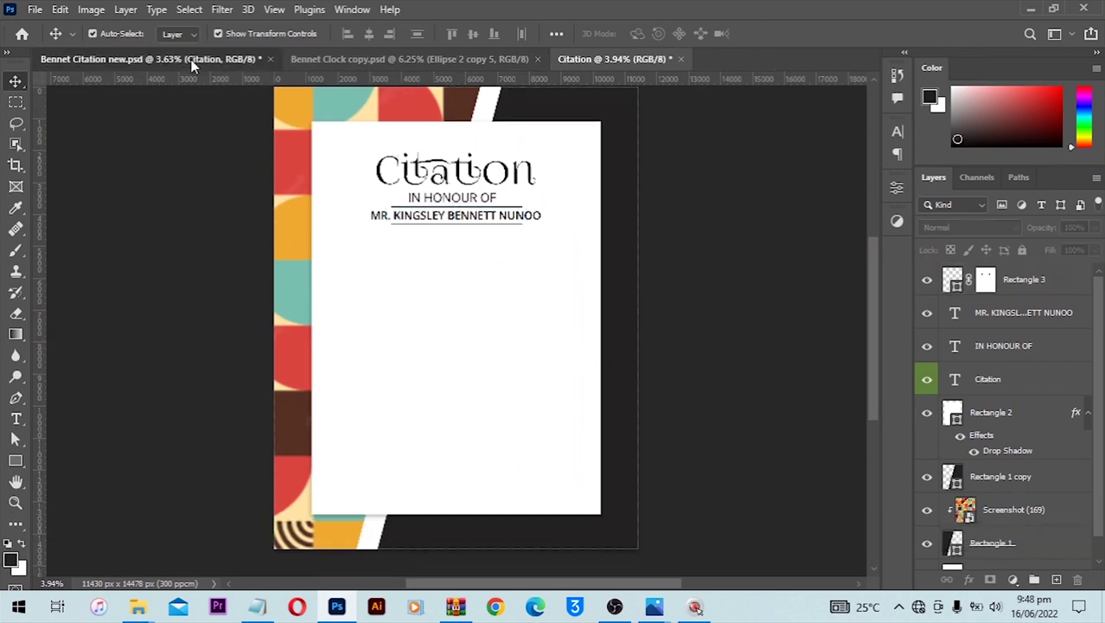
Refer to the finished citation, and draw a tall paragraph text box below the name on the page's left half, widening it slightly on both sides.
click(191, 61)
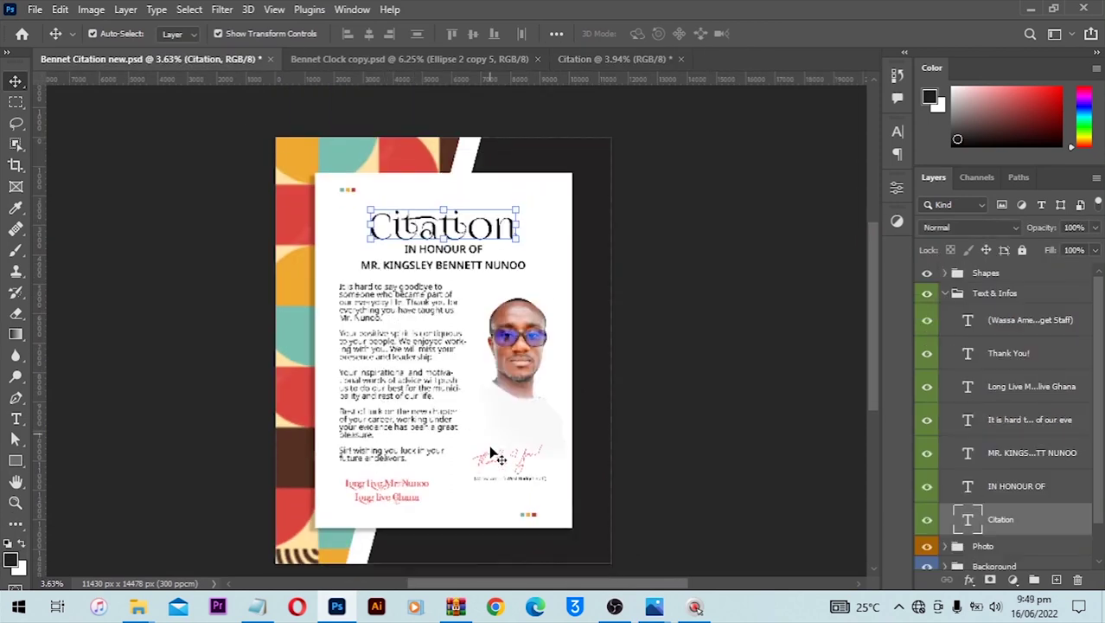
scroll(389, 445, down, 1)
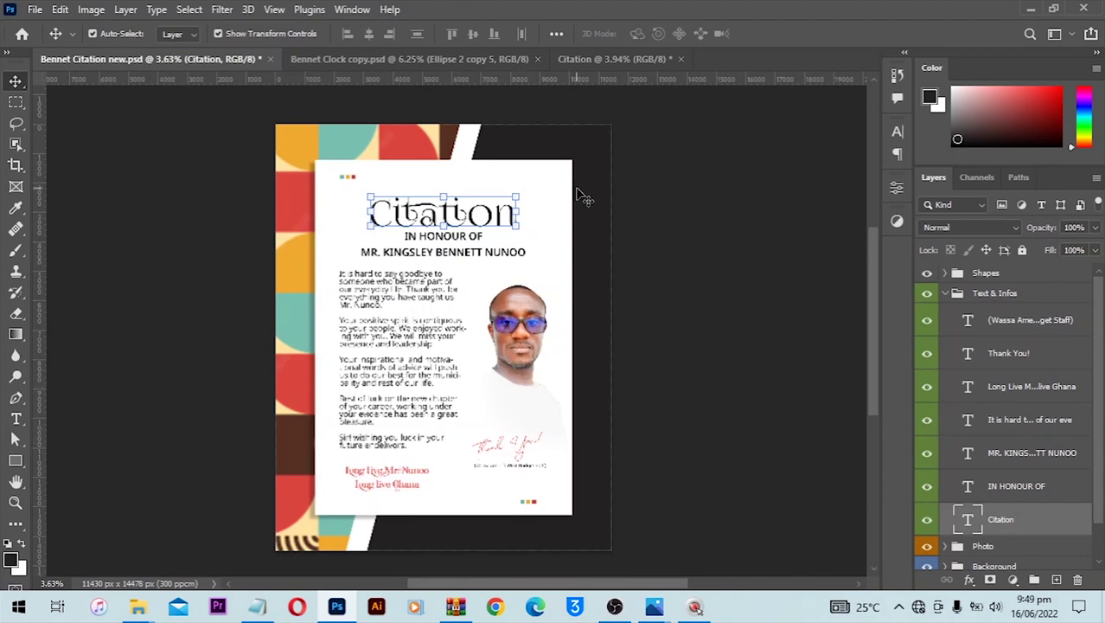
click(611, 61)
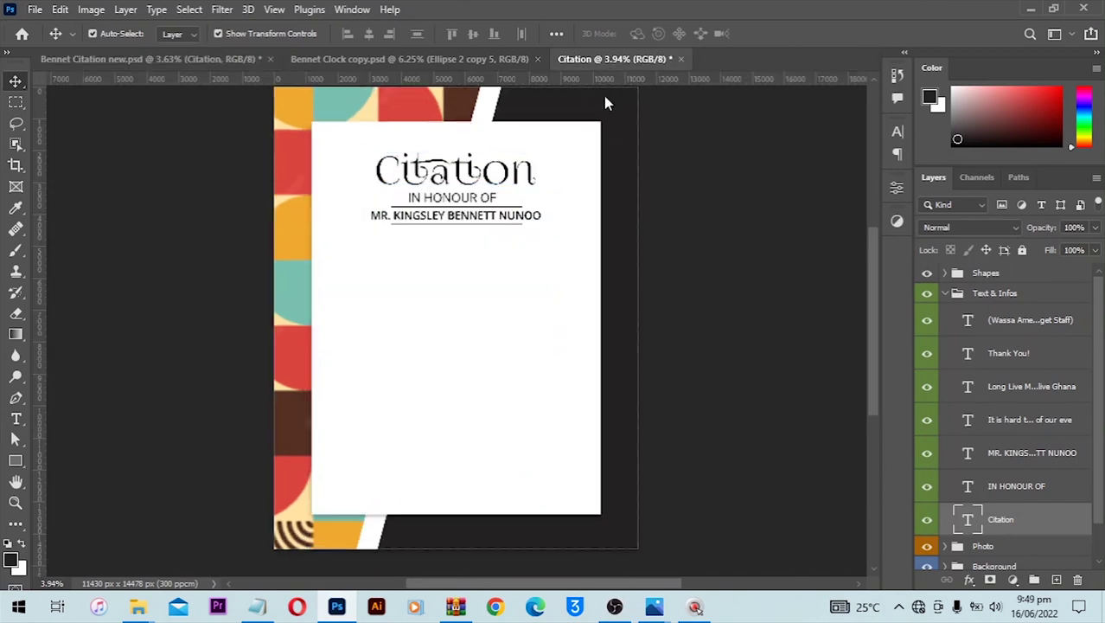
click(16, 421)
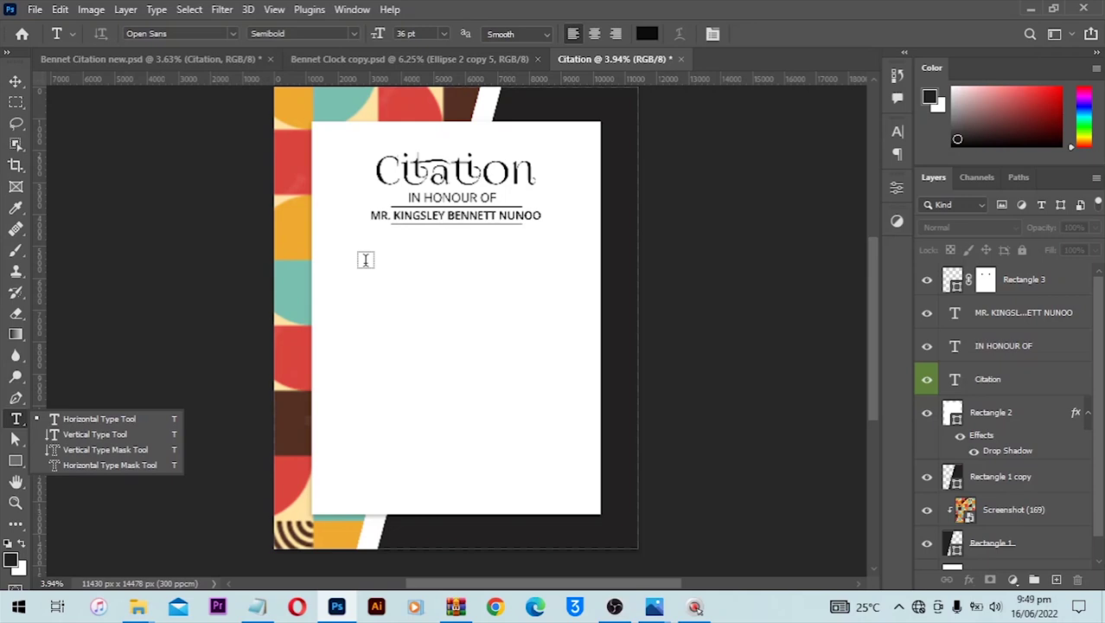
scroll(406, 254, up, 1)
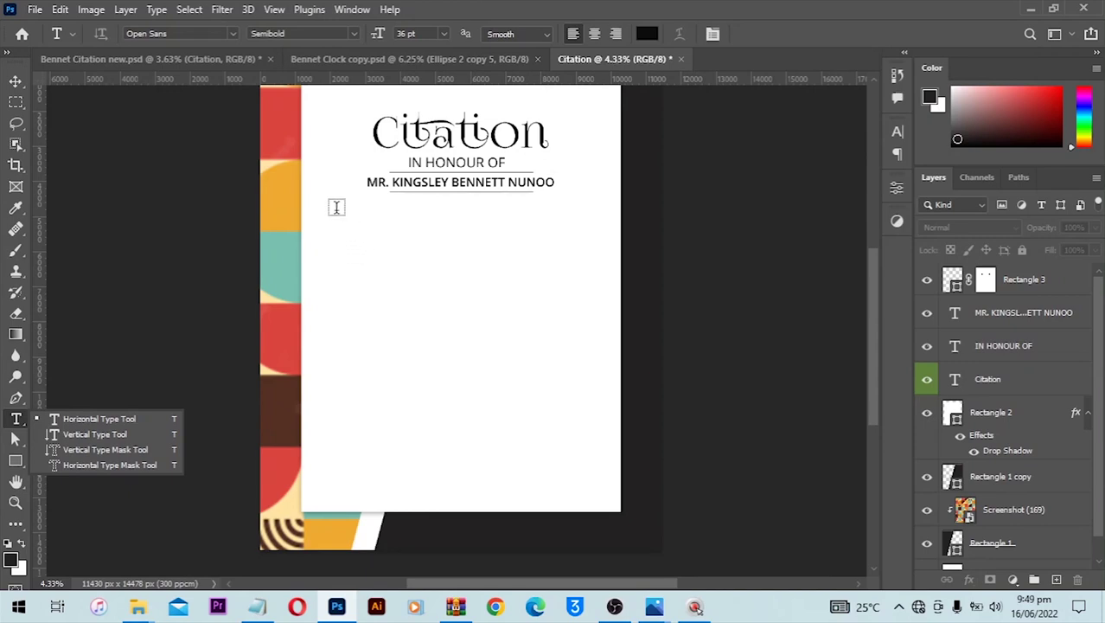
drag(338, 205, 475, 478)
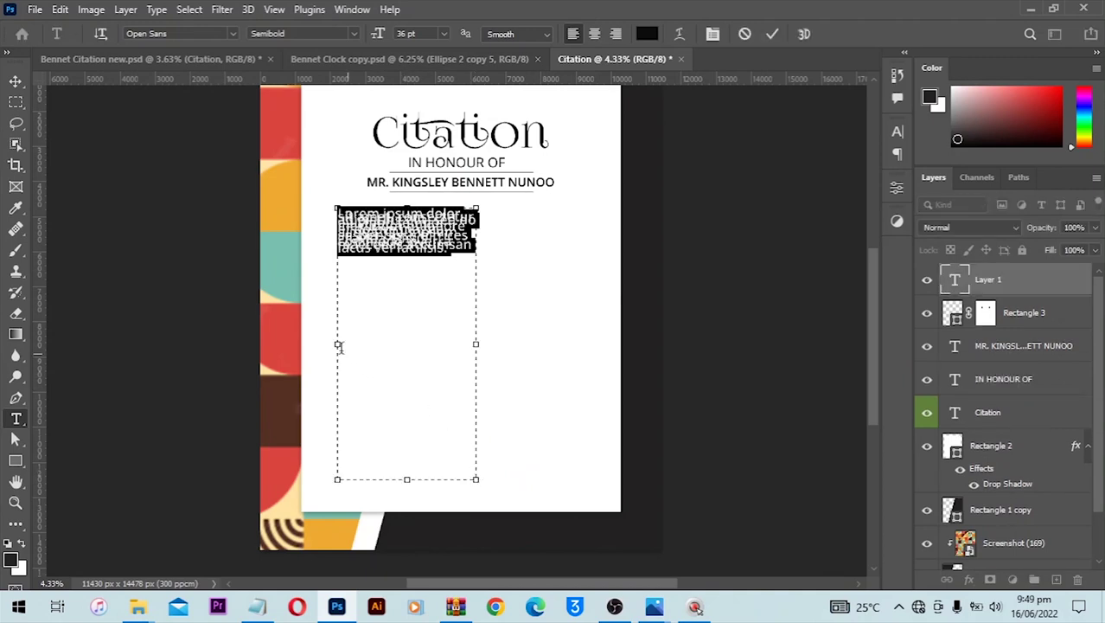
drag(337, 342, 333, 341)
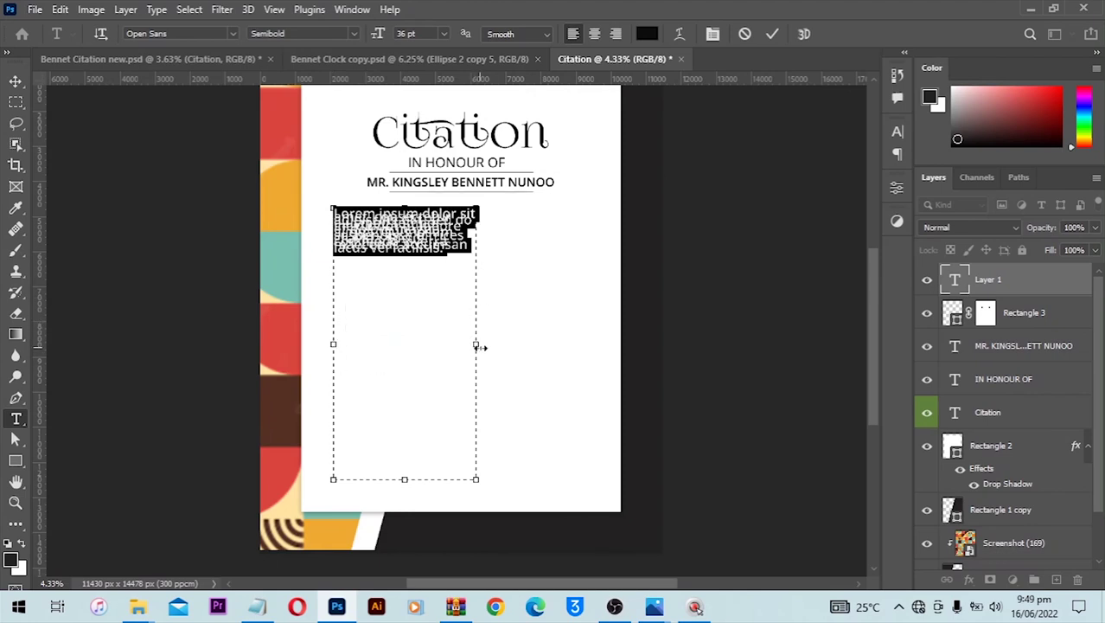
drag(476, 343, 481, 350)
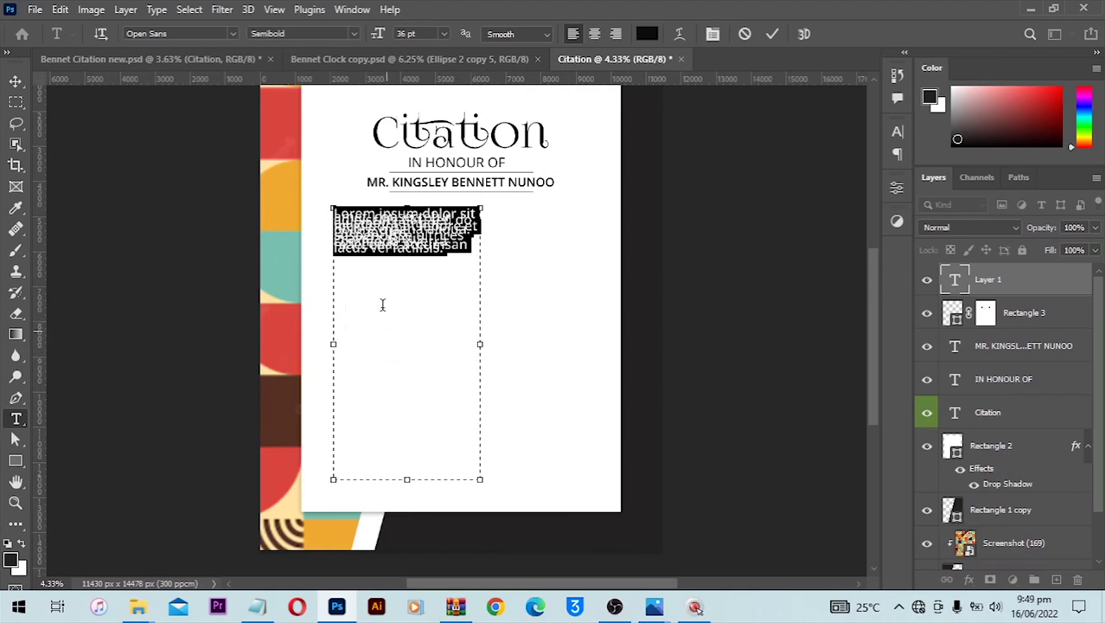
drag(332, 345, 330, 345)
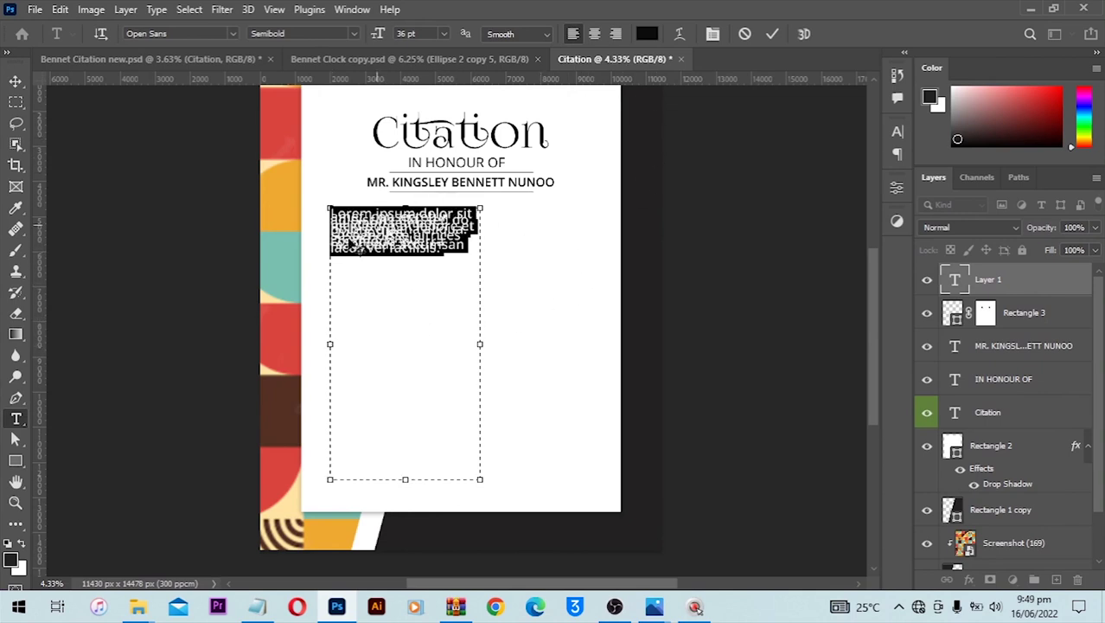
Copy the message paragraphs from "It is hard to say goodbye" through "future endeavors" in Notepad and paste them over the text box's placeholder text.
click(257, 607)
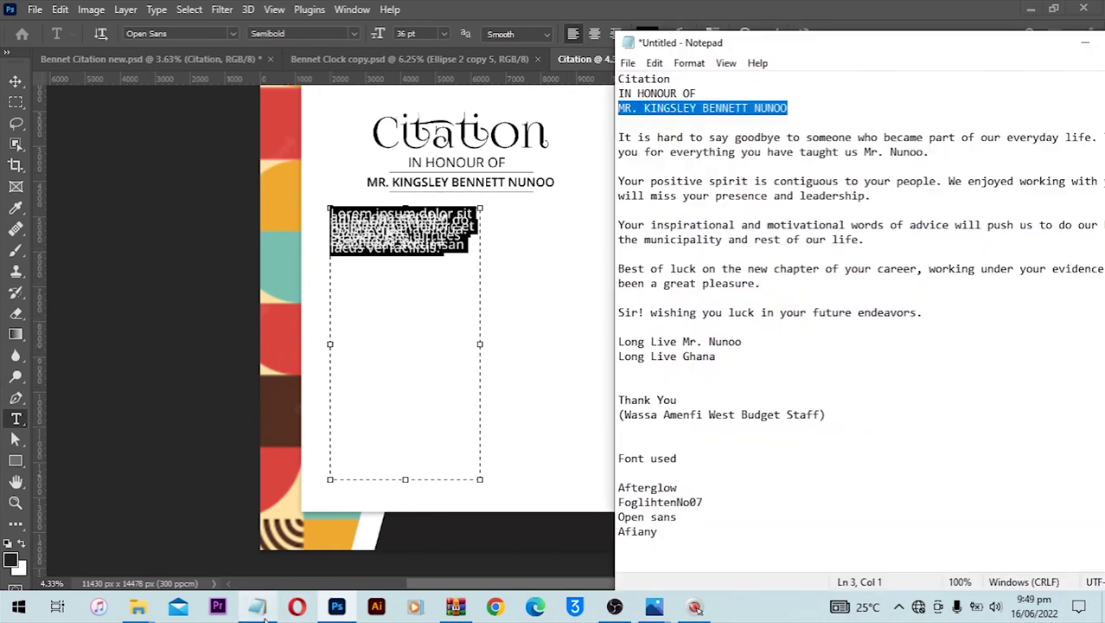
drag(763, 350, 650, 251)
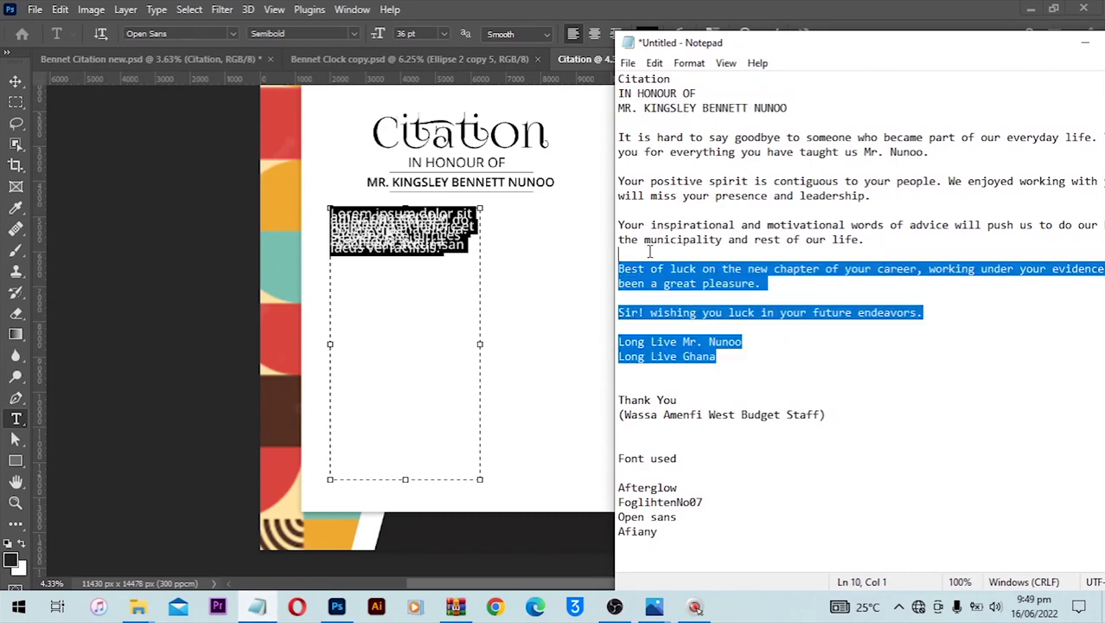
drag(1021, 313, 609, 129)
key(ctrl+c)
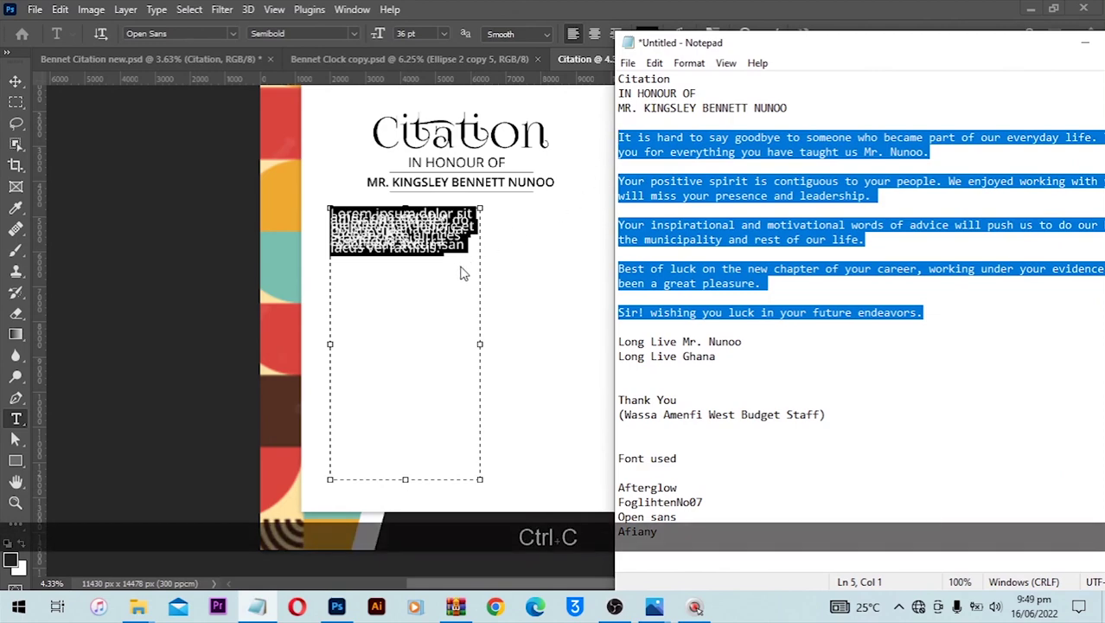
click(441, 236)
key(ctrl+v)
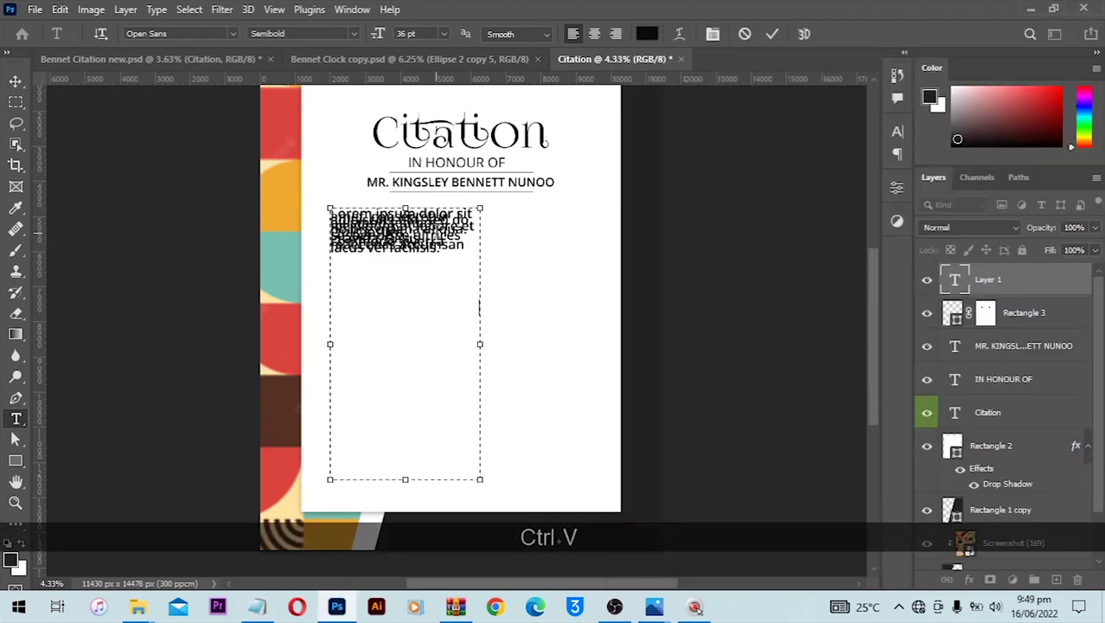
key(ctrl+a)
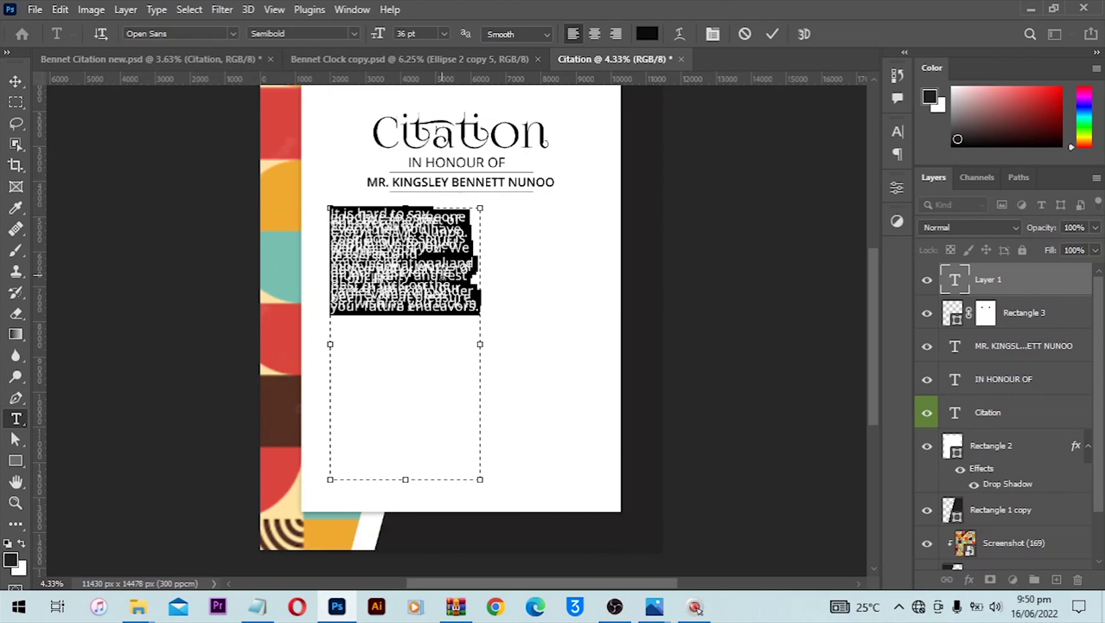
click(401, 281)
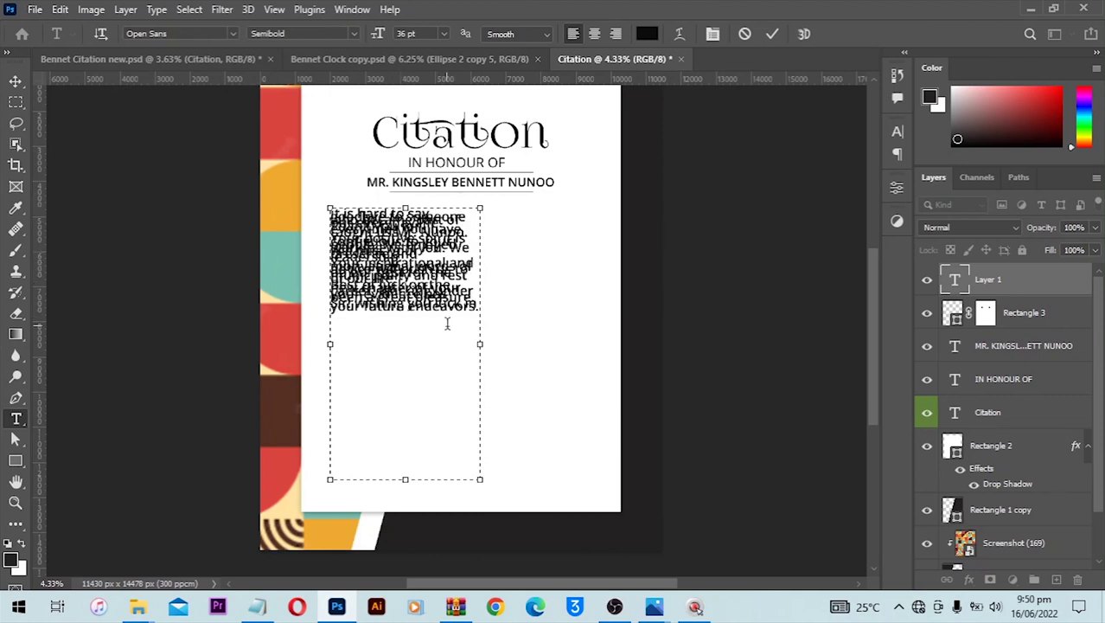
Select all the pasted message text and set its font size to 25 pt and its leading to 25 pt.
key(ctrl+a)
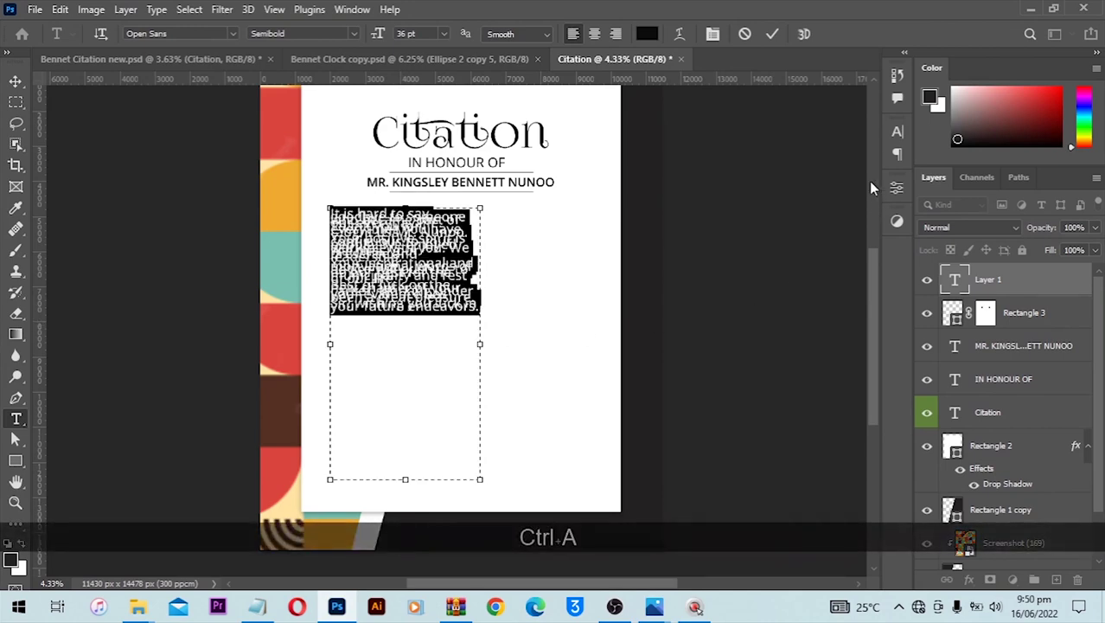
click(350, 8)
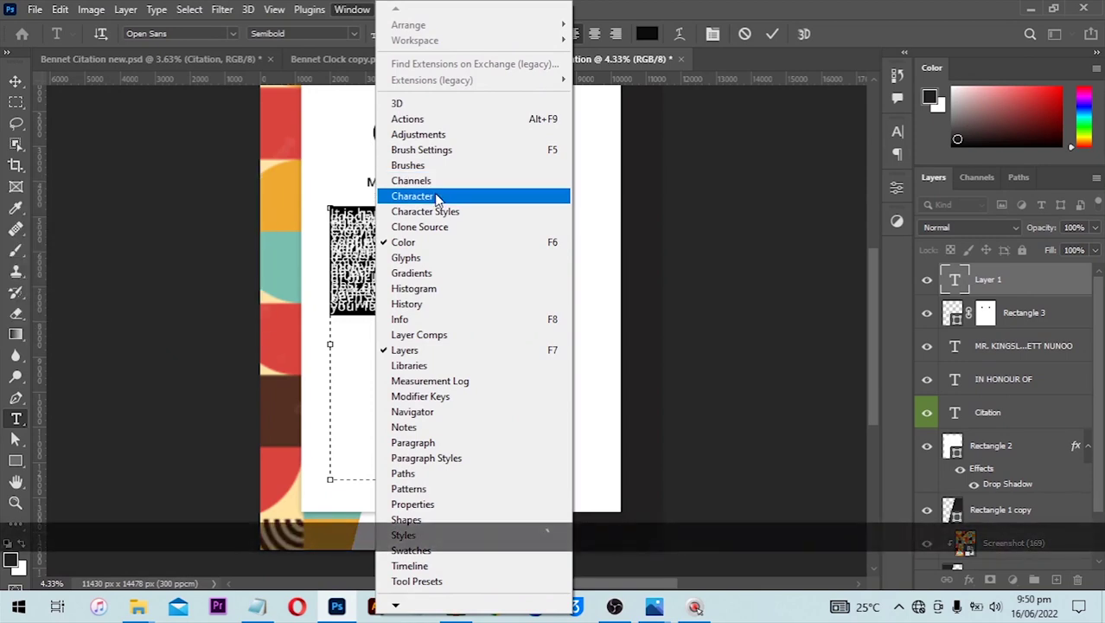
click(436, 197)
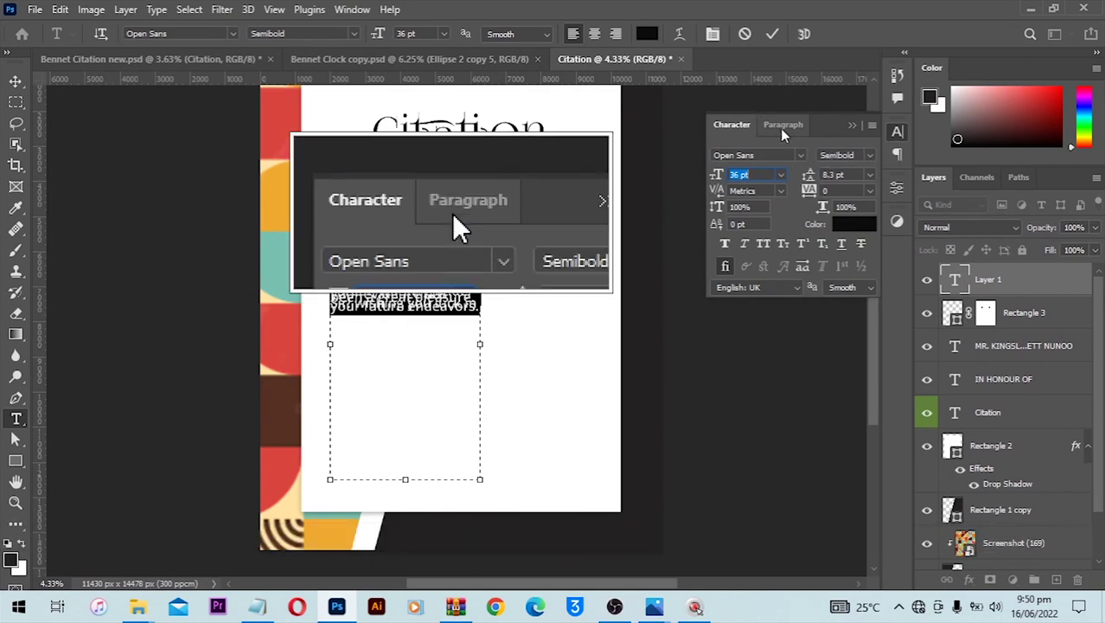
click(776, 130)
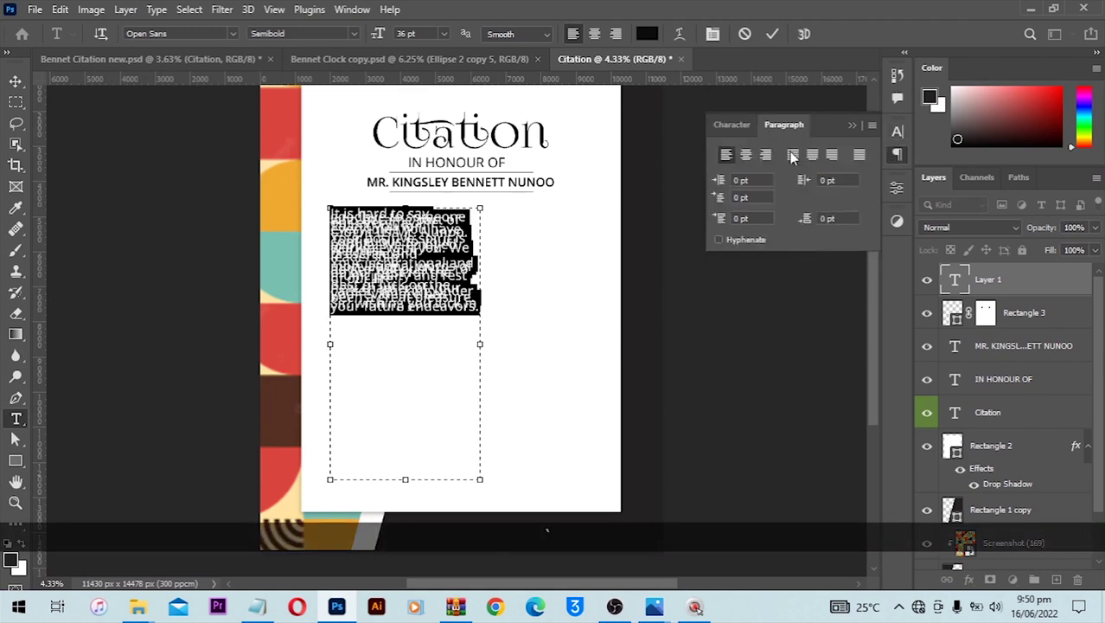
click(735, 123)
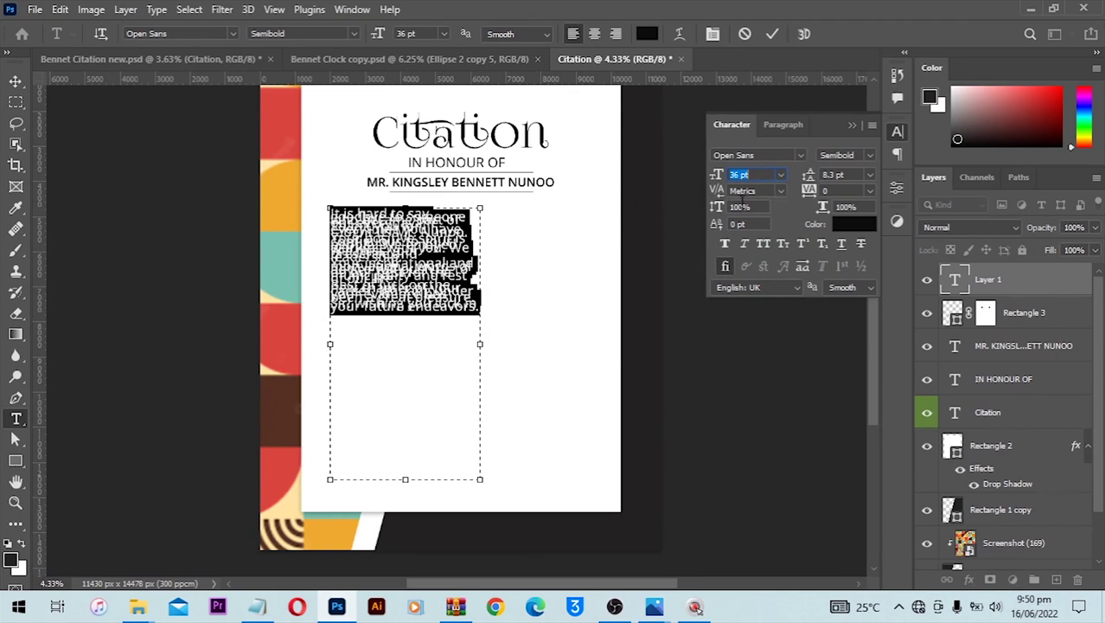
text(25)
key(Return)
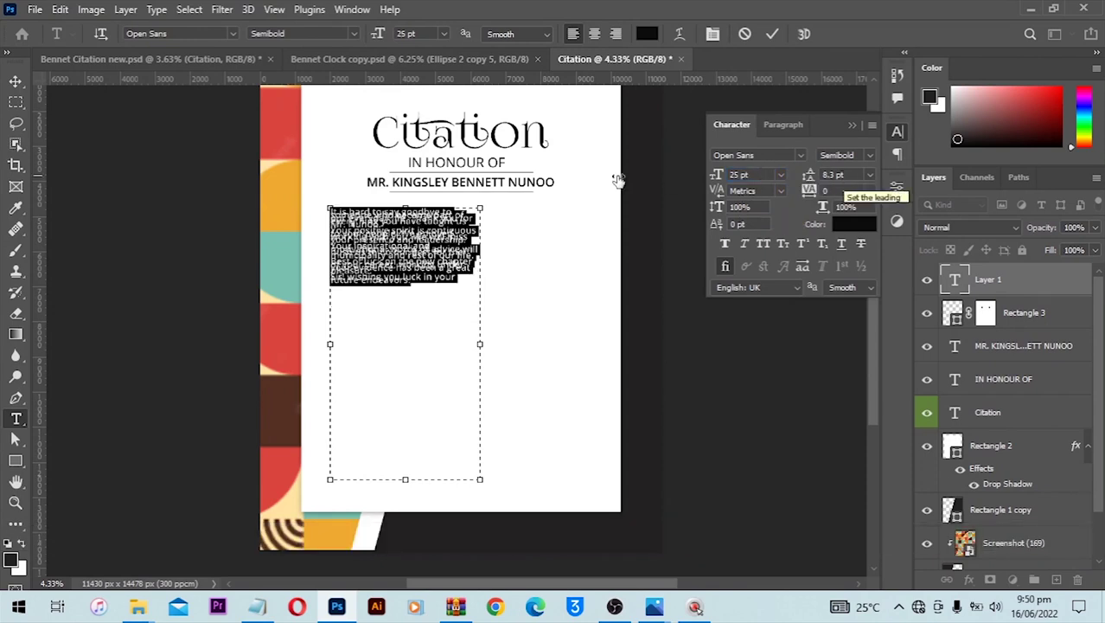
click(844, 174)
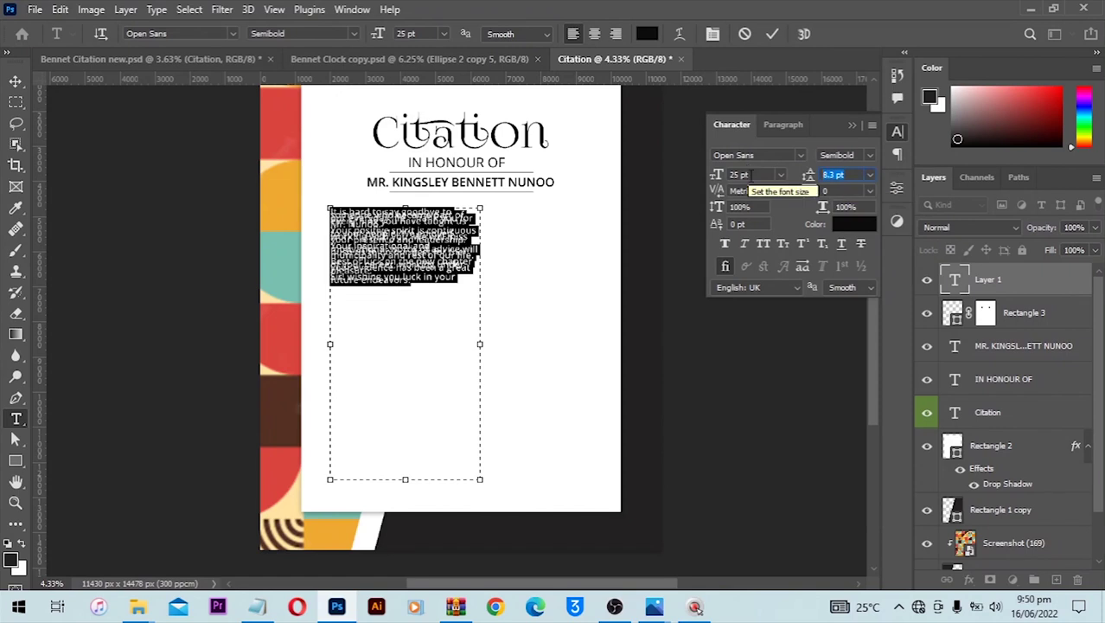
text(25)
key(Return)
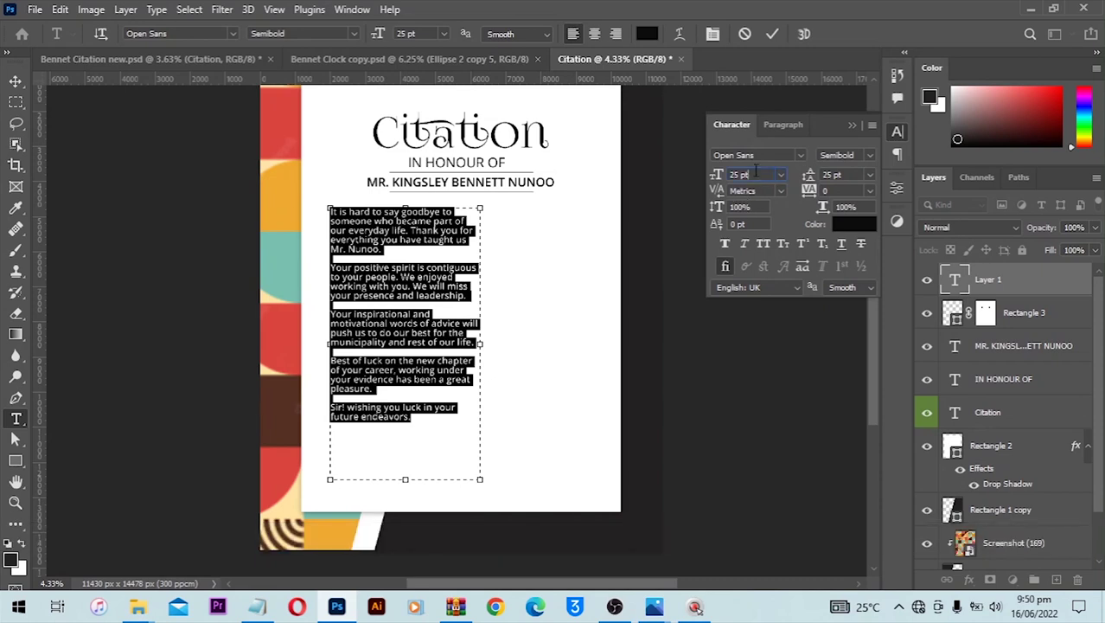
Try a 30 pt font size on the message text, and settle on 28 pt.
click(755, 174)
text(30)
key(Return)
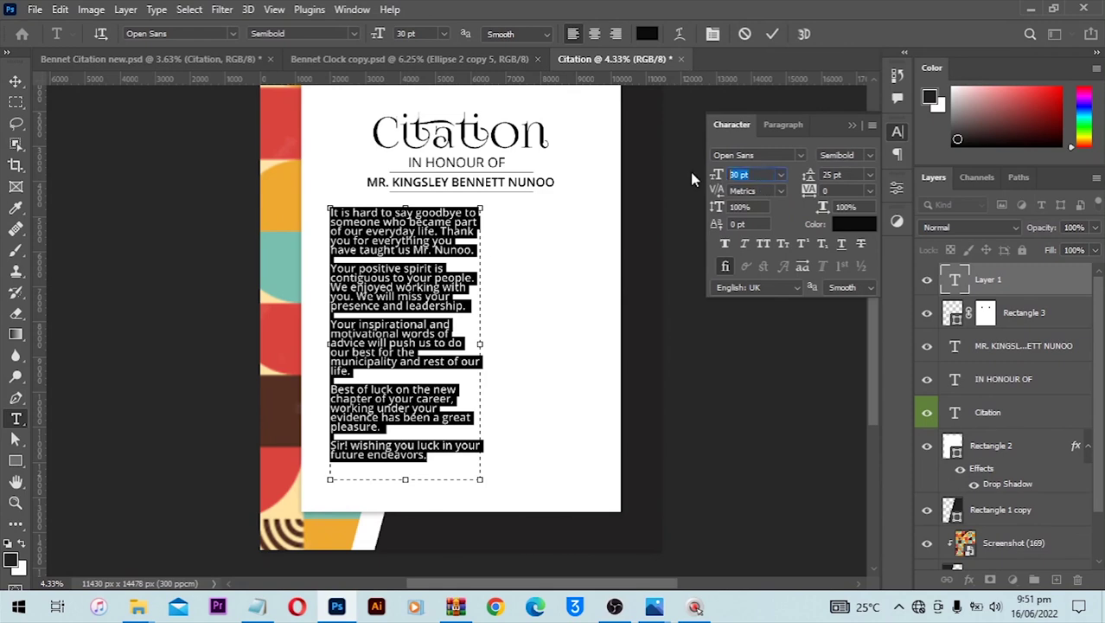
text(28)
key(Return)
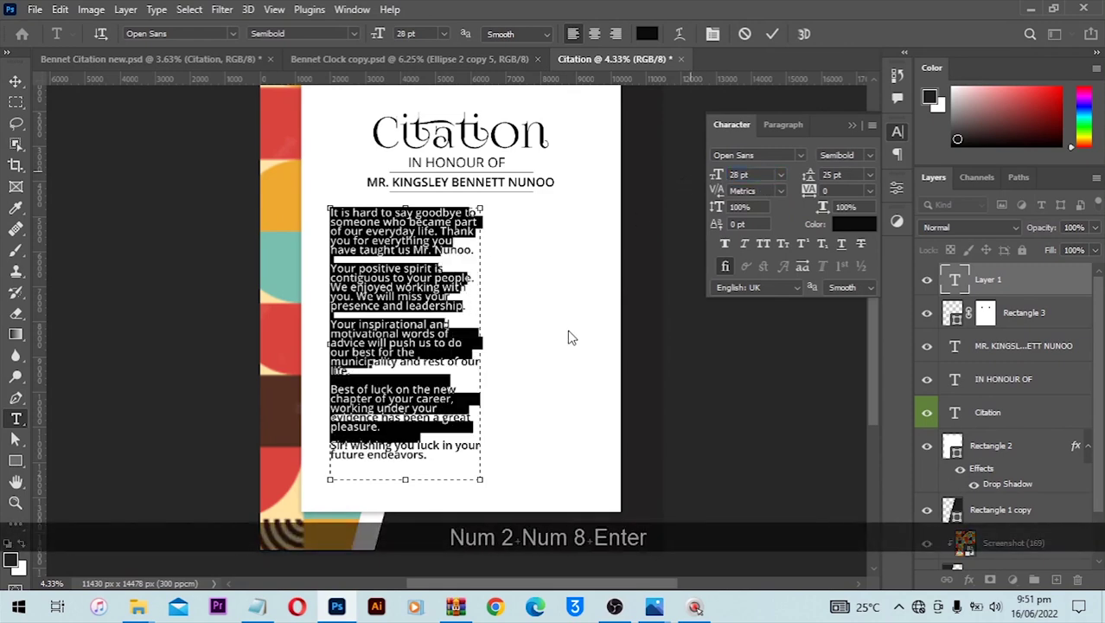
Fit the message text box's height more closely around the paragraphs, and set the message's font style to Regular.
drag(405, 479, 405, 448)
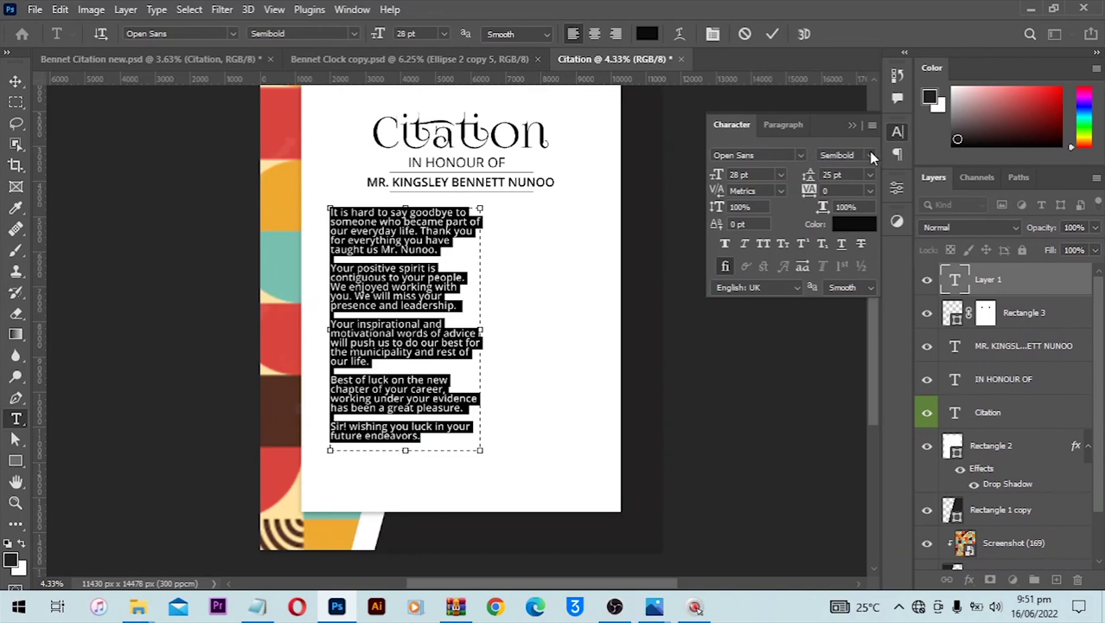
click(870, 156)
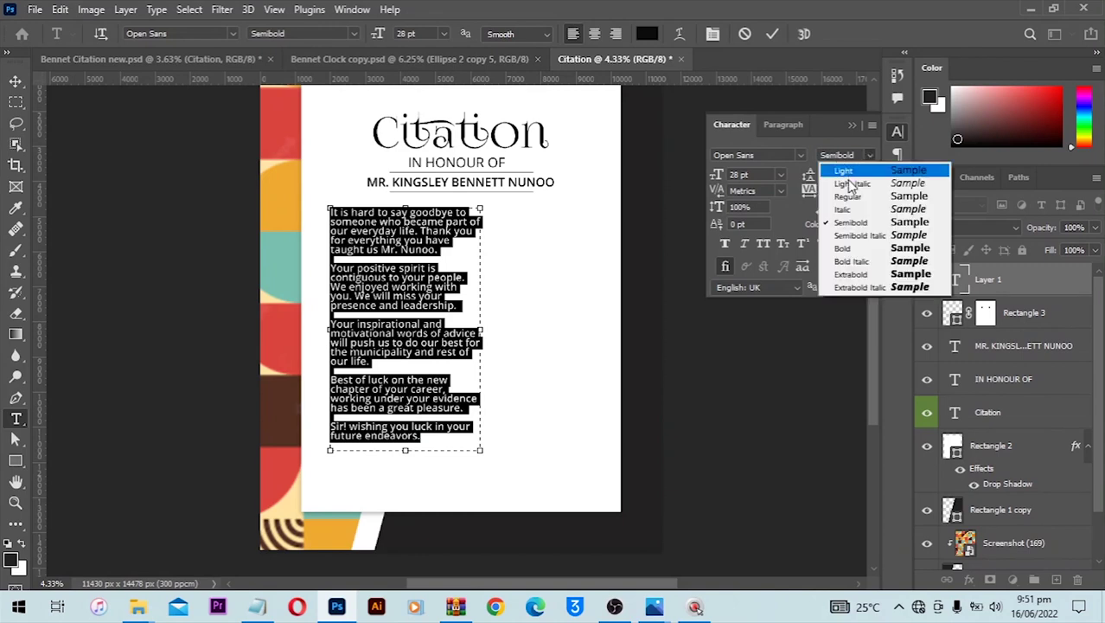
click(847, 196)
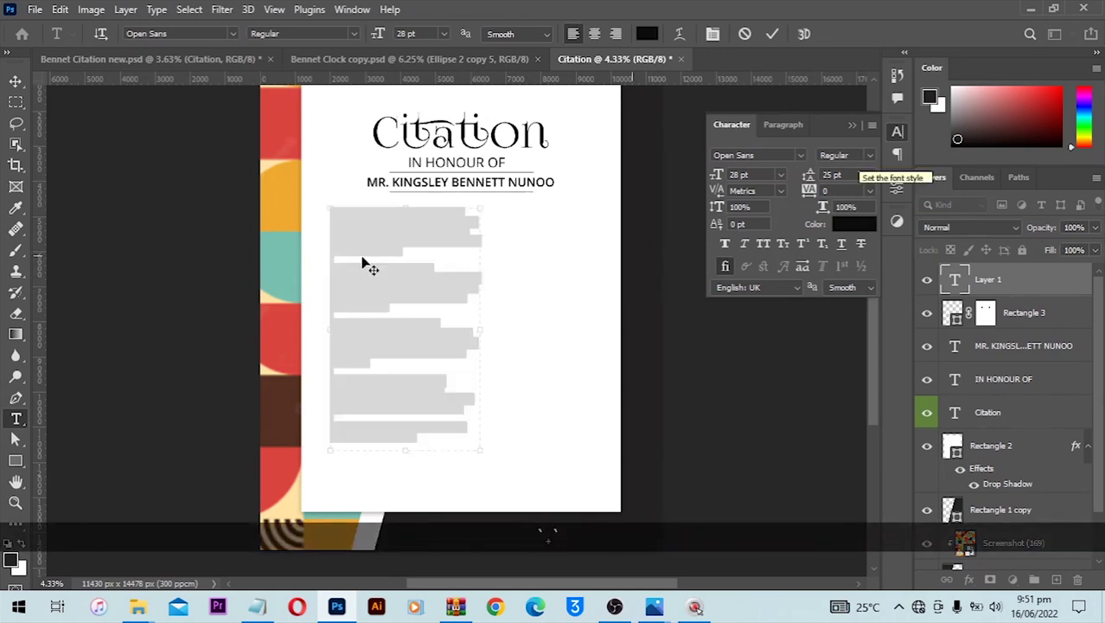
drag(404, 204, 404, 204)
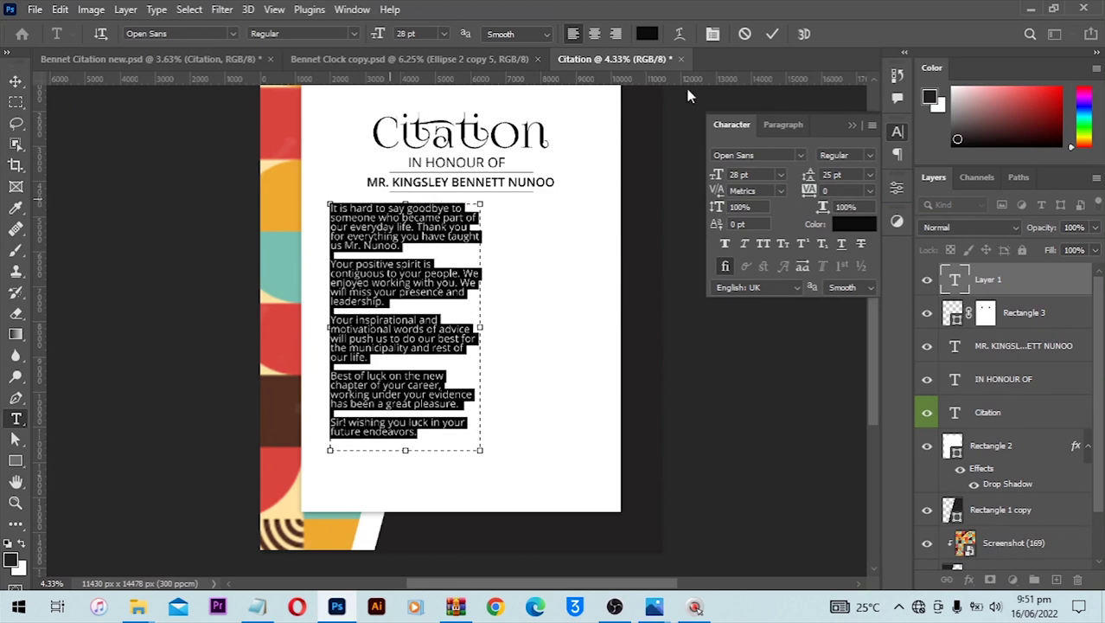
click(772, 34)
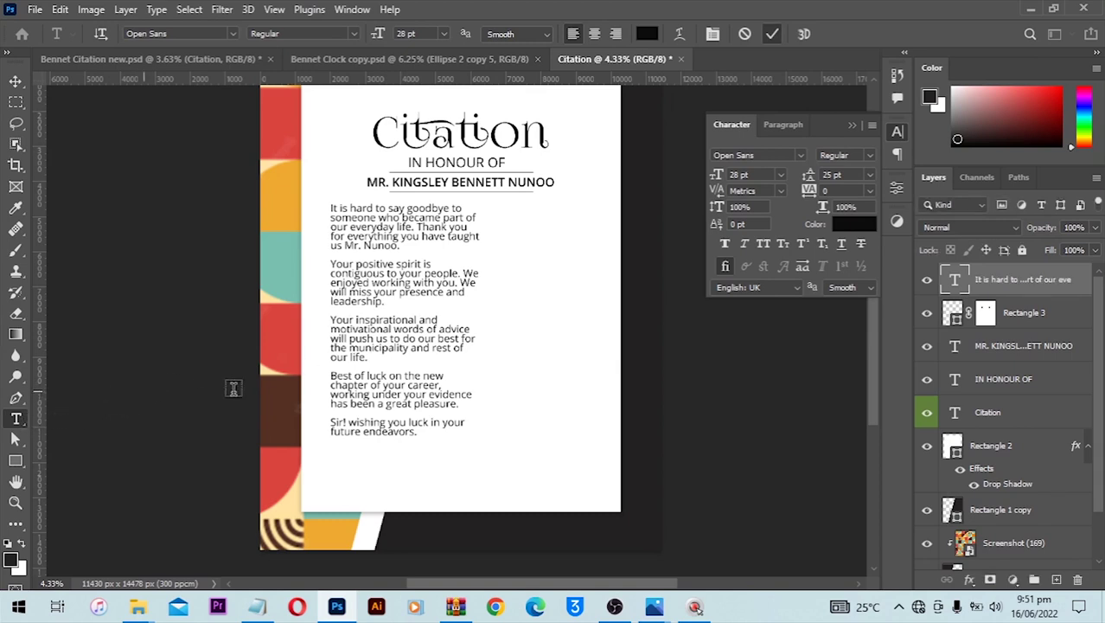
Place the Layer 1 portrait image from the Tutorials folder beside the message on the page's right half, scaled to 110.37%.
click(15, 83)
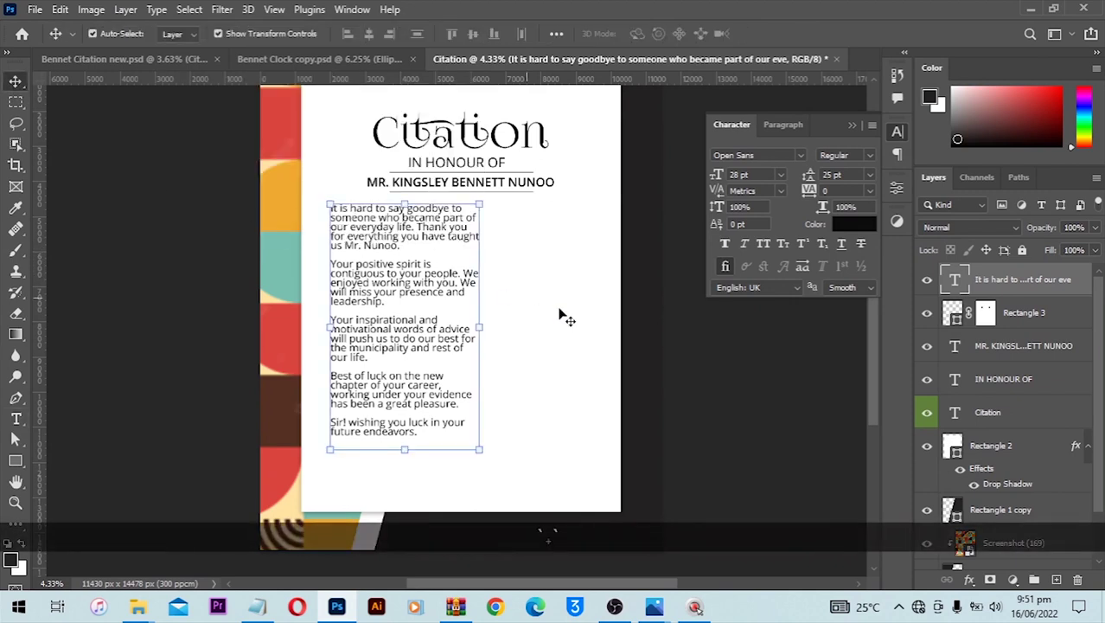
mouse_move(138, 605)
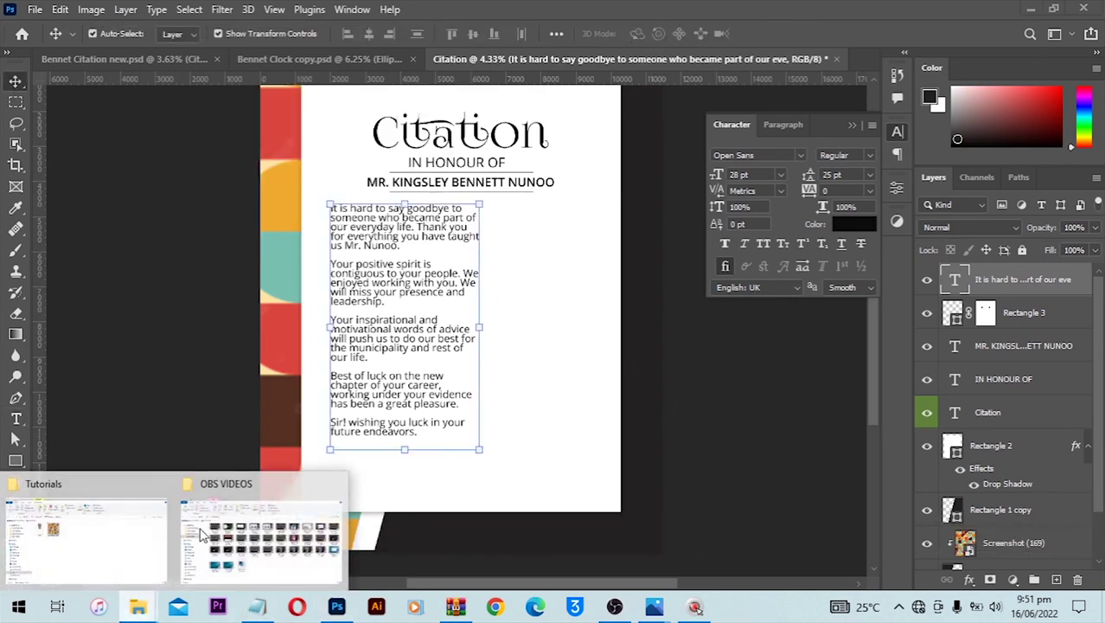
click(116, 535)
click(244, 215)
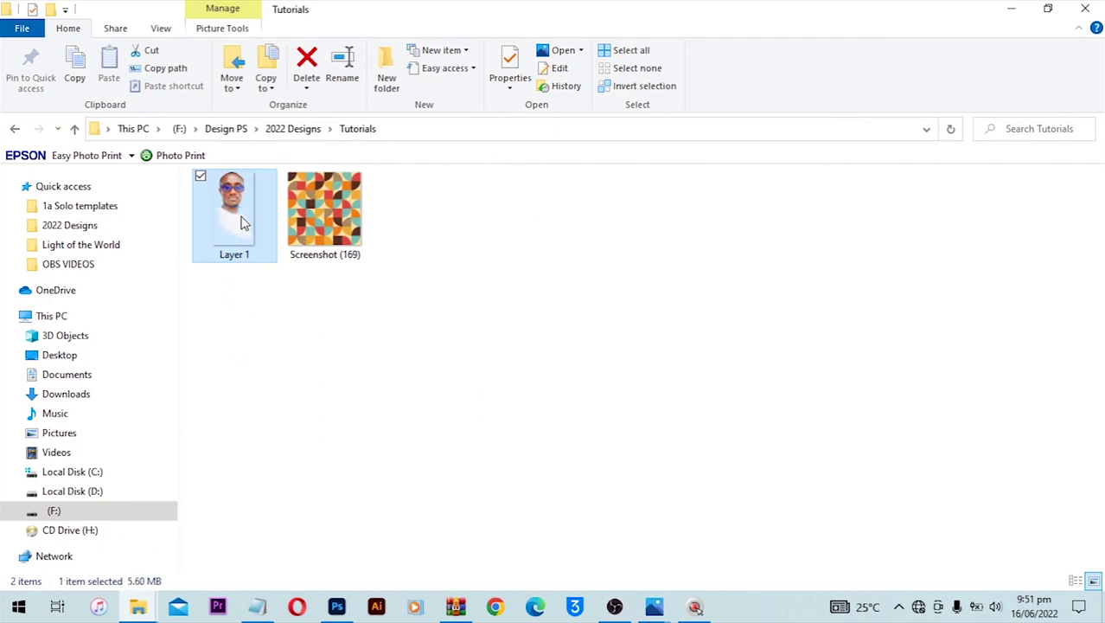
drag(244, 222, 517, 362)
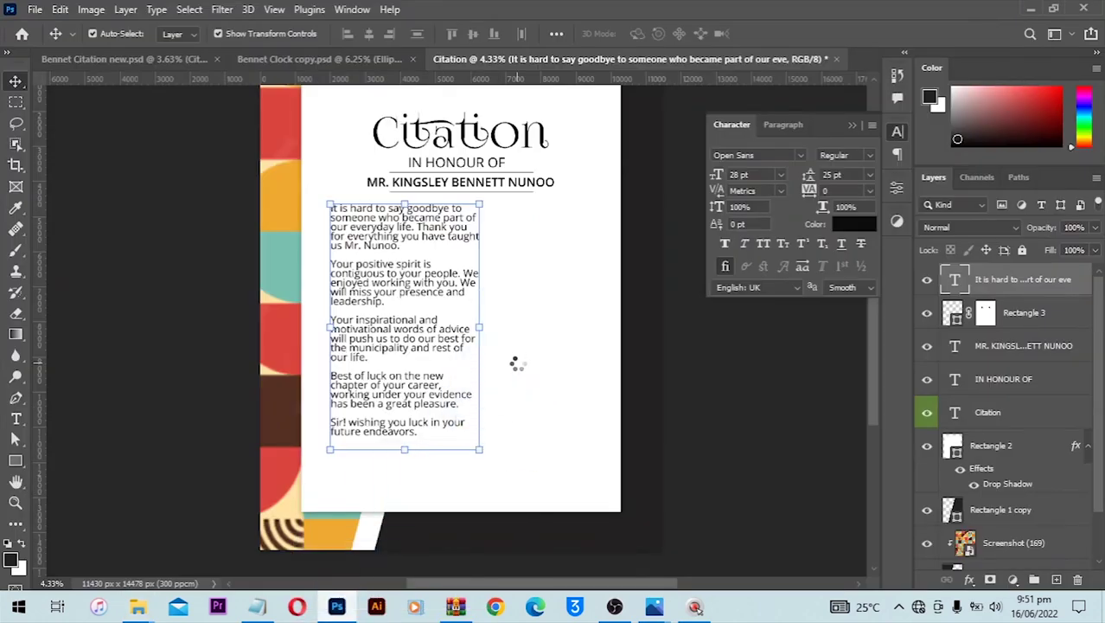
drag(497, 301, 560, 313)
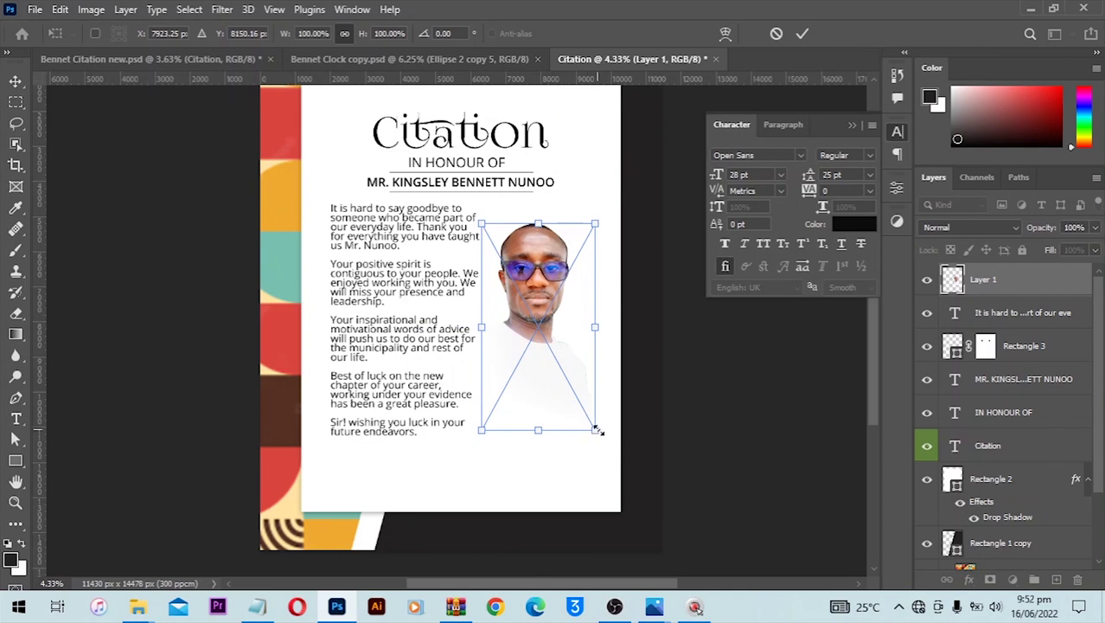
drag(596, 430, 611, 448)
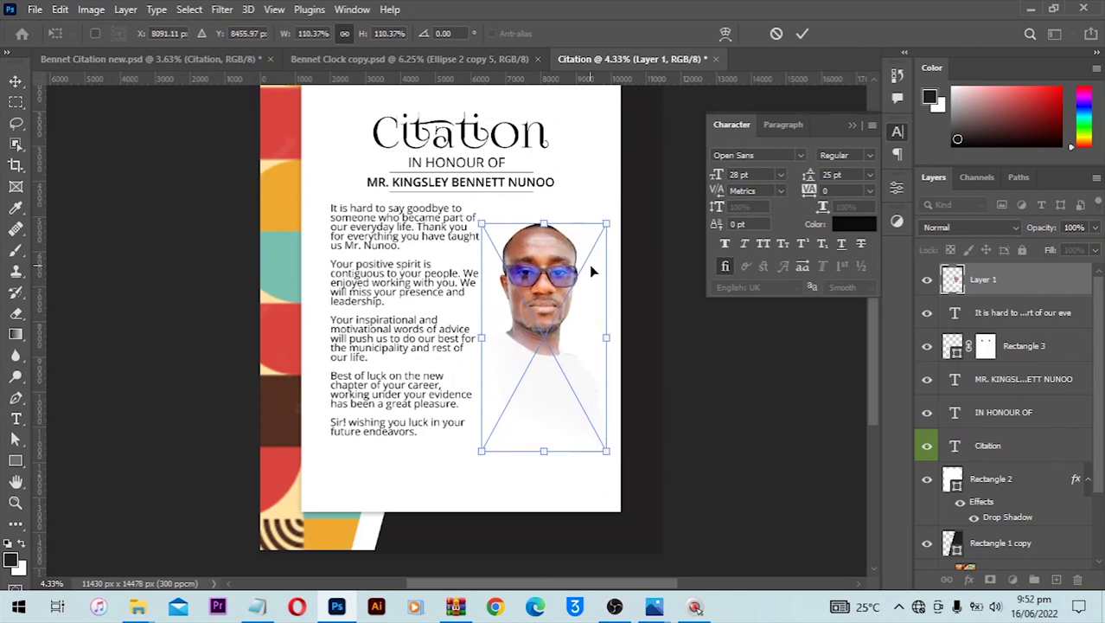
key(Return)
Nudge the portrait slightly towards the page's right edge, and scale it up to 114.66%.
key(Right)
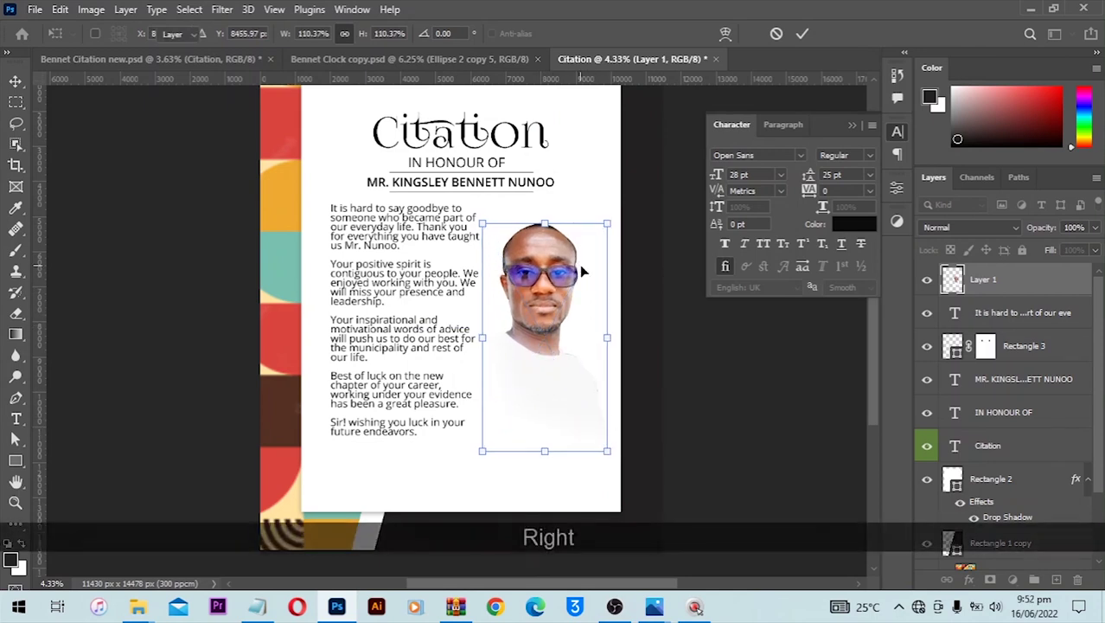
key(Right)
key(Right)
key(Right)
key(Right)
key(Right)
key(Right)
key(Right)
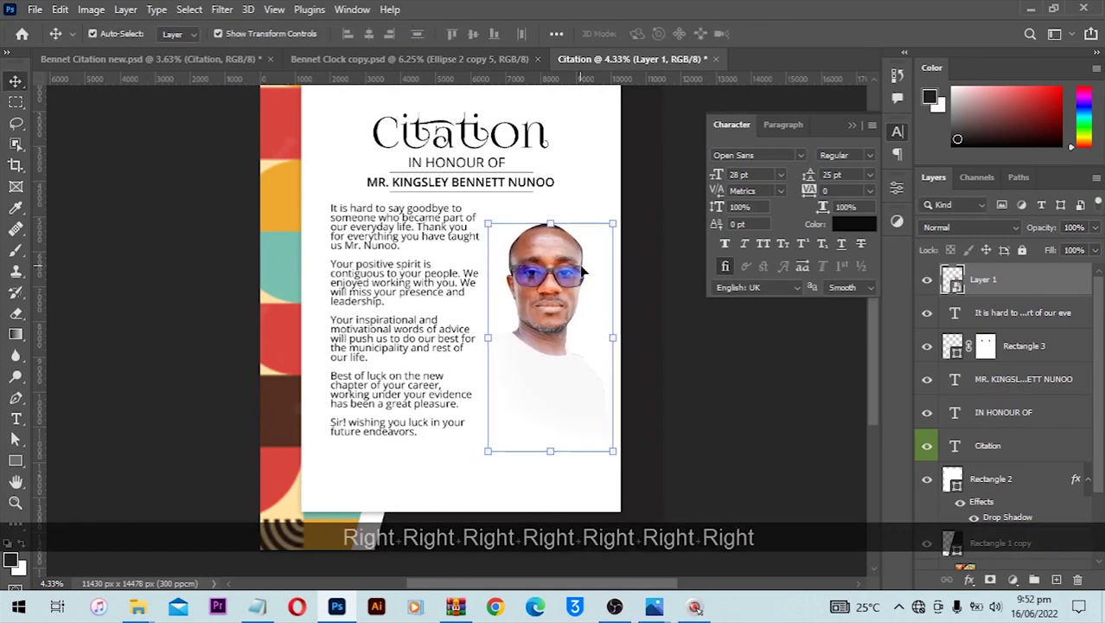
key(Right)
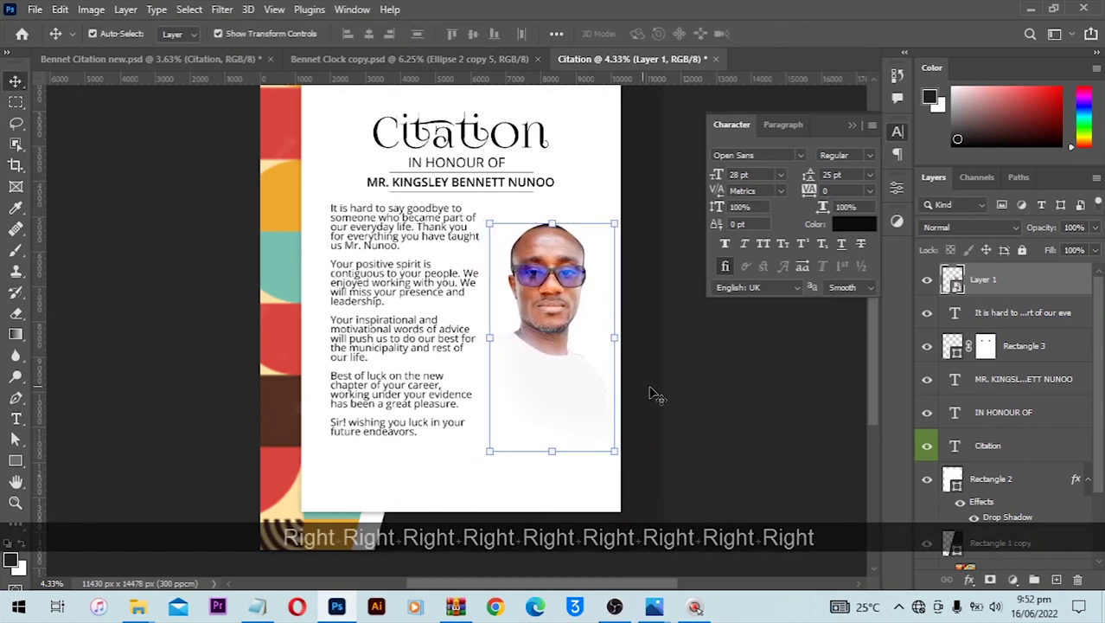
key(Left)
key(Left)
key(Left)
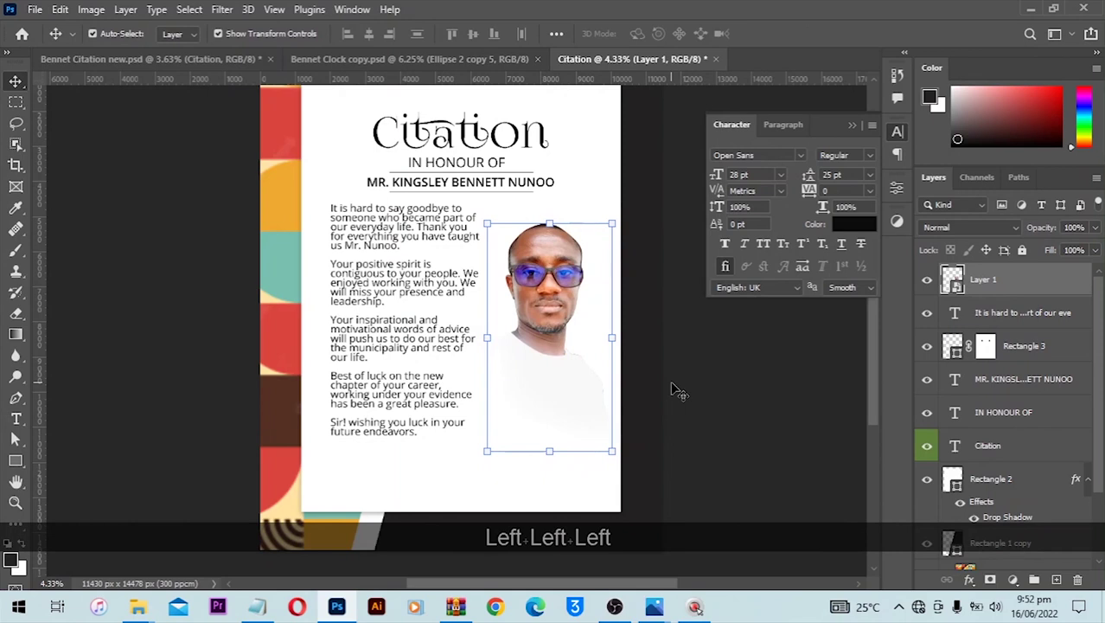
drag(487, 447, 474, 460)
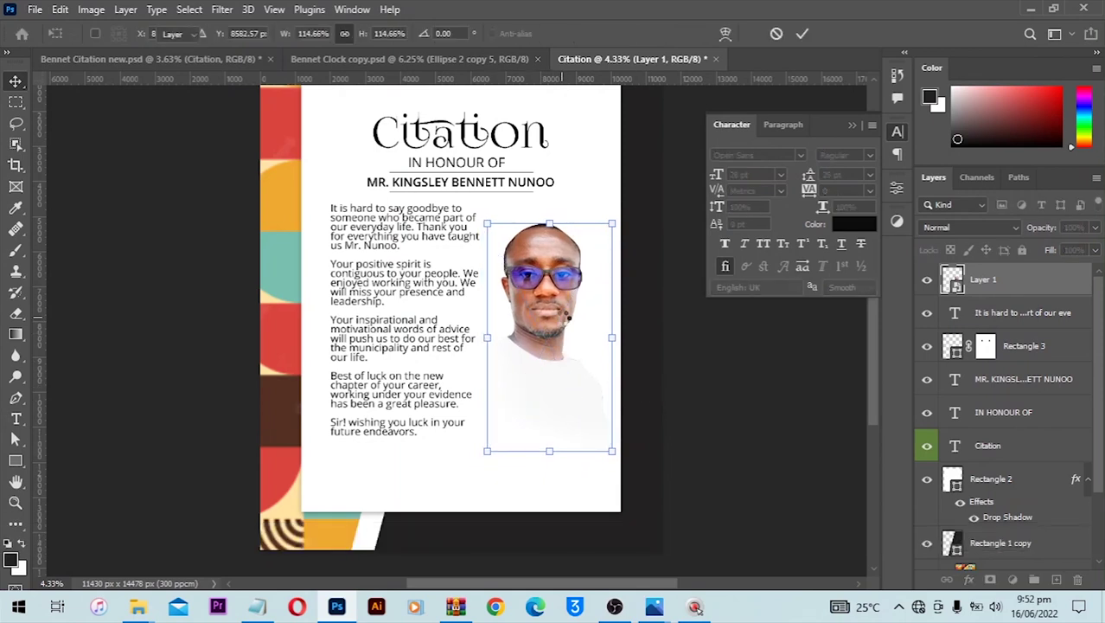
key(Return)
click(639, 297)
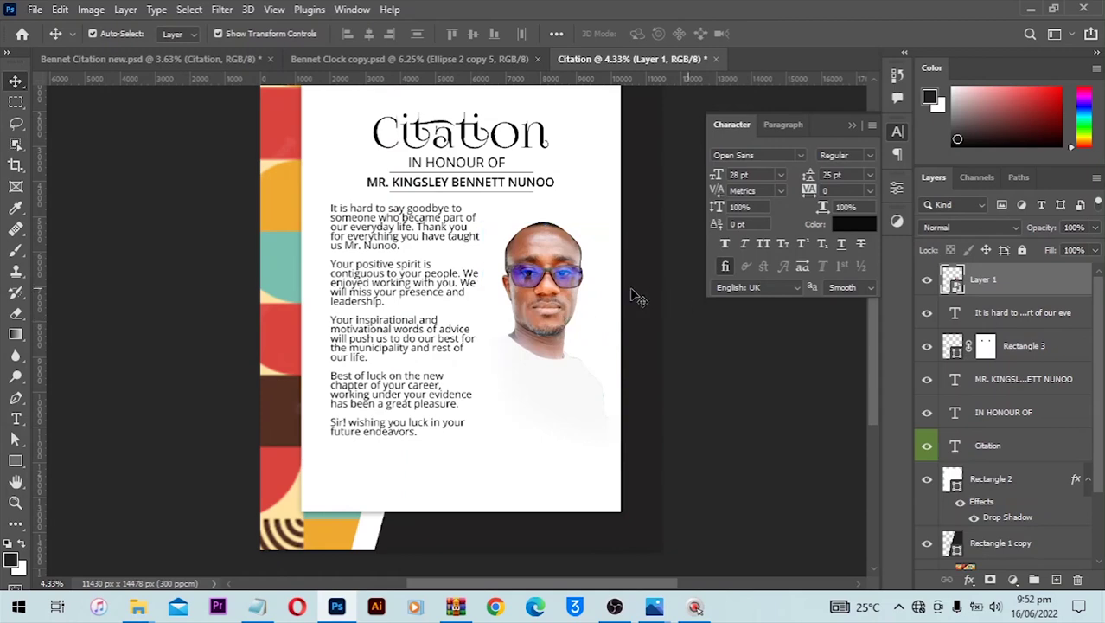
Examine the citation page up close and as a whole to check the portrait's placement beside the message.
scroll(550, 271, up, 1)
scroll(550, 271, up, 2)
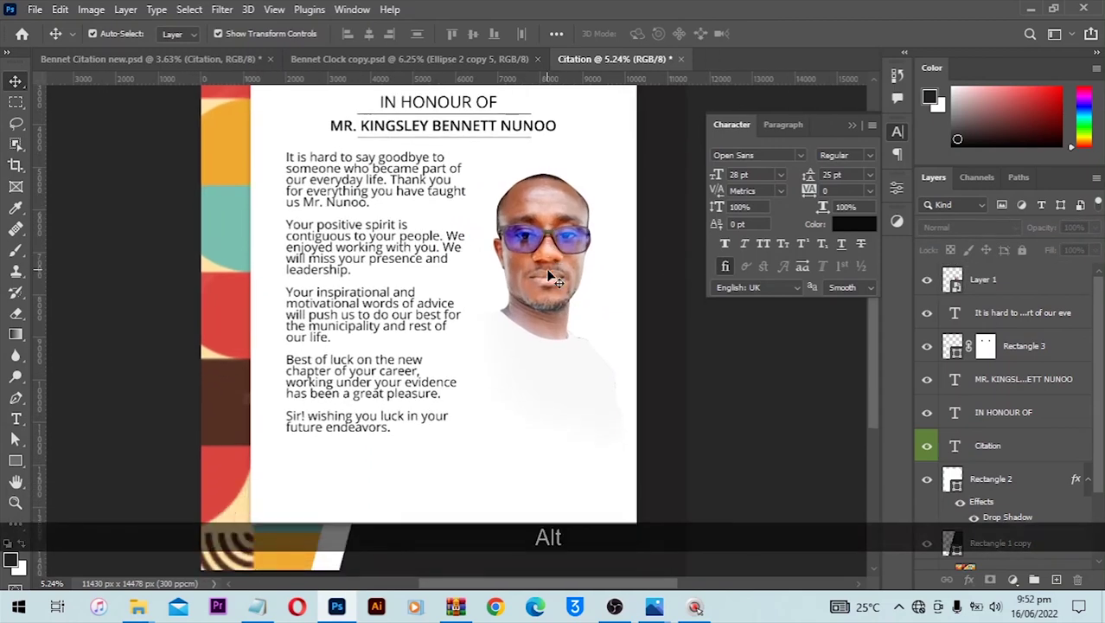
scroll(550, 227, down, 1)
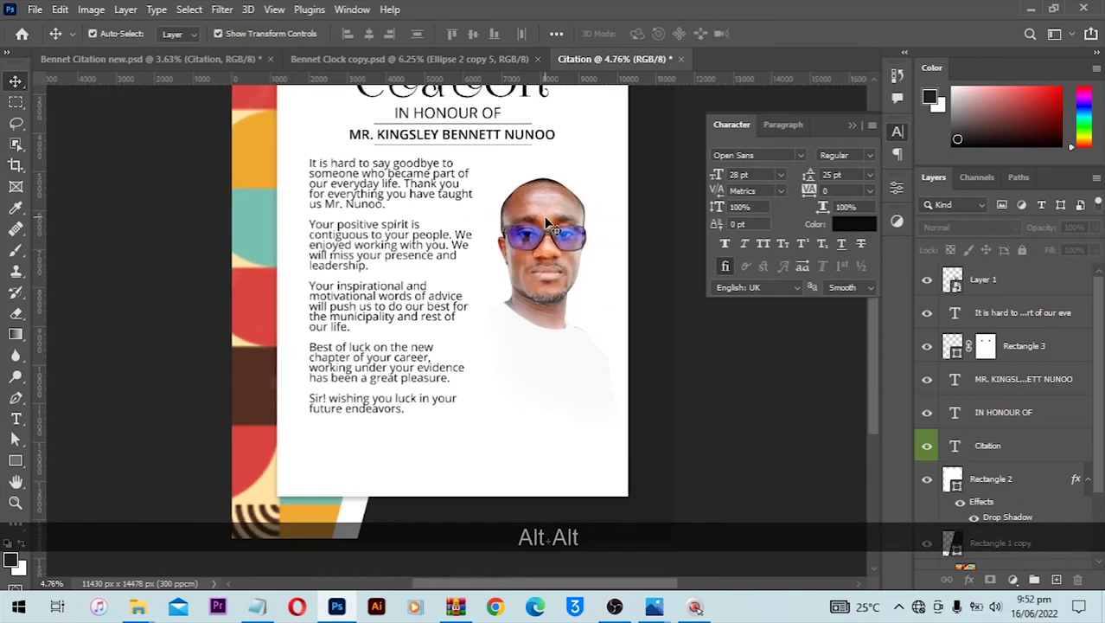
scroll(545, 222, up, 1)
key(ctrl+0)
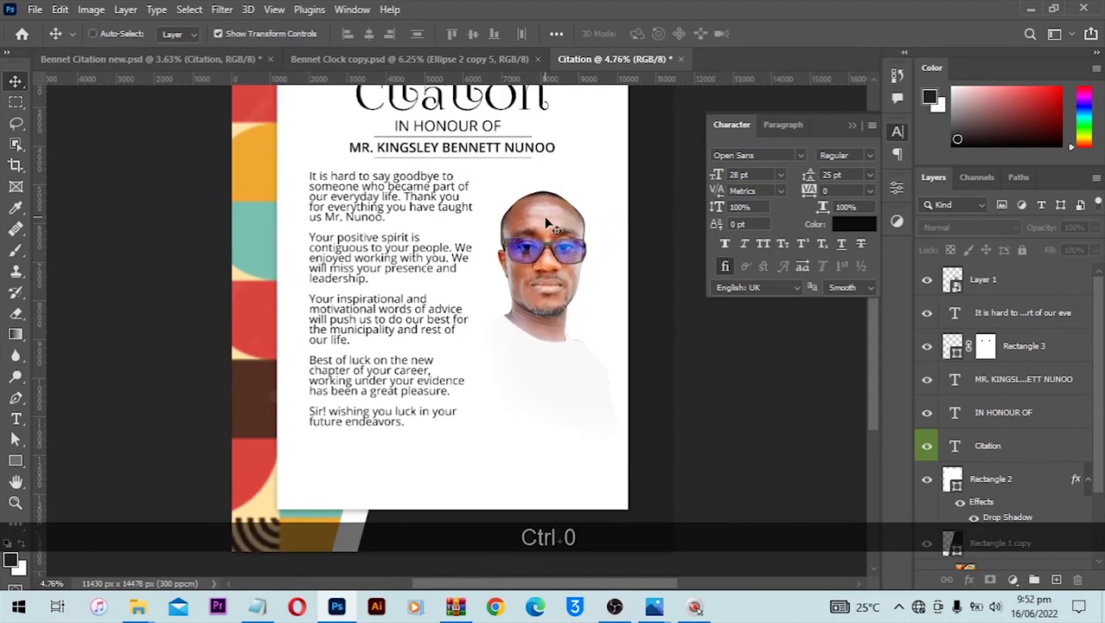
click(617, 394)
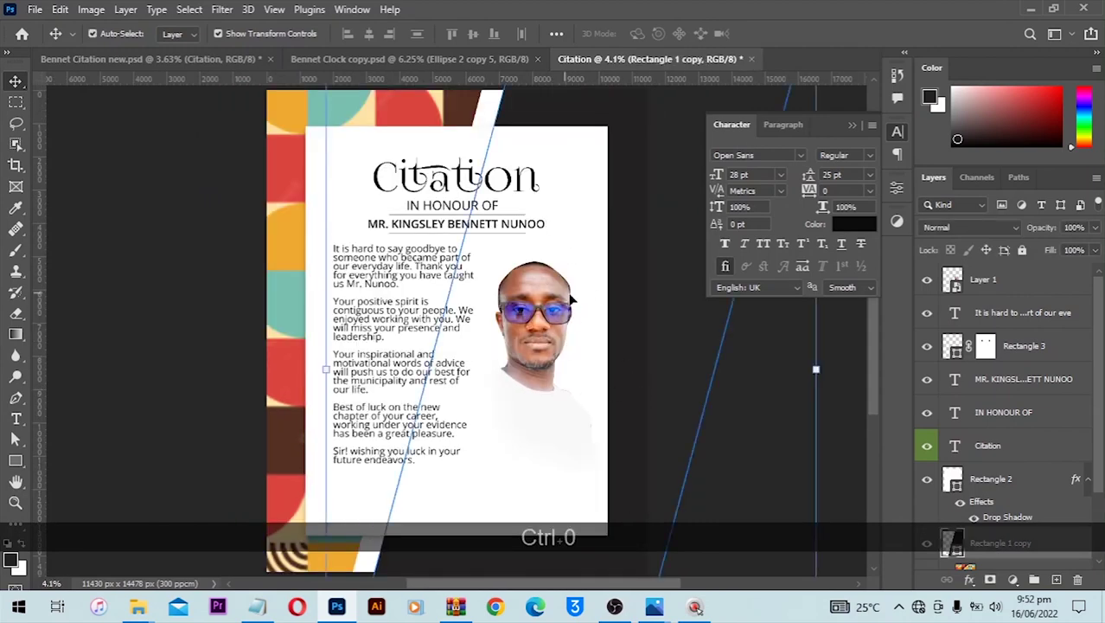
click(678, 293)
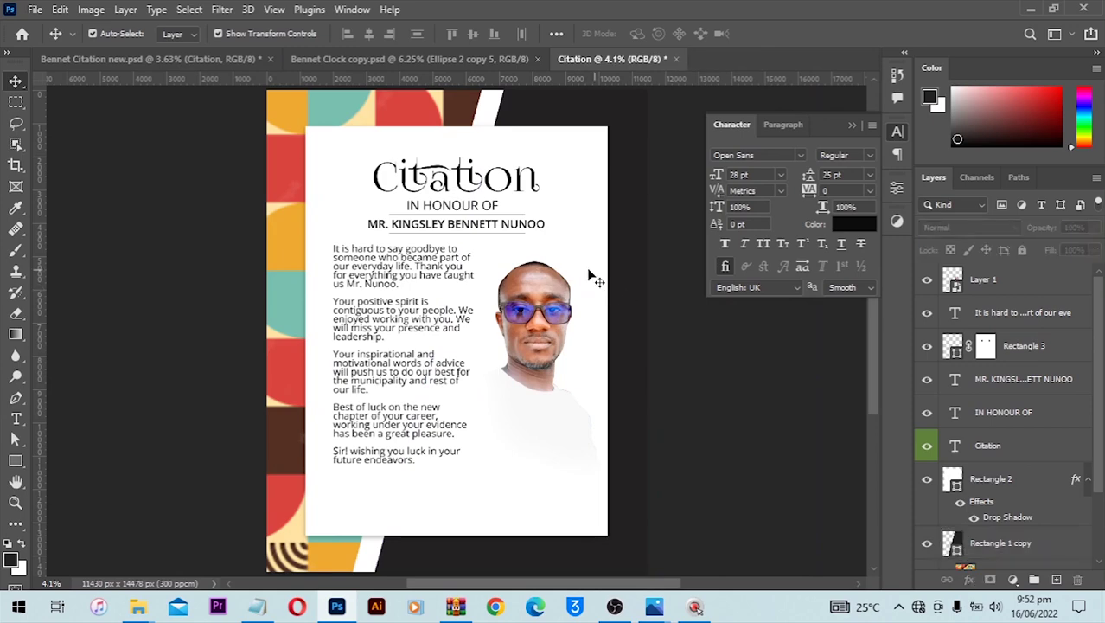
scroll(622, 333, down, 2)
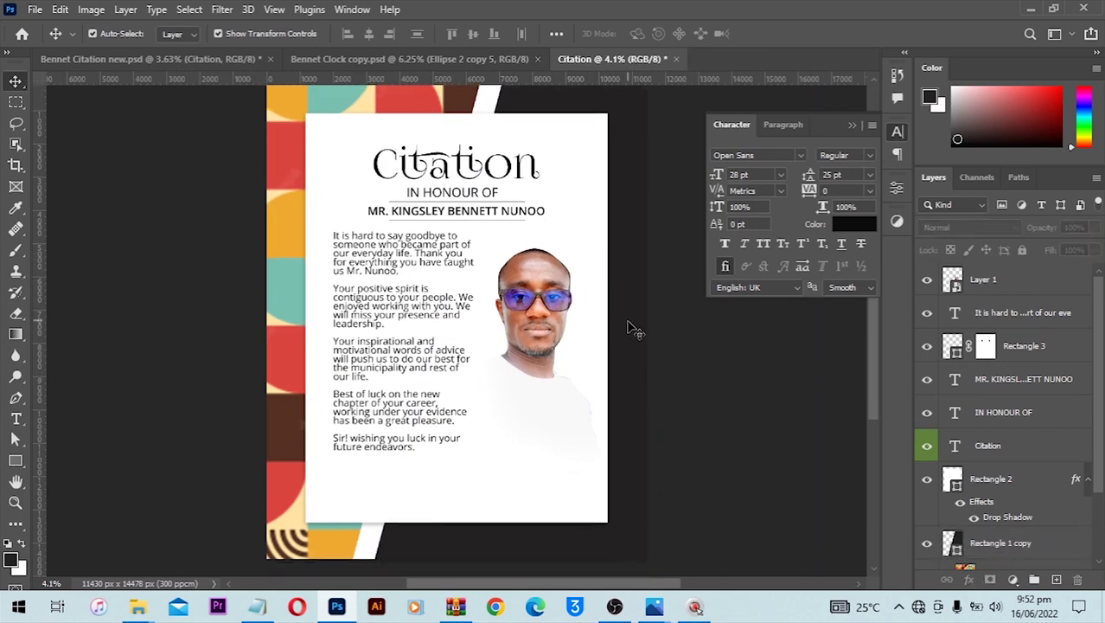
key(alt)
scroll(510, 385, up, 2)
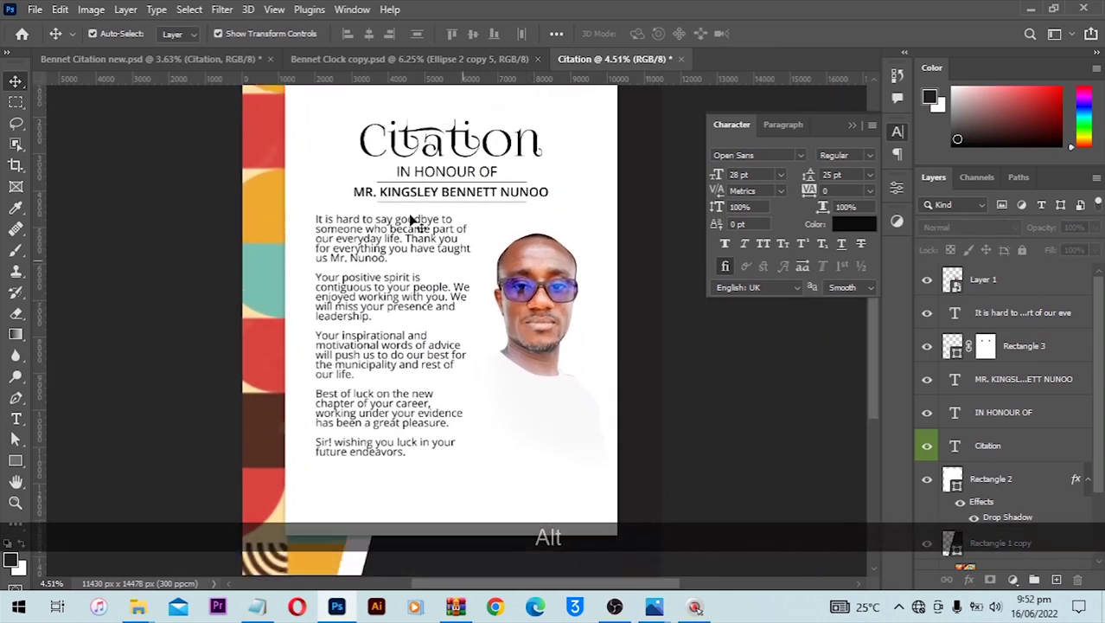
Refer to the finished citation, copy the two "Long Live" lines from Notepad, and return to the new Citation document ready to add text.
click(189, 59)
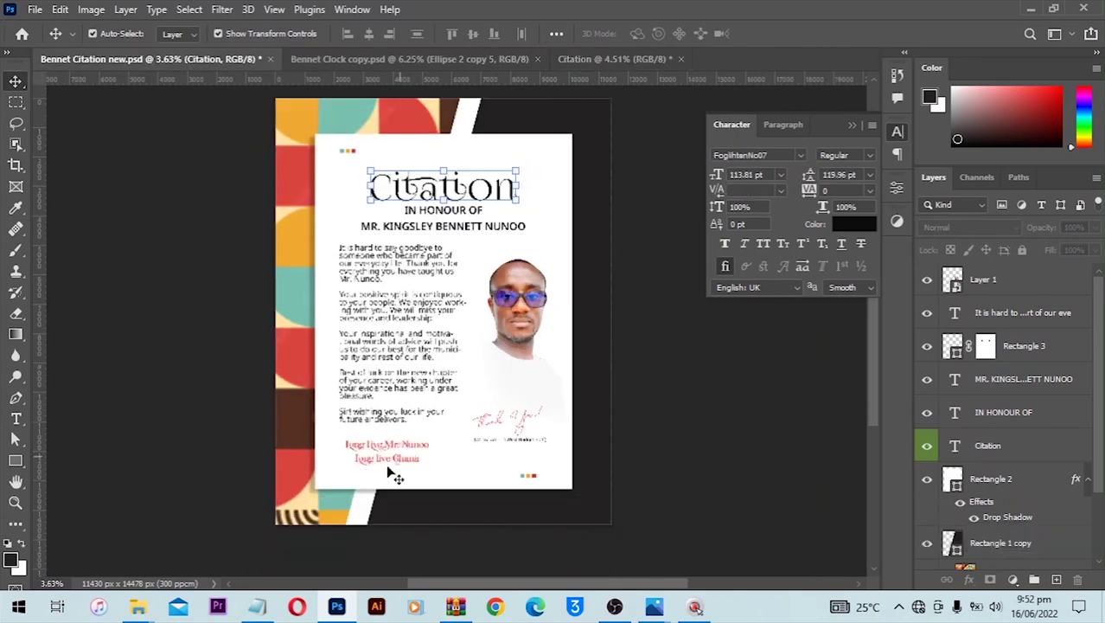
scroll(413, 204, up, 1)
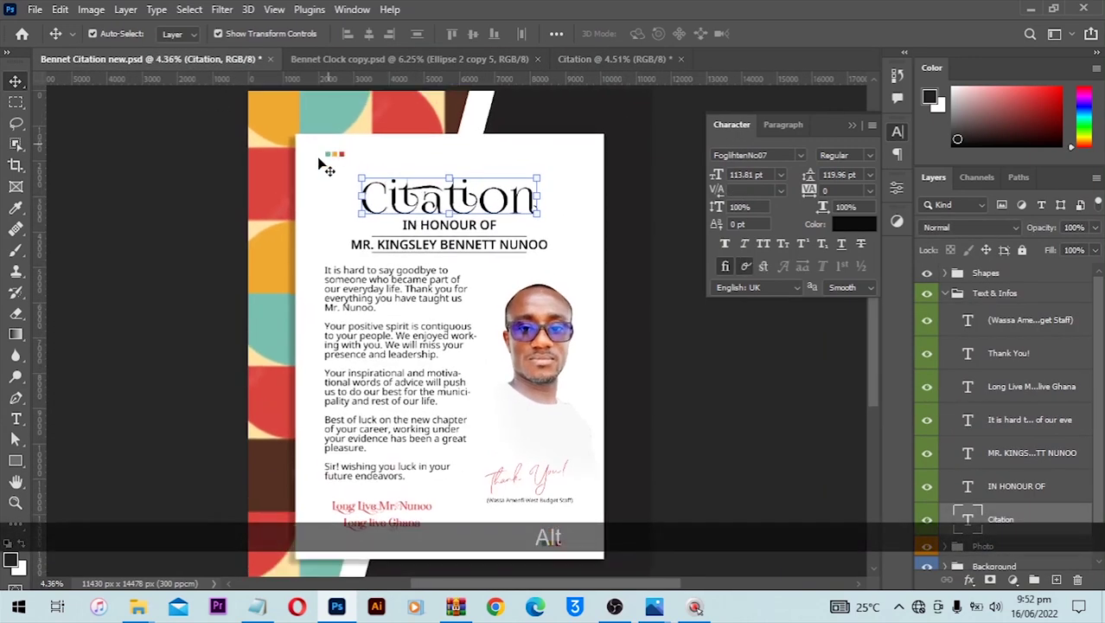
scroll(549, 510, down, 1)
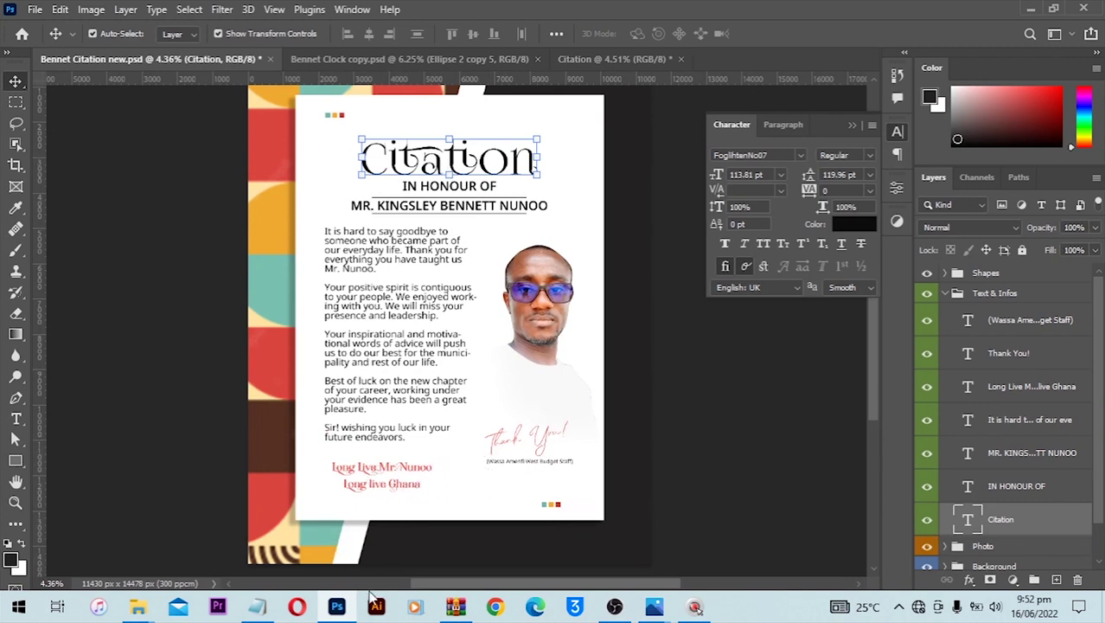
click(253, 608)
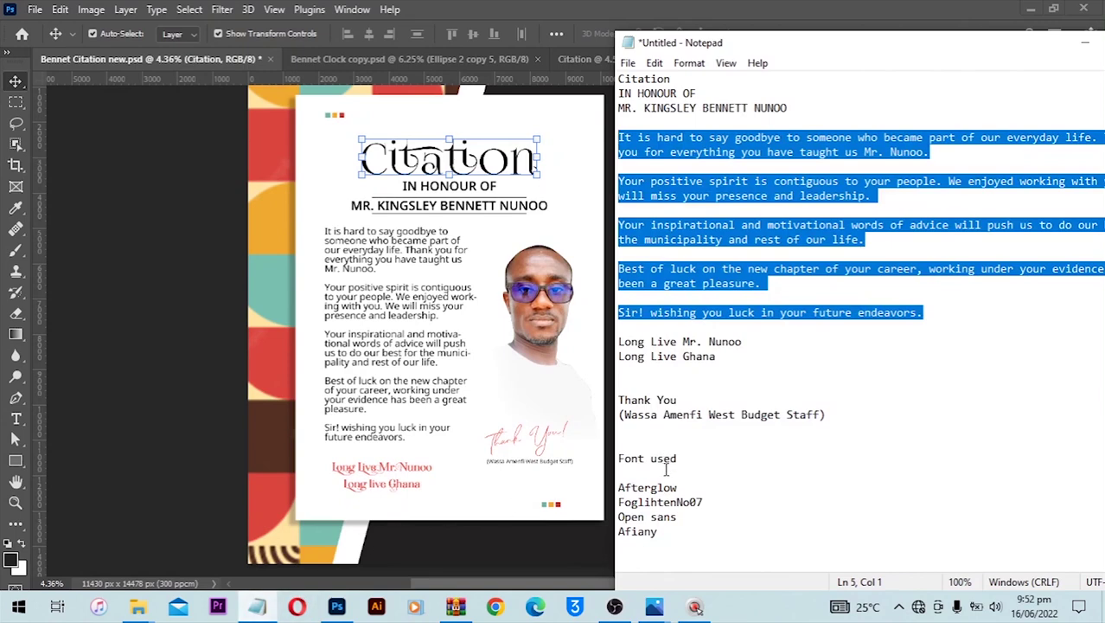
drag(716, 357, 618, 341)
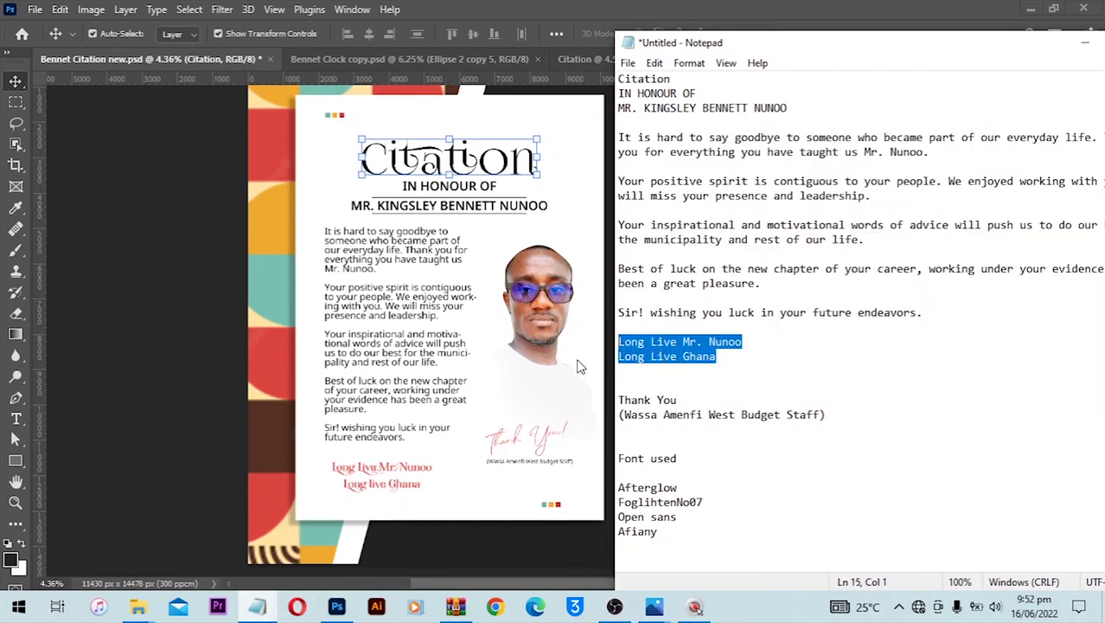
key(ctrl+c)
click(569, 59)
key(t)
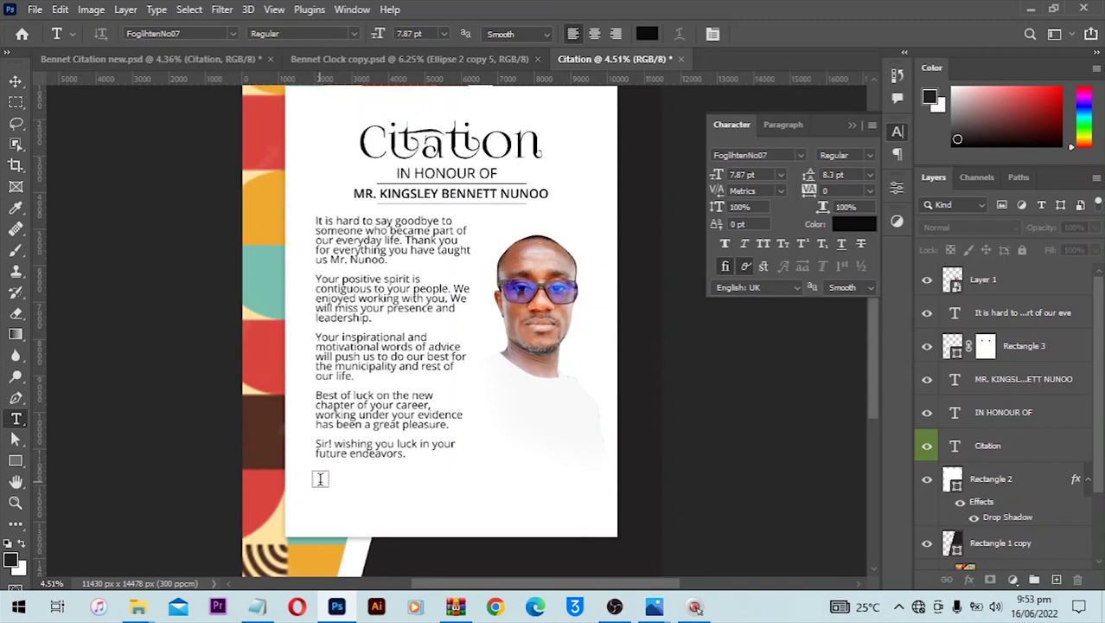
click(349, 506)
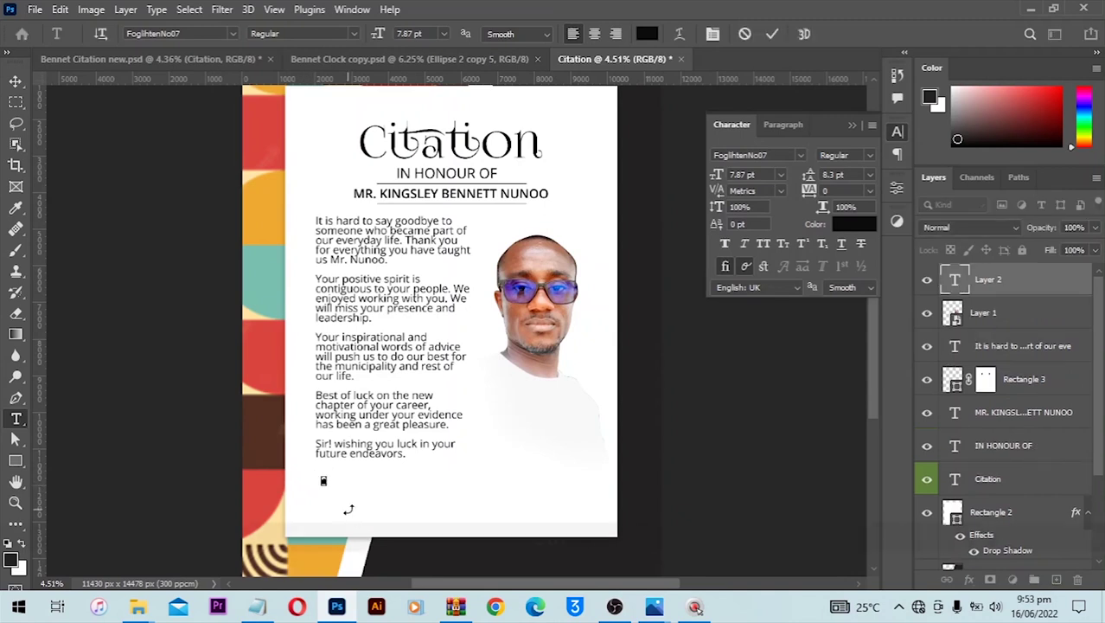
key(ctrl+v)
key(ctrl+a)
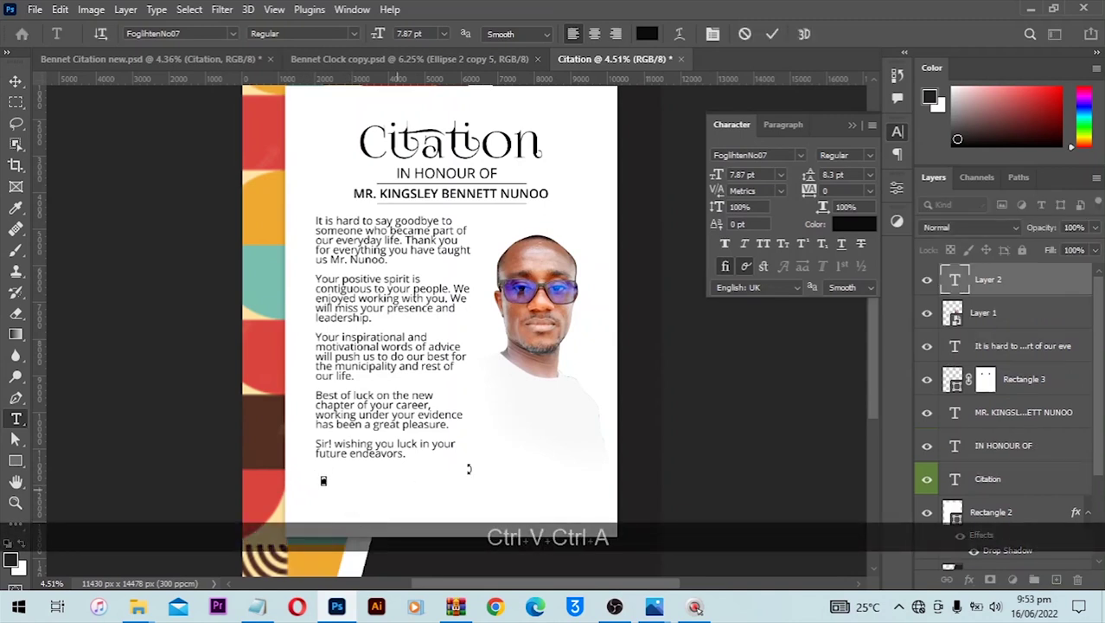
drag(718, 173, 731, 174)
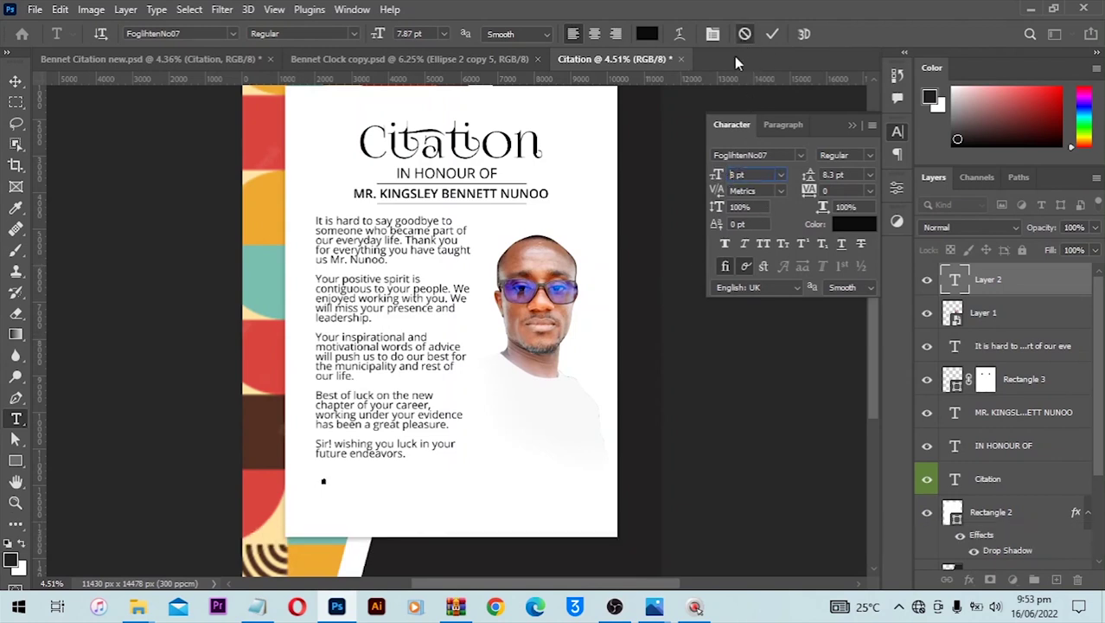
key(Escape)
Set the type size to 119 pt, and paste the two "Long Live" lines as new text below the message.
drag(715, 173, 804, 185)
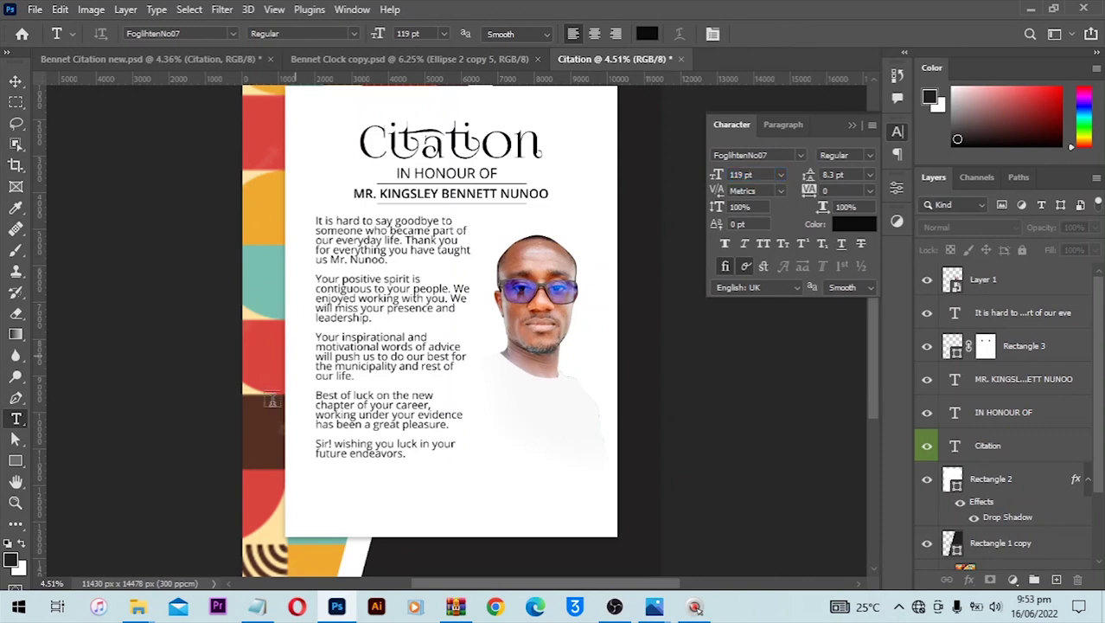
click(333, 488)
key(ctrl+v)
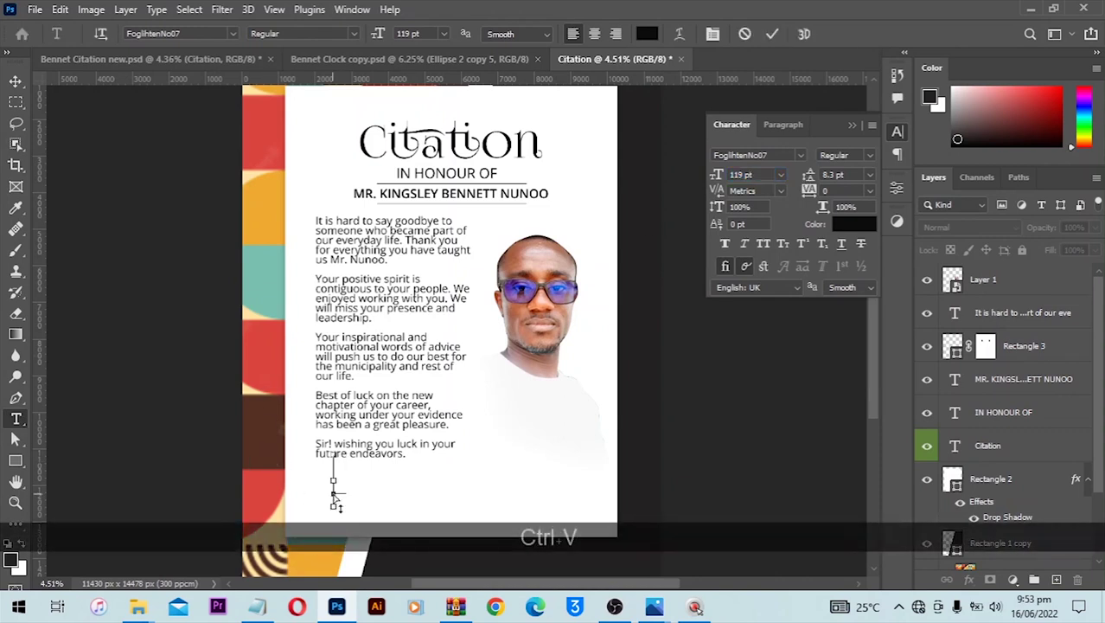
Copy the two "Long Live" lines from Notepad again and paste them over the text entered below the message.
key(ctrl+a)
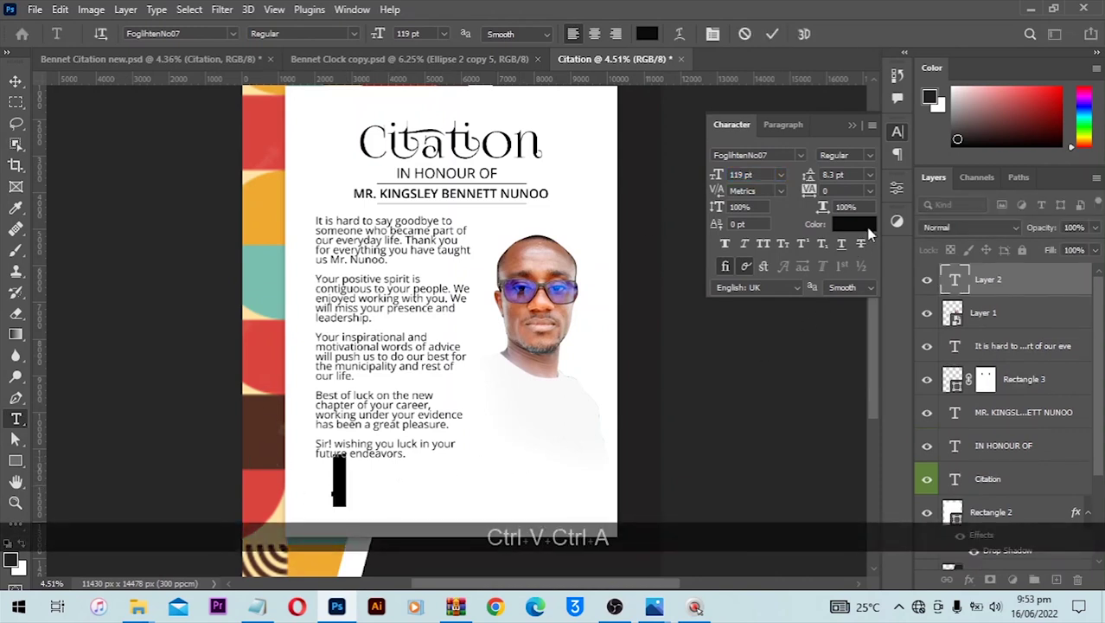
click(256, 606)
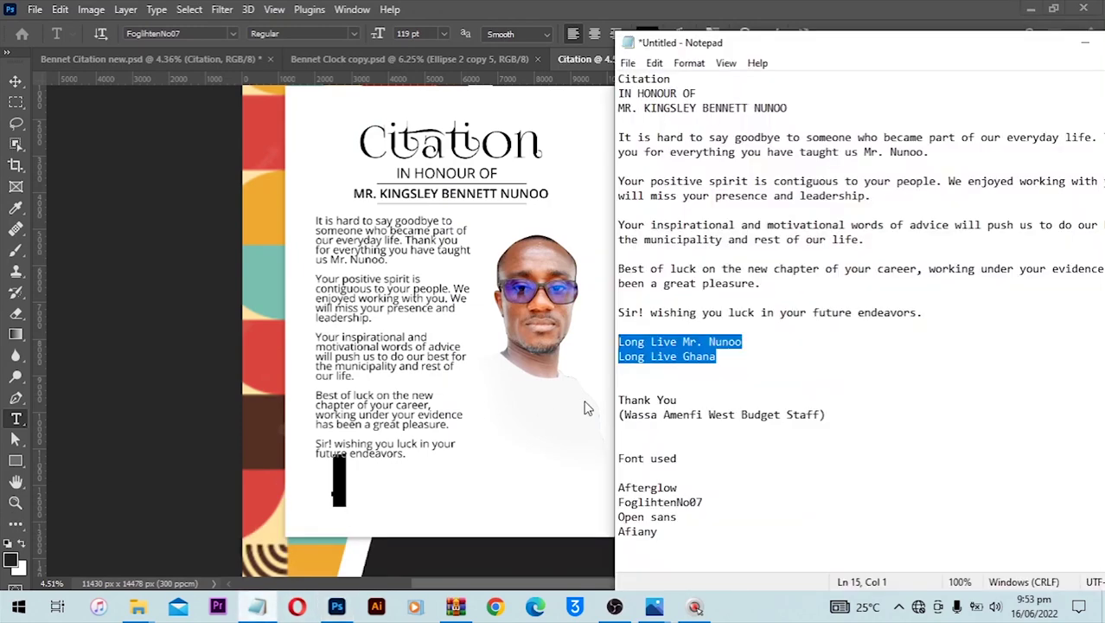
right_click(675, 344)
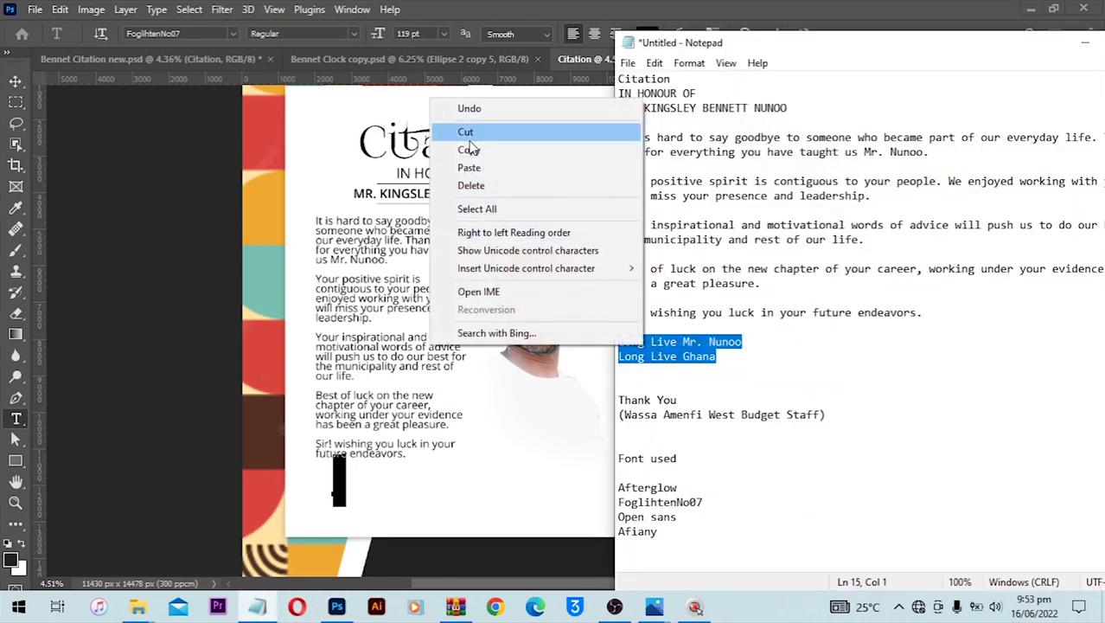
click(467, 151)
click(337, 495)
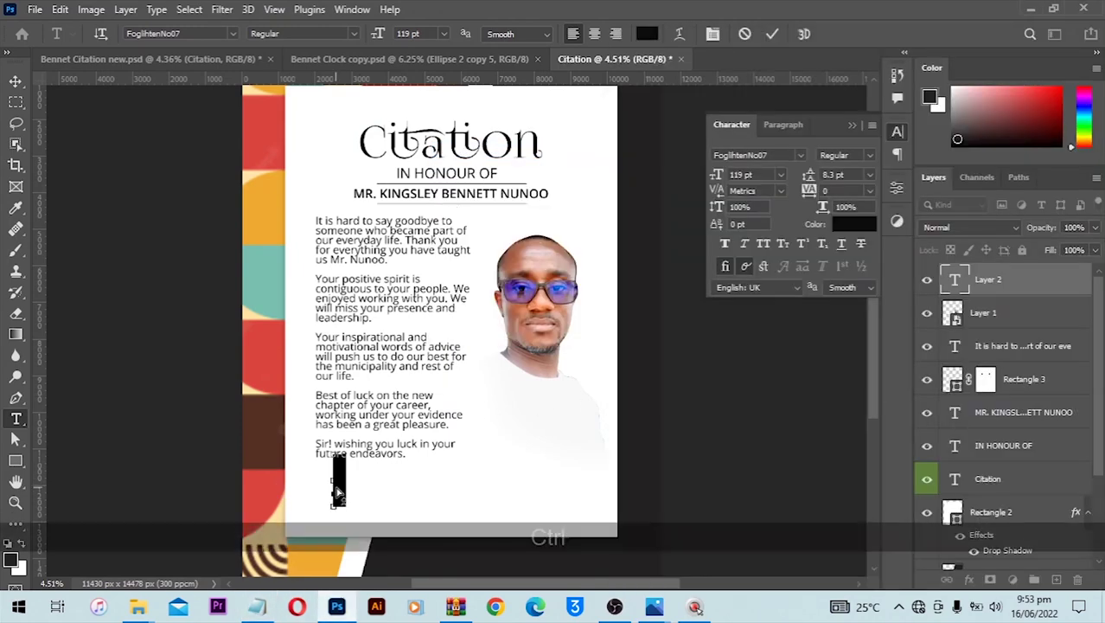
key(ctrl+v)
key(ctrl+a)
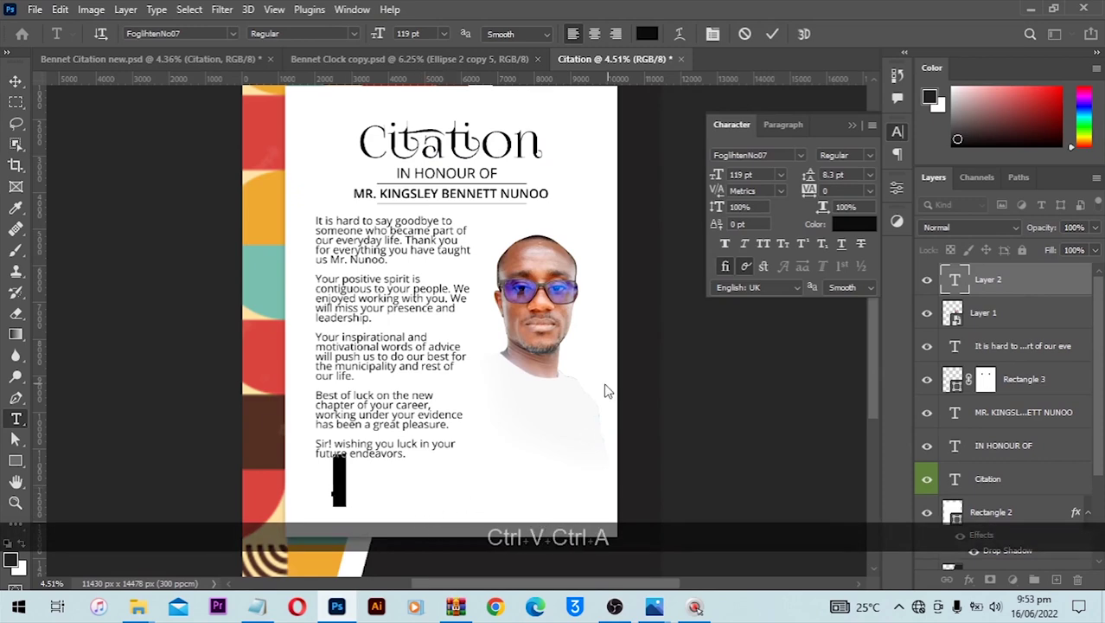
Set the "Long Live" lines in the Afterglow font, and paste the copied lines over the selected text again.
click(800, 154)
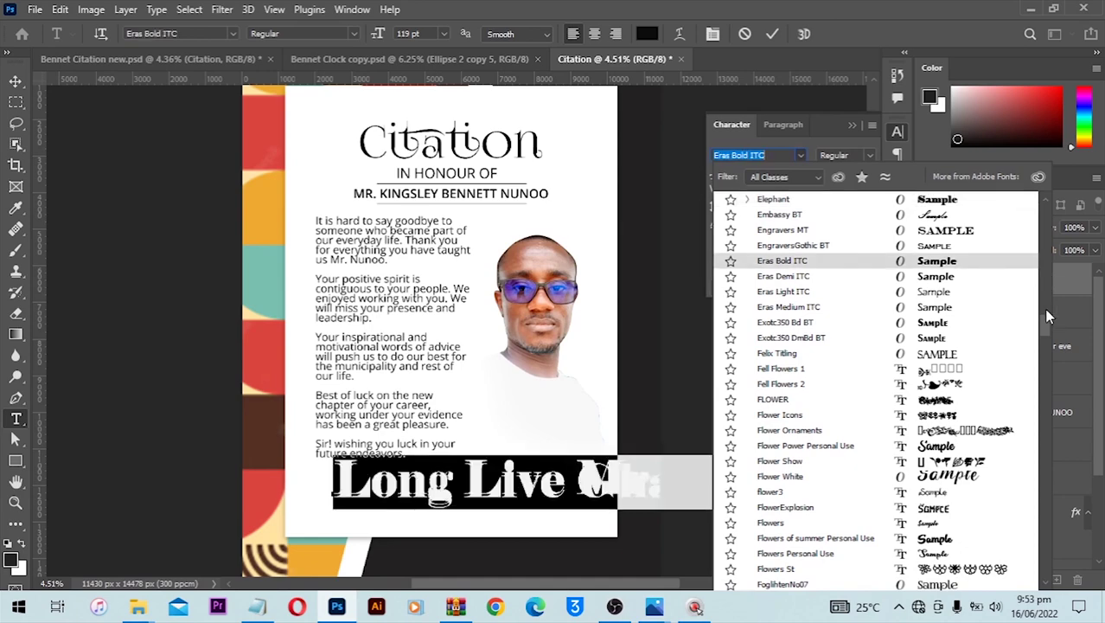
drag(1046, 276, 1051, 212)
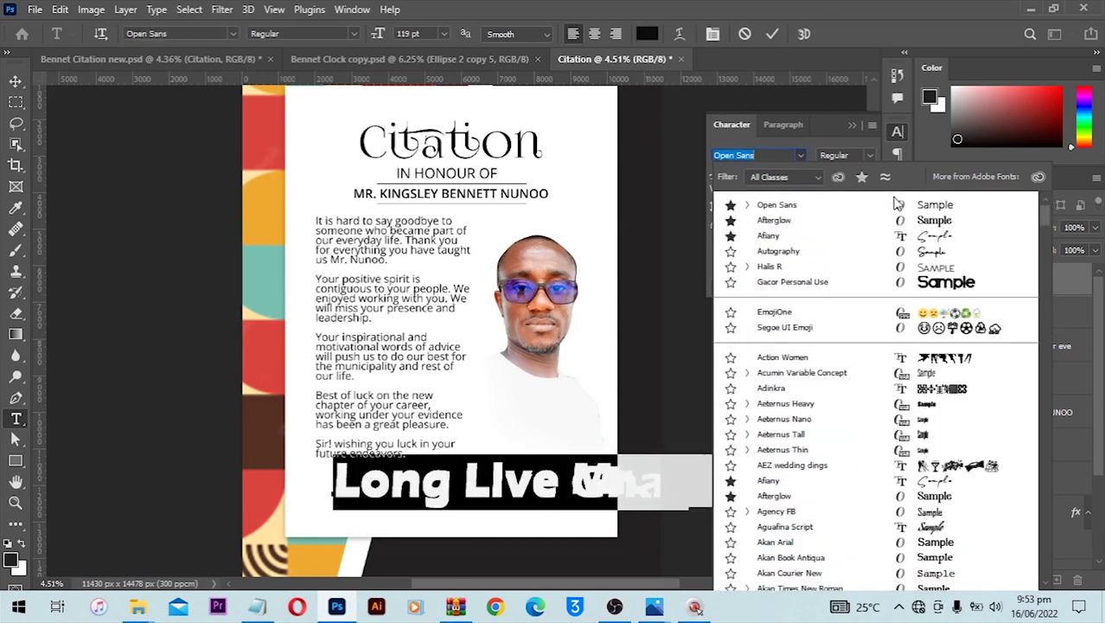
click(757, 221)
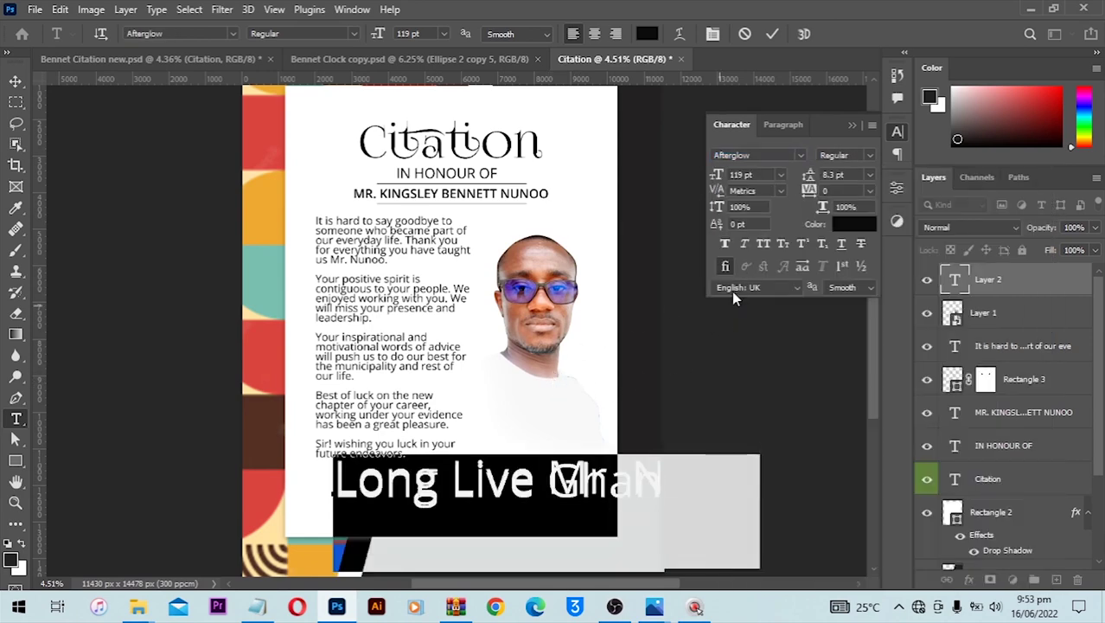
key(ctrl)
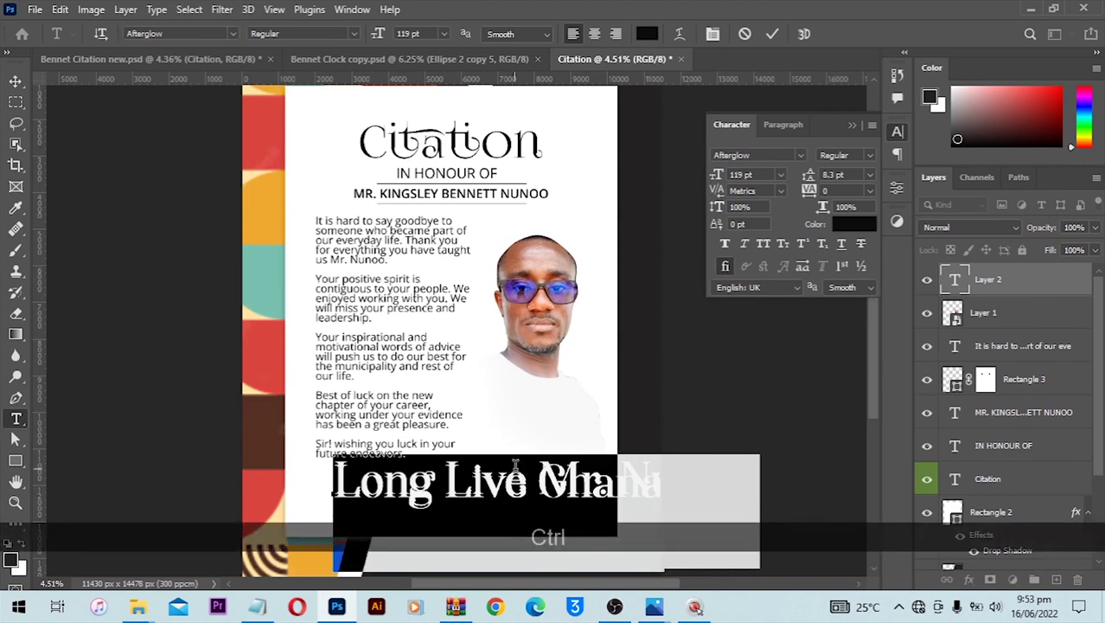
key(ctrl+v)
key(ctrl+a)
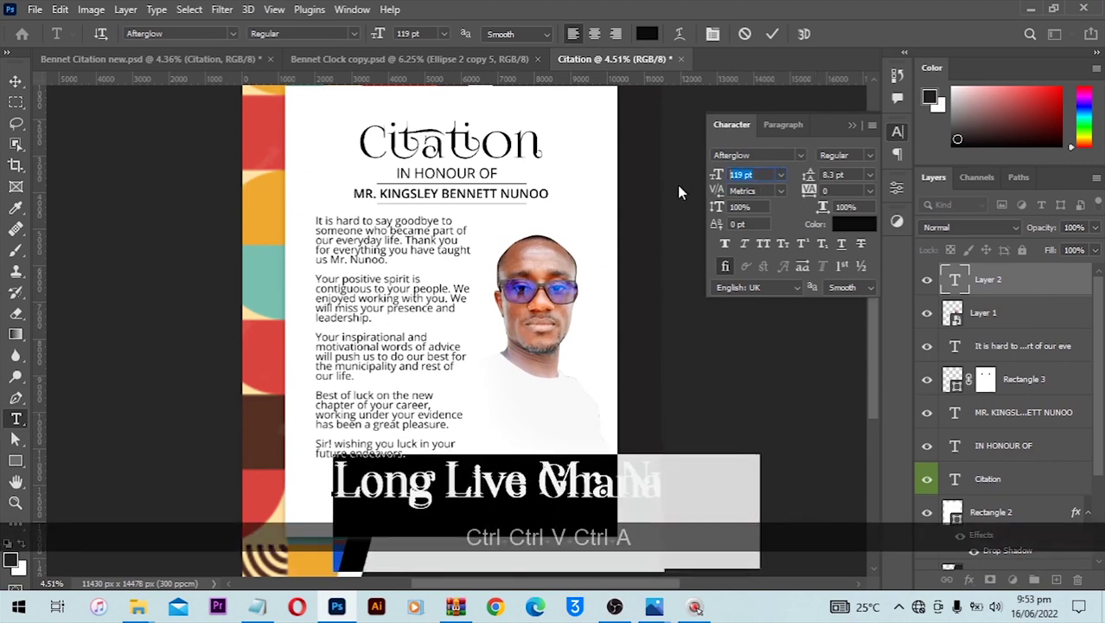
Set the "Long Live" lines to a type size of 29 pt with 33 pt leading.
text(20)
key(Return)
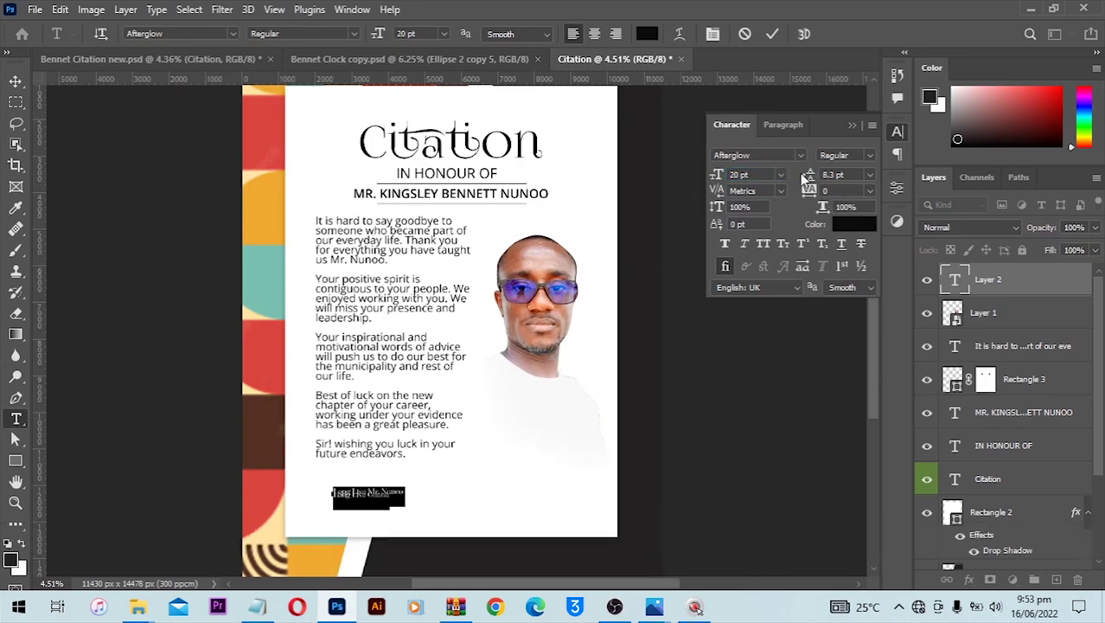
drag(809, 176, 816, 178)
Move the "Long Live" lines up beneath the message's last paragraph, aligned with its left edge.
scroll(577, 320, up, 1)
scroll(622, 306, down, 3)
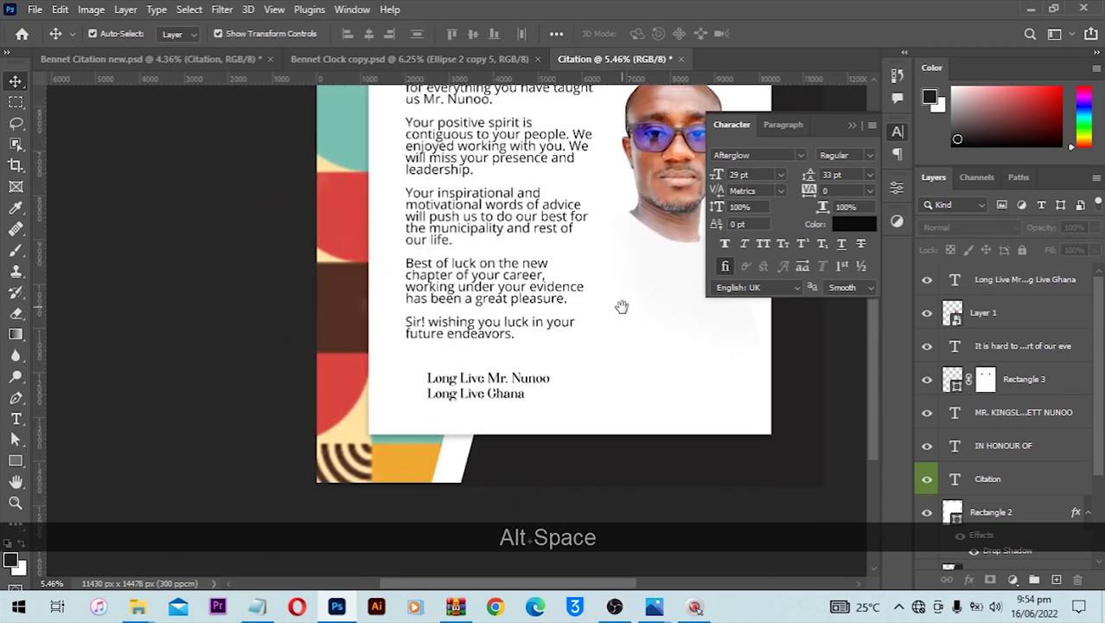
scroll(564, 328, up, 1)
scroll(564, 329, up, 1)
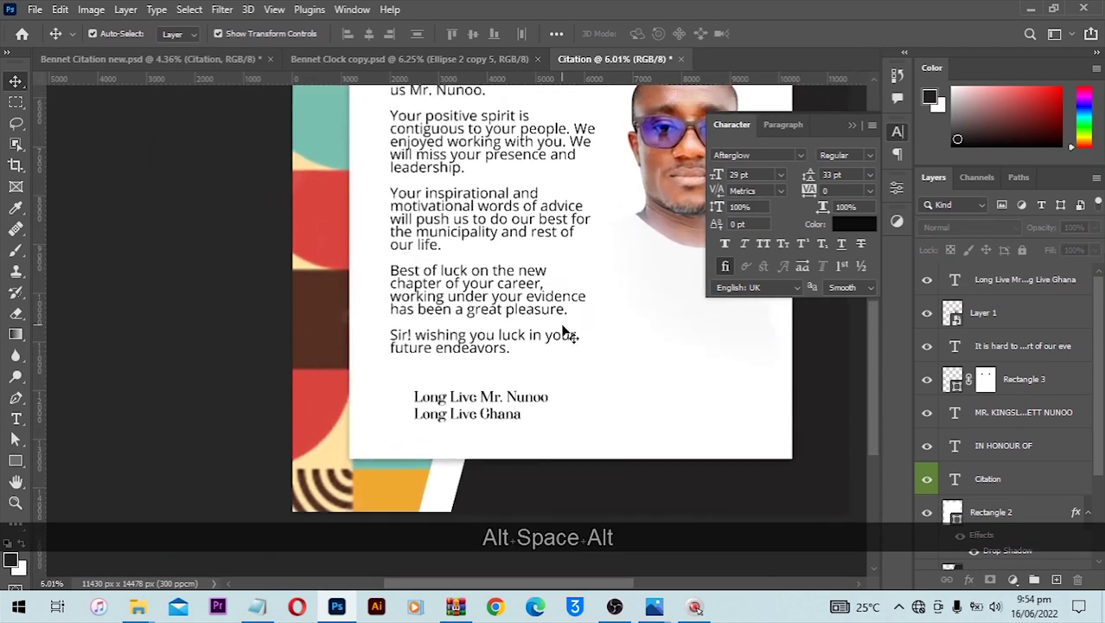
key(space)
drag(601, 273, 556, 271)
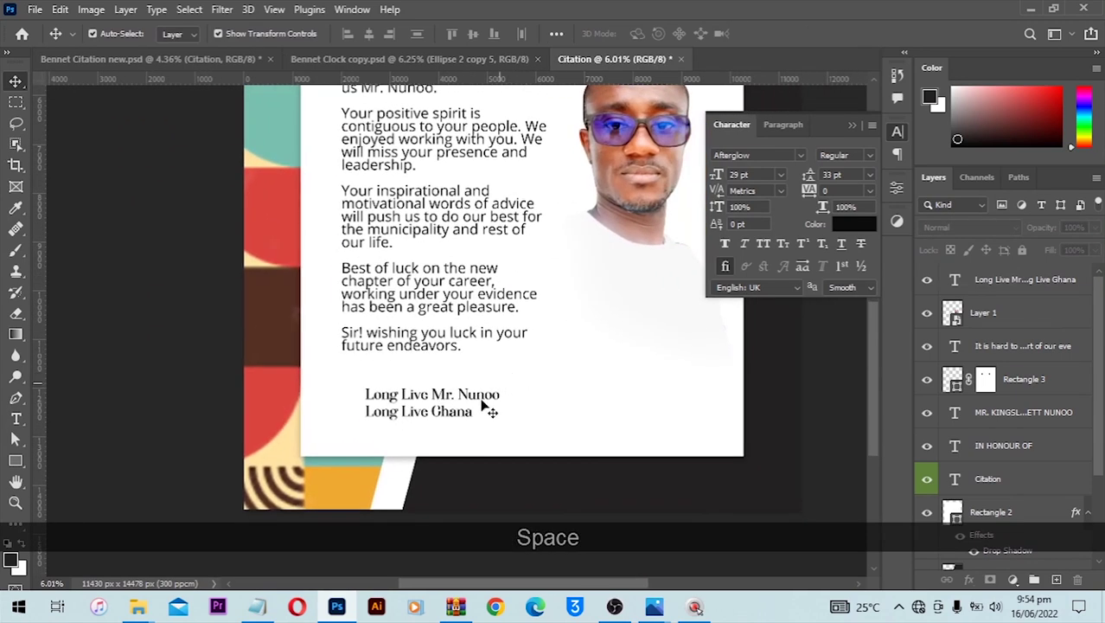
scroll(451, 413, up, 1)
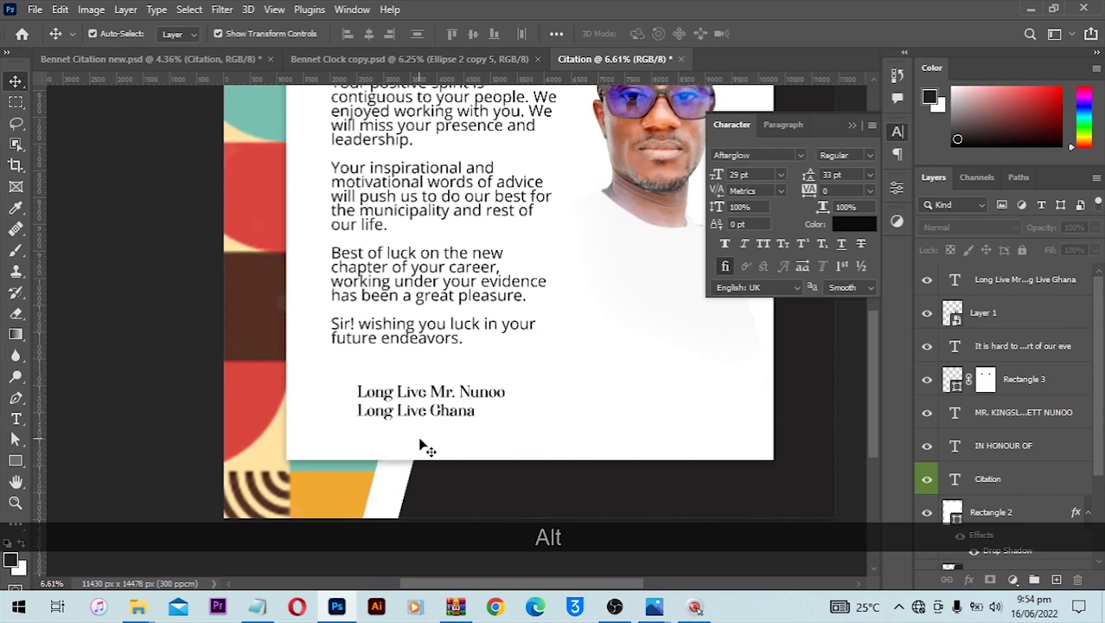
drag(441, 408, 383, 432)
key(space)
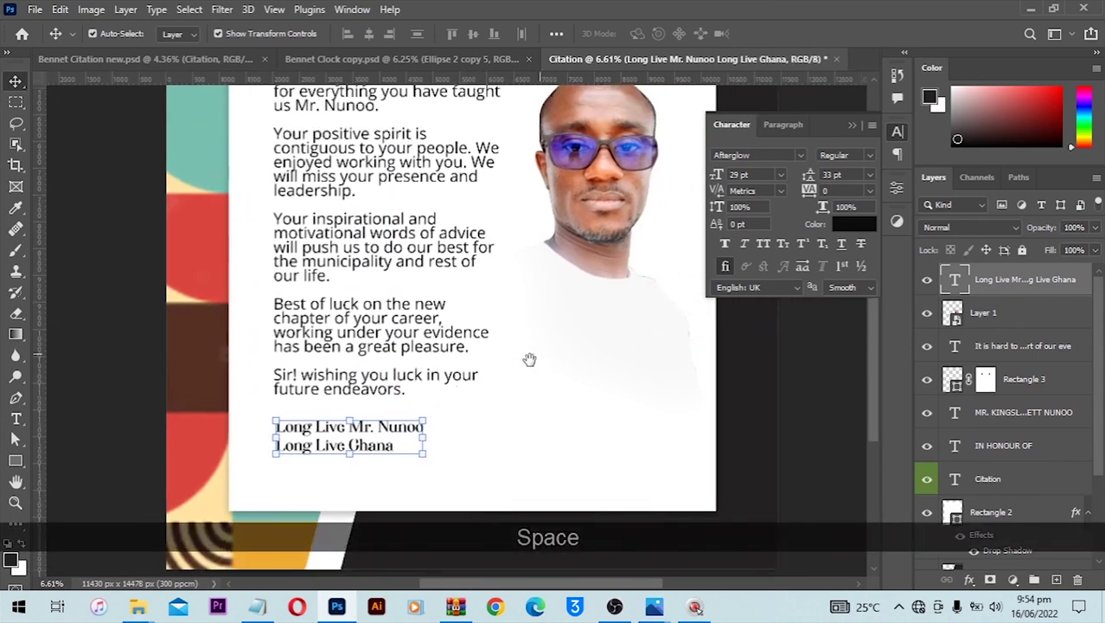
drag(528, 361, 470, 388)
Copy the "Thank You!" and "(Wassa Amenfi West Budget Staff)" texts from the finished citation into the new Citation document, placing them below the portrait.
click(197, 60)
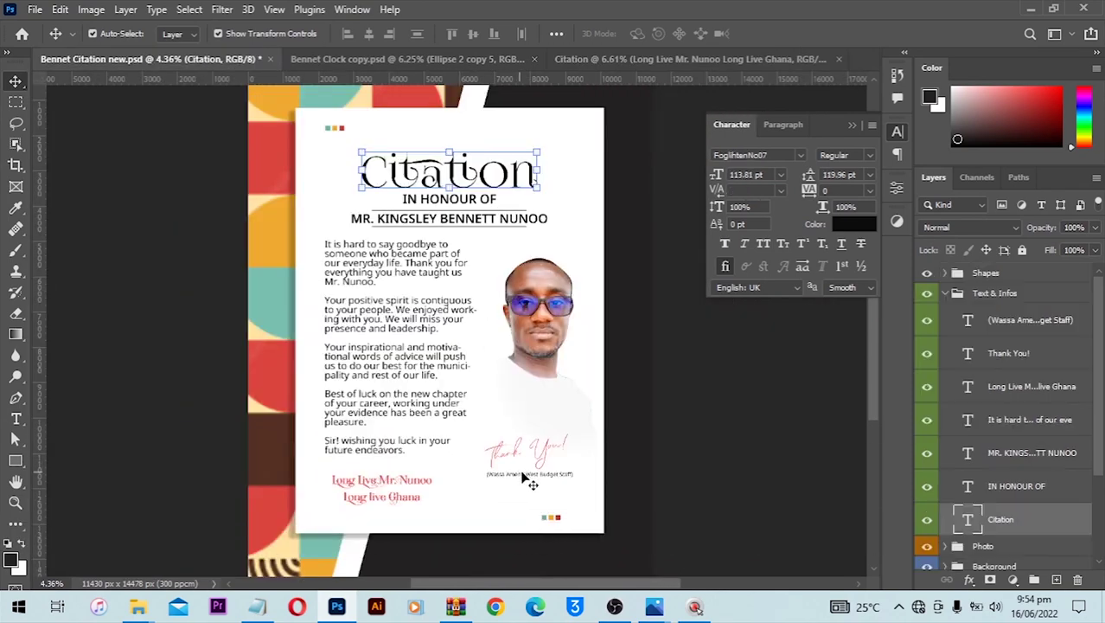
scroll(529, 478, up, 2)
click(527, 467)
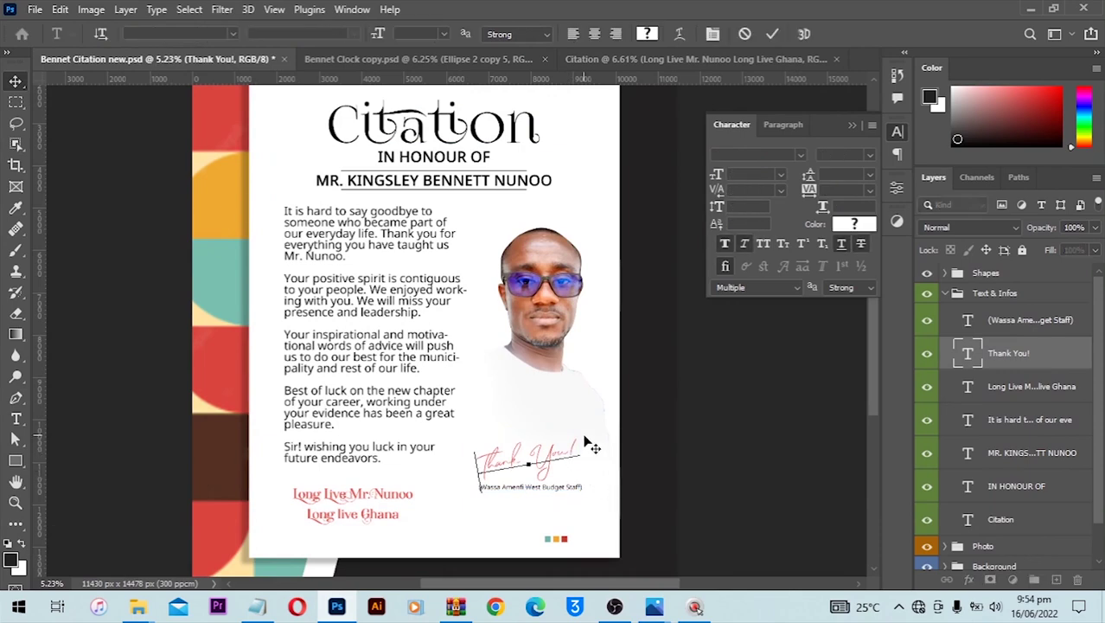
key(Escape)
click(555, 481)
click(553, 486)
shift+click(529, 458)
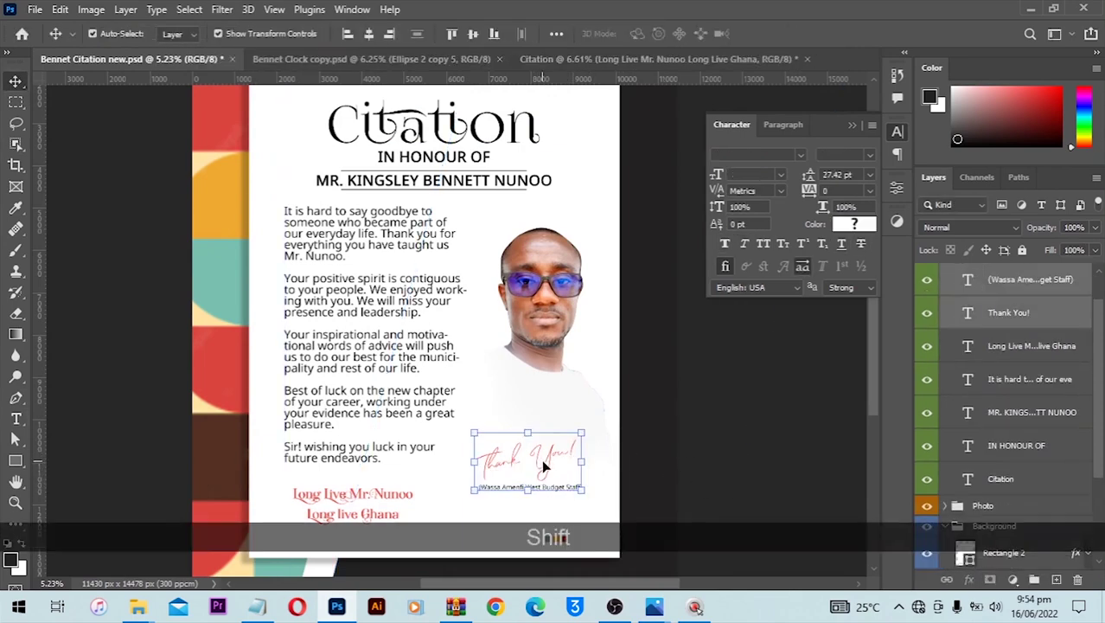
drag(554, 486, 570, 424)
scroll(285, 464, up, 1)
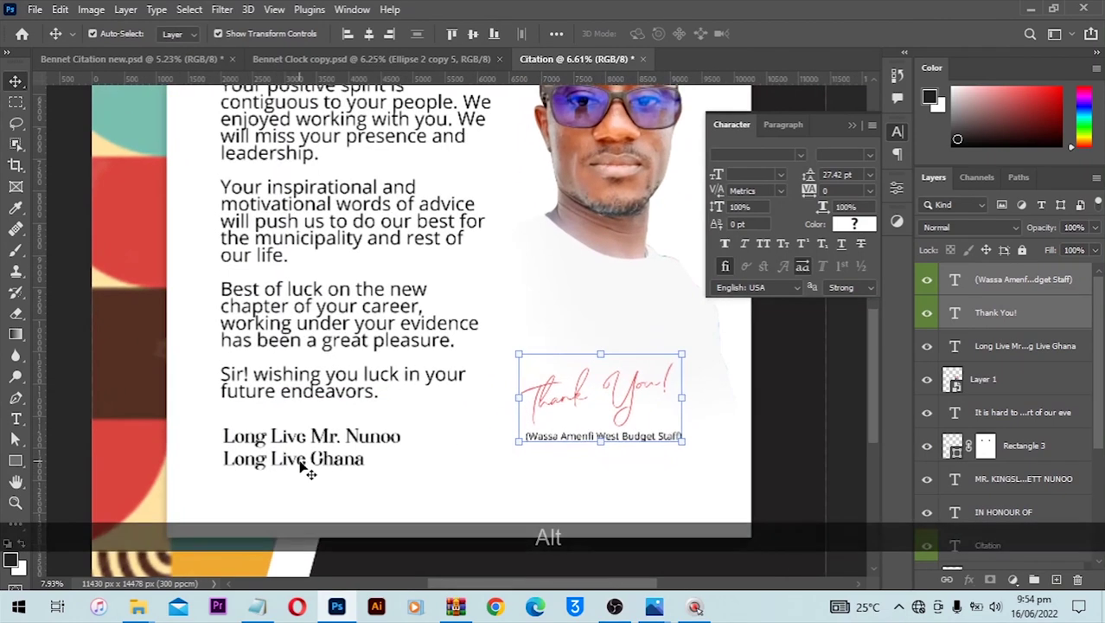
Compare the "Long Live" lines with the finished citation, and turn on stylistic alternates for them in the new document.
click(309, 466)
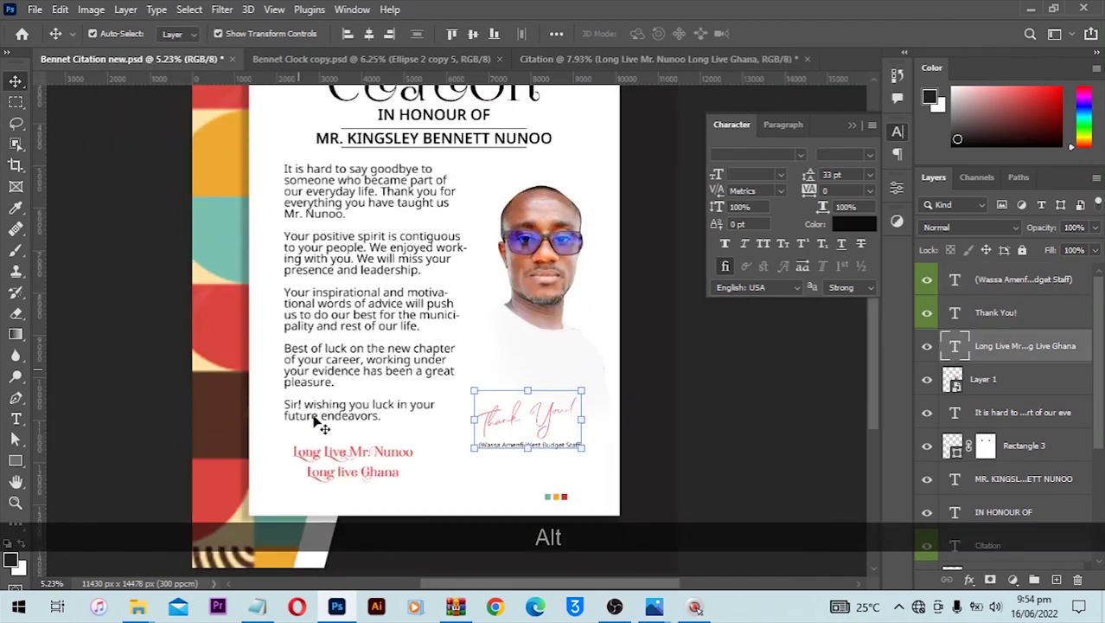
scroll(405, 465, up, 3)
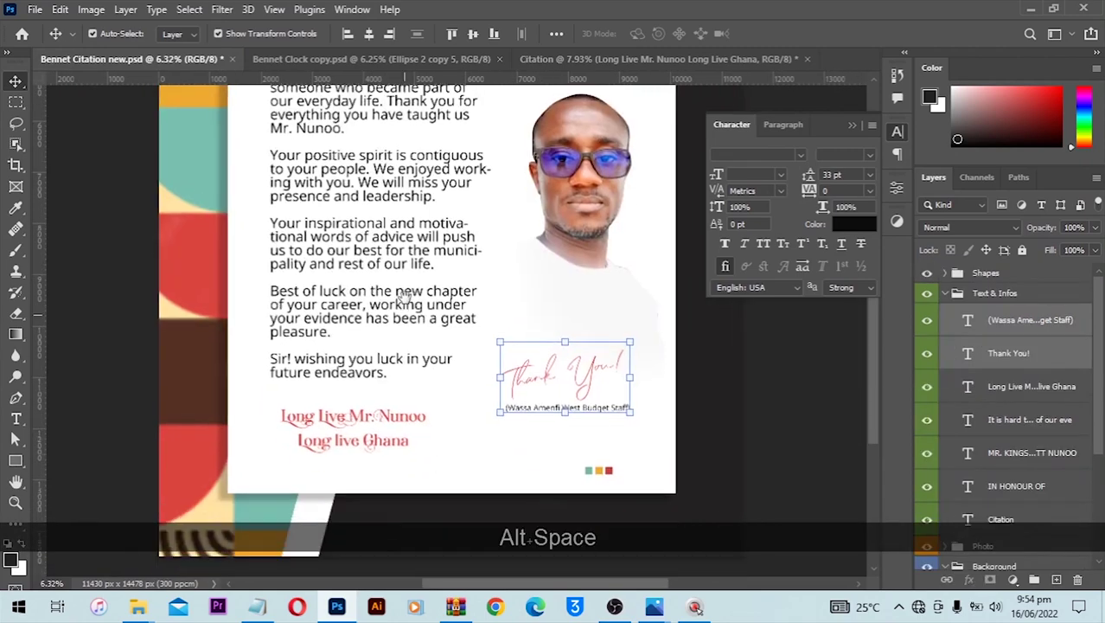
scroll(316, 419, down, 2)
scroll(316, 419, up, 3)
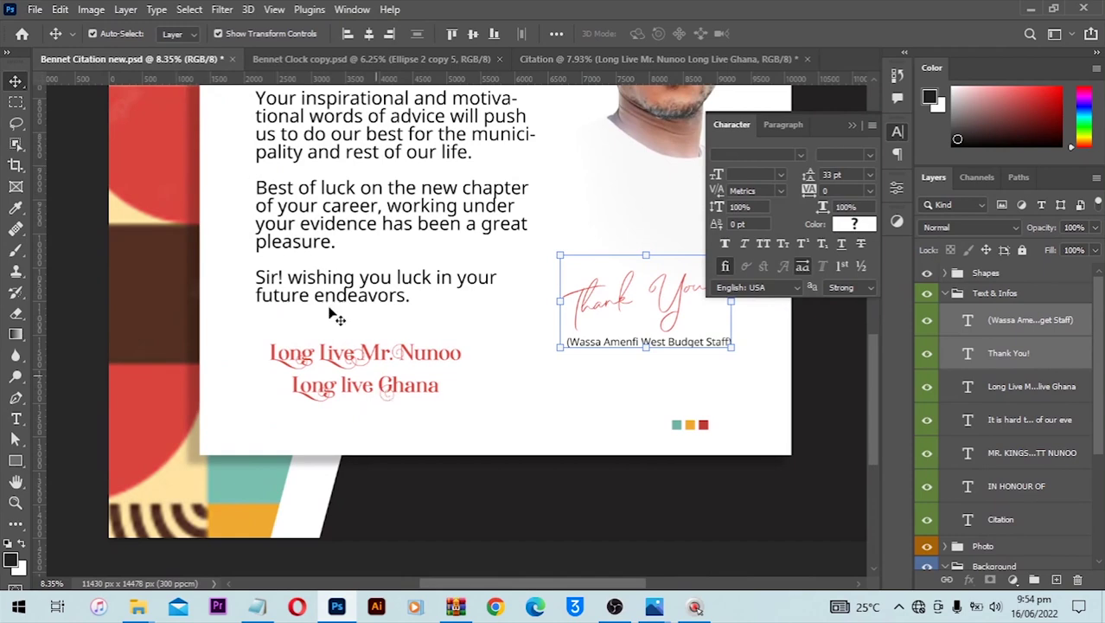
click(625, 59)
click(380, 402)
key(alt)
scroll(365, 413, up, 1)
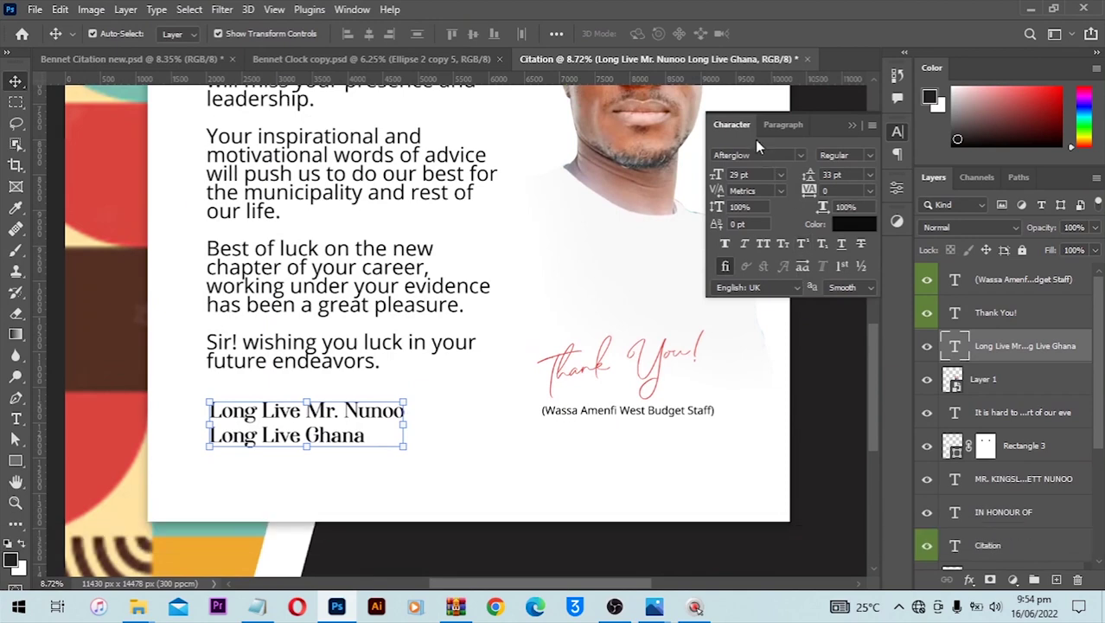
click(790, 157)
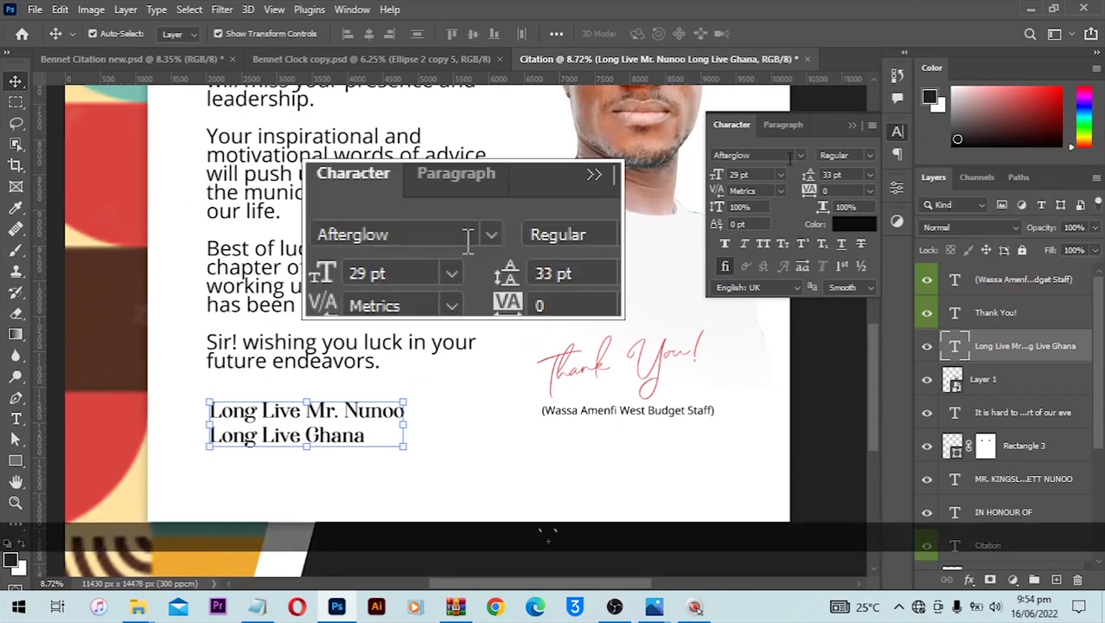
click(789, 156)
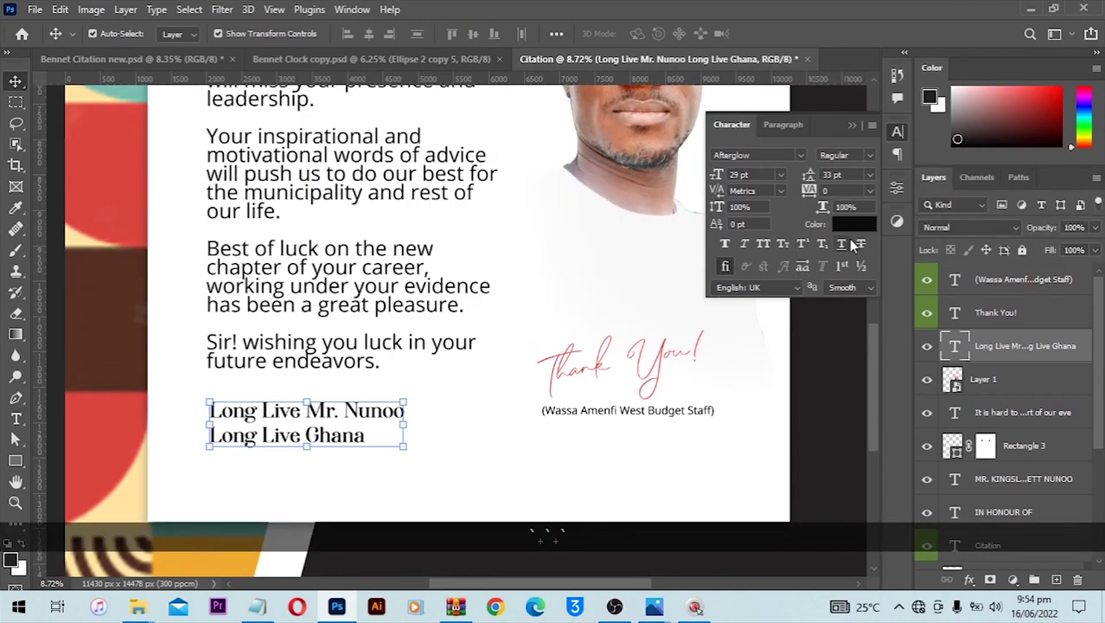
click(802, 268)
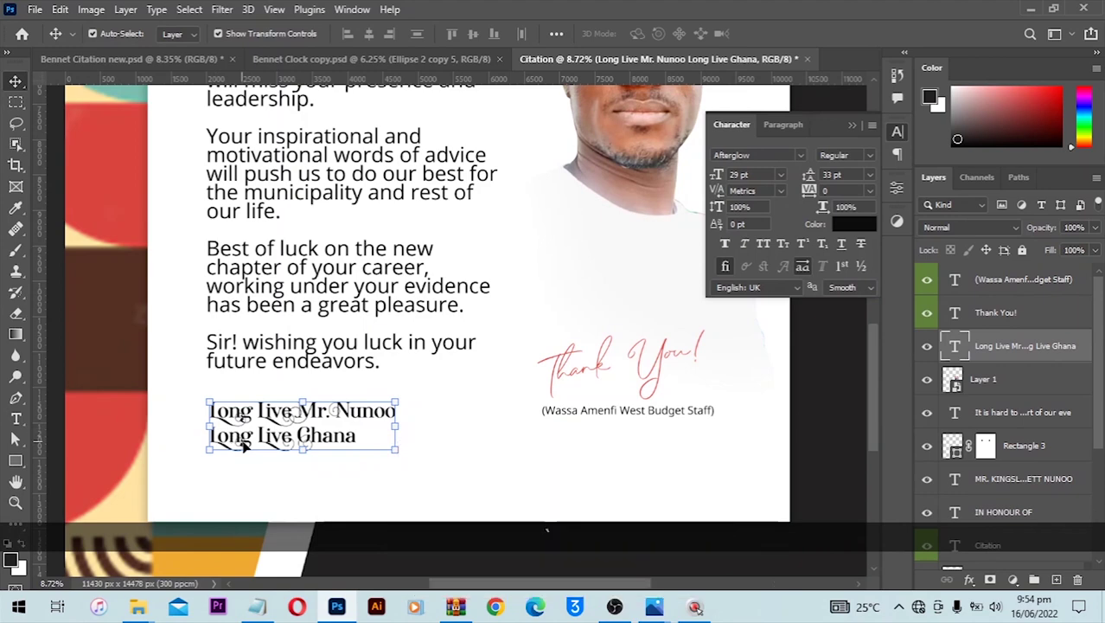
Recolour the "Long Live" lines with the red sampled from the background pattern, #da453f.
click(855, 224)
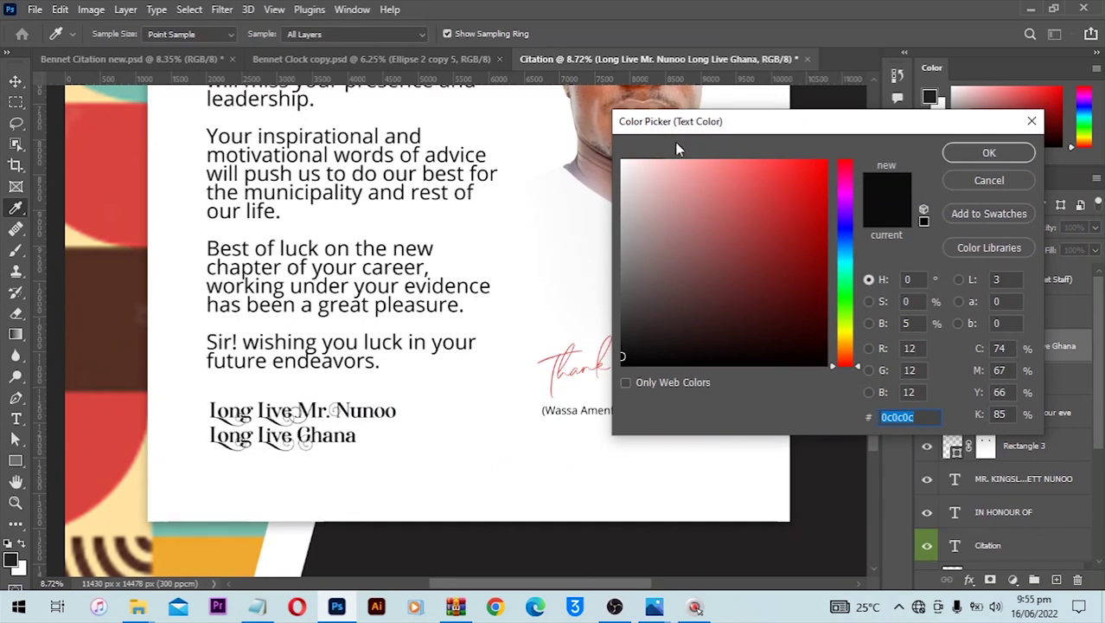
click(137, 136)
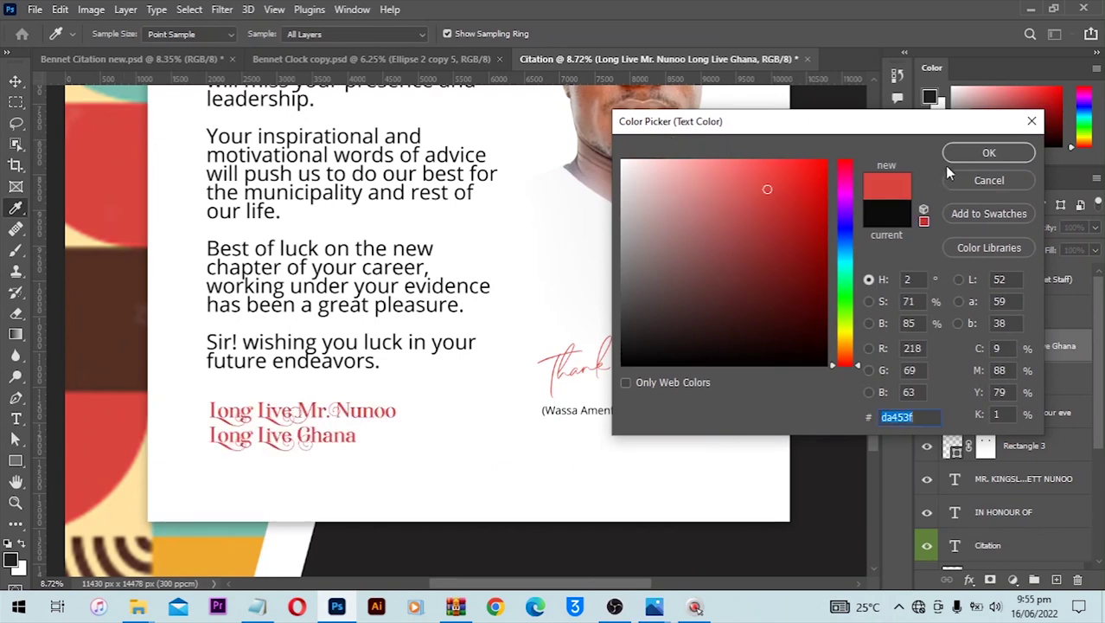
click(985, 154)
click(15, 82)
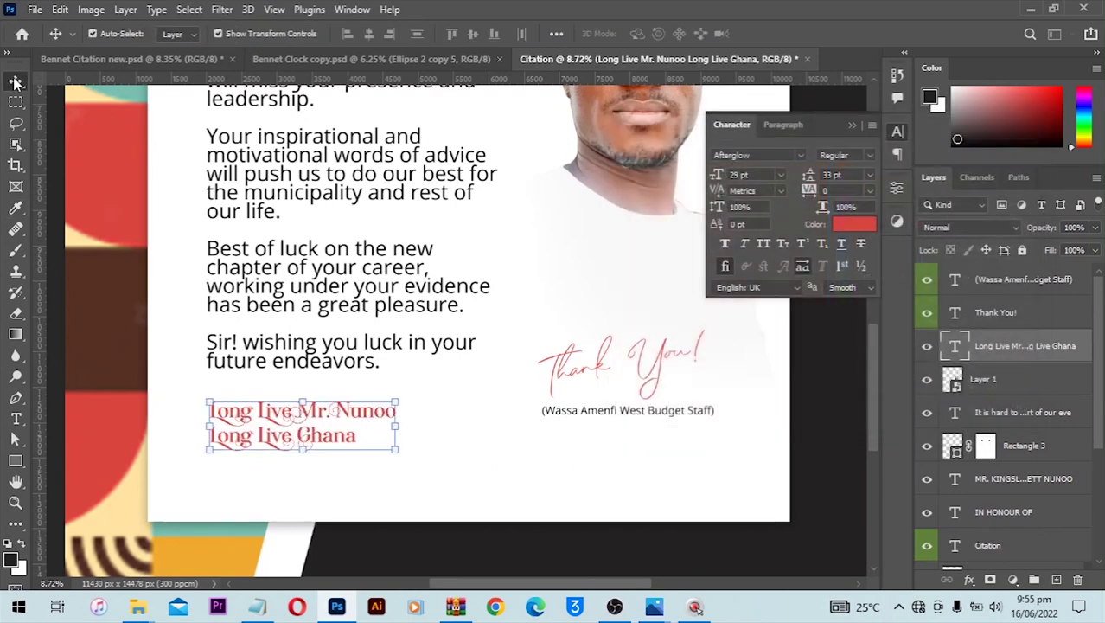
Refer to the finished citation's coloured squares, and draw a 172 by 172 px square near the new page's lower-right corner.
click(133, 59)
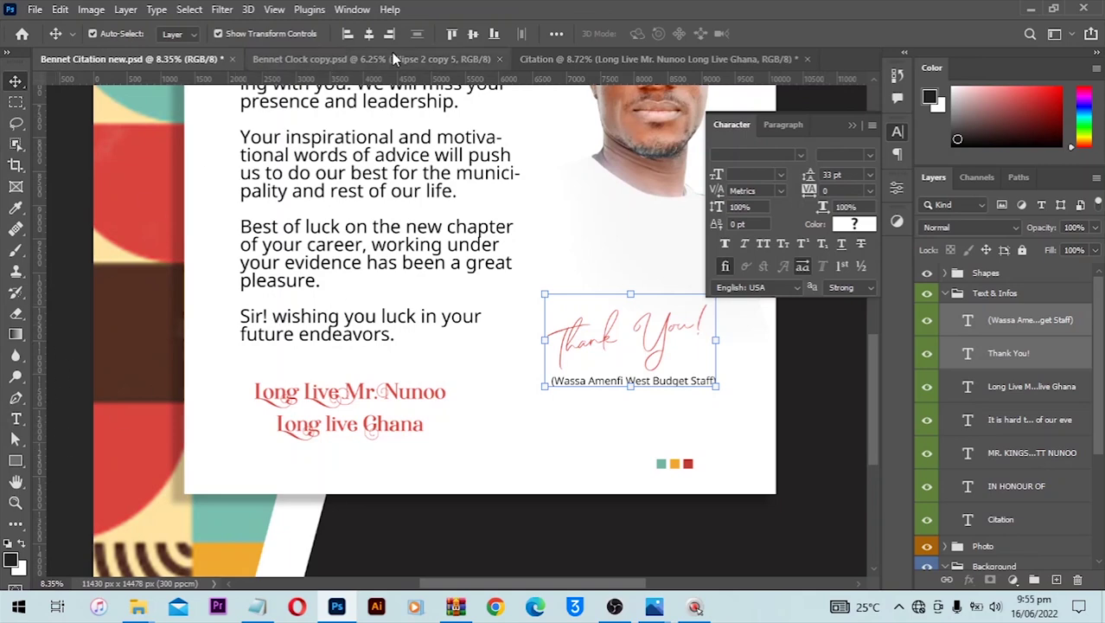
click(567, 56)
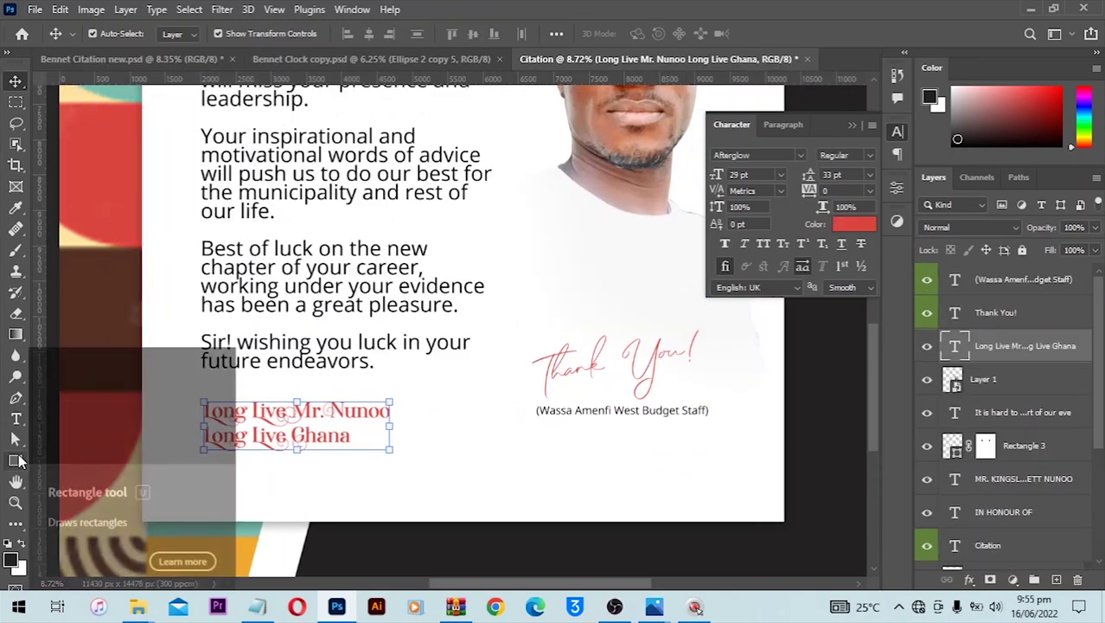
click(16, 460)
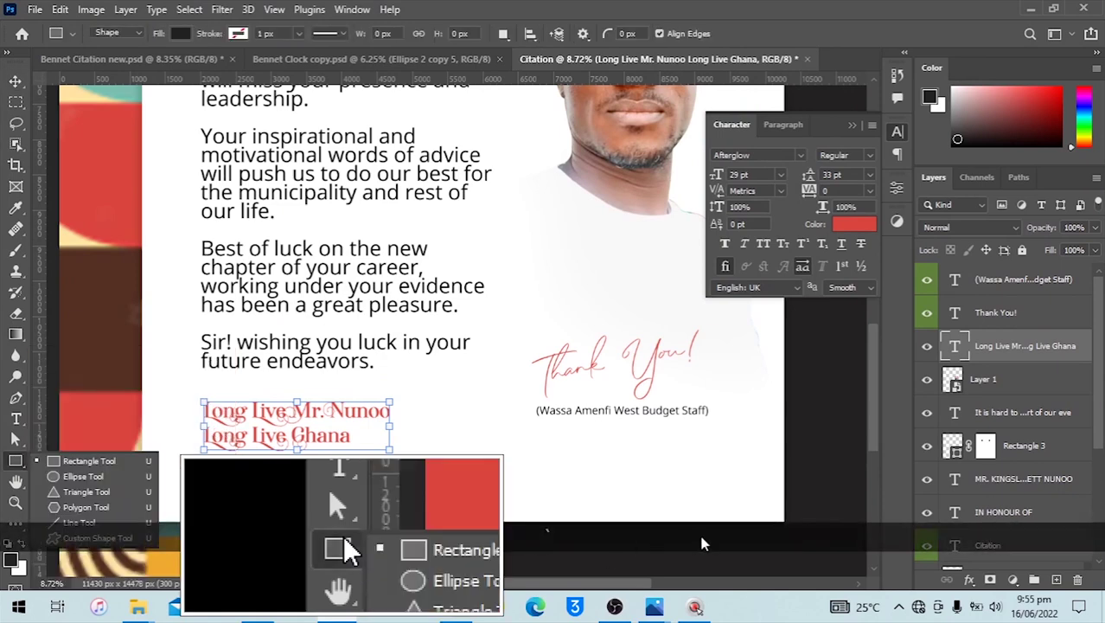
drag(675, 479, 691, 490)
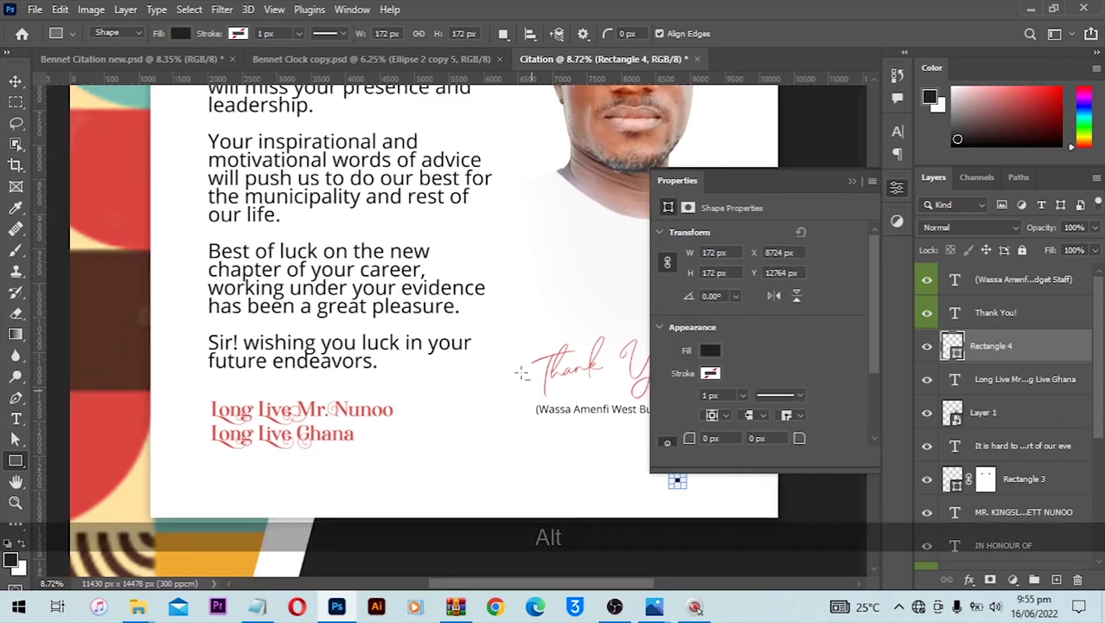
scroll(400, 285, down, 2)
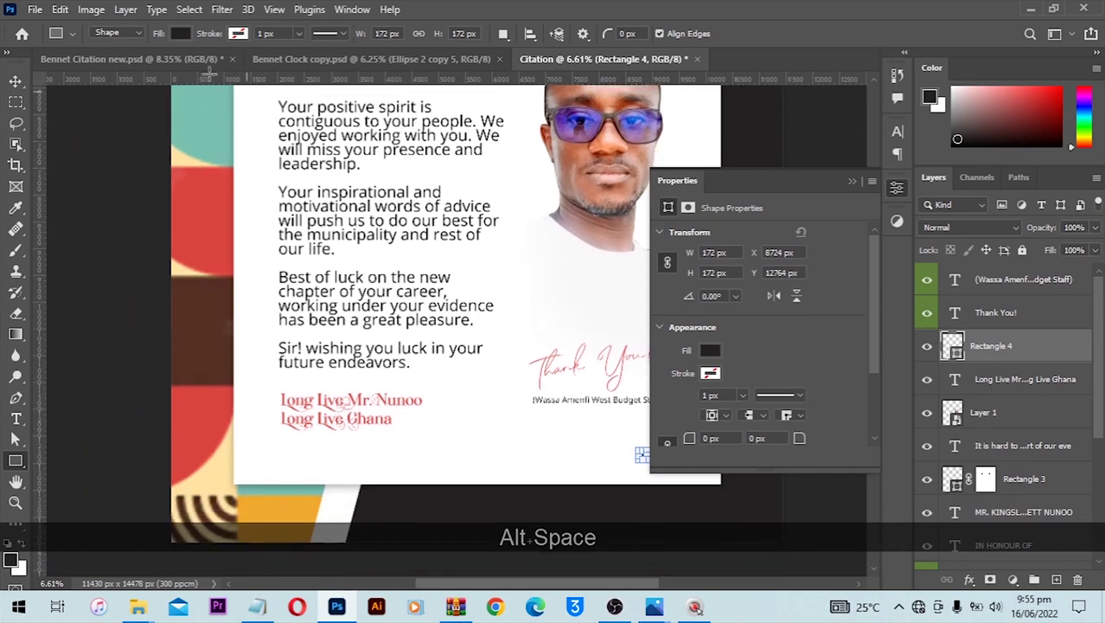
Compare the square with the finished citation's coloured squares, and fill it with the red sampled from the background pattern, #da453f.
click(147, 55)
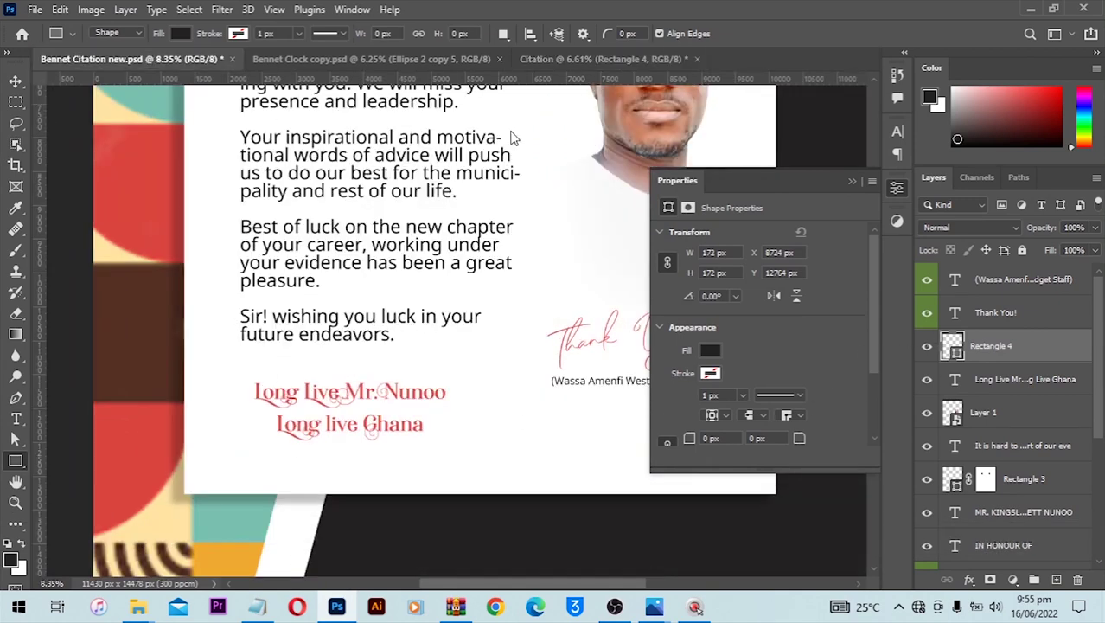
click(860, 182)
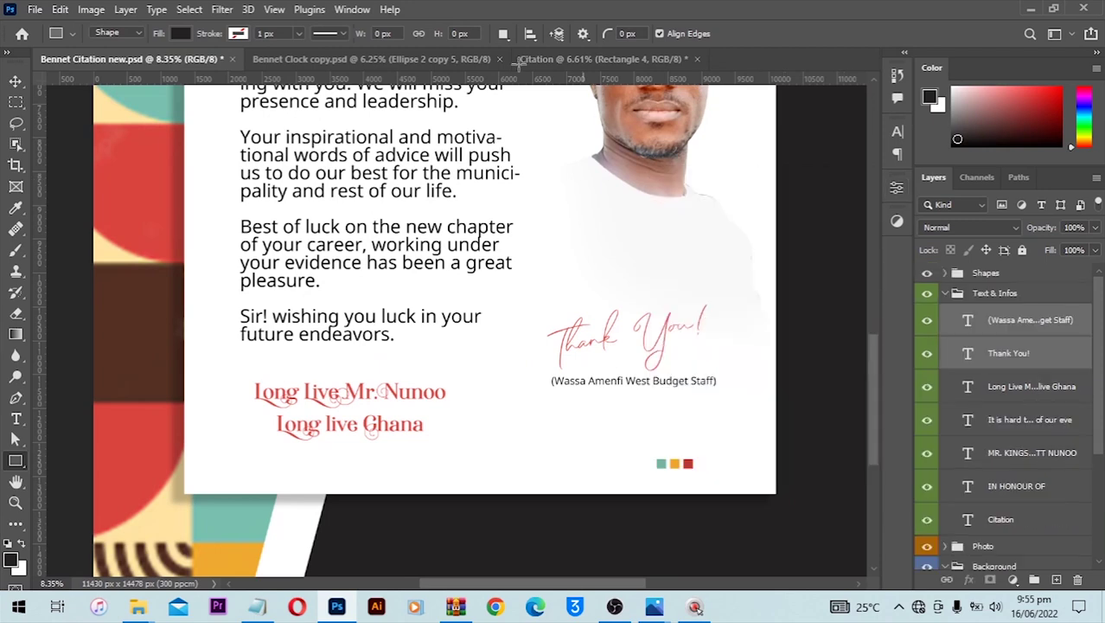
click(574, 54)
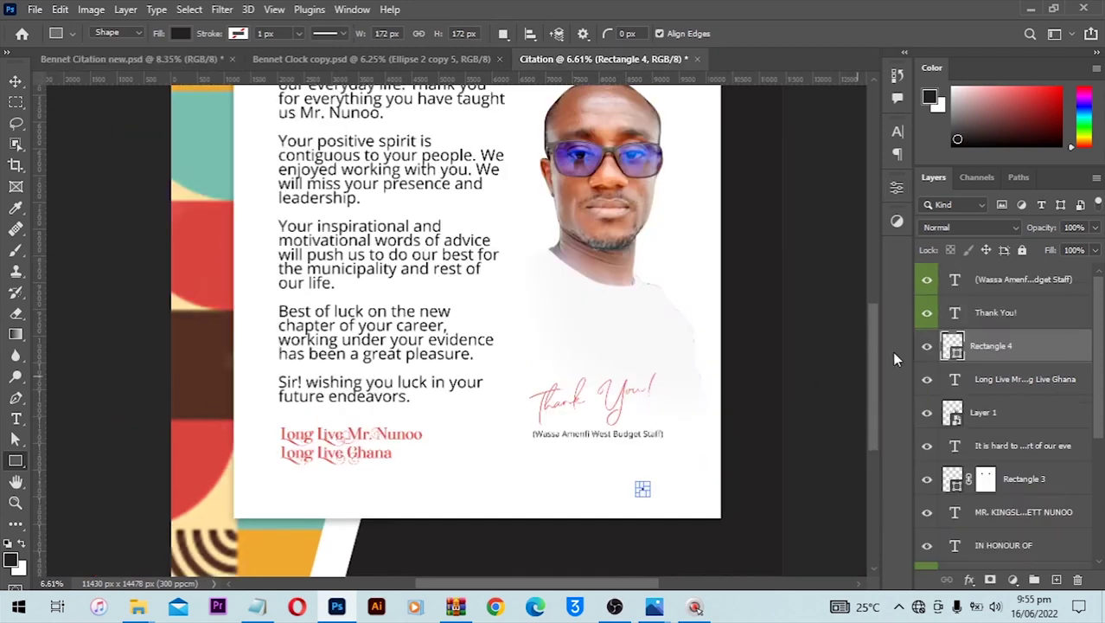
click(222, 248)
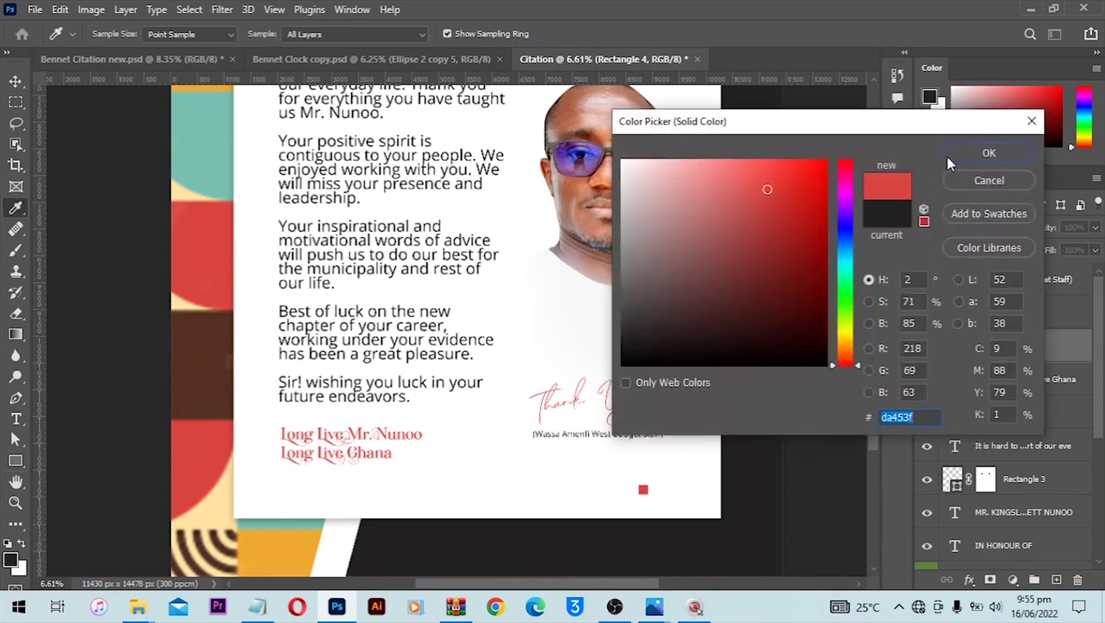
click(988, 153)
Duplicate the red square, shift the copy just to its left, and fill it with the pattern's orange, #efaa32.
scroll(635, 458, down, 2)
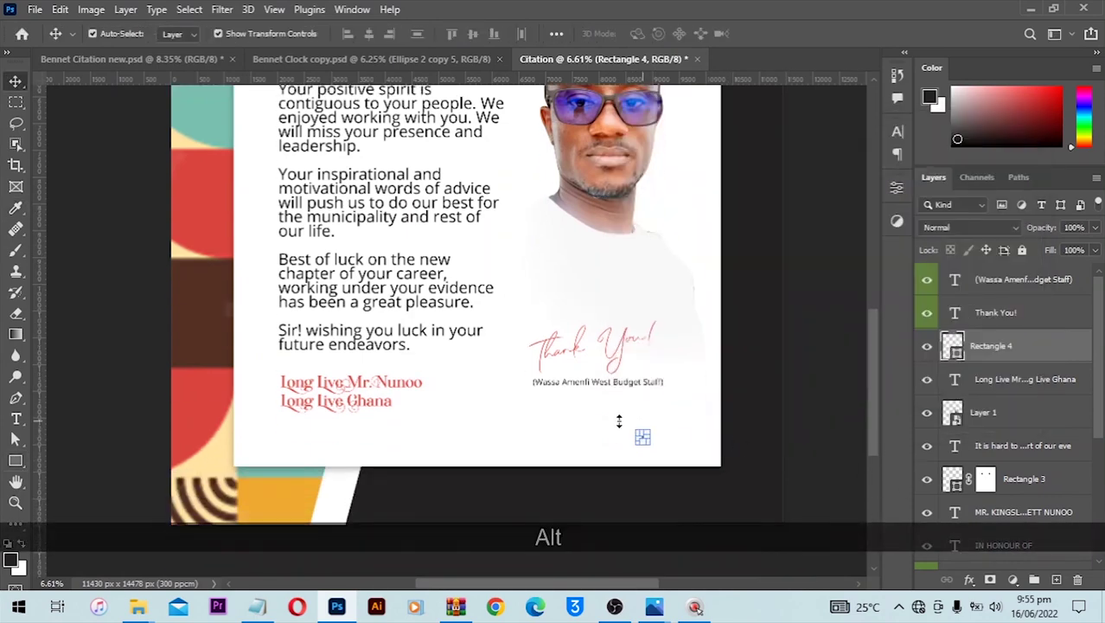
scroll(618, 421, down, 3)
scroll(666, 491, up, 1)
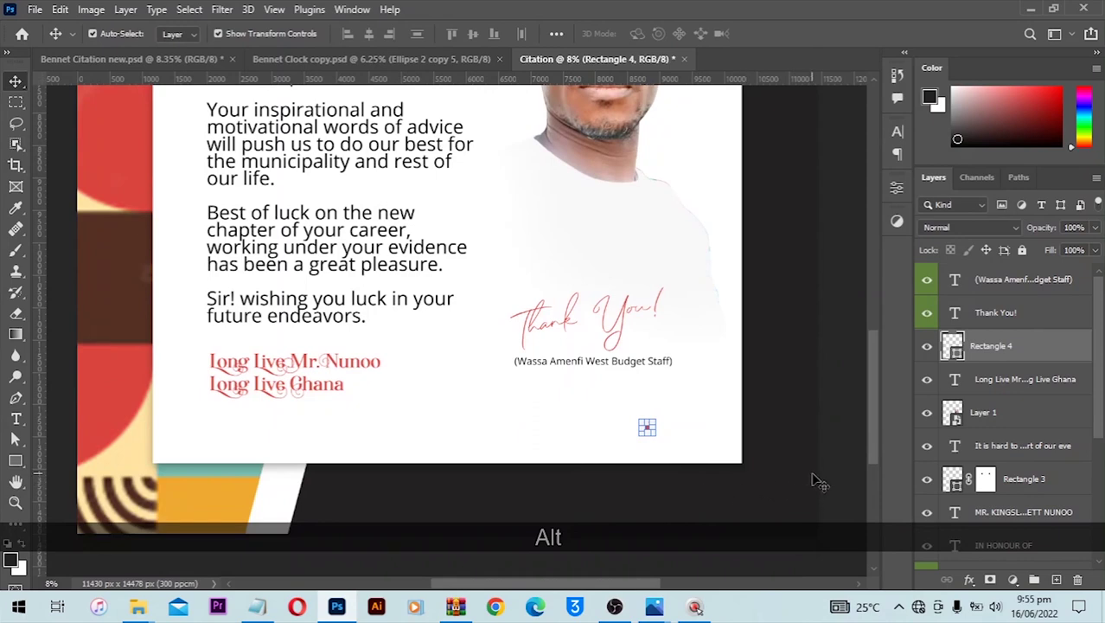
drag(1013, 349, 1056, 579)
key(Left)
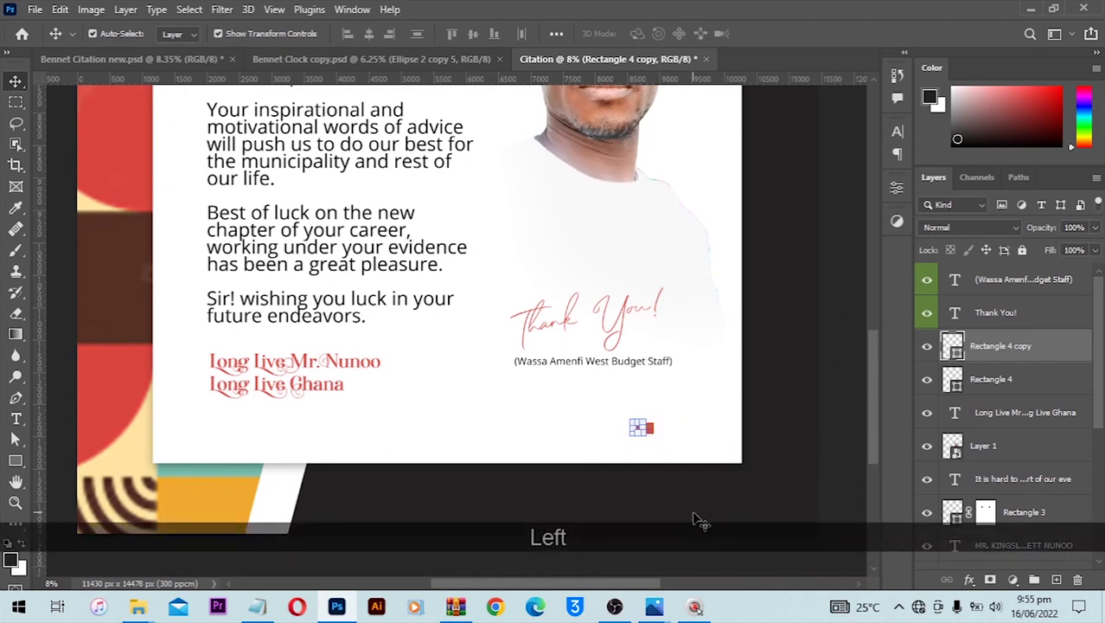
key(Left)
key(Left)
key(Left)
key(Left)
key(Left)
key(Left)
key(Left)
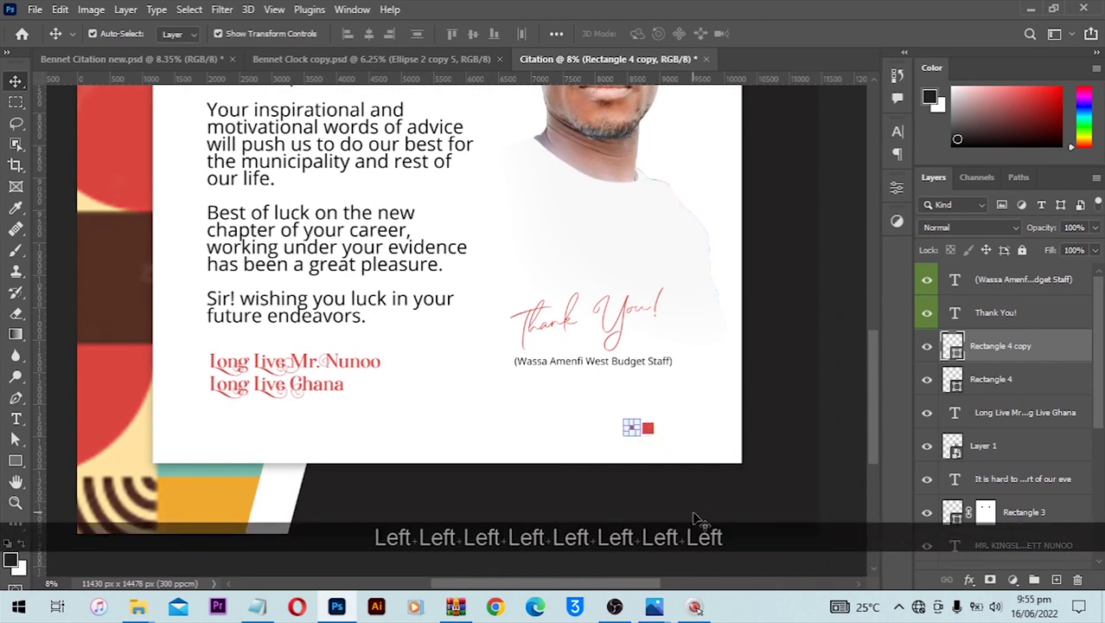
click(202, 484)
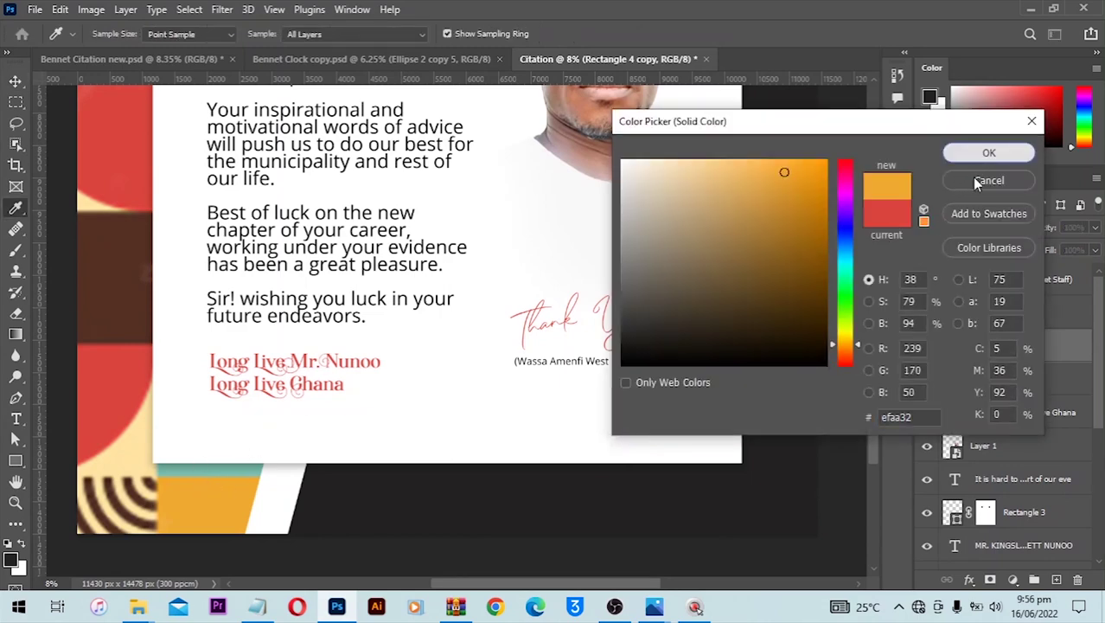
click(977, 181)
Duplicate the orange square, shift the copy to its left, and fill it with the pattern's teal, #75bbad.
drag(997, 339, 1056, 580)
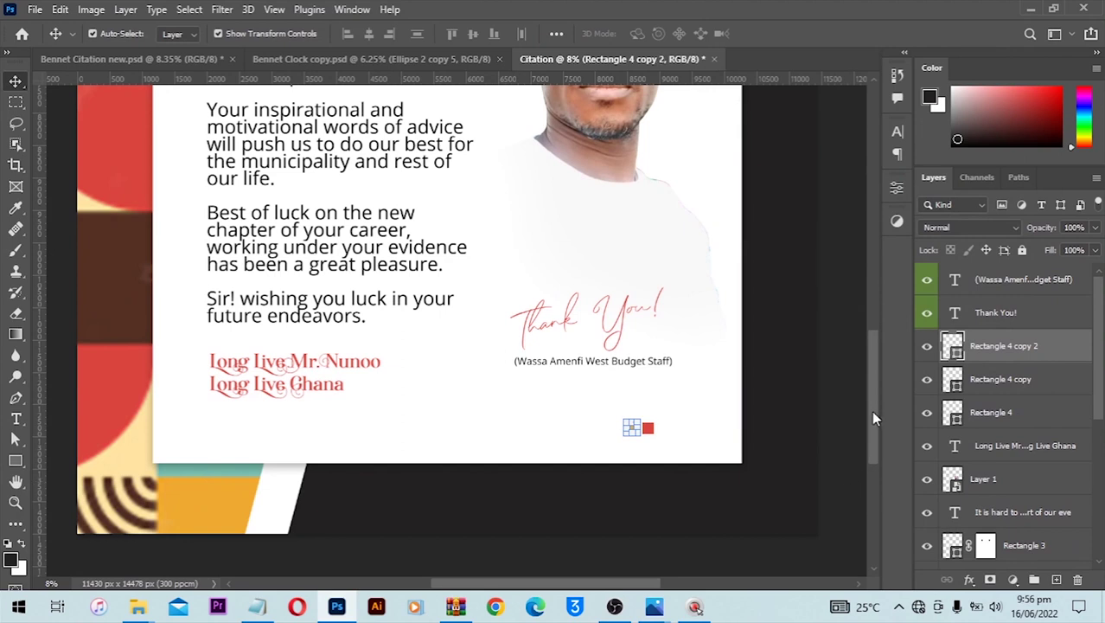
key(Left)
key(Left)
key(Left)
key(Left)
key(Left)
key(Left)
key(Left)
key(Left)
key(Left)
key(Left)
key(Left)
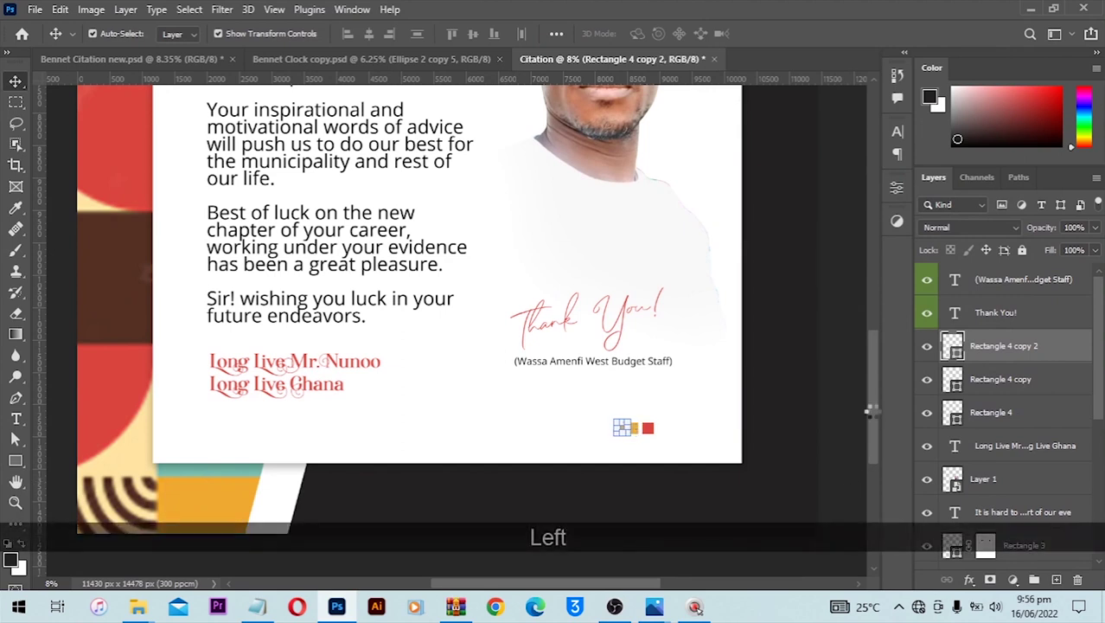
double_click(952, 345)
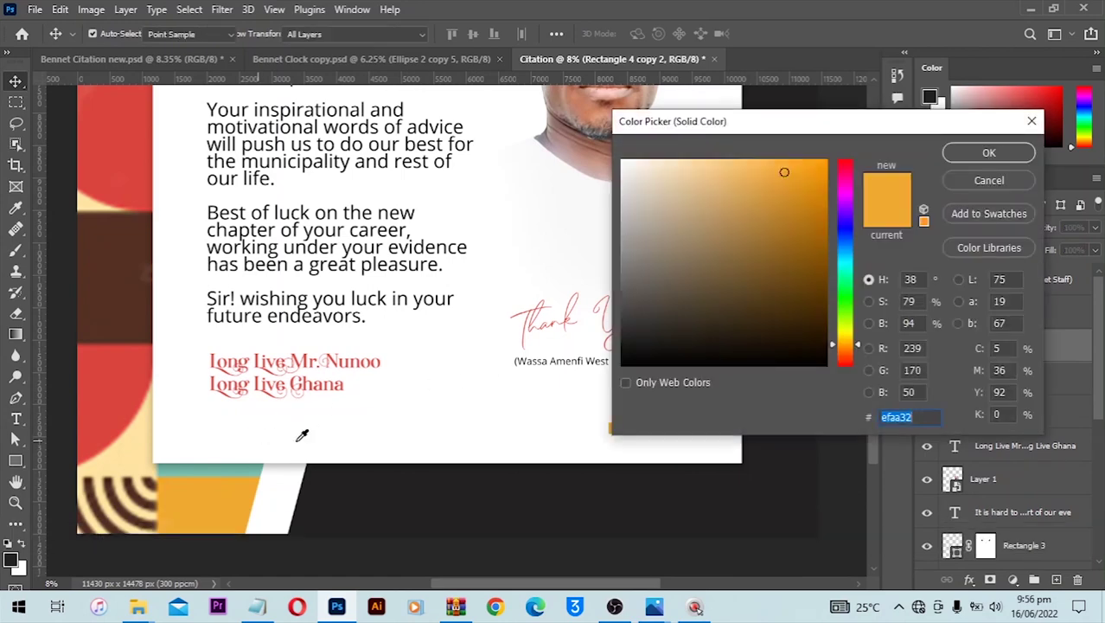
click(196, 467)
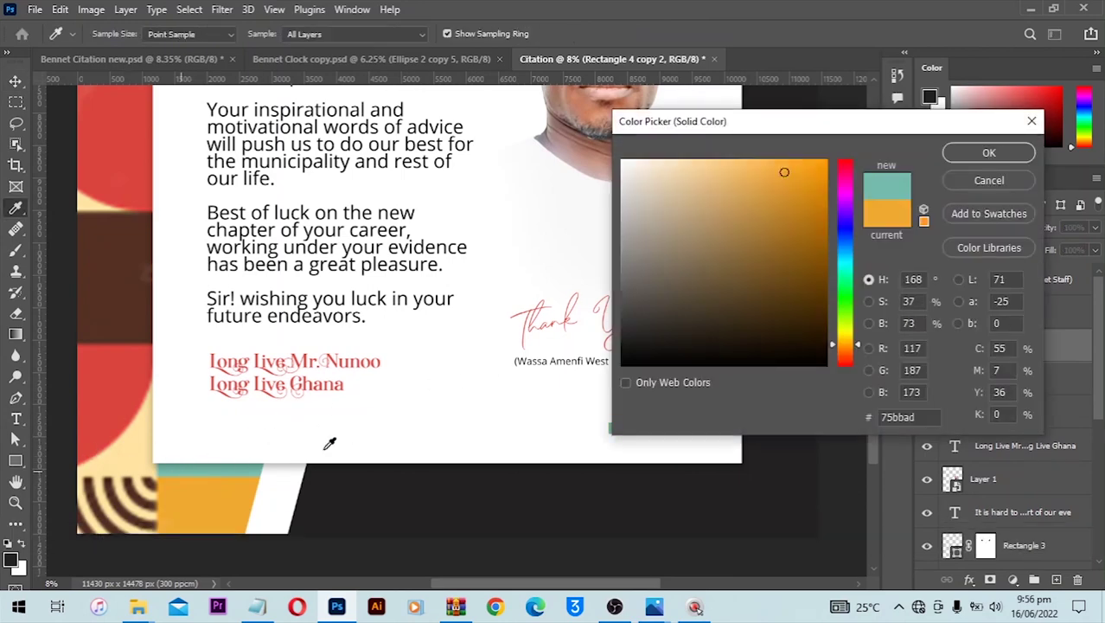
click(977, 153)
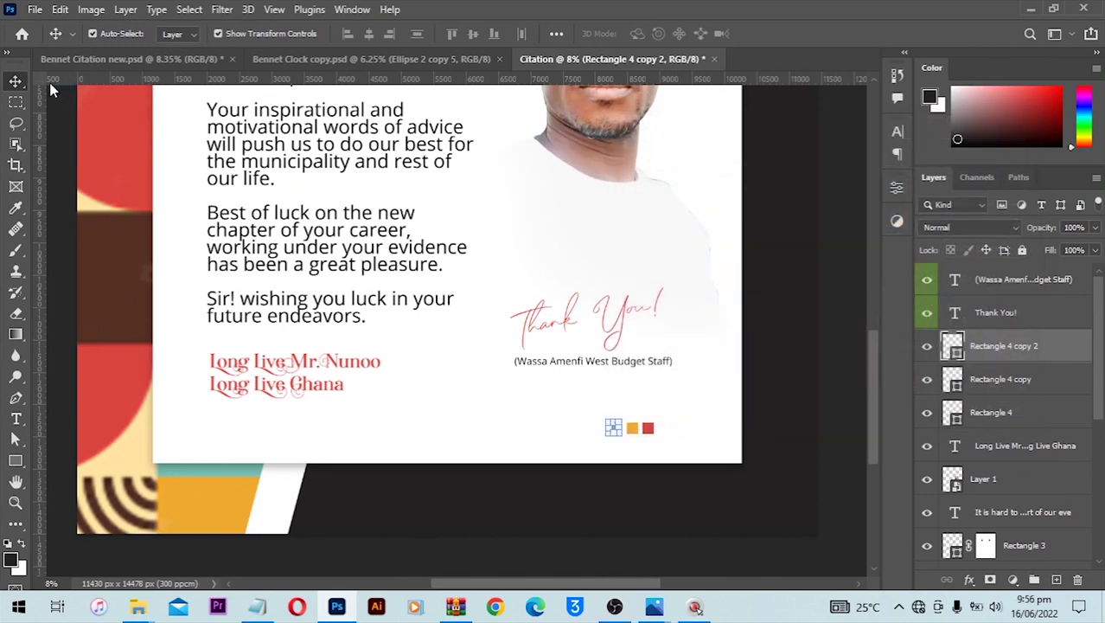
click(813, 387)
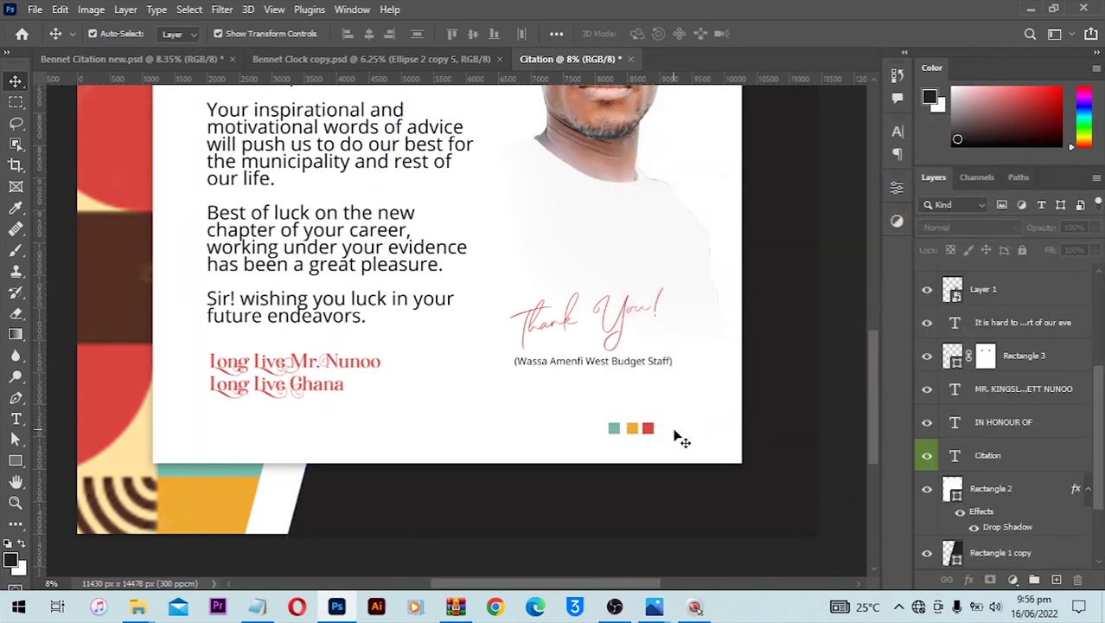
Distribute the teal, orange and red squares evenly in the horizontal direction, checking the spacing by undoing and redoing it.
scroll(975, 365, up, 3)
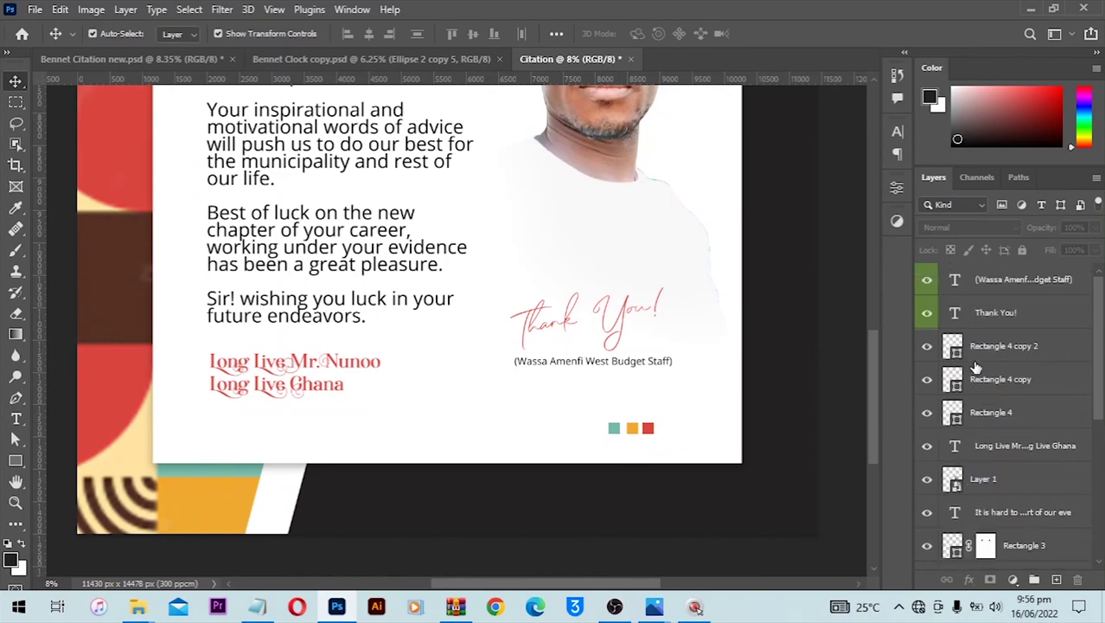
click(999, 348)
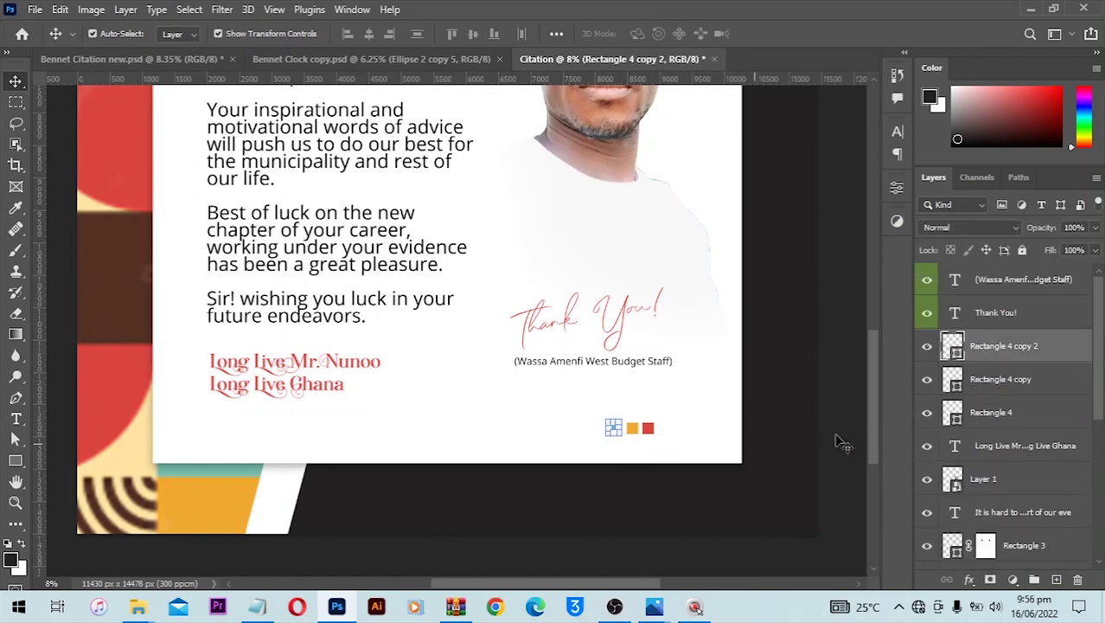
ctrl+click(1007, 379)
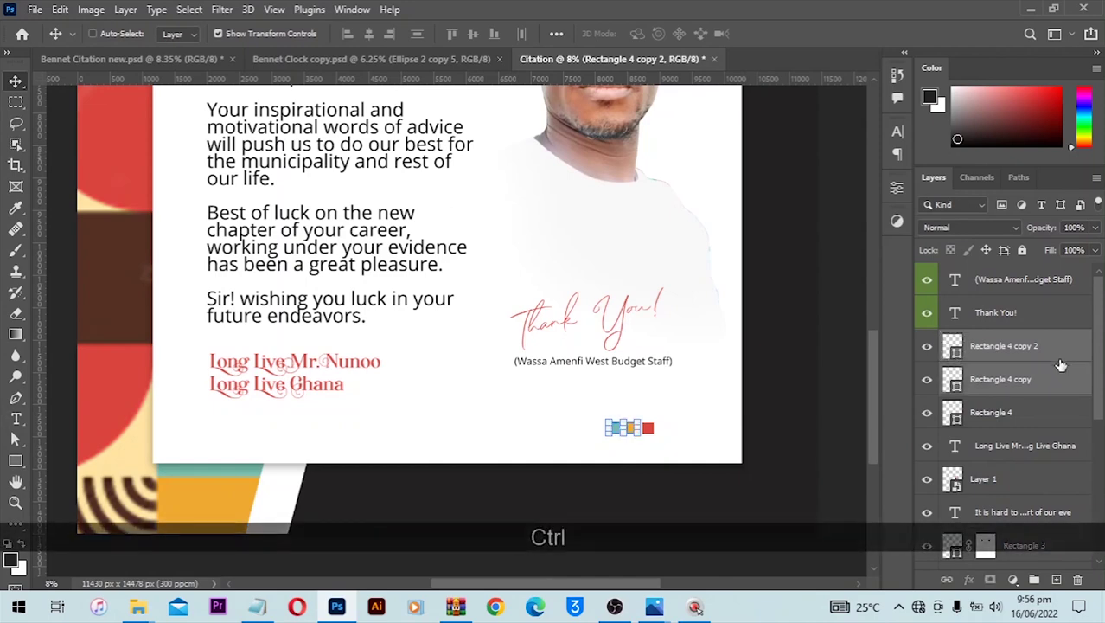
ctrl+click(1017, 413)
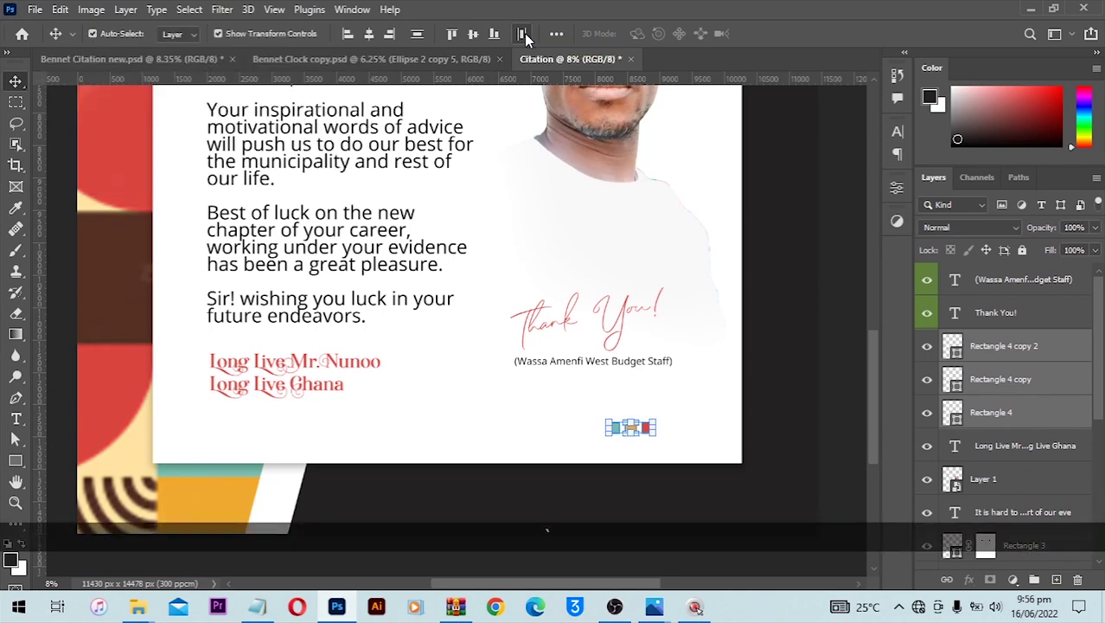
key(ctrl+d)
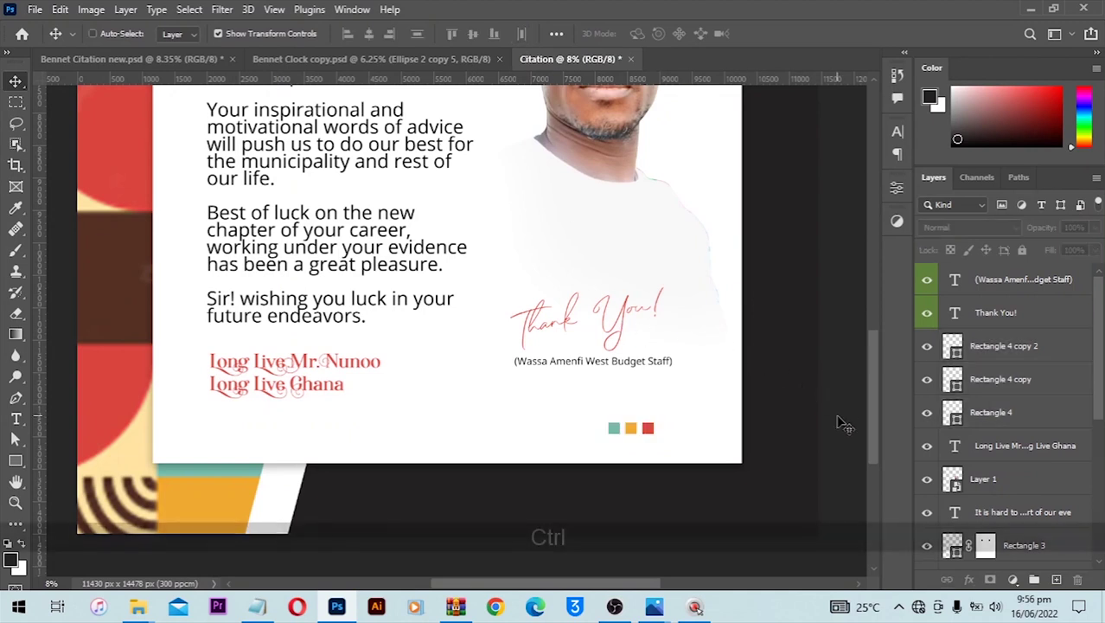
key(ctrl+z)
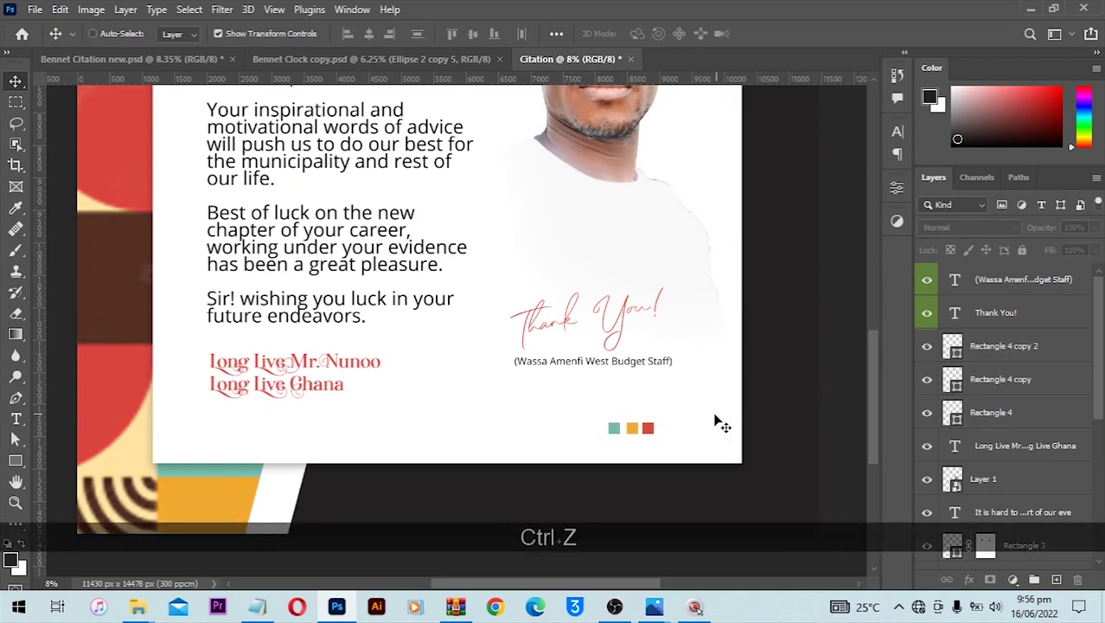
key(shift)
key(shift+z)
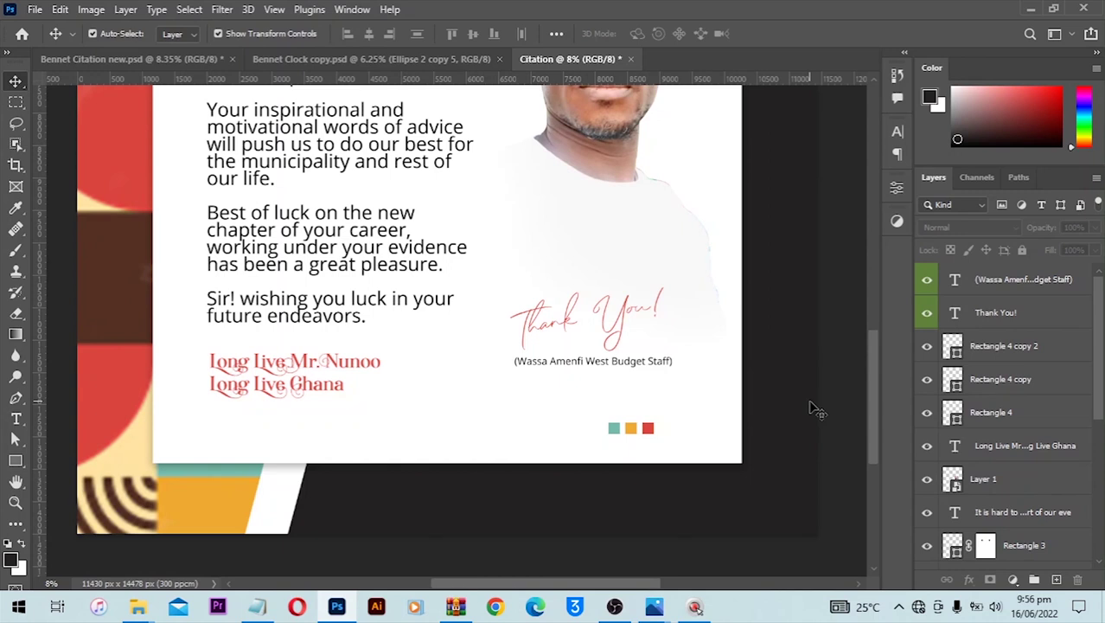
Group the three coloured square layers and merge the group into a single layer.
click(1016, 345)
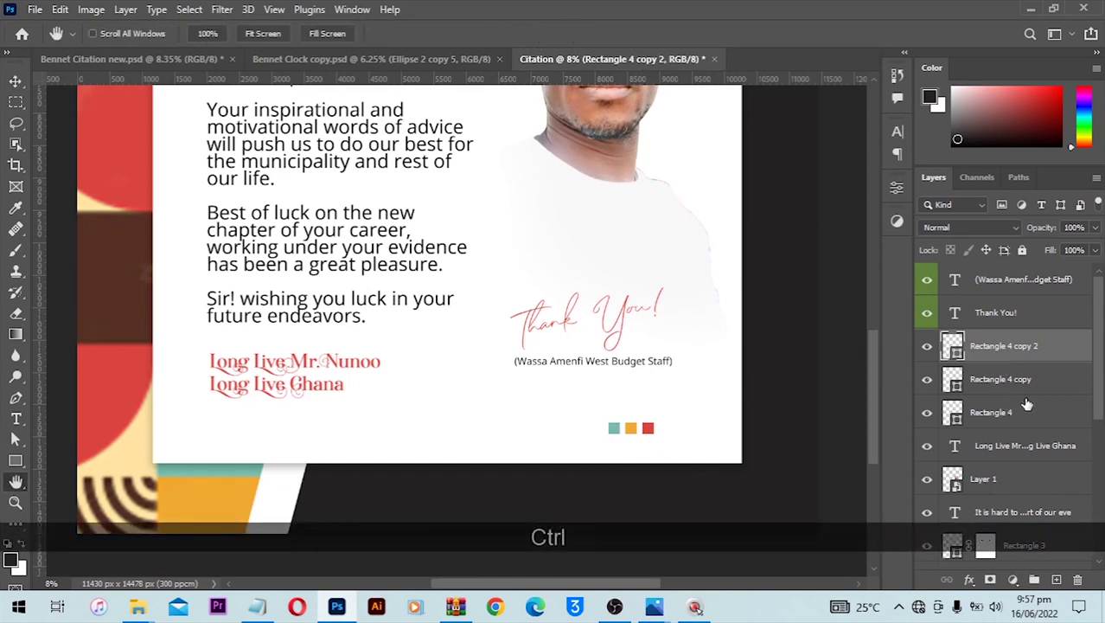
double_click(1023, 397)
click(1035, 215)
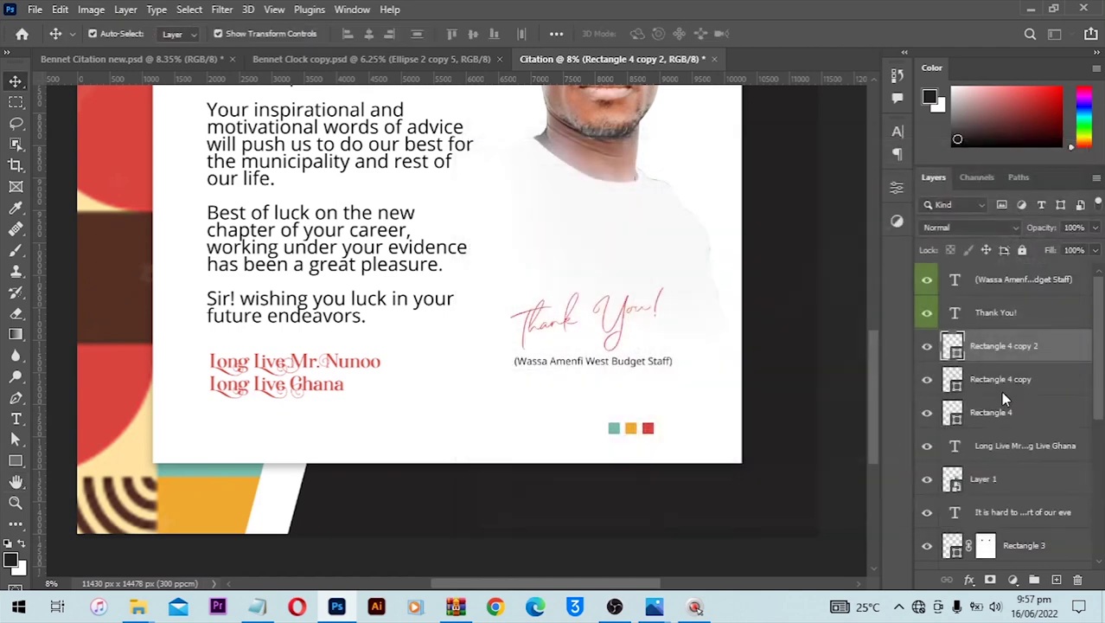
ctrl+click(1003, 378)
ctrl+click(1018, 415)
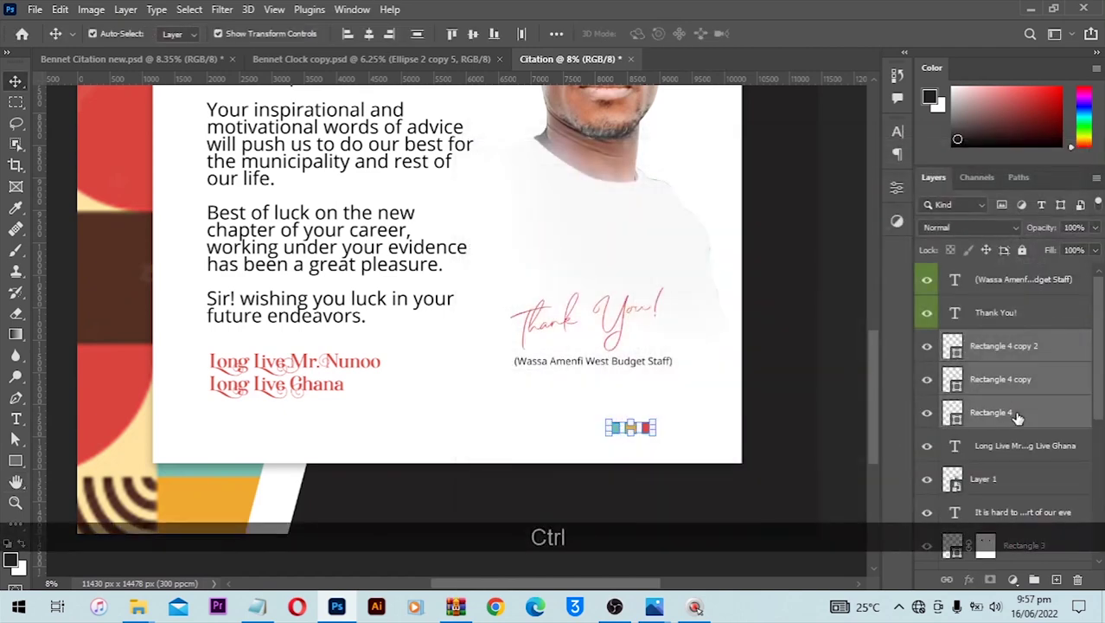
key(ctrl+g)
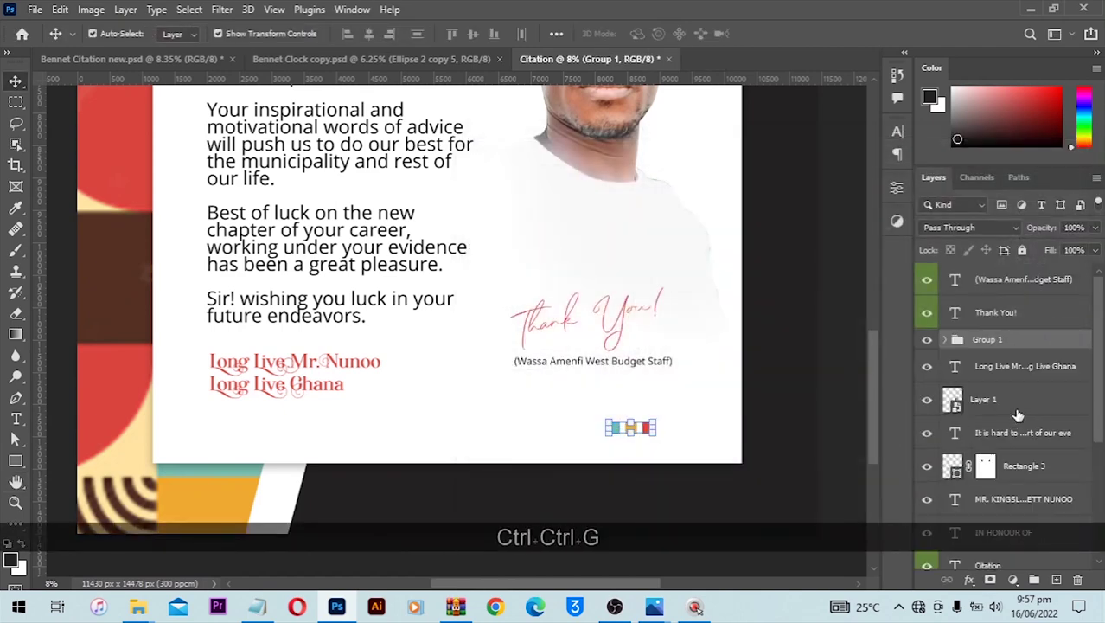
right_click(989, 342)
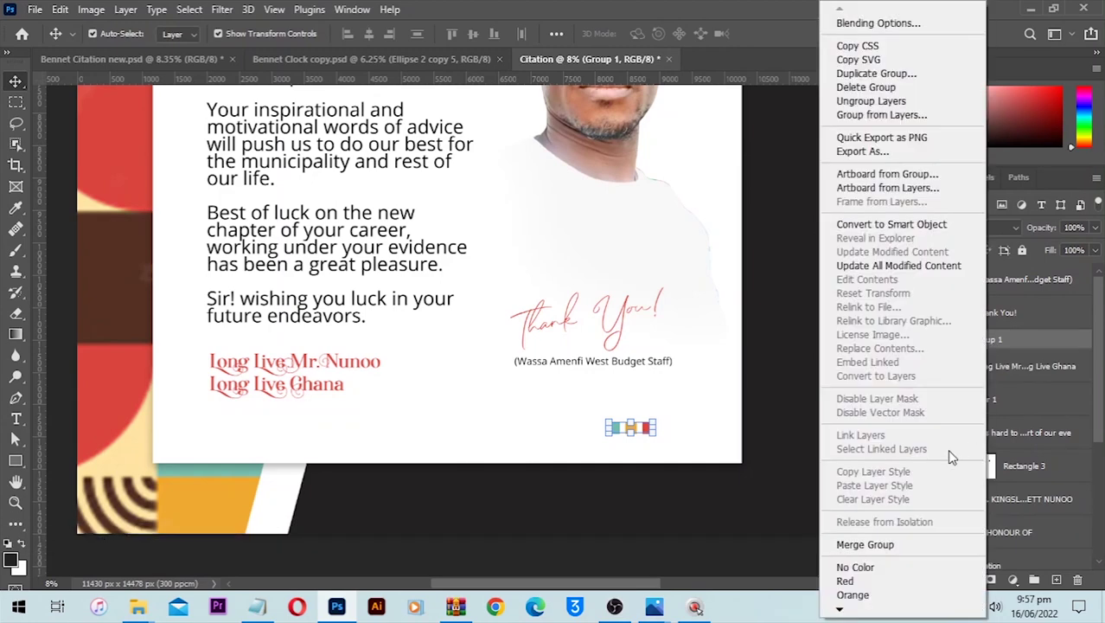
click(867, 545)
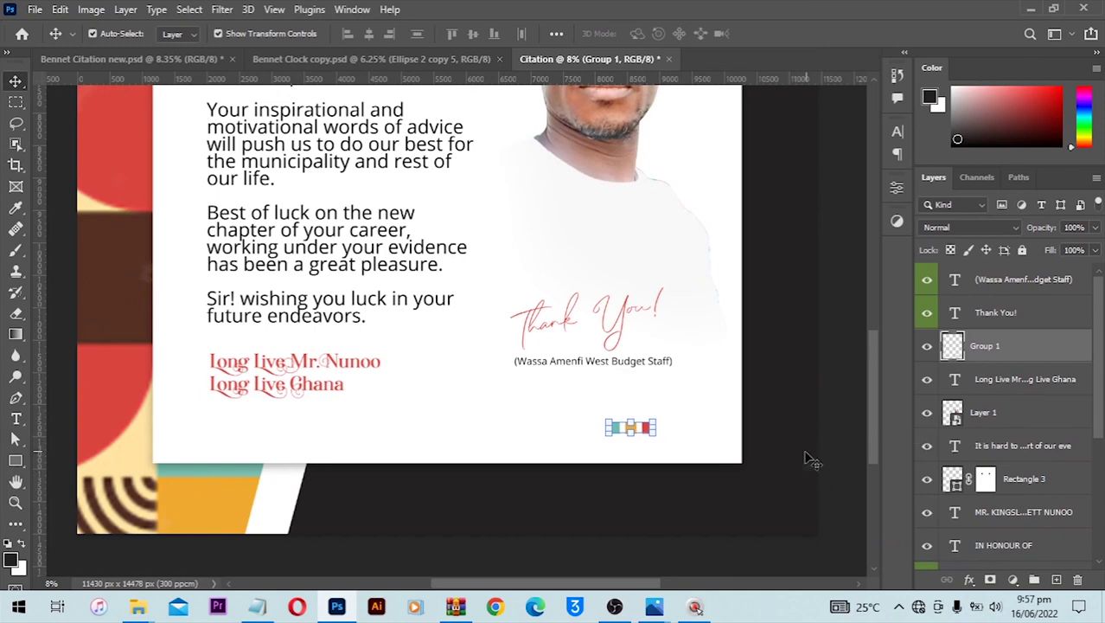
Duplicate the merged row of squares and place the copy in the white page's upper-left corner, above the Citation heading.
scroll(808, 459, up, 1)
alt+scroll(808, 459, down, 4)
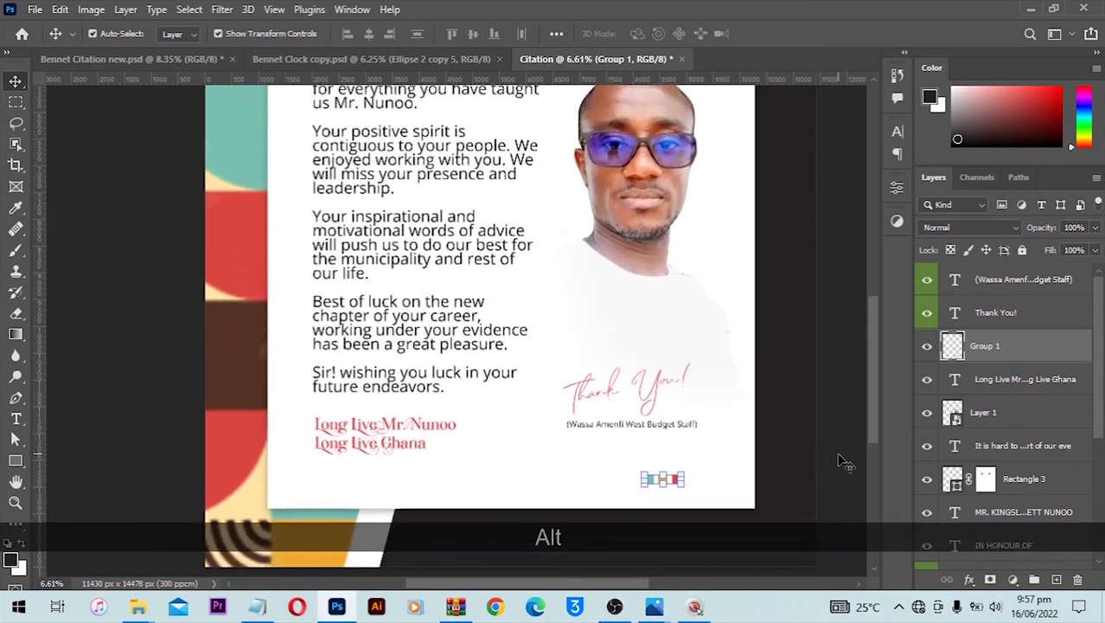
alt+scroll(840, 459, down, 1)
click(686, 452)
scroll(686, 451, up, 2)
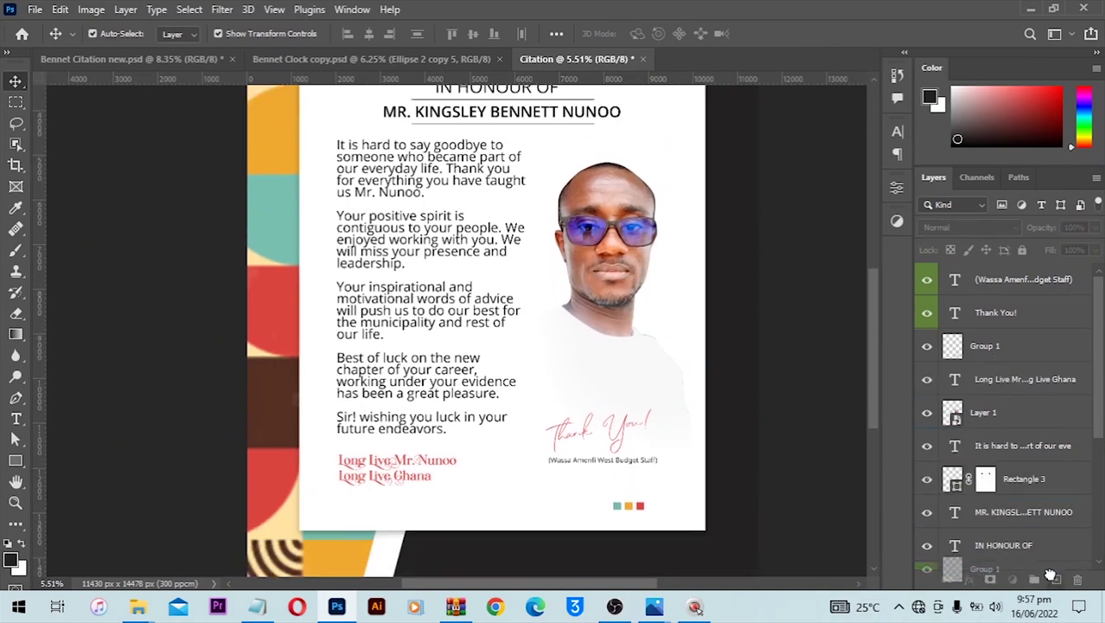
drag(1054, 577, 1055, 579)
scroll(824, 320, up, 3)
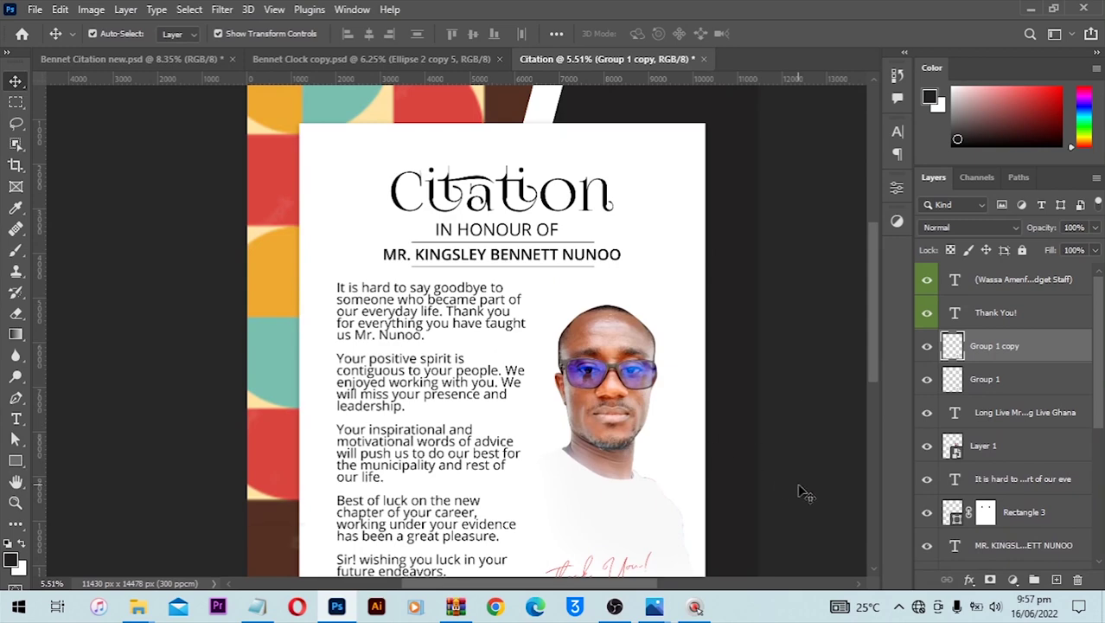
scroll(802, 494, down, 1)
click(756, 498)
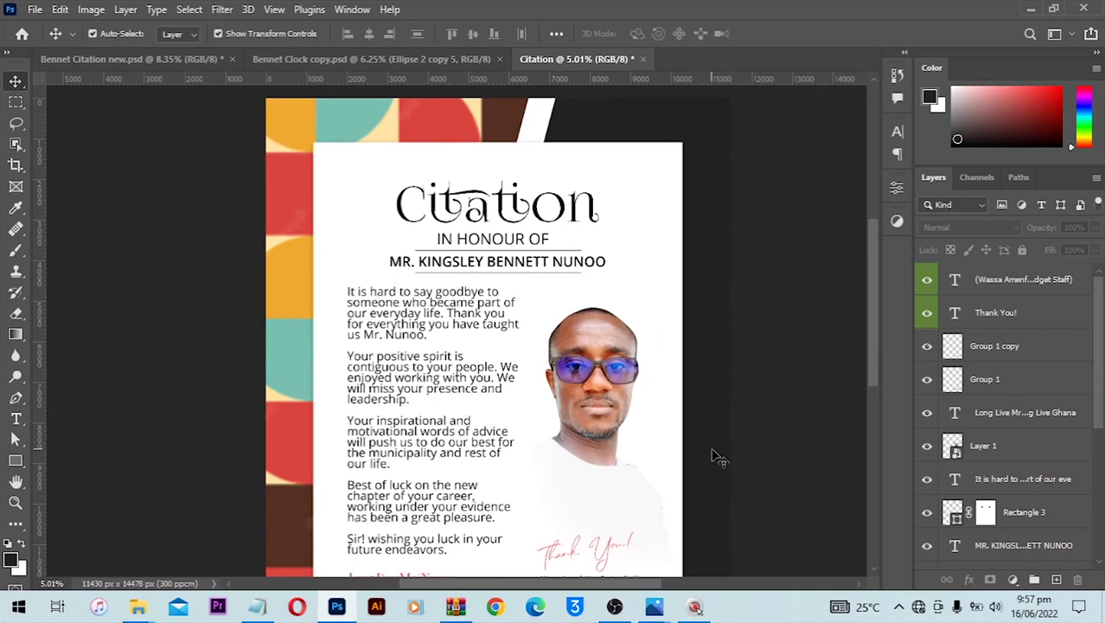
drag(747, 424, 657, 316)
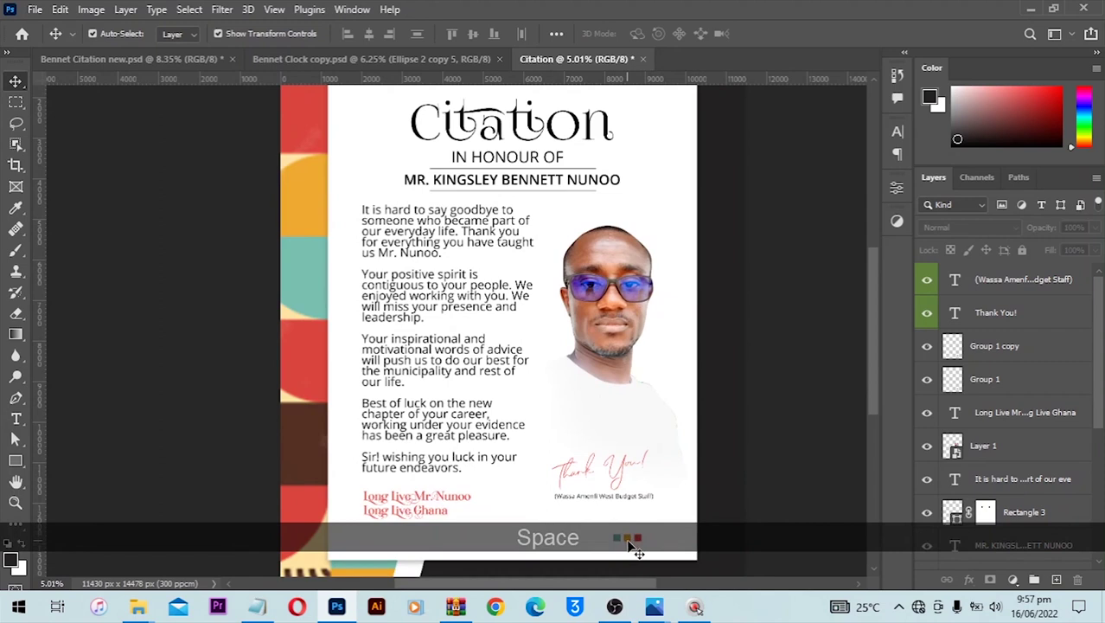
drag(632, 539, 375, 168)
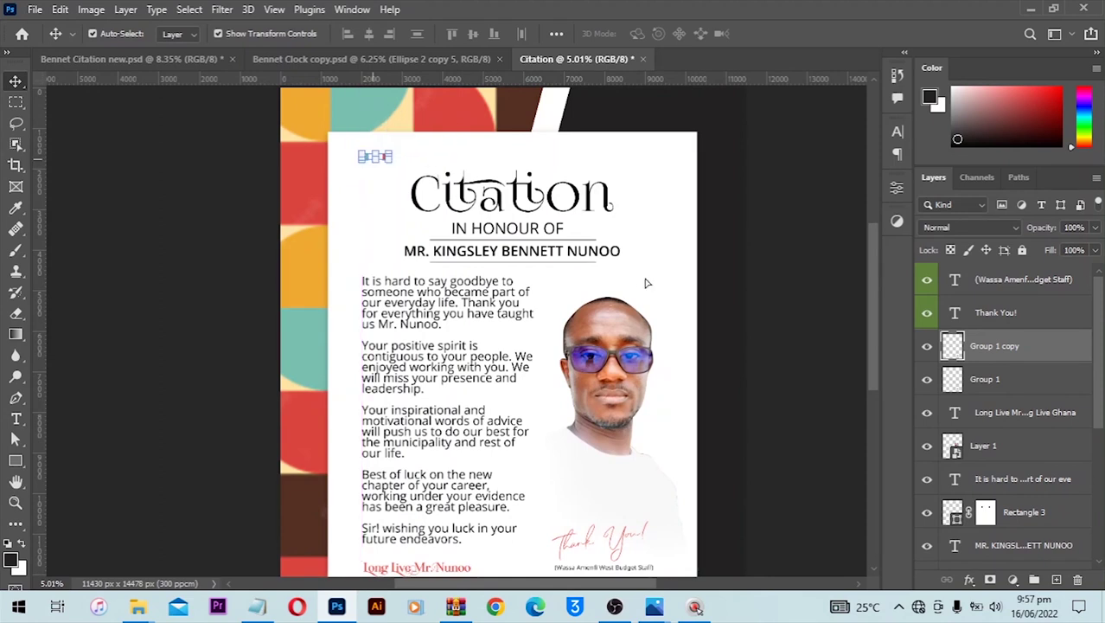
scroll(639, 285, down, 3)
key(ctrl+0)
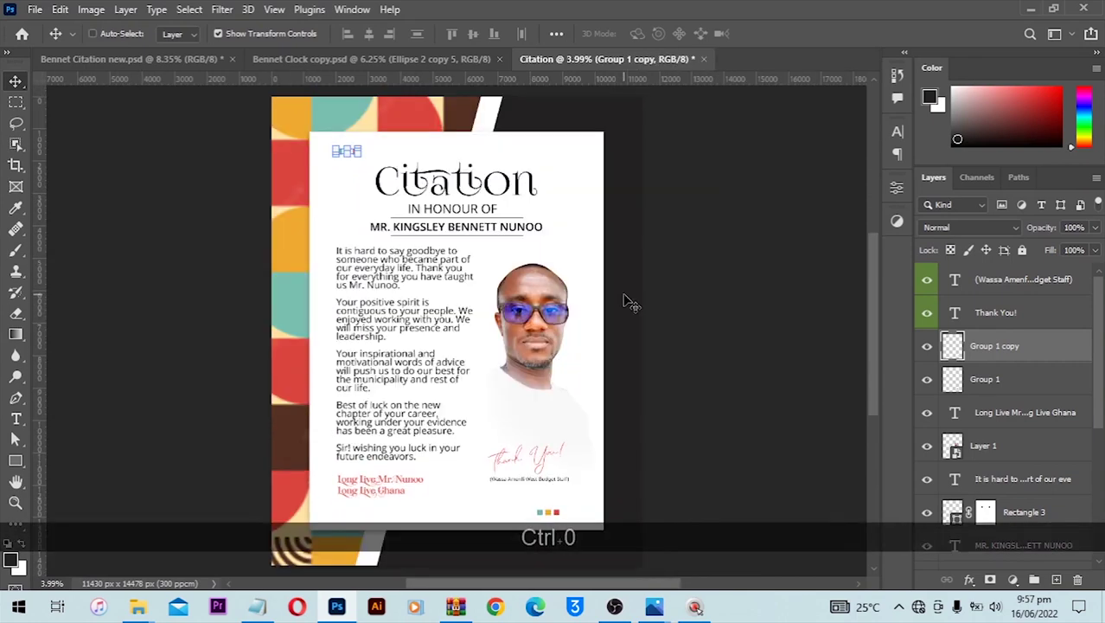
Compare the original citation design with the recreated Citation document, both viewed as whole pages.
click(130, 59)
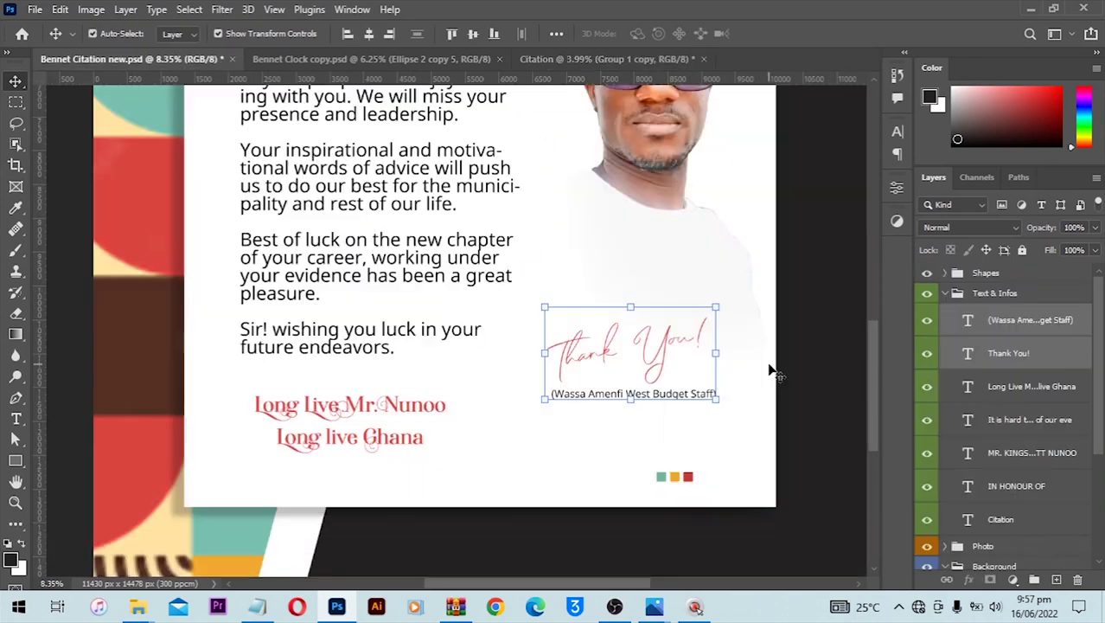
key(ctrl+0)
click(575, 58)
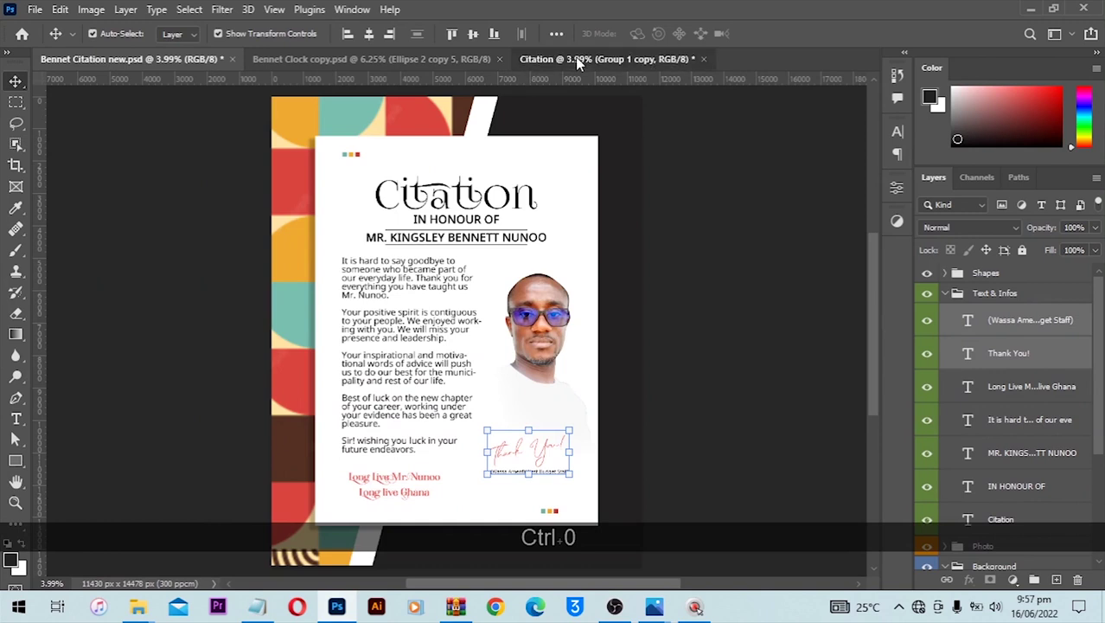
click(158, 58)
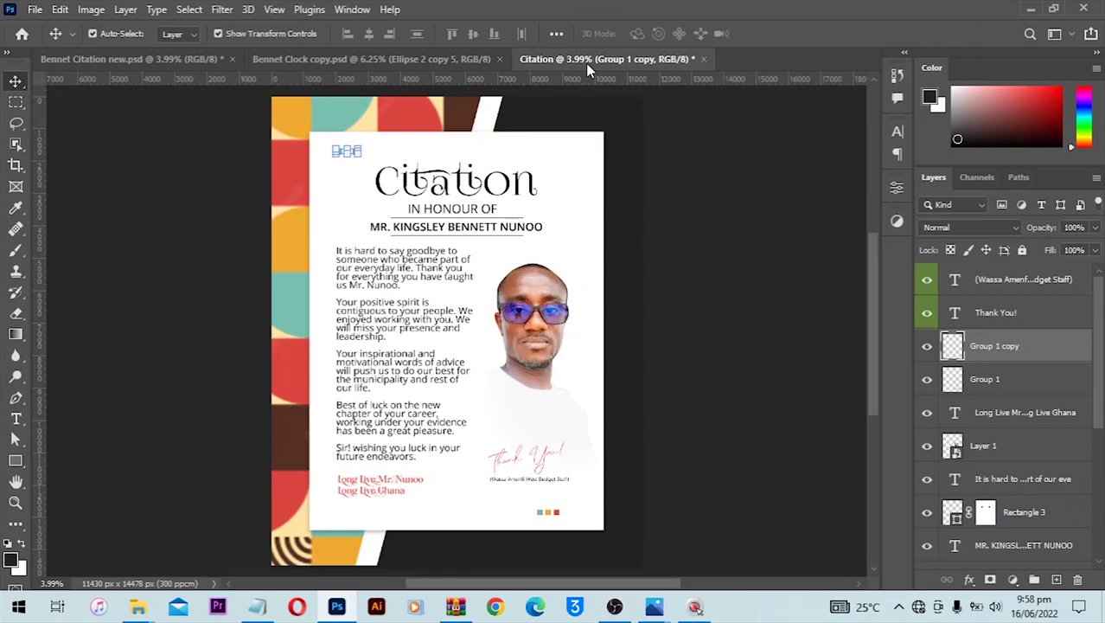
Preview the open 3 days revival and birthday mug images, and view the portrait clock design document.
mouse_move(662, 611)
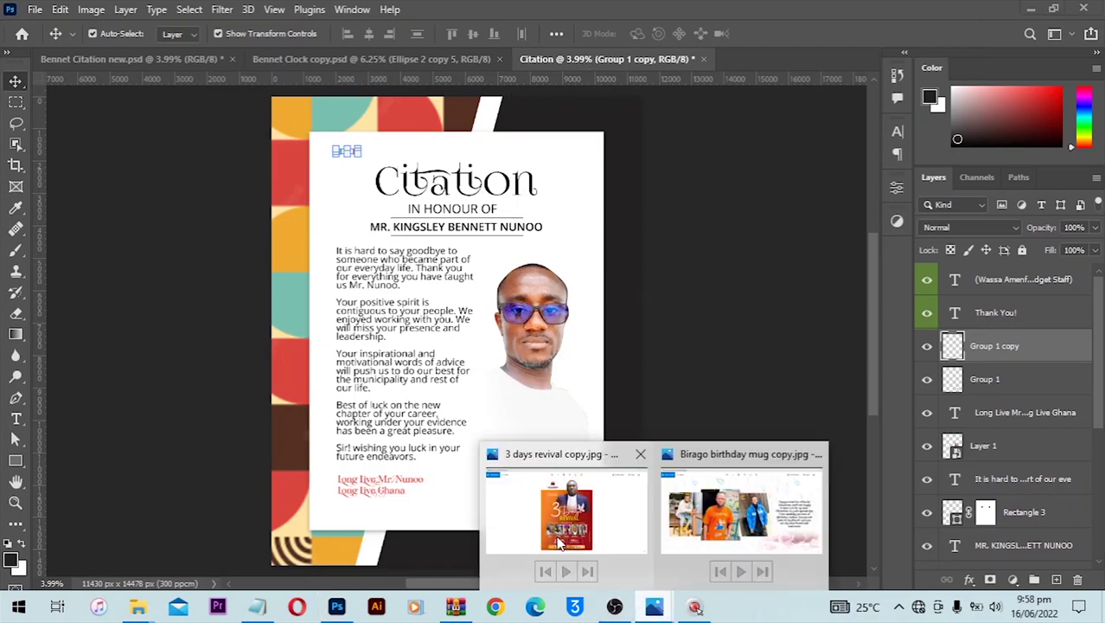
mouse_move(558, 543)
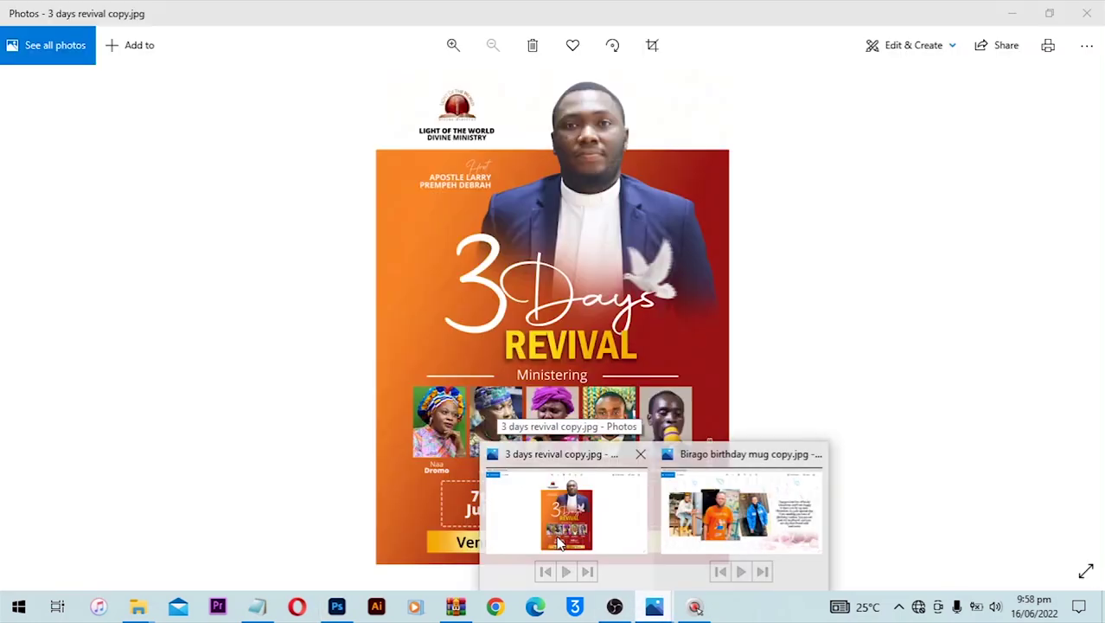
mouse_move(729, 534)
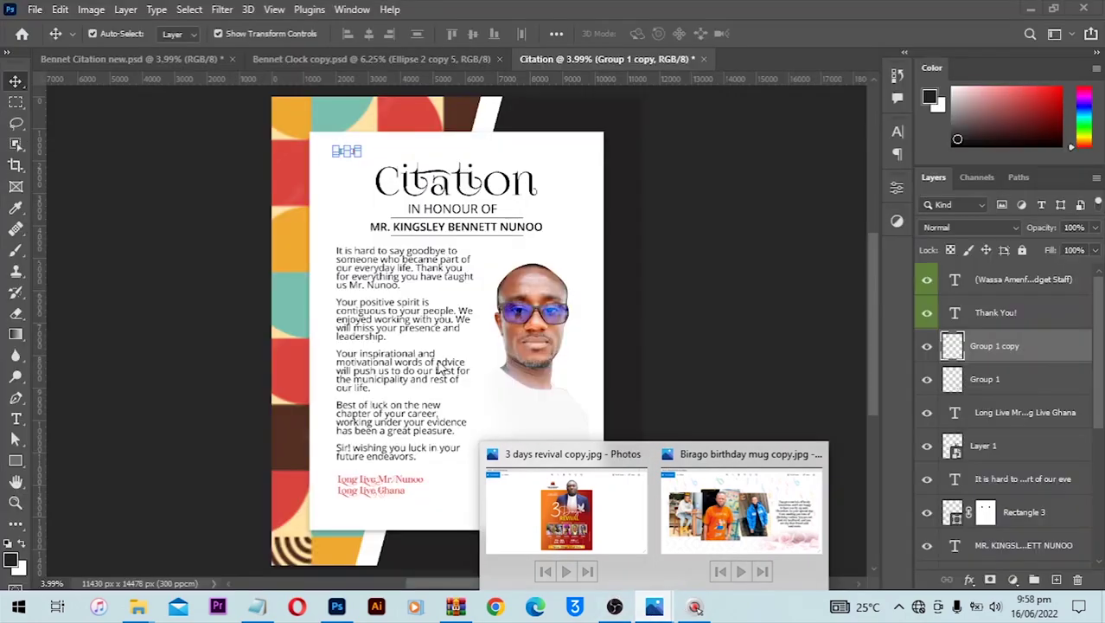
click(341, 58)
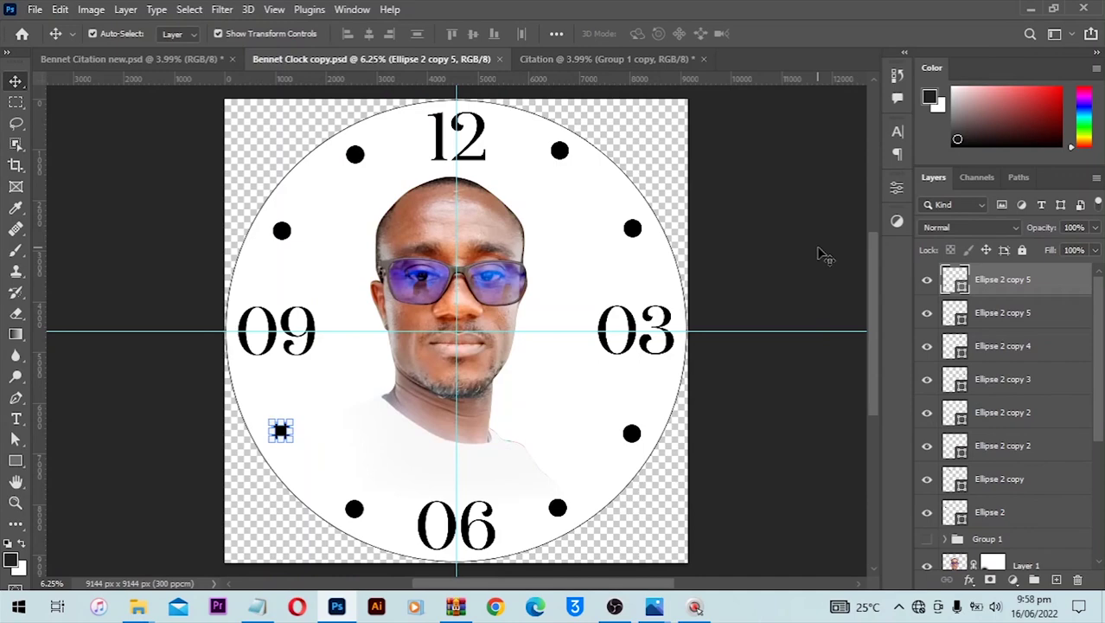
click(821, 254)
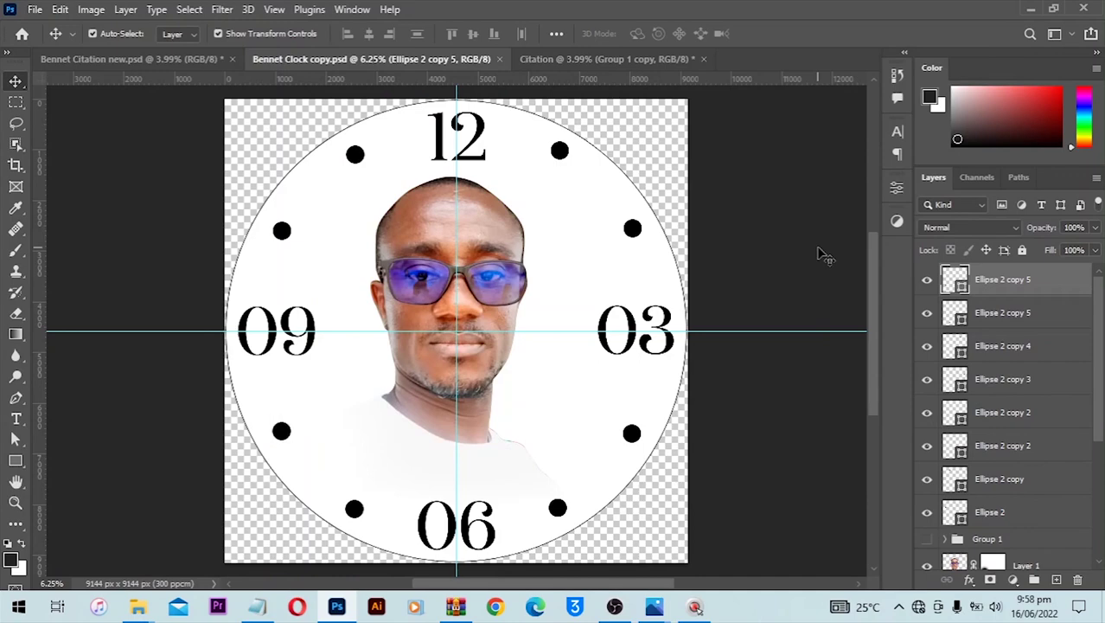